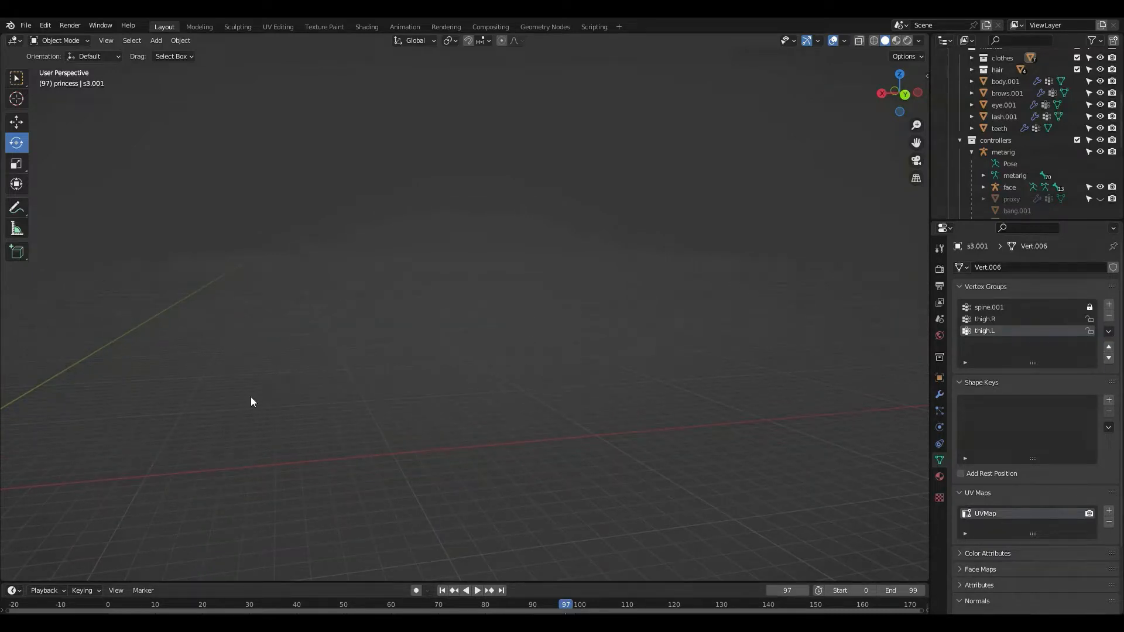
Step: Select the waist bow of the princess character and show the model in Rendered viewport shading
middle_click_drag(250, 399, 705, 443, "shift")
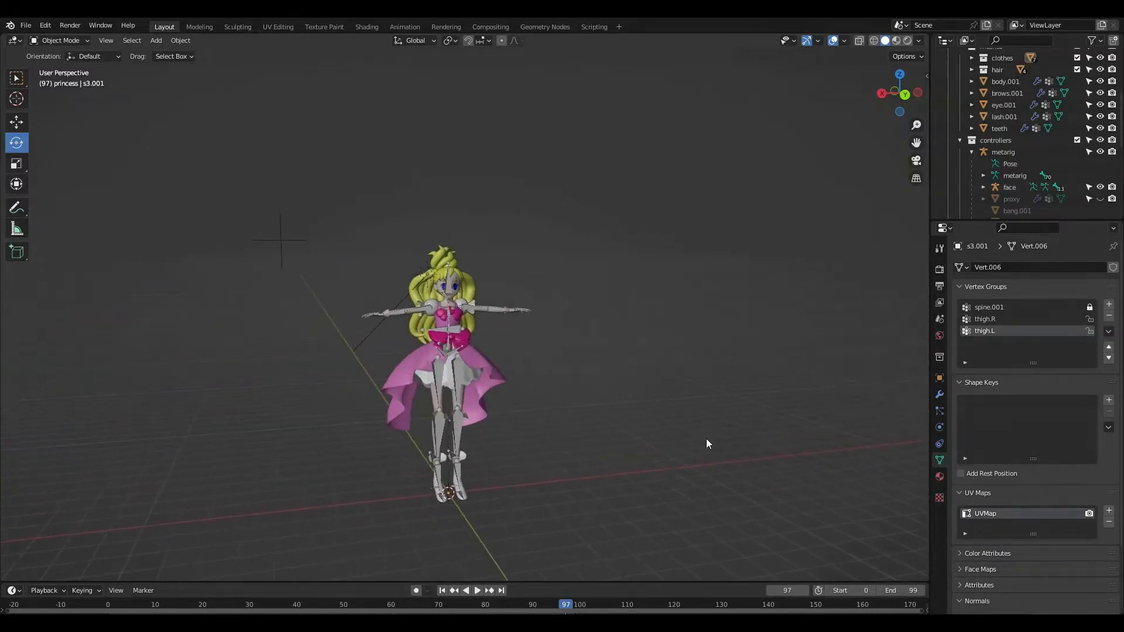
scroll(474, 393, "up", 6)
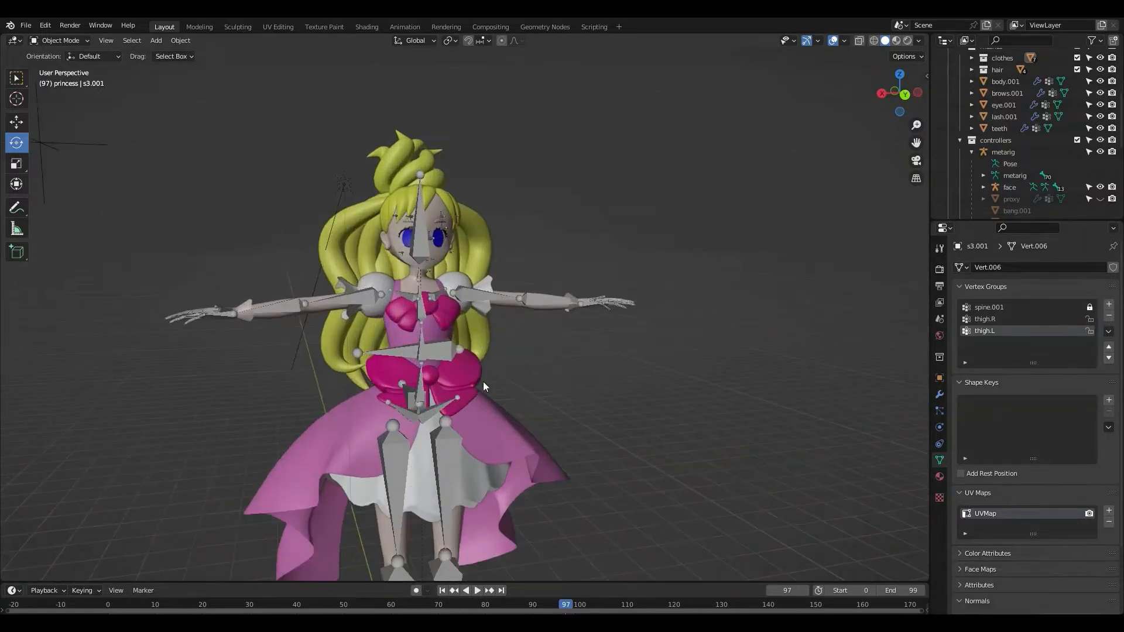
left_click(463, 387)
mouse_move(464, 388)
middle_mouse_down()
mouse_move(658, 380)
mouse_move(462, 382)
middle_mouse_up()
scroll(462, 381, "down", 3)
mouse_move(545, 455)
middle_mouse_down("shift")
mouse_move(586, 447)
mouse_move(591, 424)
mouse_move(554, 436)
middle_mouse_up("shift")
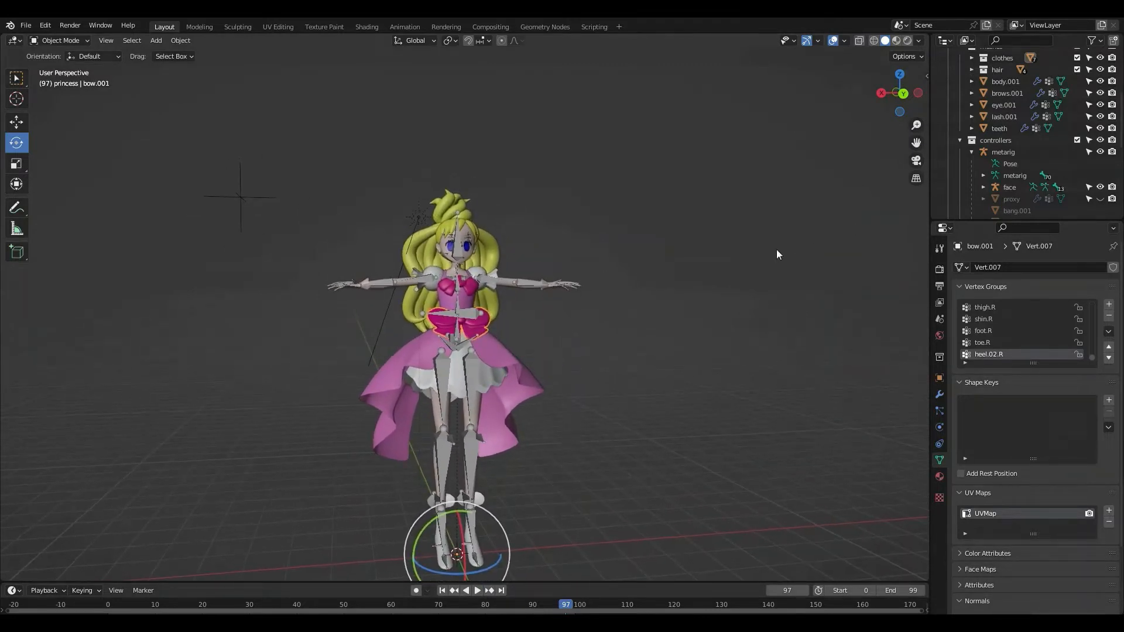
left_click(906, 41)
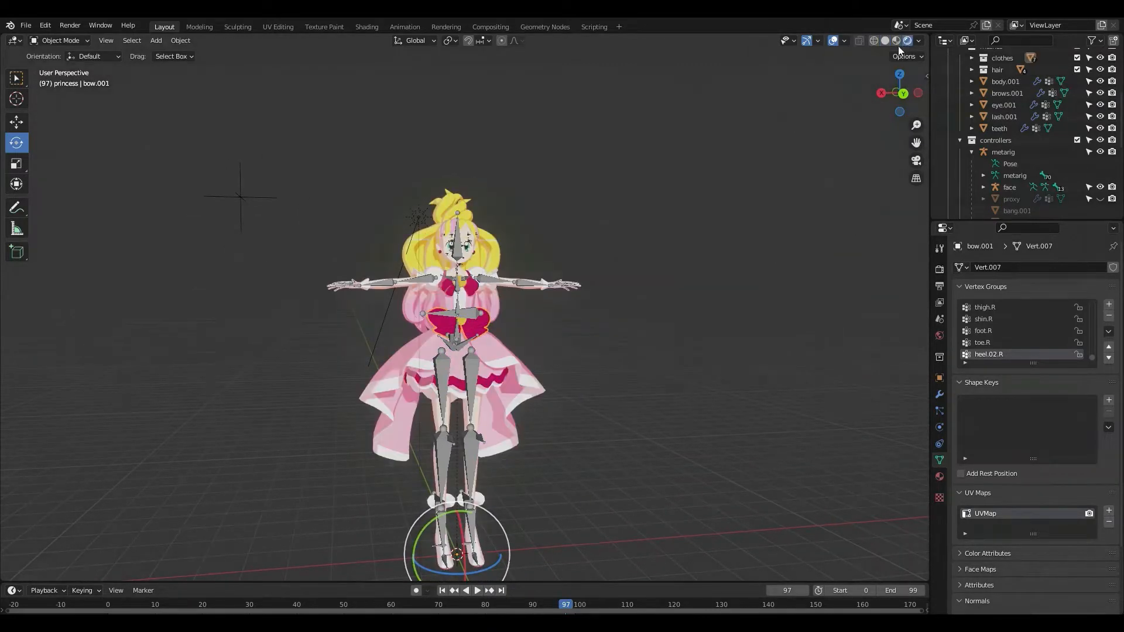
Step: Move the empty above the character about -8.40 m in X, across to the other side of her head
mouse_move(627, 211)
middle_mouse_down()
mouse_move(697, 230)
mouse_move(614, 227)
middle_mouse_up()
left_click(250, 158)
key("g")
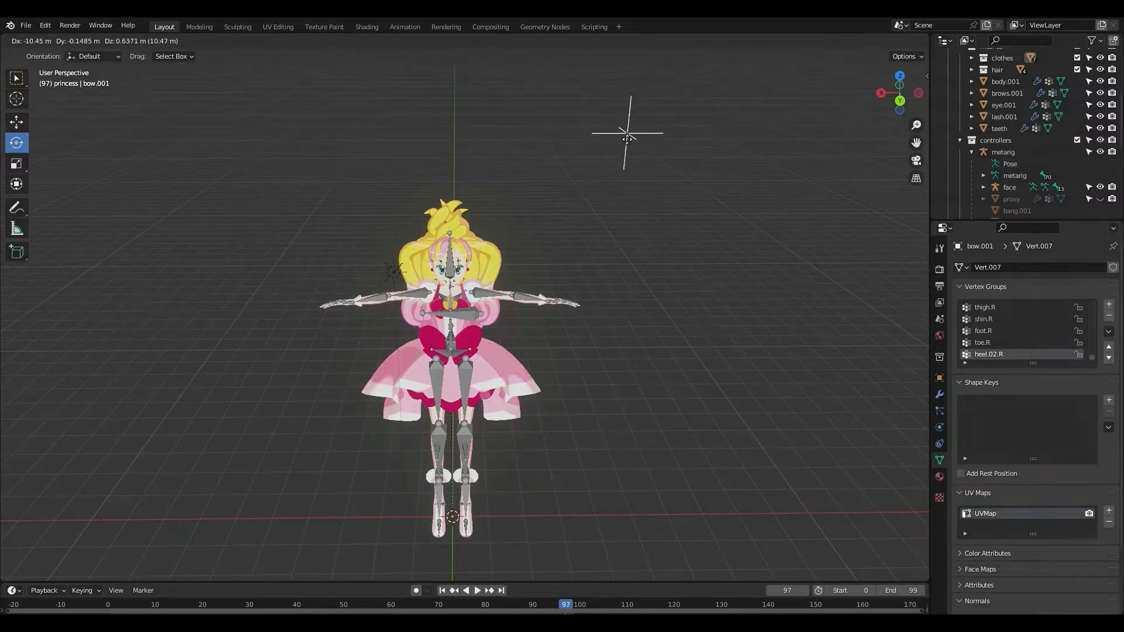
left_click(554, 162)
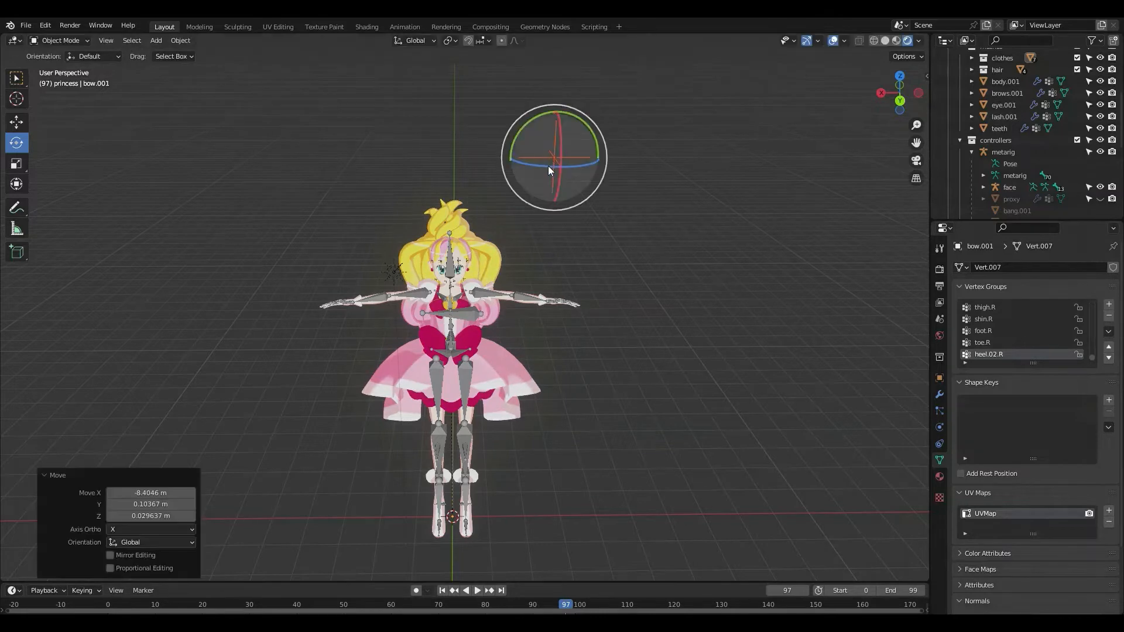
middle_click_drag(547, 166, 403, 213)
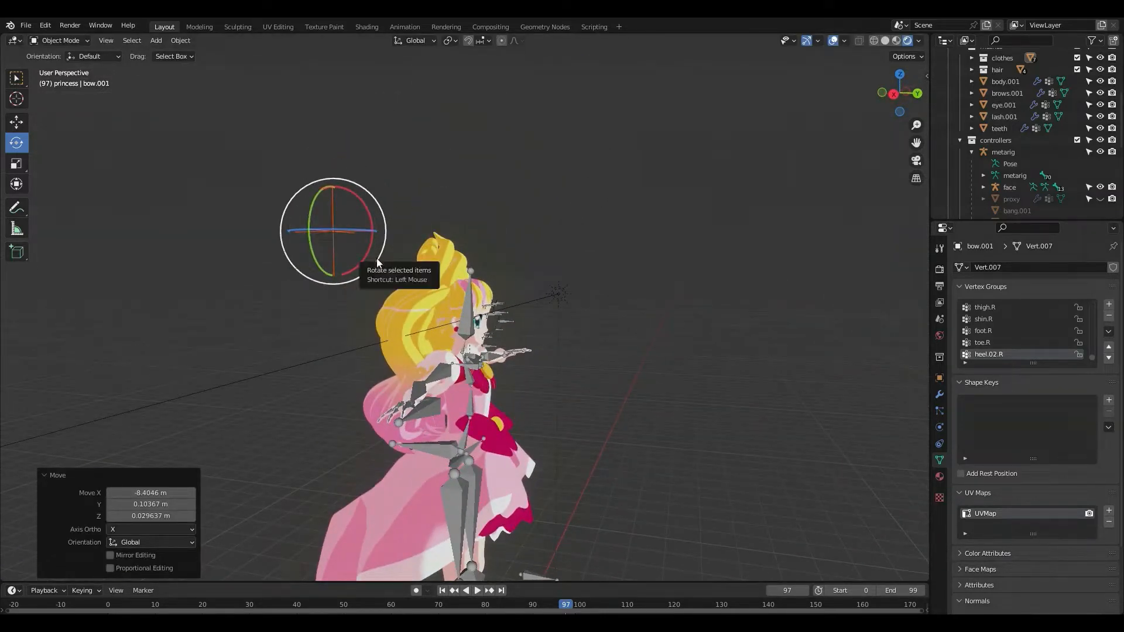
Step: Move the empty back across the character by about 7.74 m in X, 0.29 m in Y and 0.77 m in Z
middle_click_drag(373, 276, 328, 287)
key("g")
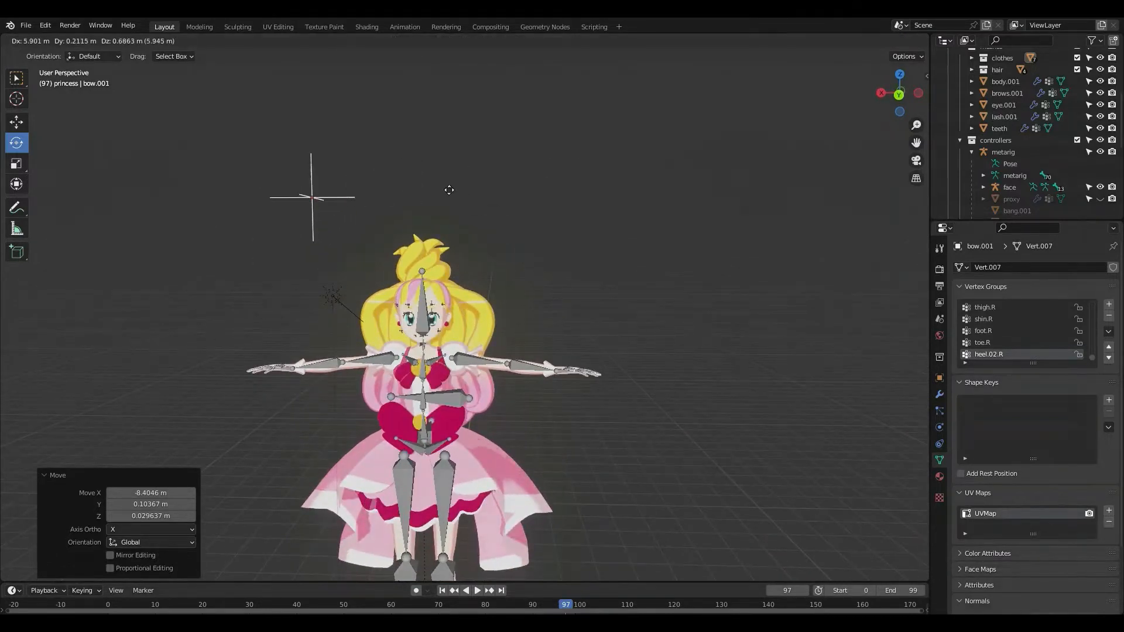
left_click(266, 221)
middle_click_drag(304, 223, 416, 213)
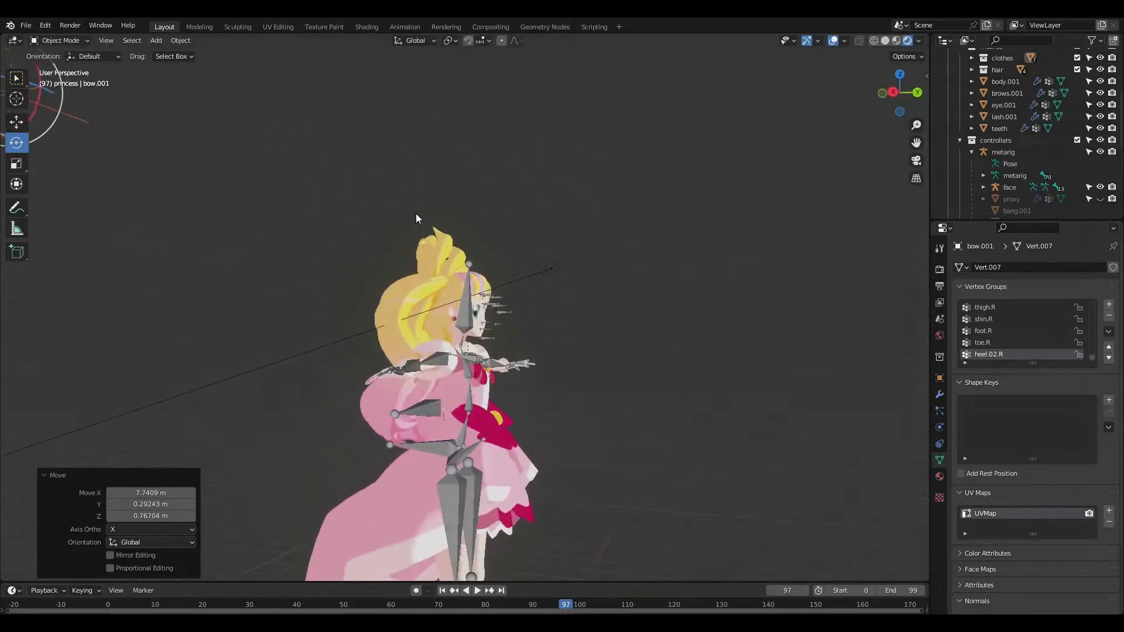
scroll(438, 338, "up", 5)
middle_click_drag(584, 366, 477, 359)
scroll(476, 359, "down", 6)
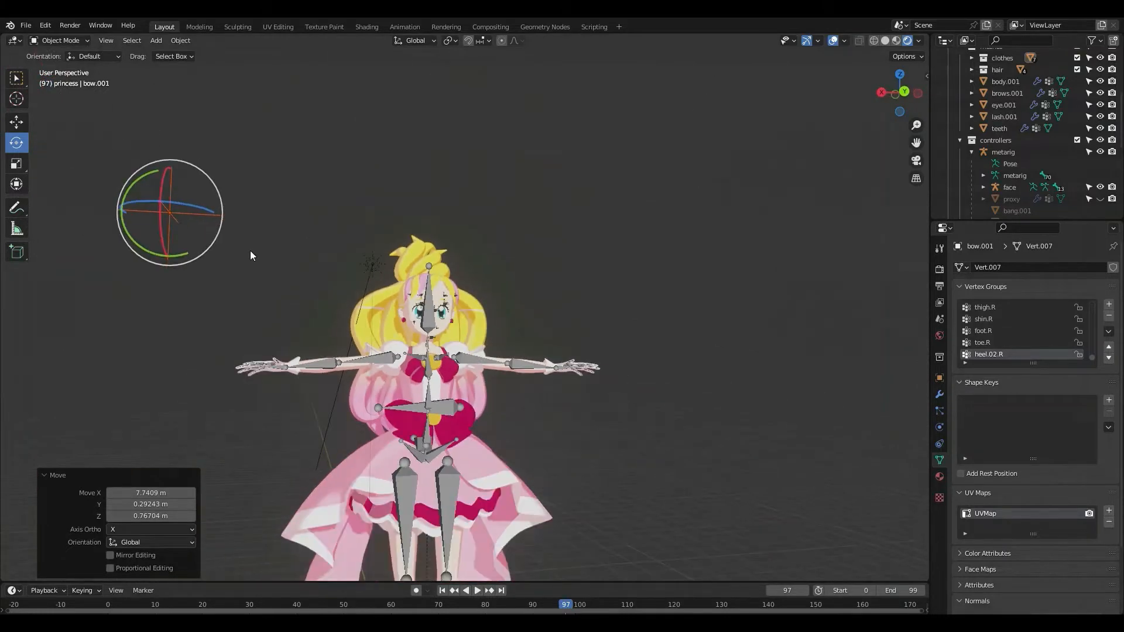
Step: Shift the empty closer to the character's head, about -2.61 m in X, 0.68 m in Y and 0.27 m in Z
key("g")
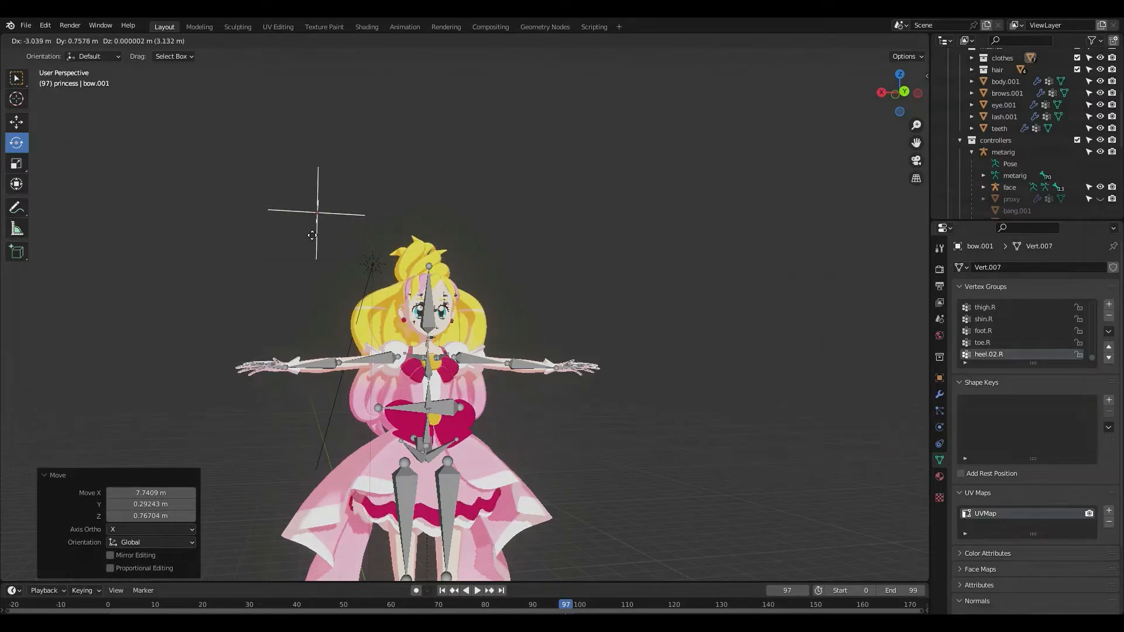
left_click(312, 235)
middle_click_drag(299, 222, 561, 300)
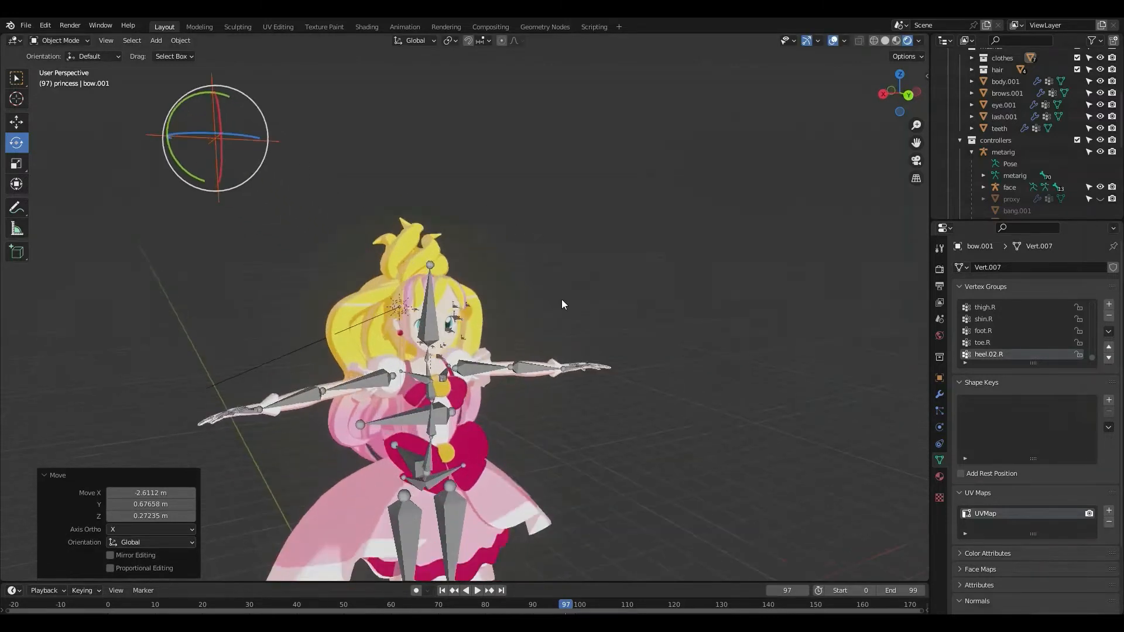
scroll(561, 300, "down", 3)
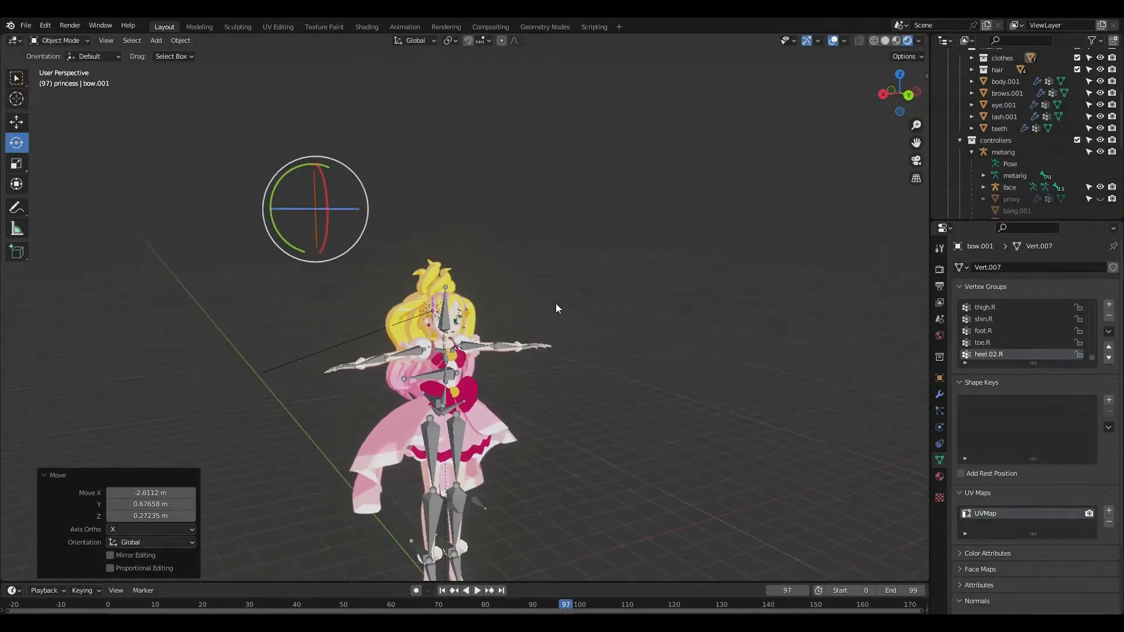
Step: Return the viewport to Solid shading, exclude the scene collection from the view layer and clear the selection
left_click(896, 40)
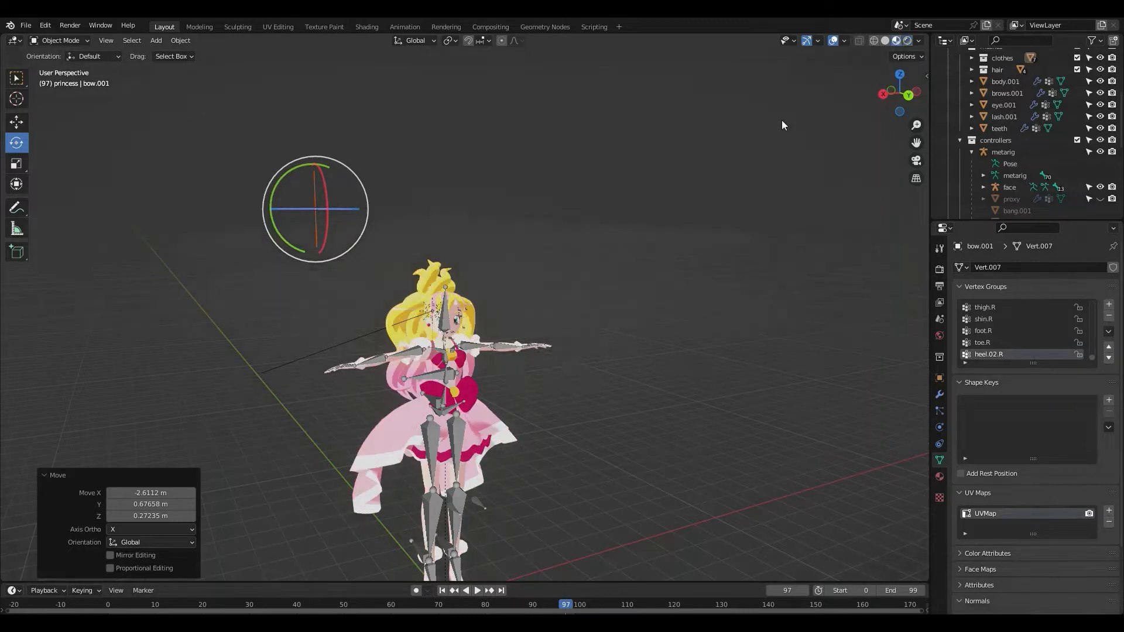
left_click(884, 41)
mouse_move(669, 171)
middle_mouse_down()
mouse_move(489, 244)
mouse_move(644, 295)
mouse_move(587, 396)
mouse_move(531, 321)
middle_mouse_up()
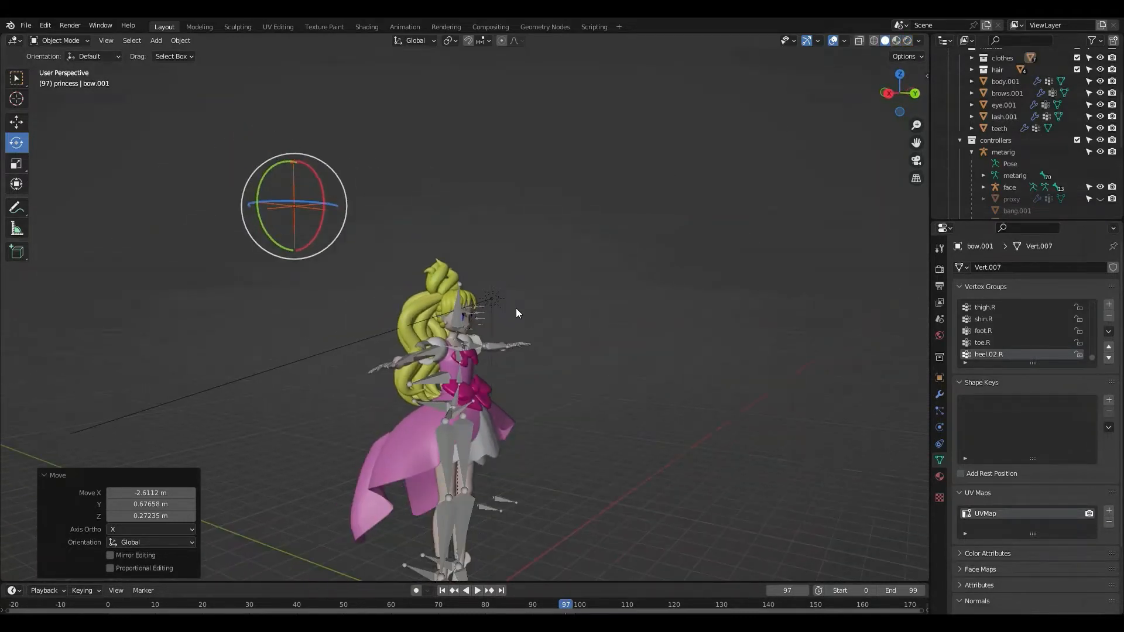
scroll(1019, 162, "up", 5)
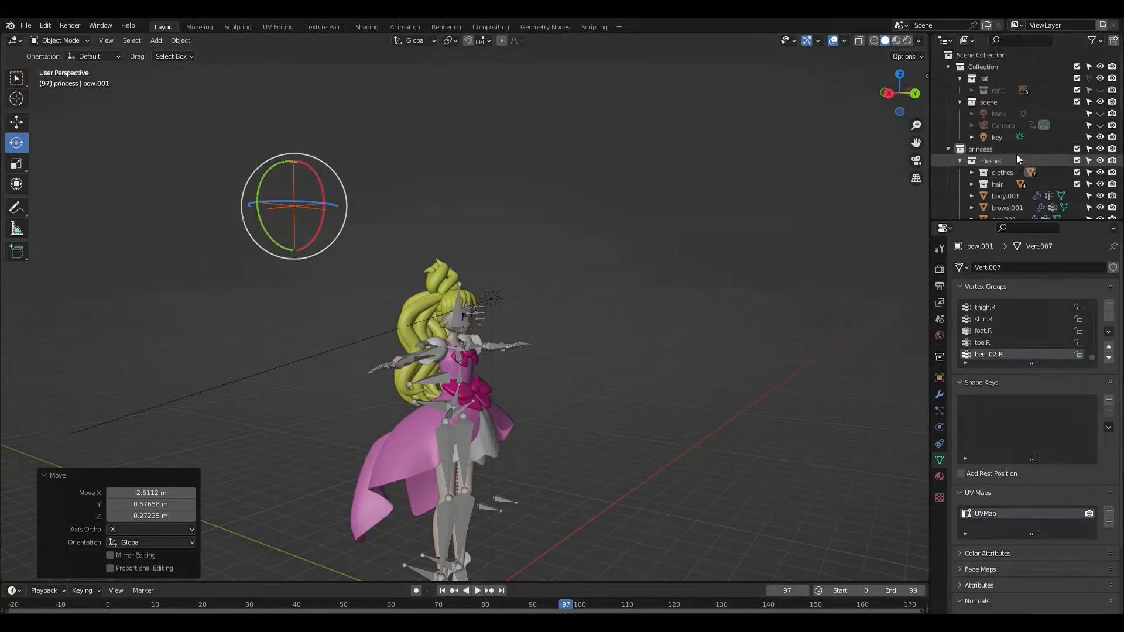
left_click(1077, 102)
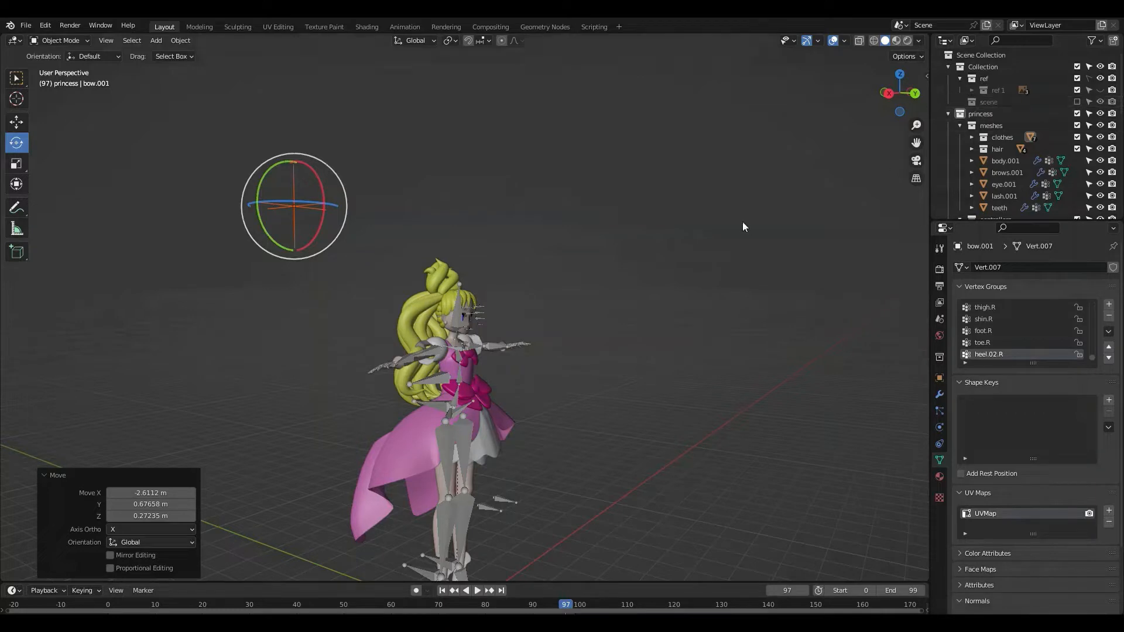
left_click(561, 283)
Step: Select the metarig armature and enter Pose Mode
scroll(515, 330, "down", 1)
middle_click_drag(546, 347, 581, 358)
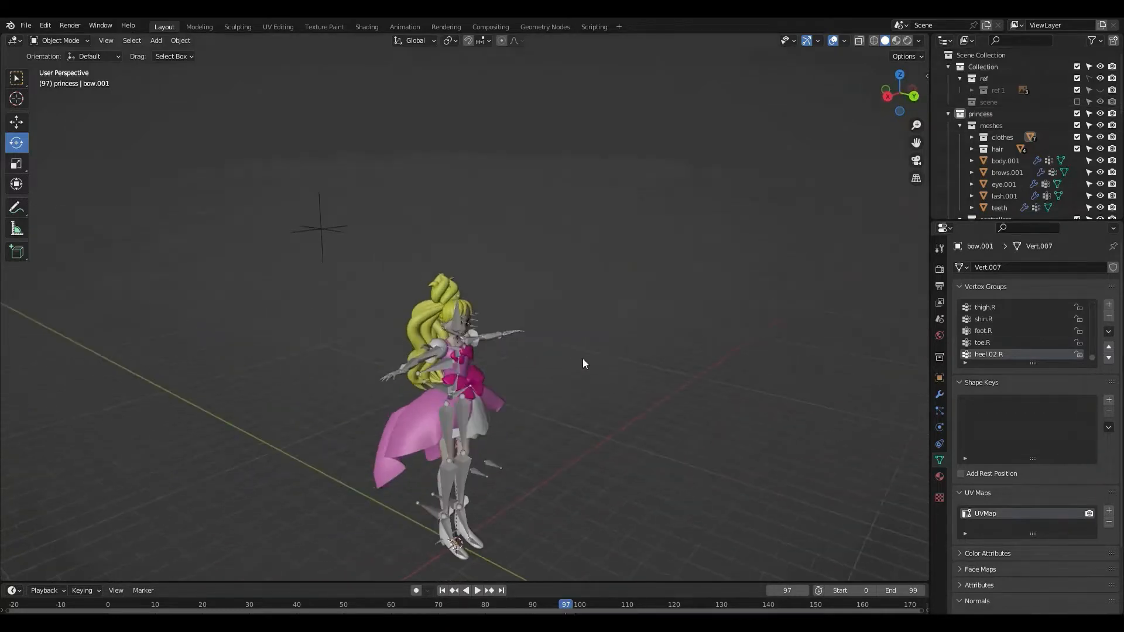
middle_click_drag(546, 399, 526, 301, "shift")
scroll(548, 338, "up", 1)
scroll(525, 301, "up", 1)
scroll(509, 261, "up", 2)
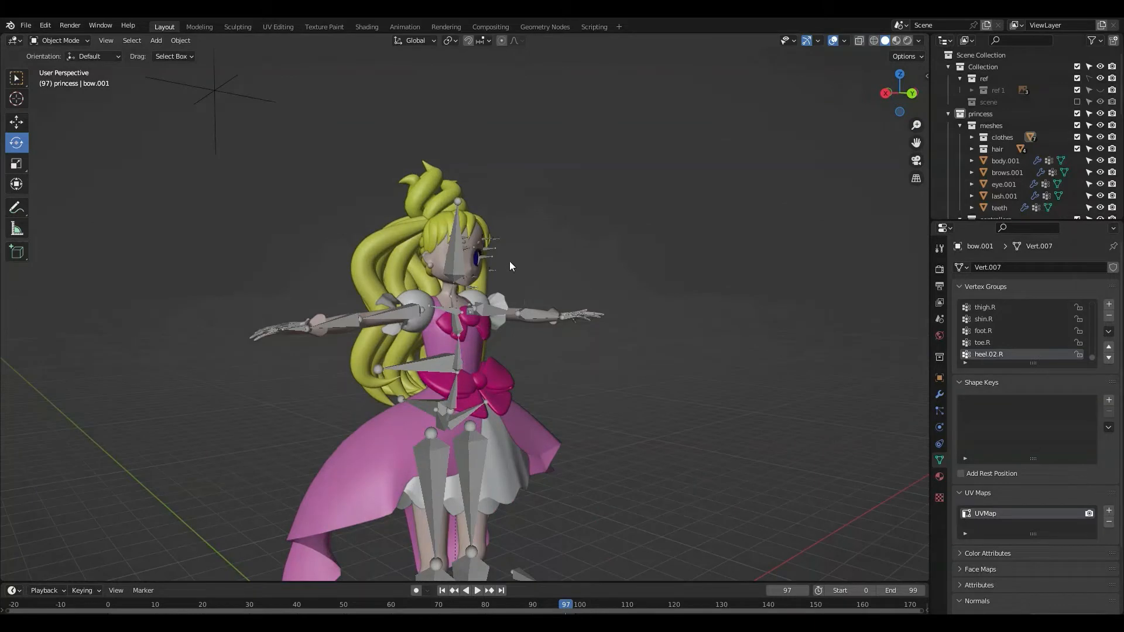
left_click(54, 42)
left_click(454, 254)
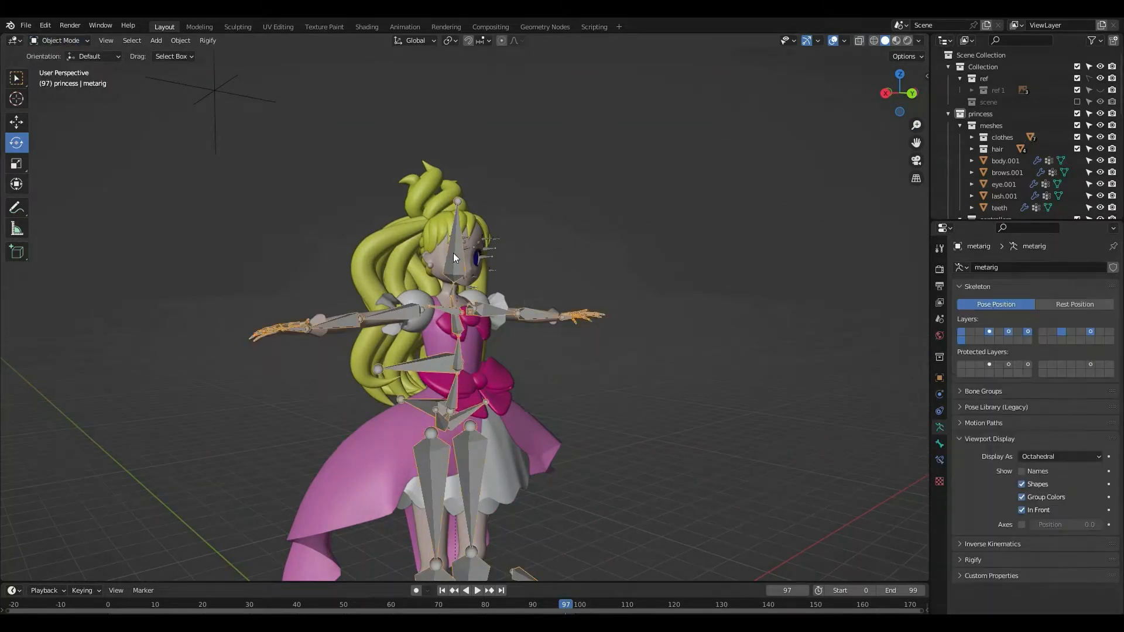
left_click(56, 42)
left_click(48, 86)
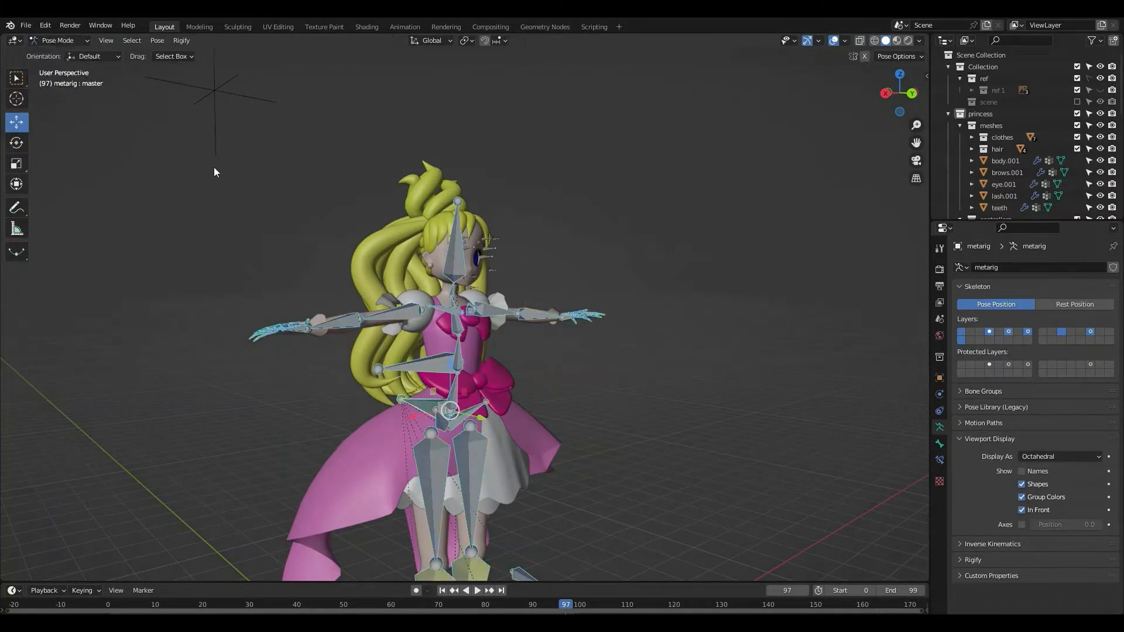
Step: In the right orthographic view, move the HeelIK.R bone about 0.82 m in Y and 0.24 m in Z
middle_click_drag(214, 167, 492, 281)
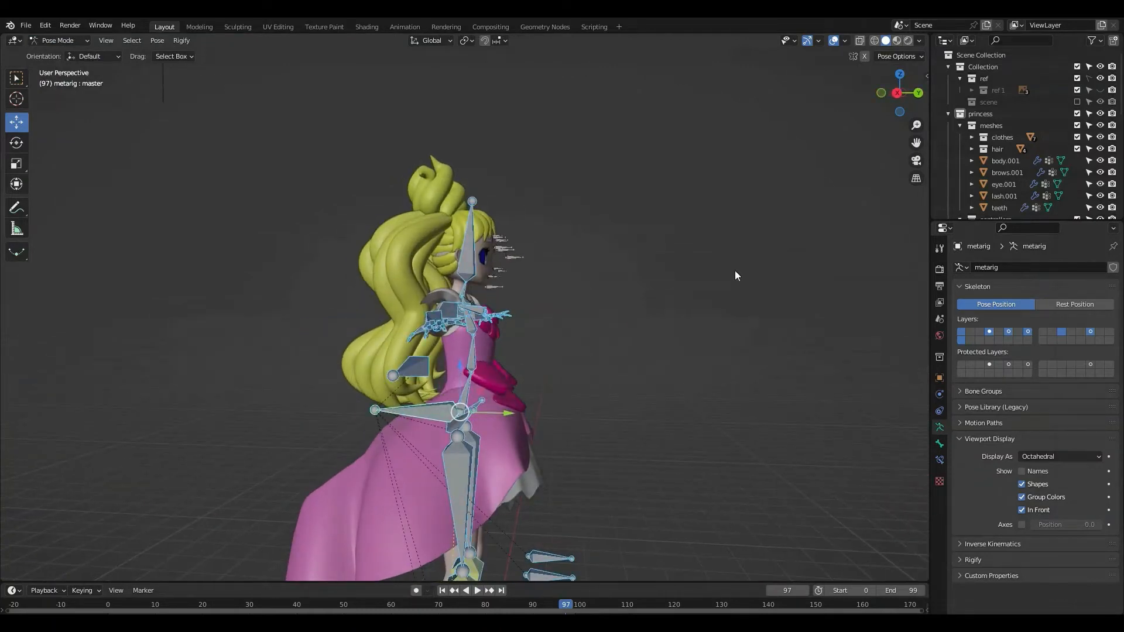
left_click(895, 94)
middle_click_drag(677, 455, 596, 230, "shift")
scroll(378, 443, "up", 3)
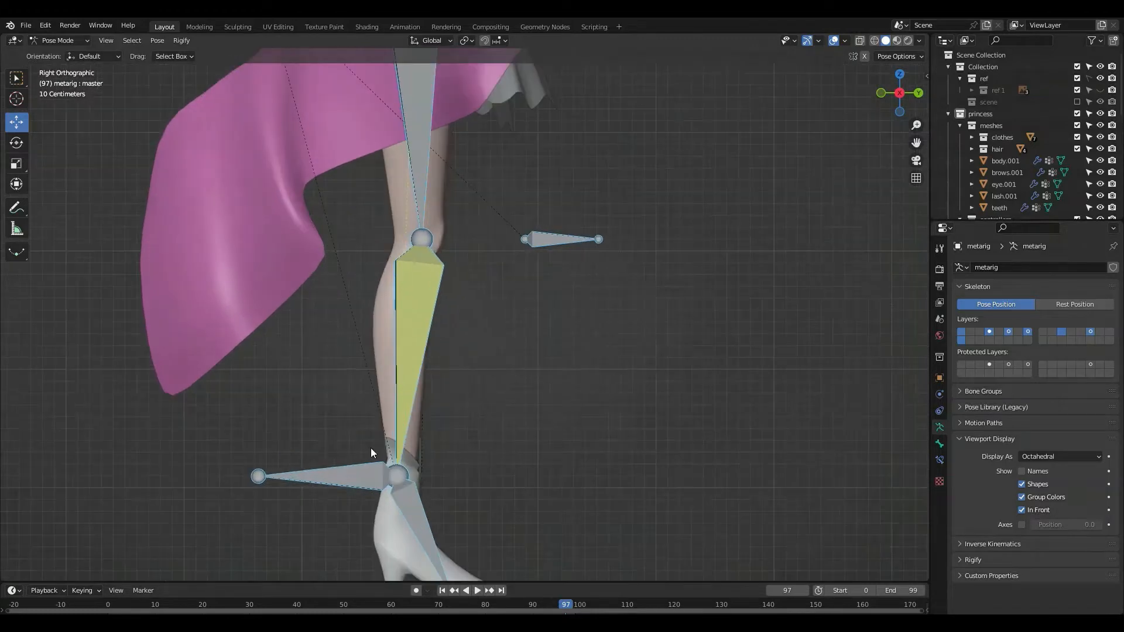
scroll(371, 450, "down", 1)
middle_click_drag(417, 509, 426, 464, "shift")
left_click(392, 406)
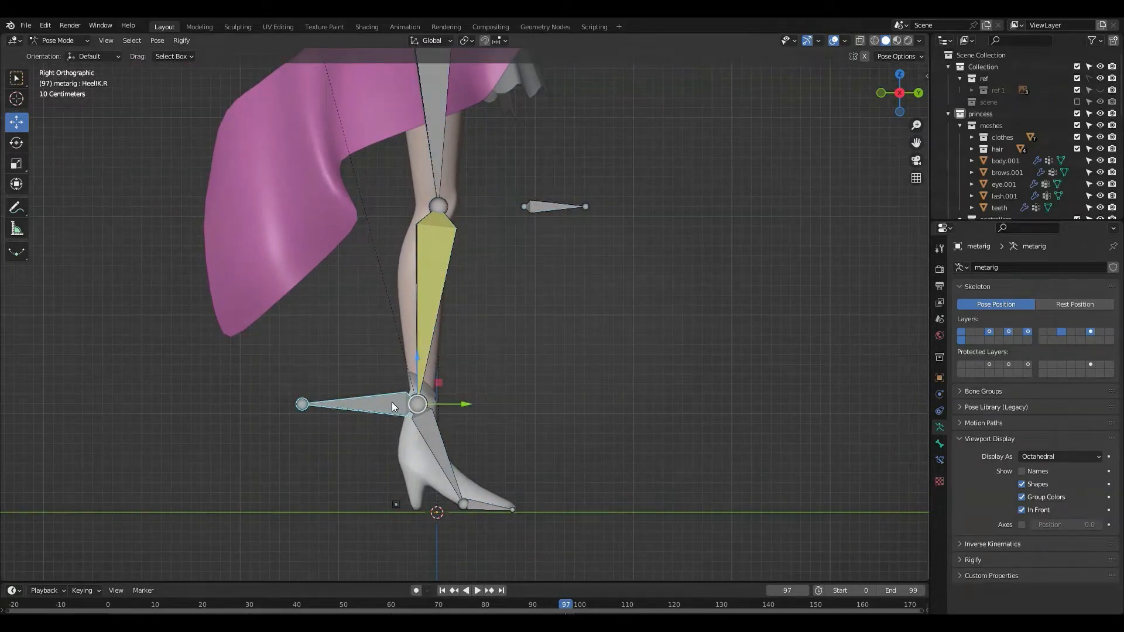
key("g")
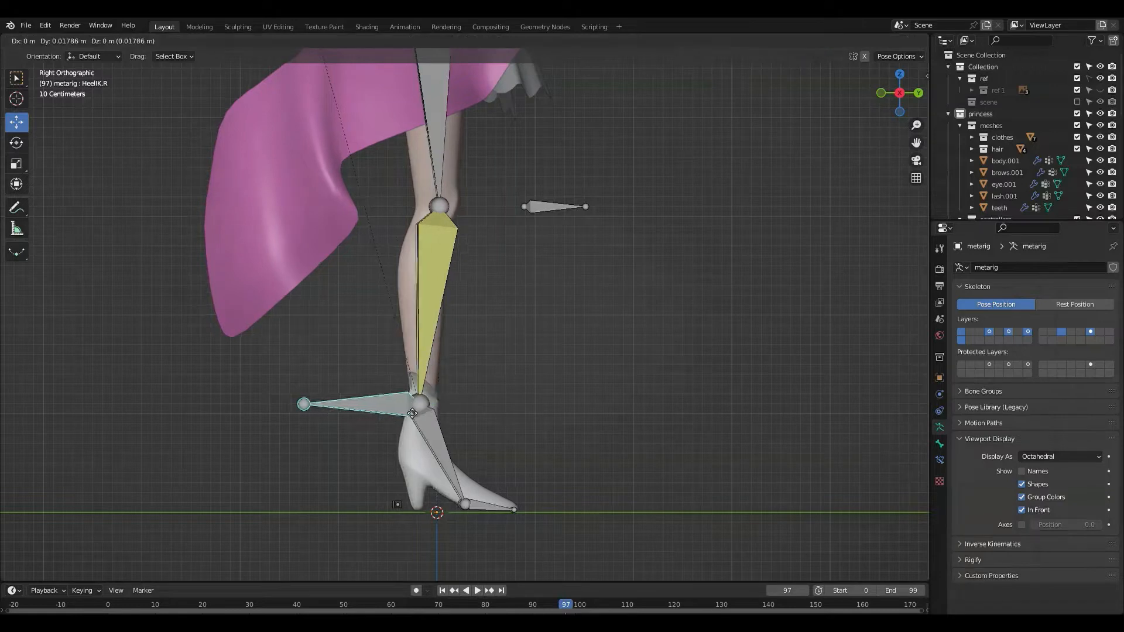
left_click(530, 323)
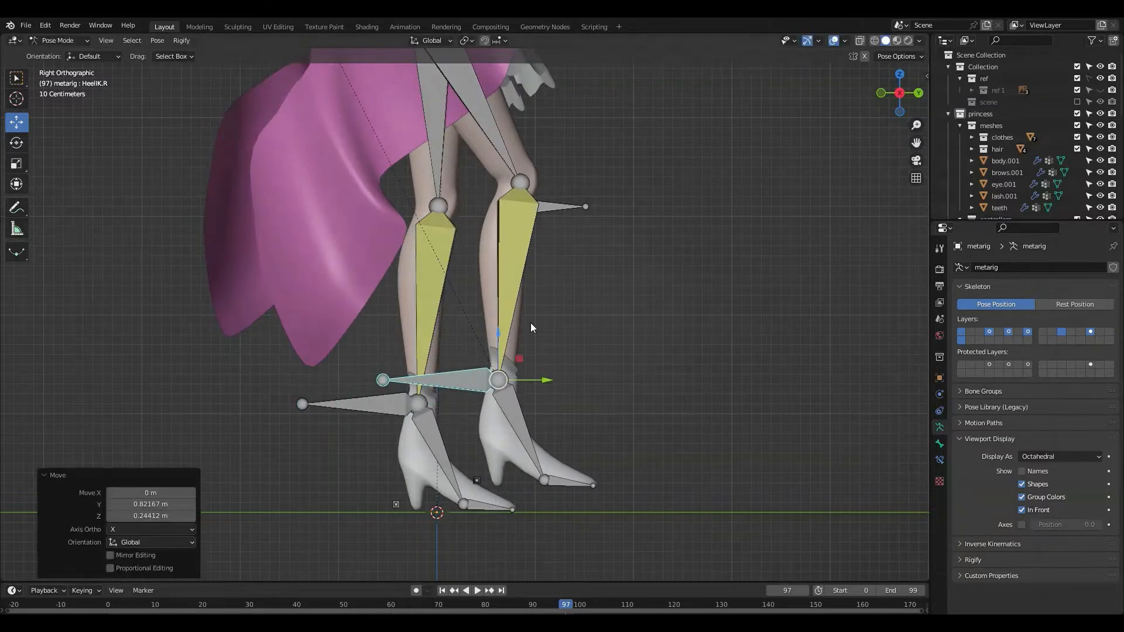
Step: Move the kneeIK.R bone forward from the legs, about 1.95 m in Y and 0.33 m in Z
left_click(550, 204)
key("g")
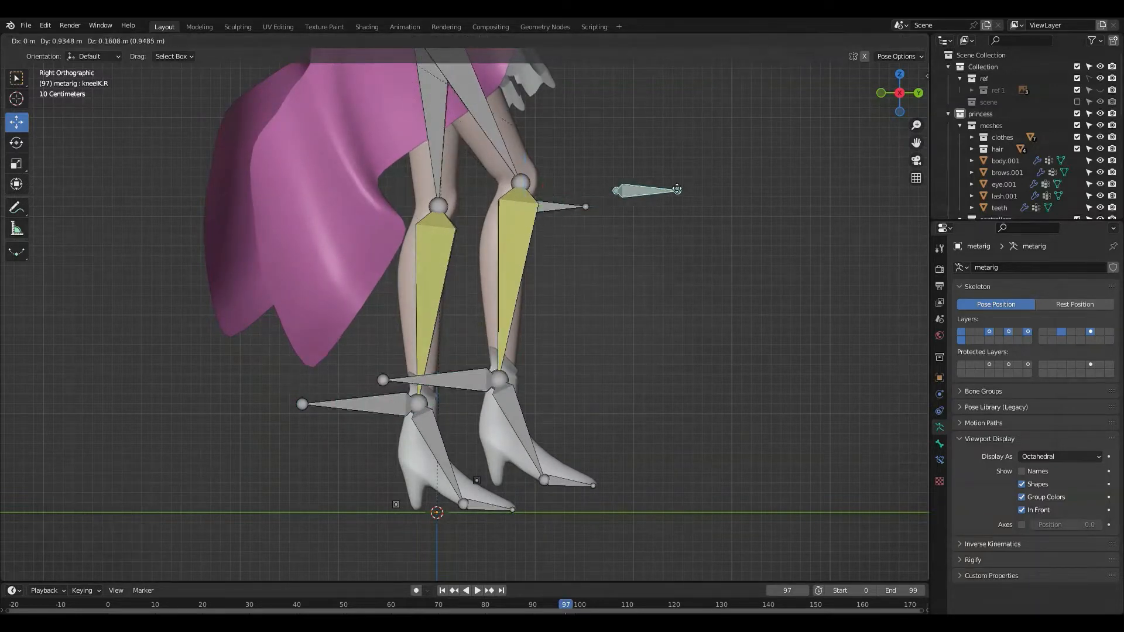
left_click(742, 177)
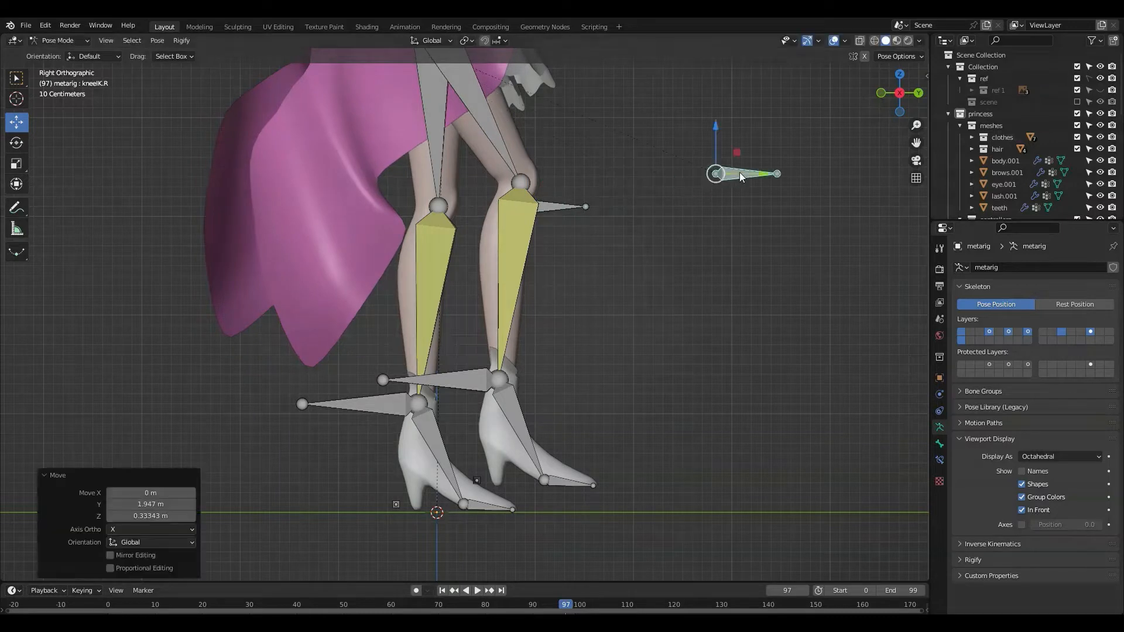
Step: Raise the HeelIK.R bone further in two moves, about 0.40 m in Y and 0.60 m in Z altogether
left_click(431, 397)
key("g")
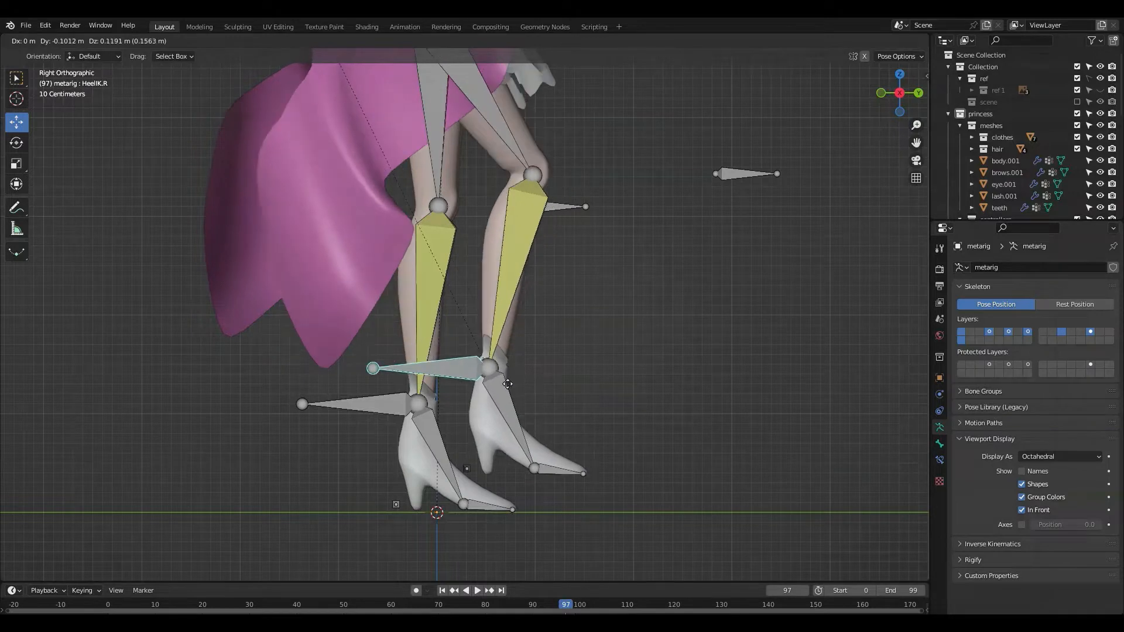
left_click(530, 291)
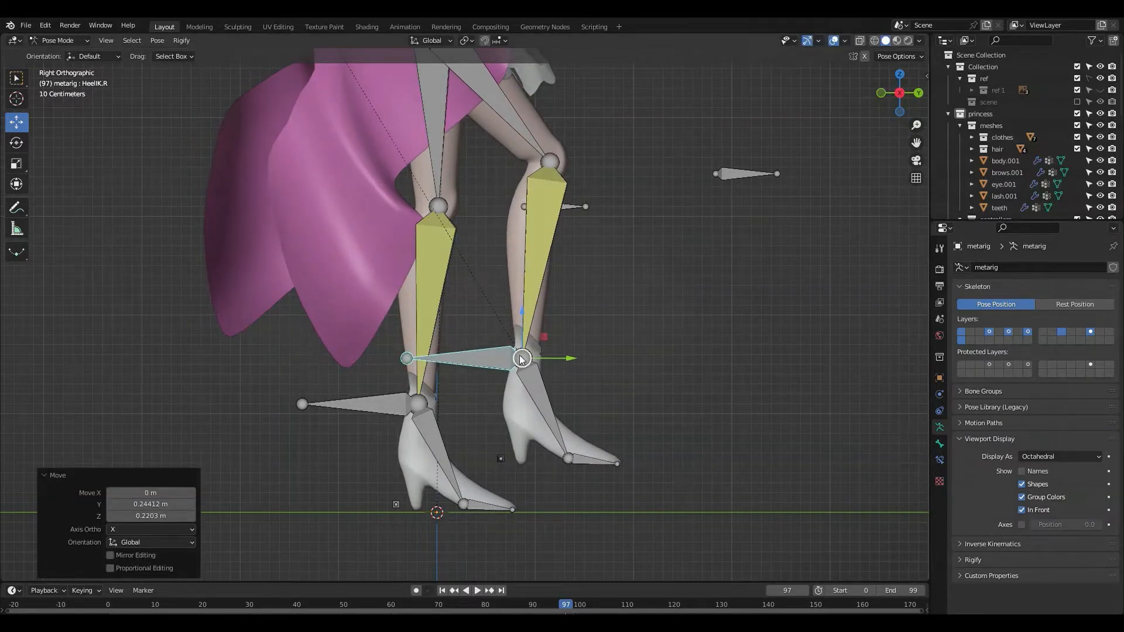
key("g")
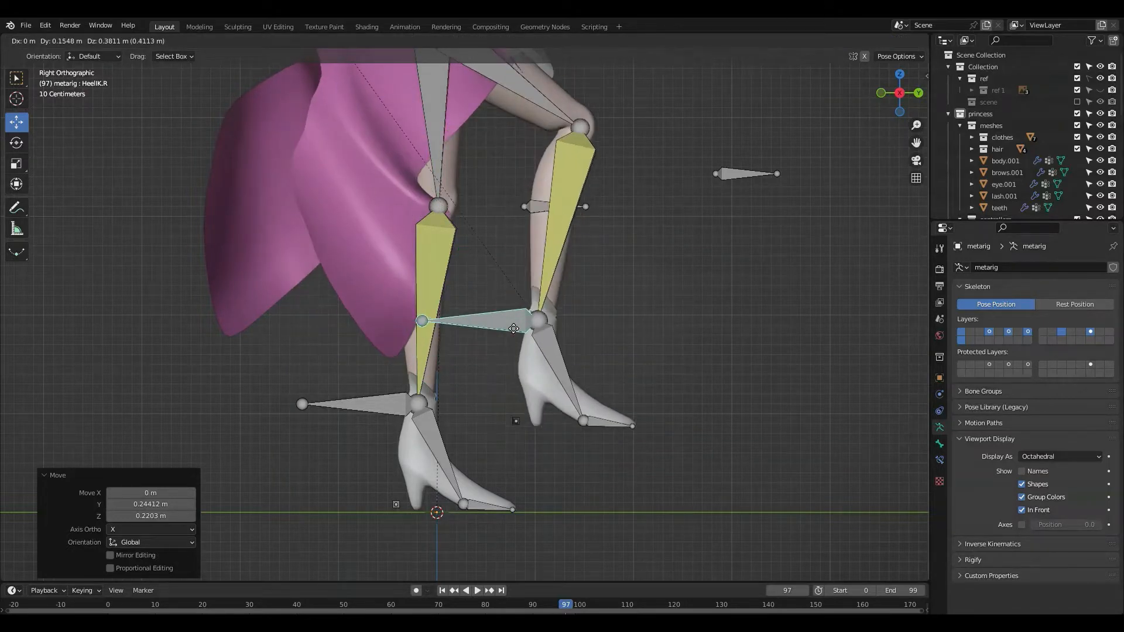
left_click(514, 328)
Step: Swing the raised knee outward by moving the kneeIK.R bone about 2.98 m in X, -0.40 m in Y and 0.22 m in Z
middle_click_drag(575, 306, 434, 386)
scroll(488, 348, "down", 3)
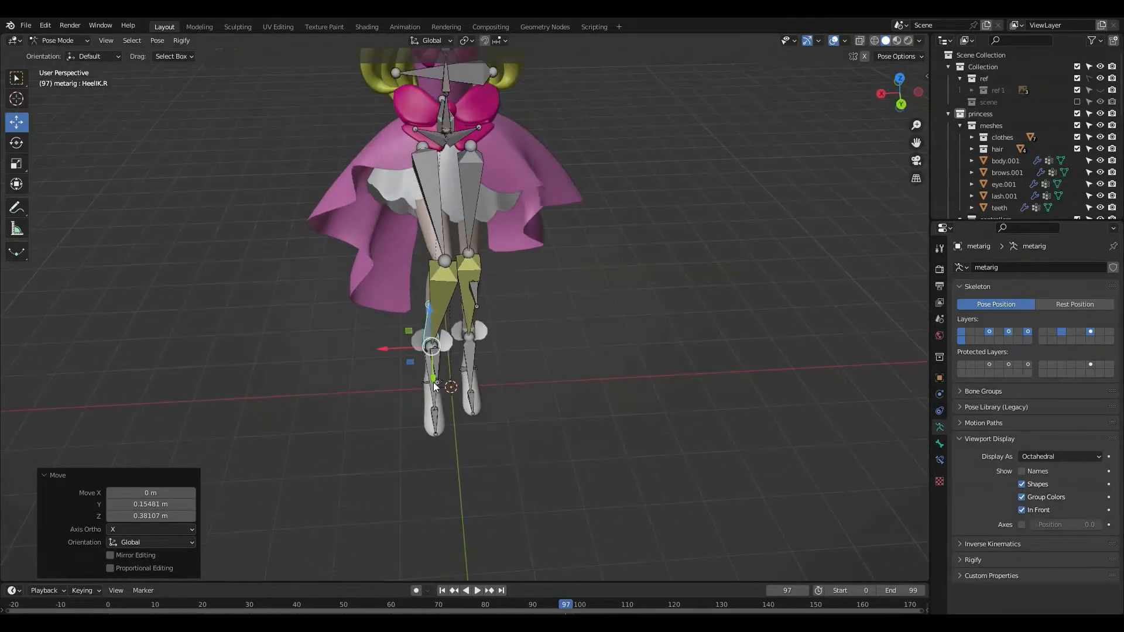
left_click(439, 355)
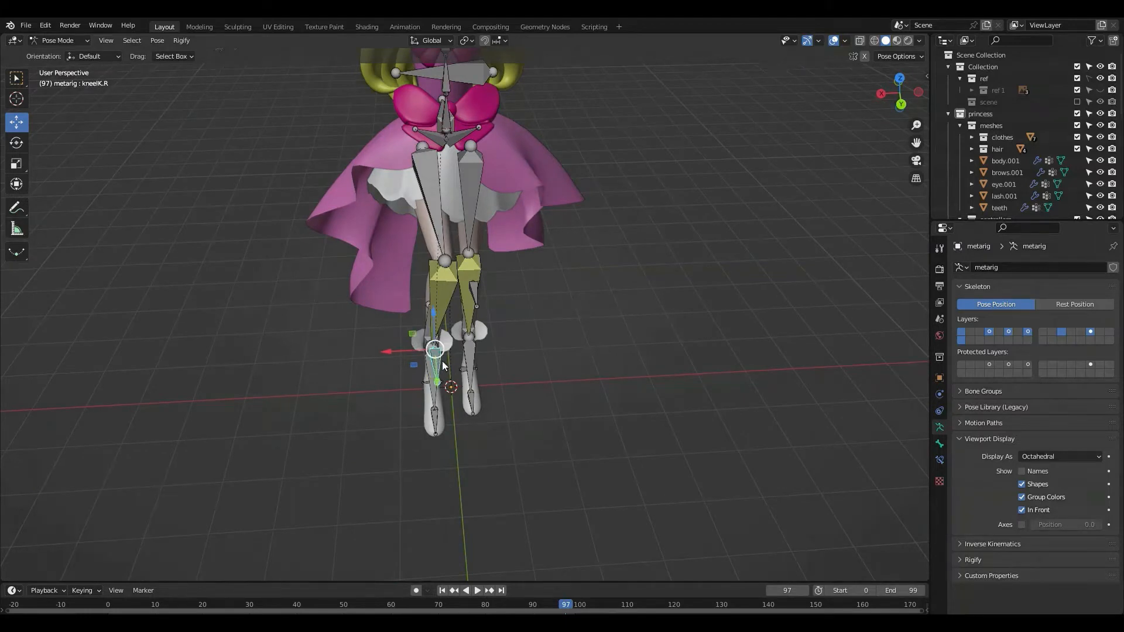
key("g")
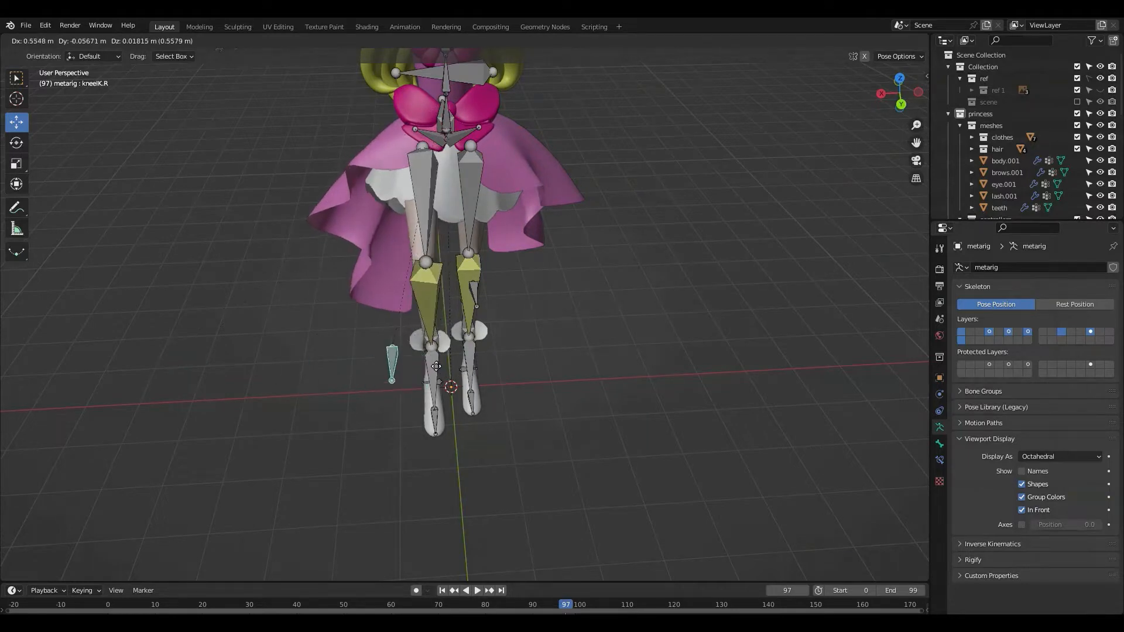
left_click(255, 351)
Step: Swing the kneeIK.R bone back inward about -3.04 m in X, 0.36 m in Y and -0.33 m in Z
middle_click_drag(338, 390, 317, 284)
key("g")
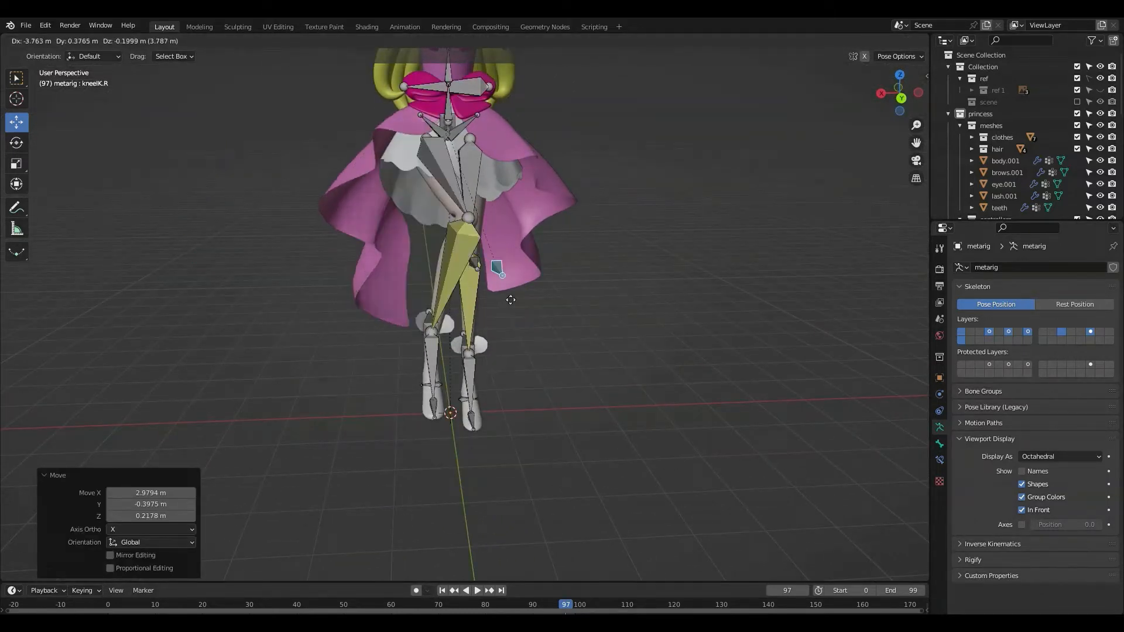
left_click(445, 305)
Step: In the right orthographic view, move the master bone about -1.38 m in Y and 0.69 m in Z, and bring it back near the origin
middle_click_drag(445, 304, 761, 185)
left_click(896, 93)
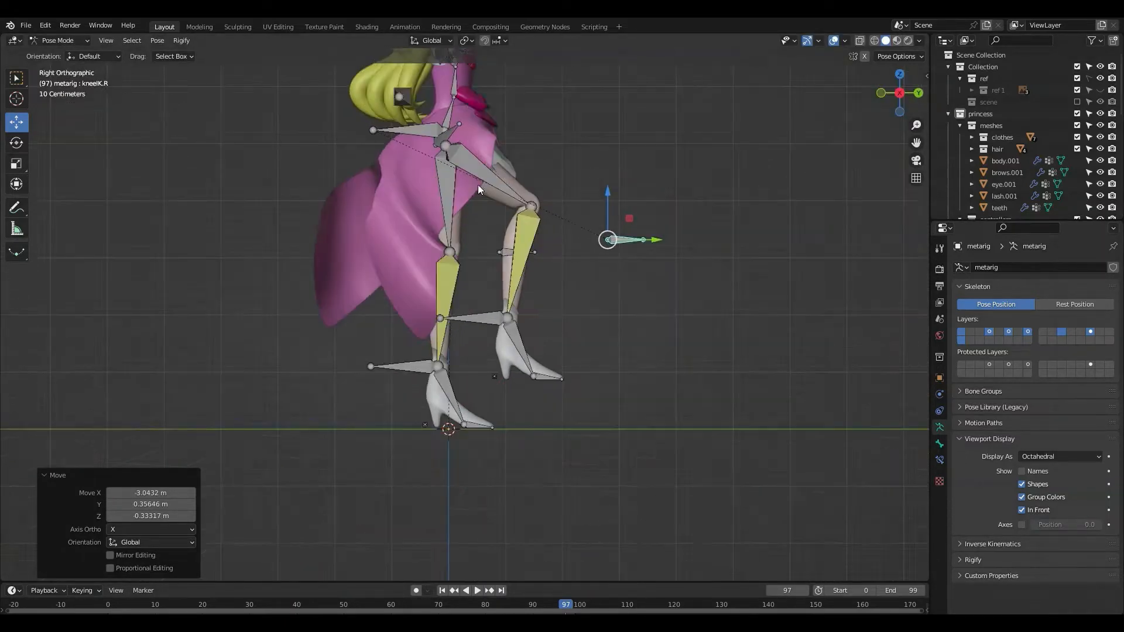
scroll(519, 353, "up", 4)
scroll(518, 367, "up", 2)
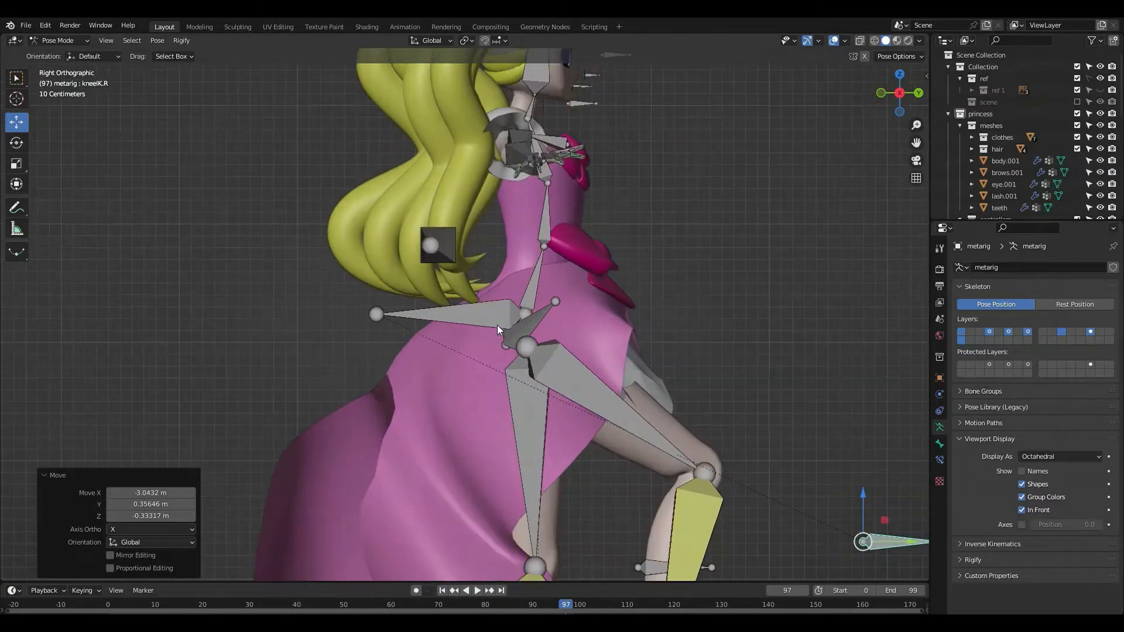
left_click(492, 319)
key("g")
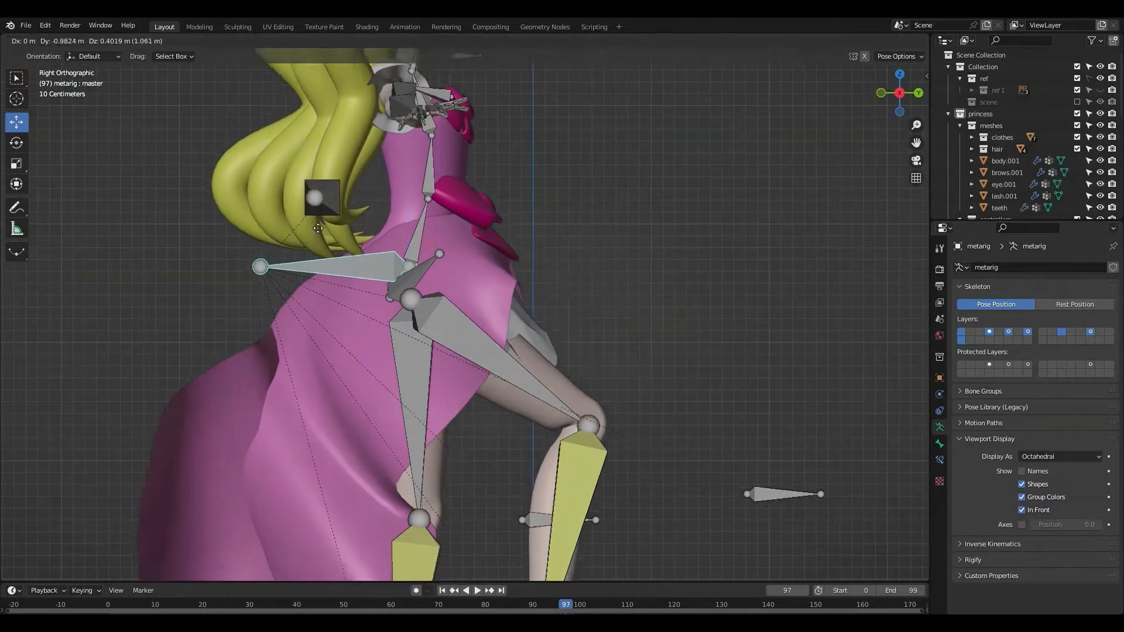
left_click(314, 223)
scroll(315, 223, "down", 6)
key("g")
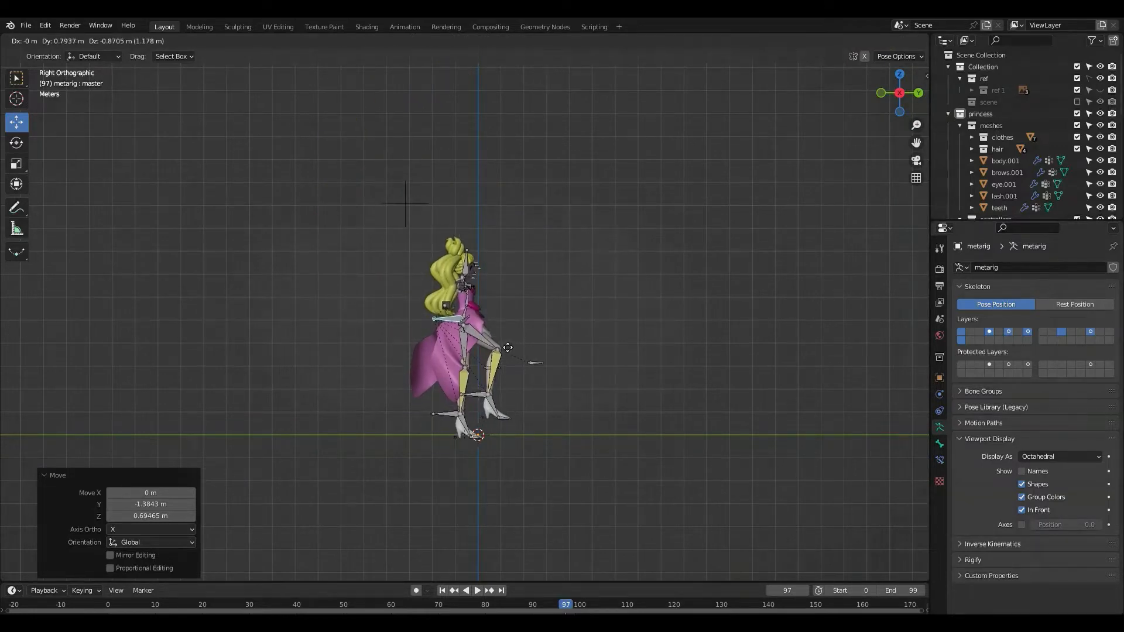
left_click(480, 345)
Step: Try to bend the legs by moving the spine bone about -0.70 m in Y and -0.64 m in Z
scroll(472, 341, "up", 6)
middle_click_drag(471, 340, 444, 386)
left_click(417, 367)
scroll(414, 364, "down", 8)
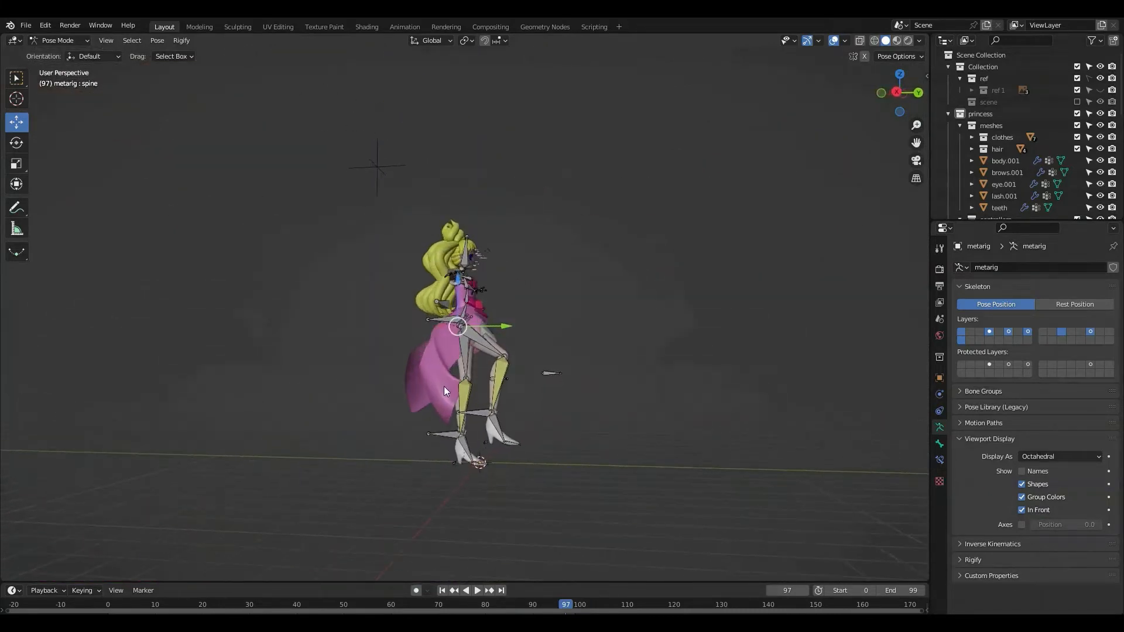
scroll(479, 393, "up", 2)
key("g")
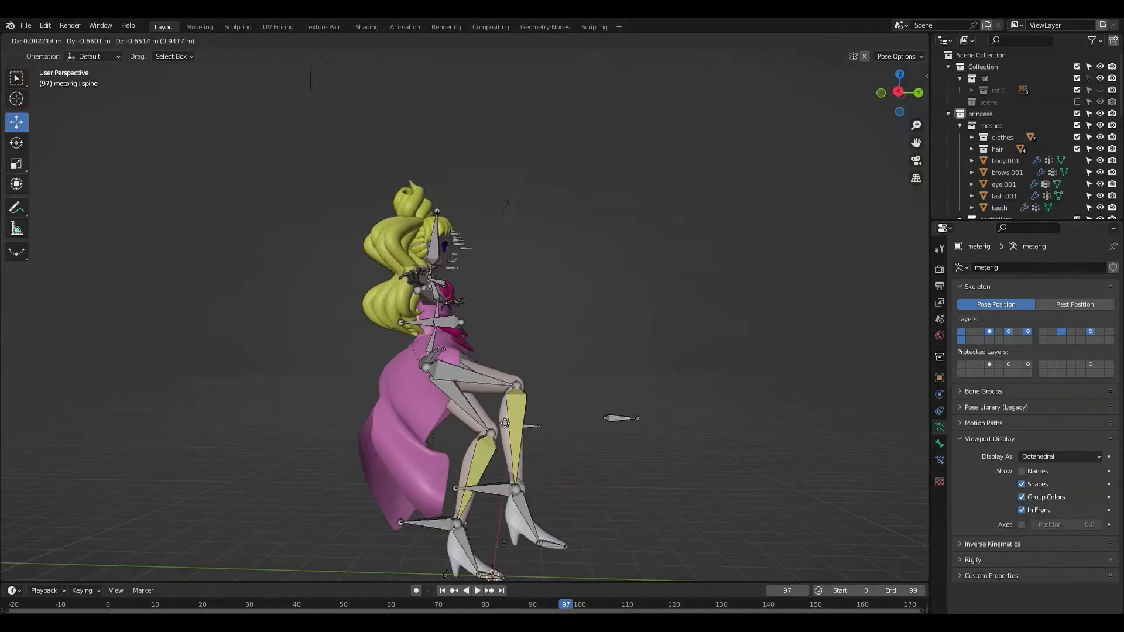
left_click(469, 421)
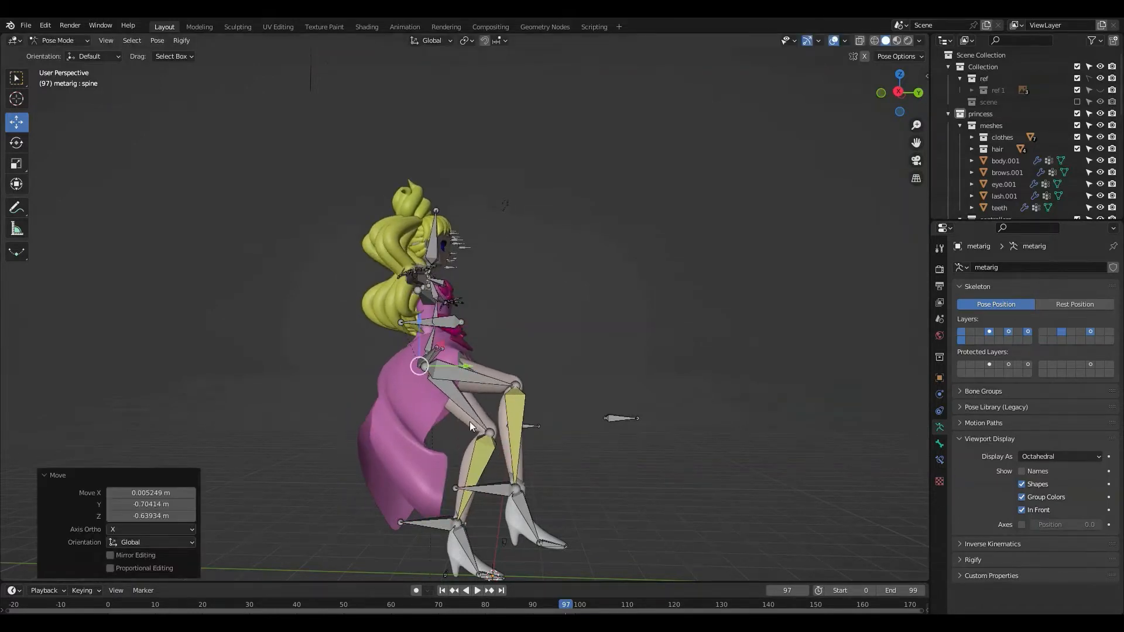
key("ctrl+z")
key("ctrl+z")
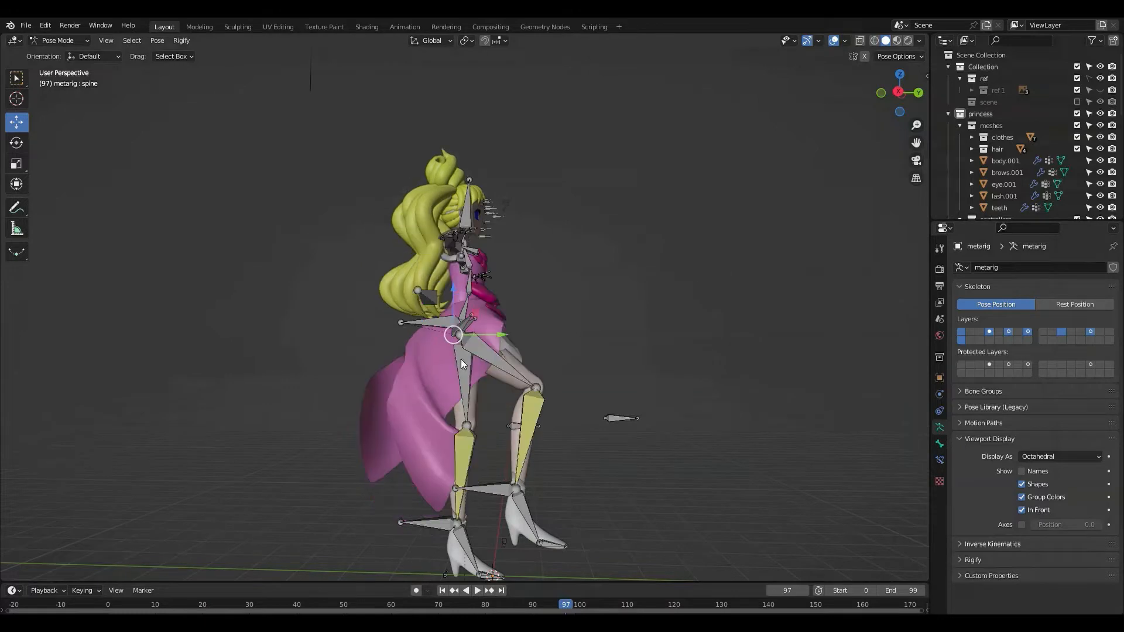
Step: Move the HeelIK.R bone forward from the body
middle_click_drag(416, 488, 458, 472)
left_click(510, 486)
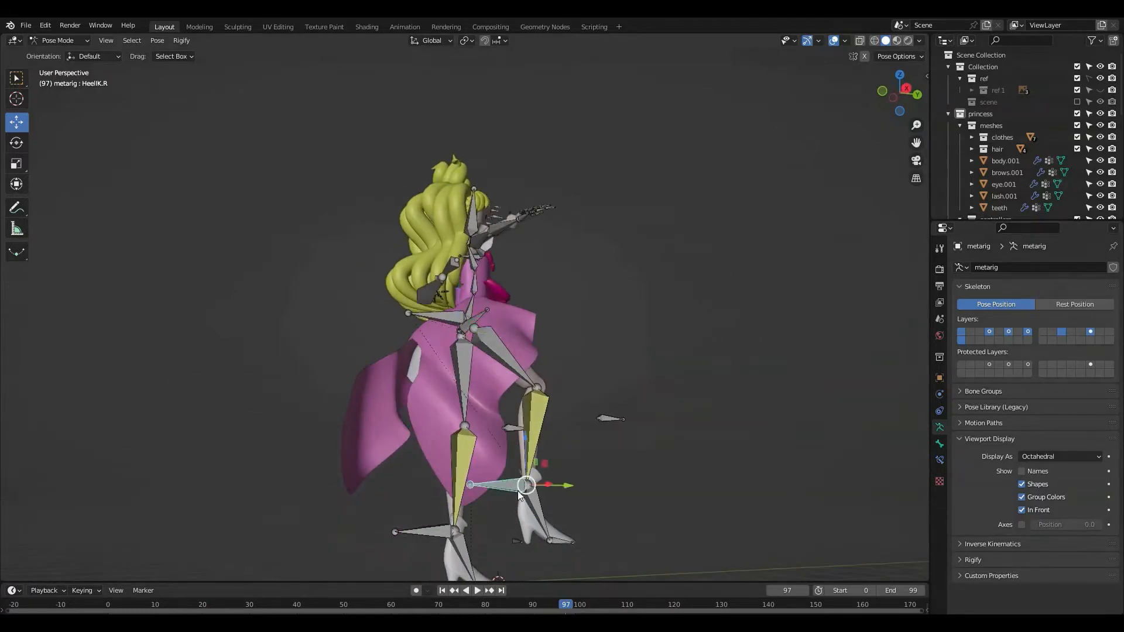
middle_click_drag(517, 490, 486, 492)
key("g")
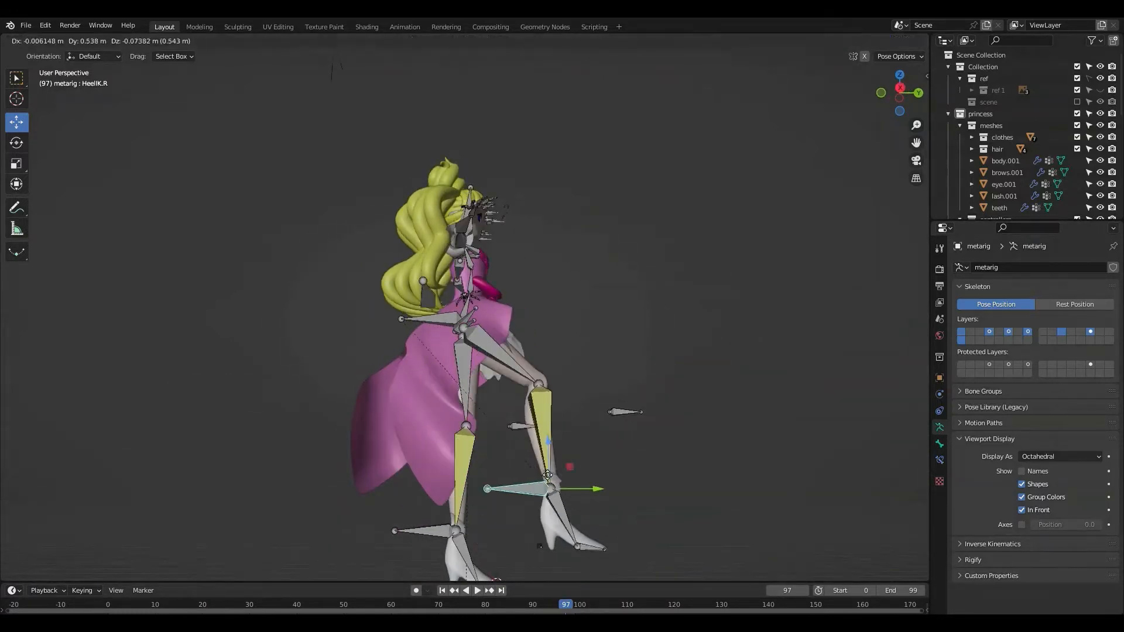
left_click(426, 300)
Step: Swing the ponytail backward by moving the hair bone about -0.06 m in X, -1.29 m in Y and 0.13 m in Z
left_click(430, 317)
middle_click_drag(437, 332, 484, 463)
scroll(470, 376, "up", 3)
scroll(454, 409, "up", 1)
left_click(454, 409)
mouse_move(454, 408)
middle_mouse_down()
mouse_move(456, 420)
mouse_move(466, 410)
middle_mouse_up()
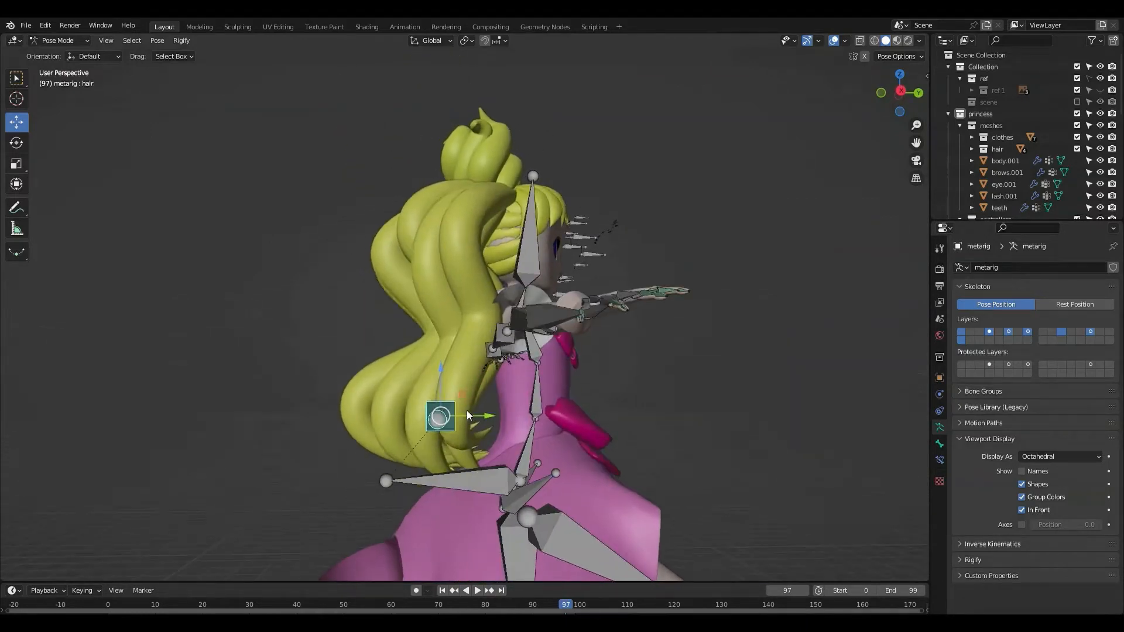
key("g")
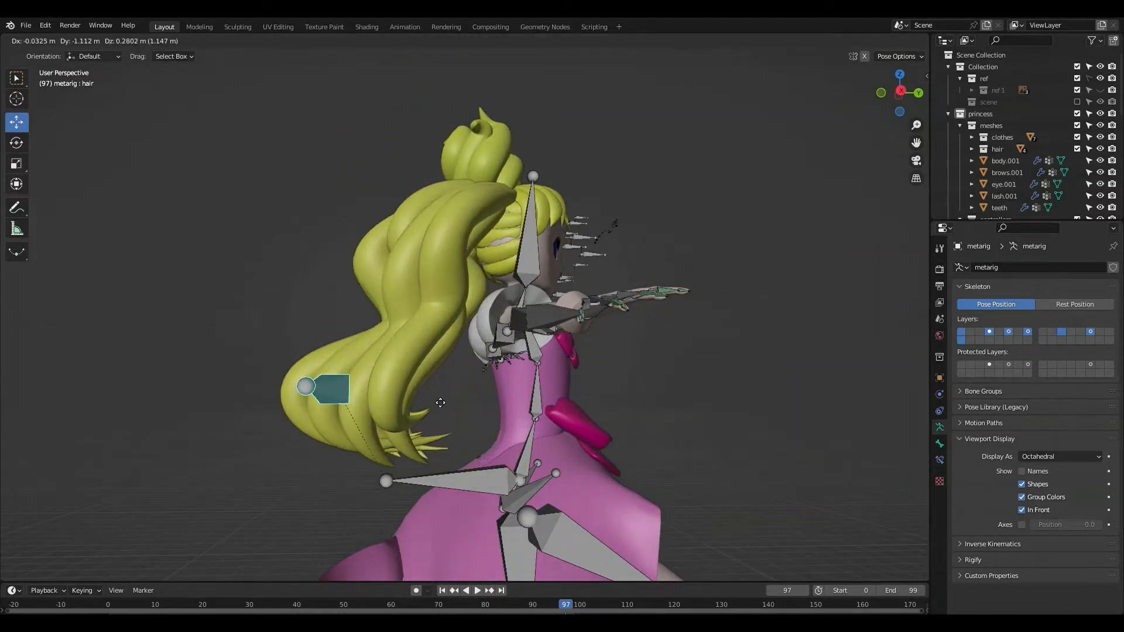
left_click(340, 457)
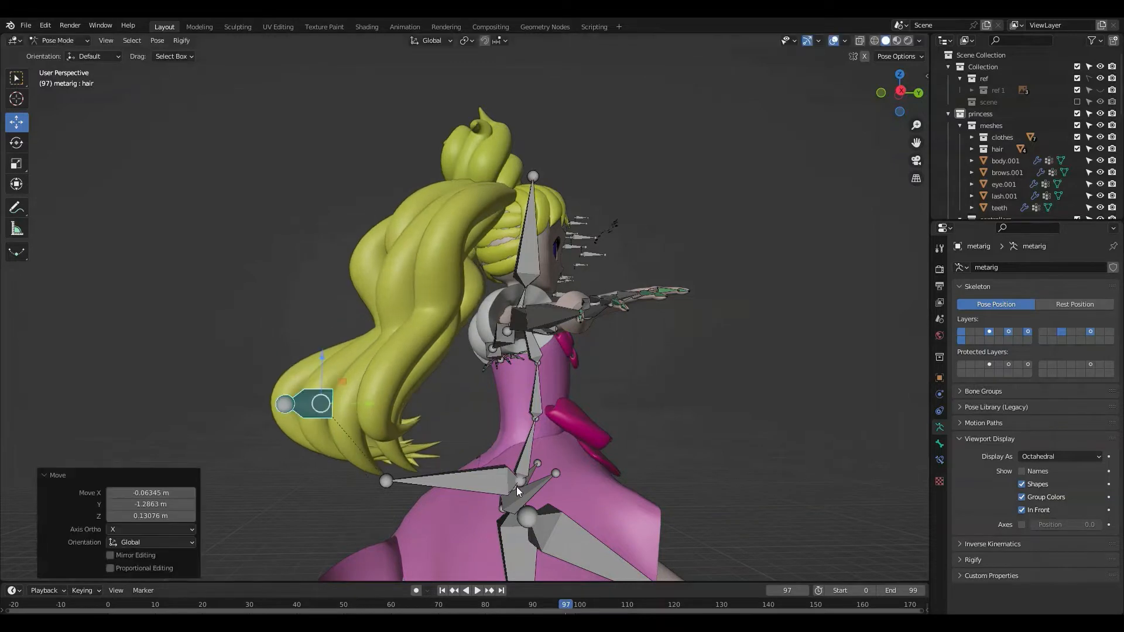
Step: Hide the pelvis.R and pelvis.L bones at the hips, keeping the spine bones visible
left_click(516, 486)
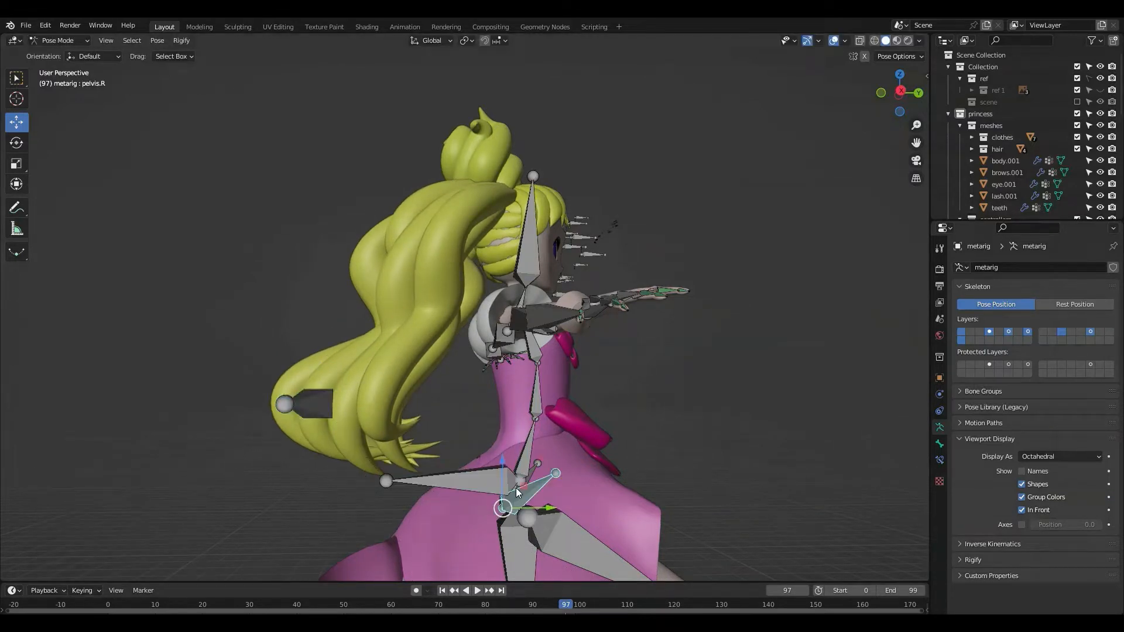
key("h")
left_click(531, 473)
key("h")
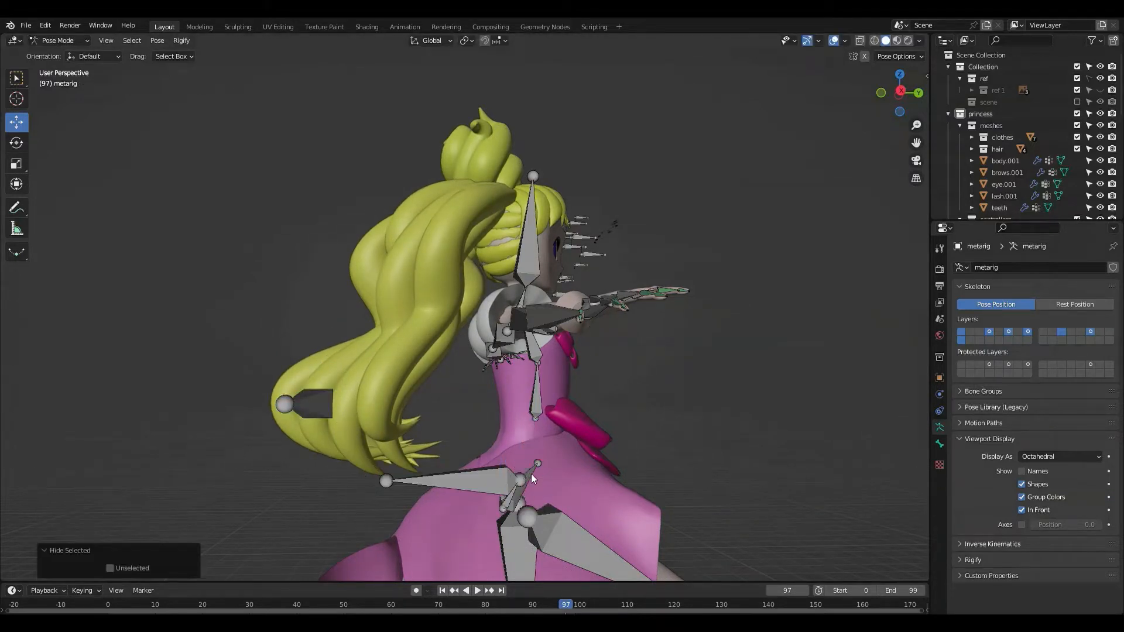
key("ctrl+z")
left_click(532, 473)
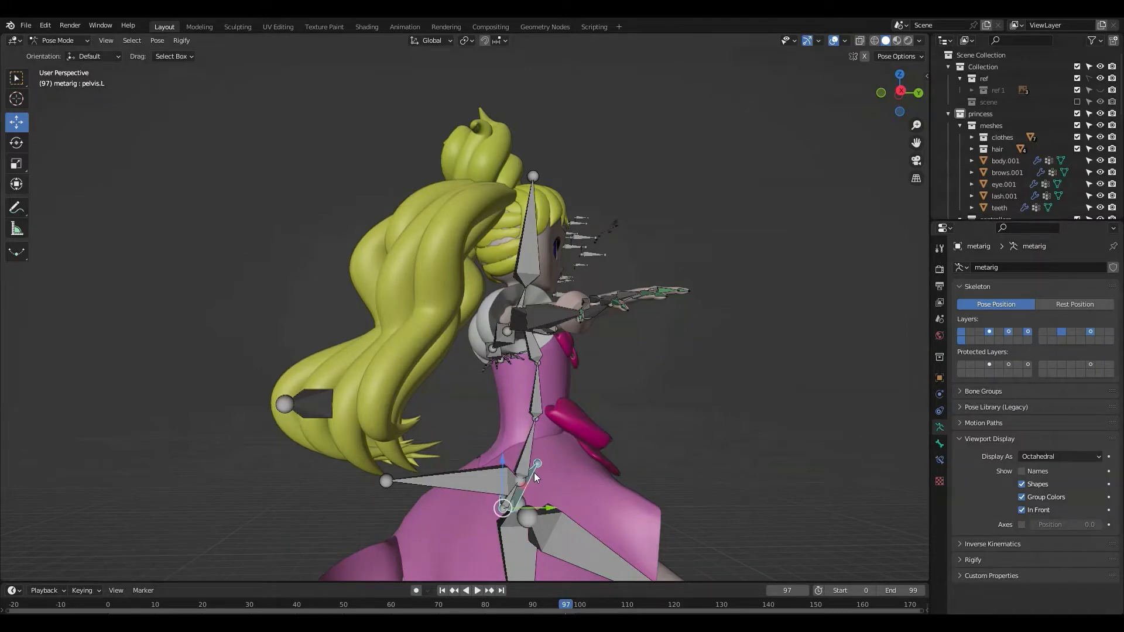
key("h")
Step: Move the spine bone about 0.05 m in X, 0.16 m in Y and 0.28 m in Z
left_click(512, 501)
key("g")
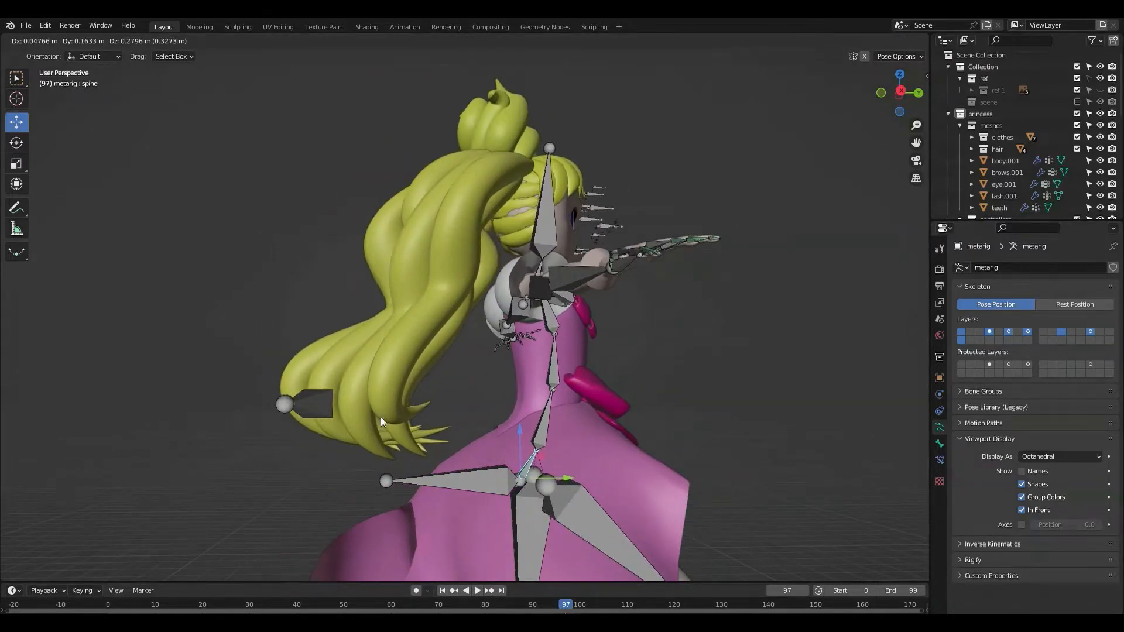
left_click(380, 417)
Step: Bring the hair bone closer to the back by moving it about -0.10 m in X, 0.83 m in Y and 0.31 m in Z
left_click(307, 401)
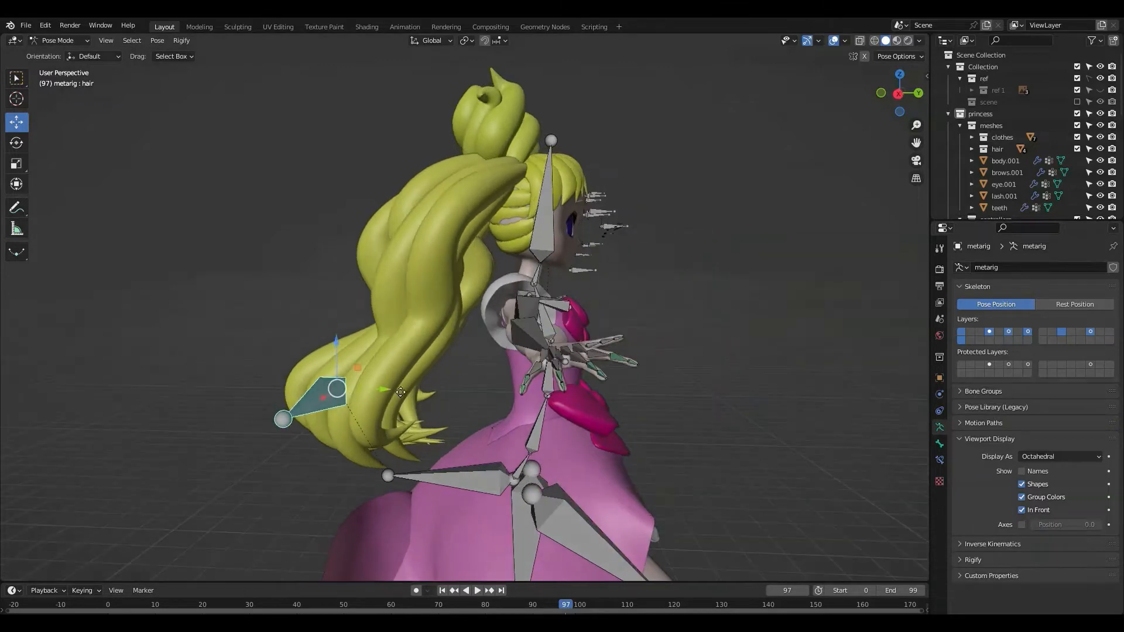
key("g")
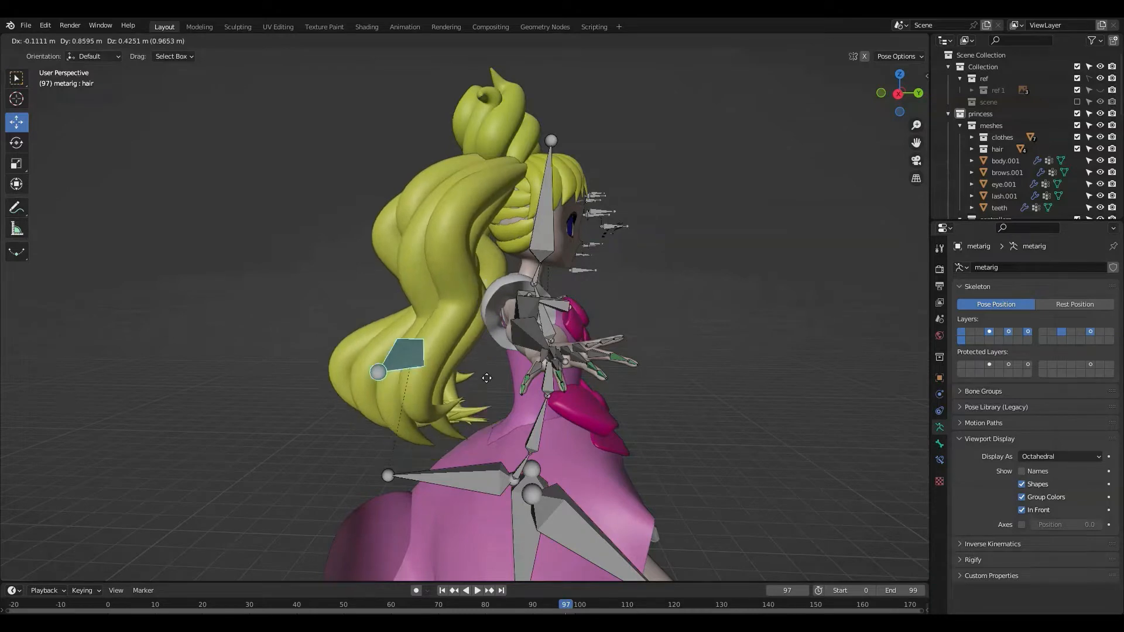
left_click(529, 381)
Step: Curl the left index finger by rotating the f_index.01.L bone 83.1° in the view plane
middle_click_drag(529, 379, 402, 380)
middle_click_drag(739, 379, 517, 380, "shift")
scroll(427, 348, "up", 1)
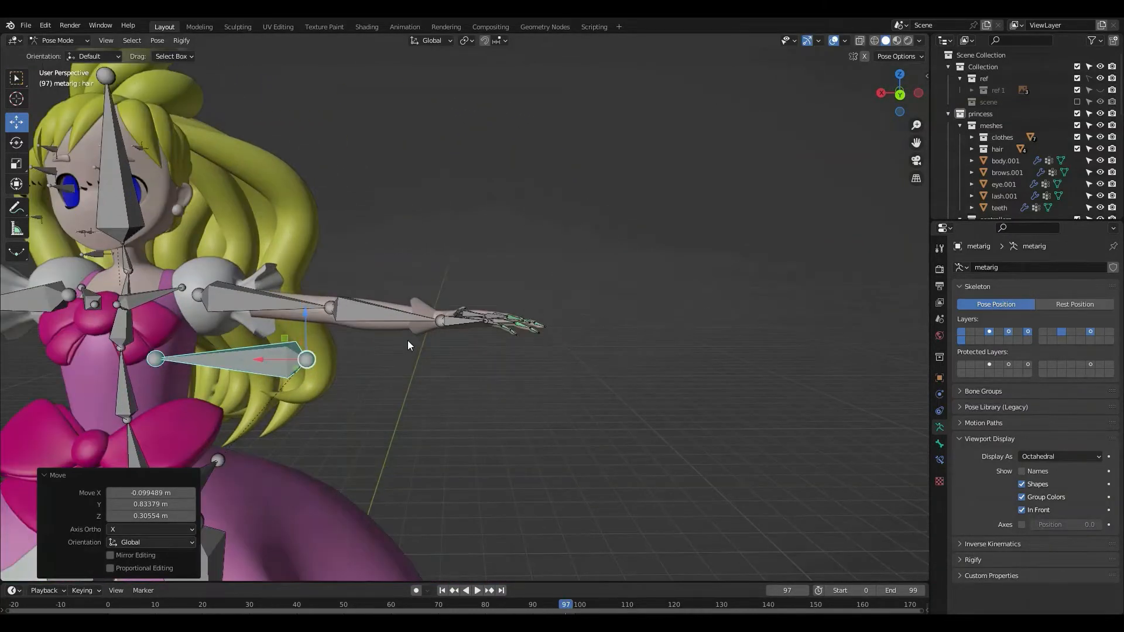
middle_click_drag(393, 340, 495, 347)
scroll(495, 347, "up", 5)
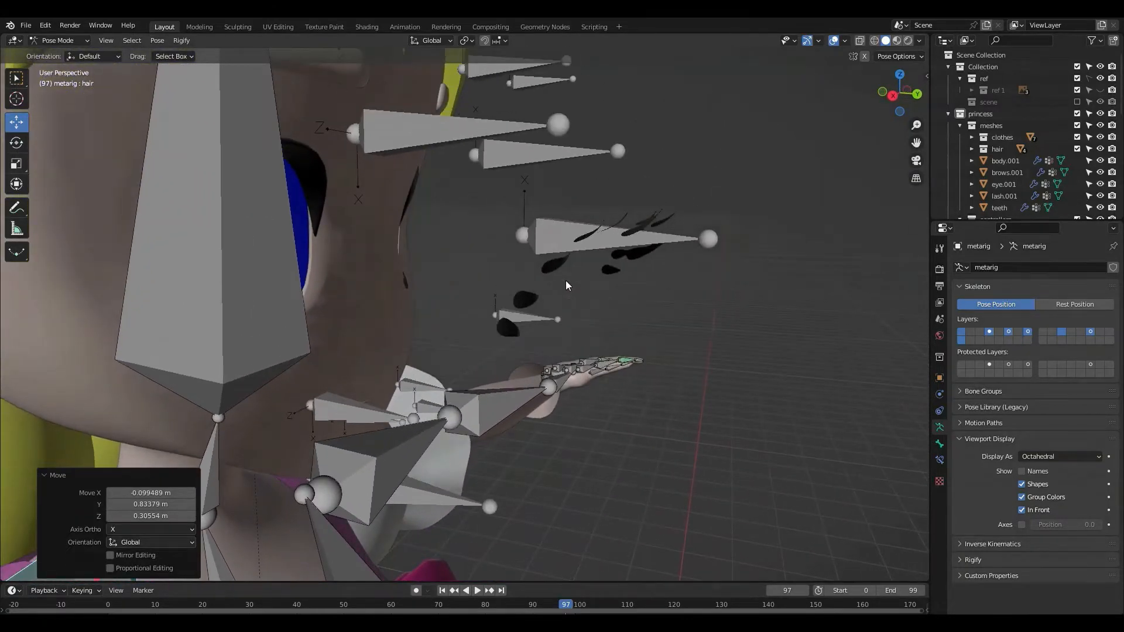
middle_click_drag(565, 280, 424, 221, "shift")
scroll(423, 349, "up", 10)
scroll(454, 340, "down", 8)
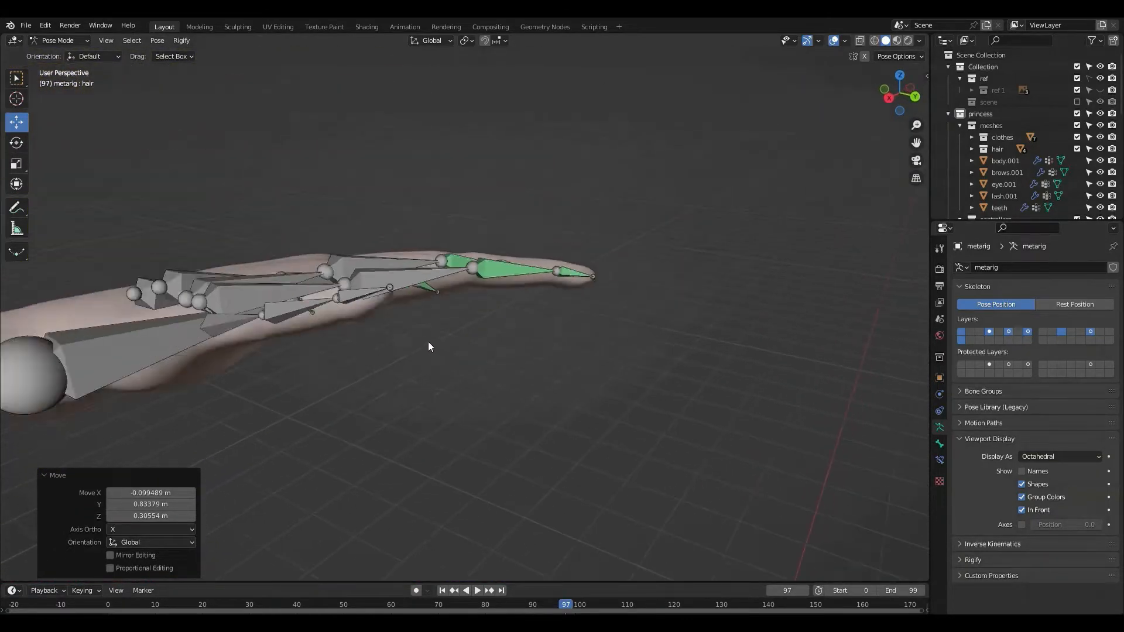
middle_click_drag(427, 342, 391, 328)
left_click(393, 299)
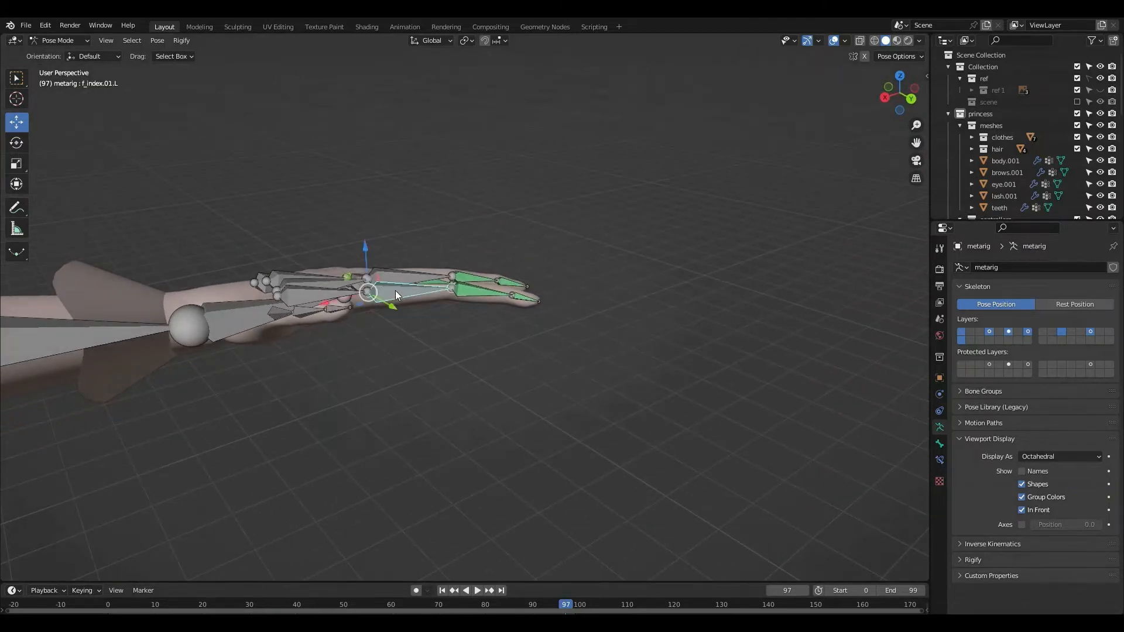
key("r")
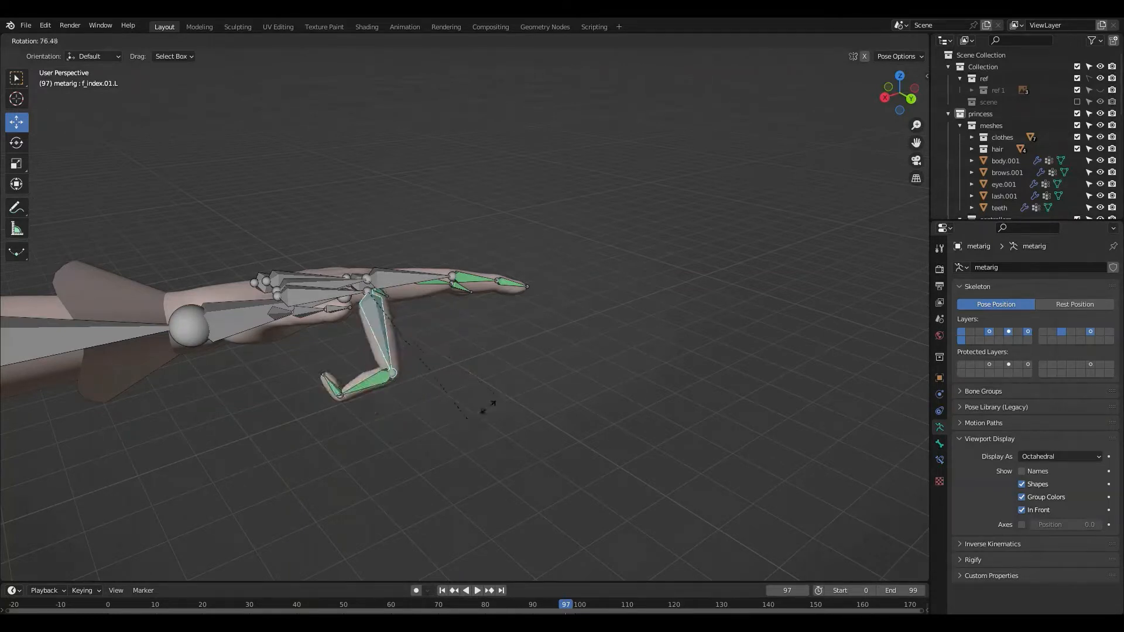
left_click(454, 434)
Step: Activate the Rotate tool with the Local transform orientation and adjust the rotation of the f_index.01.L bone
scroll(442, 371, "up", 2)
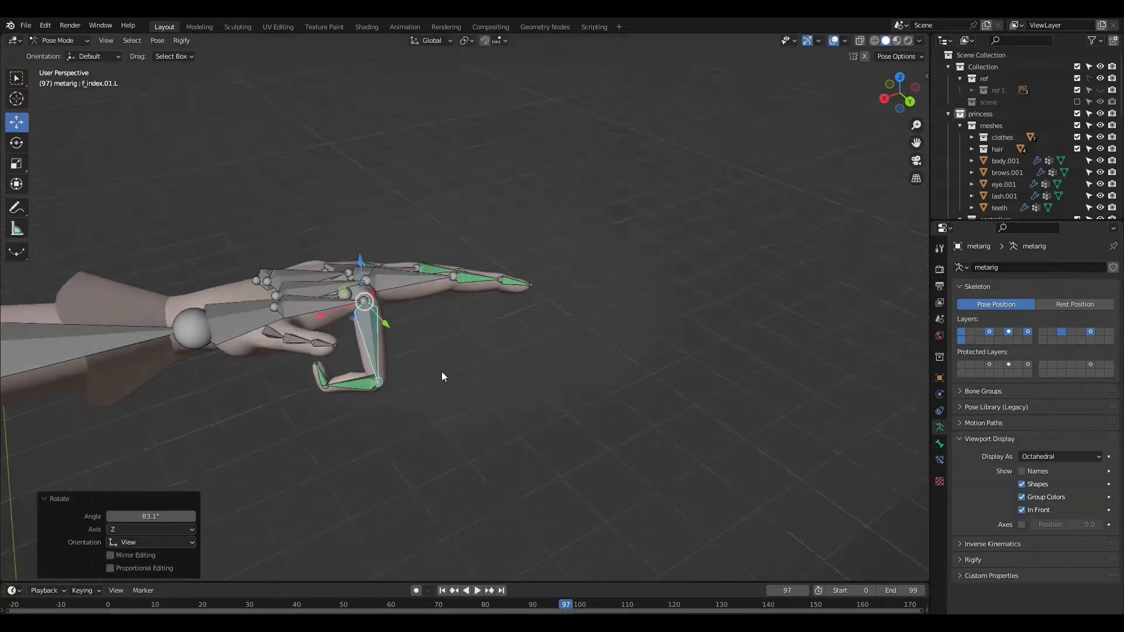
middle_click_drag(441, 371, 375, 272)
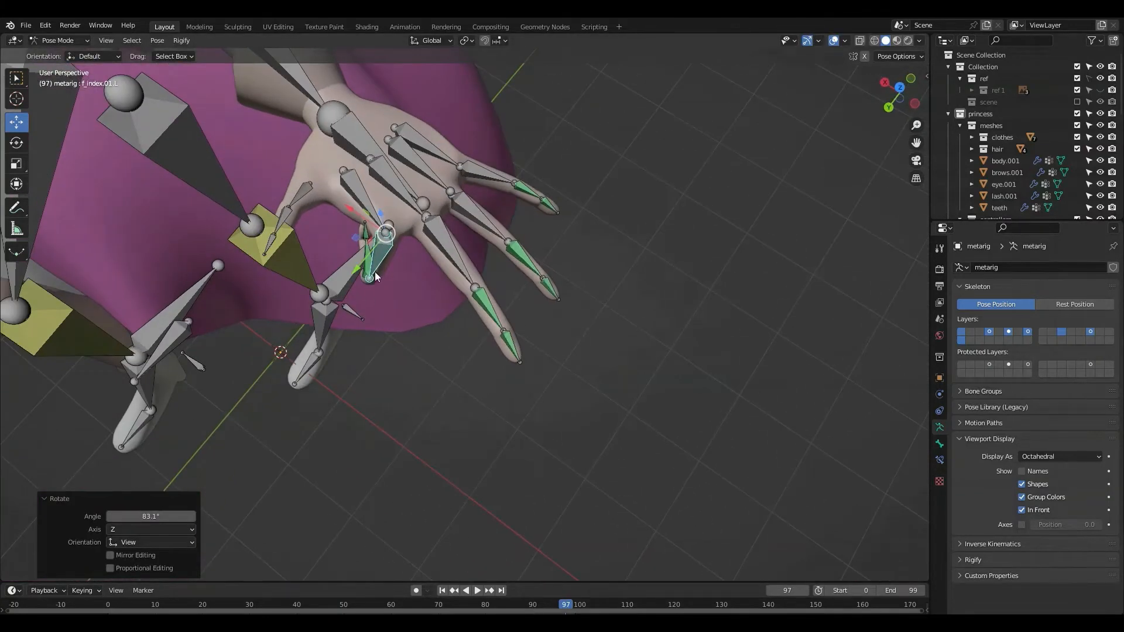
left_click(17, 144)
left_click(431, 40)
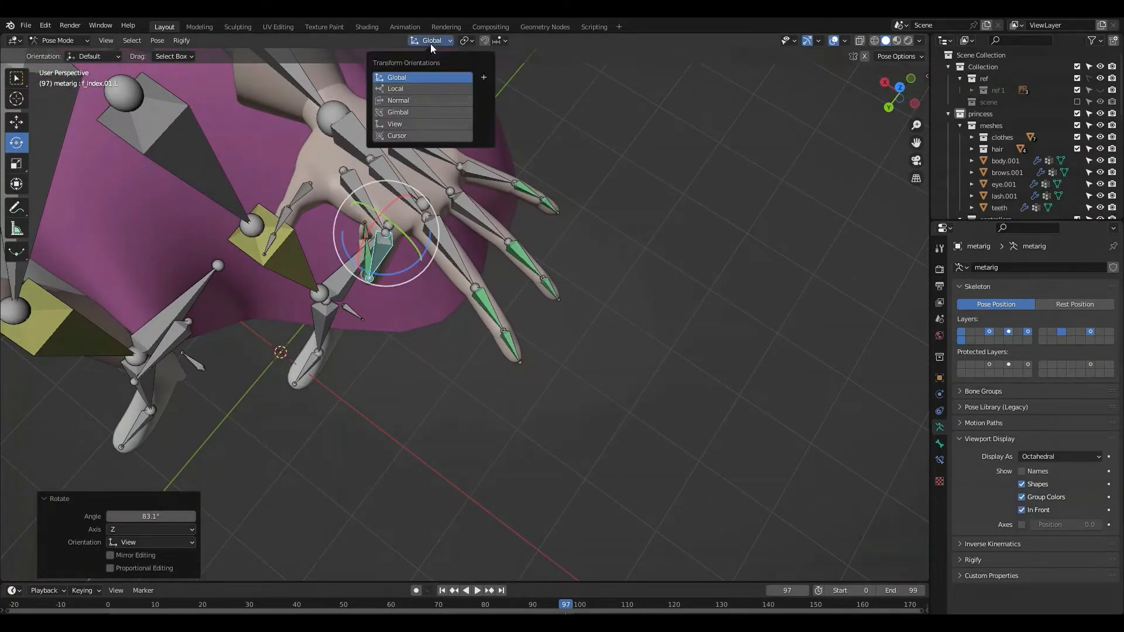
left_click(415, 89)
left_click_drag(372, 258, 403, 252)
Step: Curl the left middle and ring fingers downward by rotating the f_middle.01.L and f_ring.01.L bones
left_click(459, 248)
middle_click_drag(462, 249, 522, 156)
key("r")
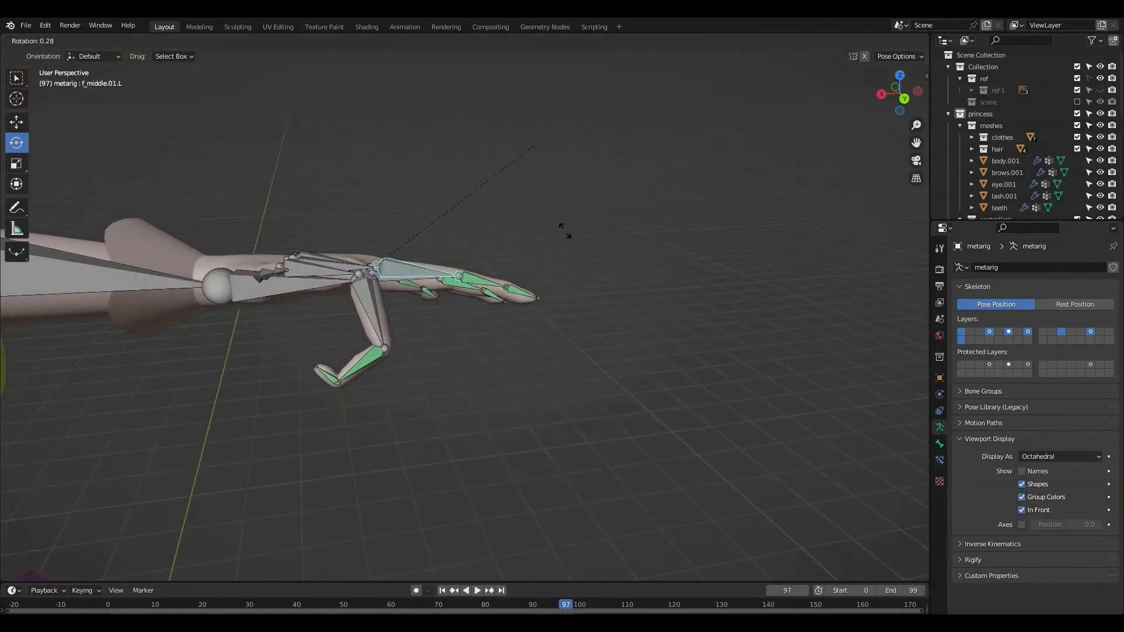
left_click(496, 320)
left_click(402, 269)
key("r")
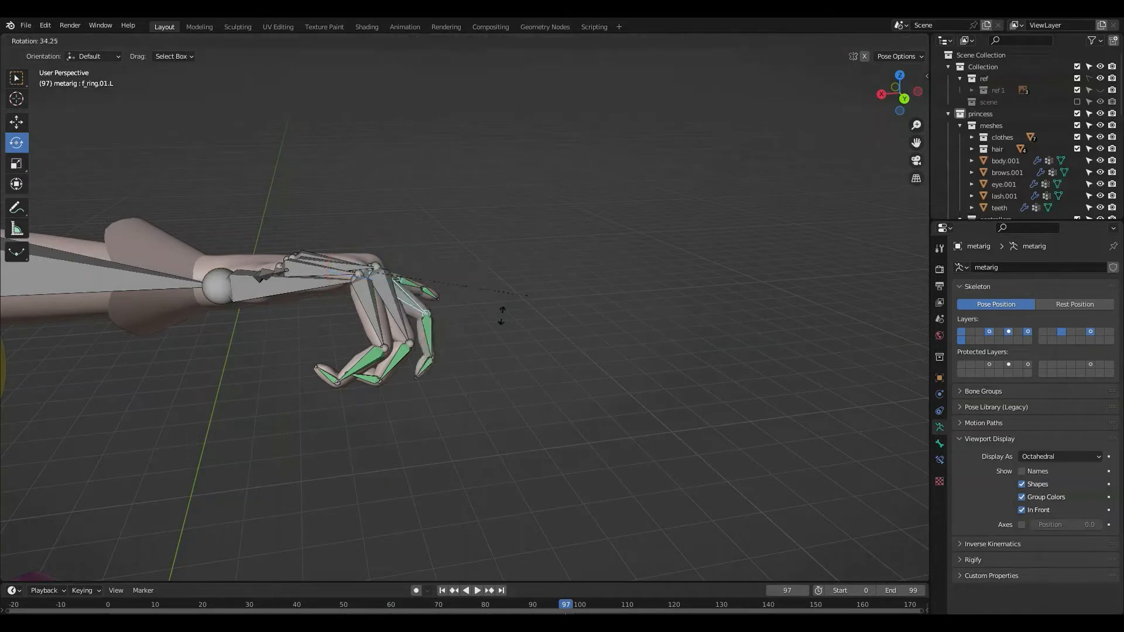
left_click(473, 327)
Step: Curl the left little finger by rotating the f_pinky.01.L bone 48.1° in the view plane
left_click(392, 276)
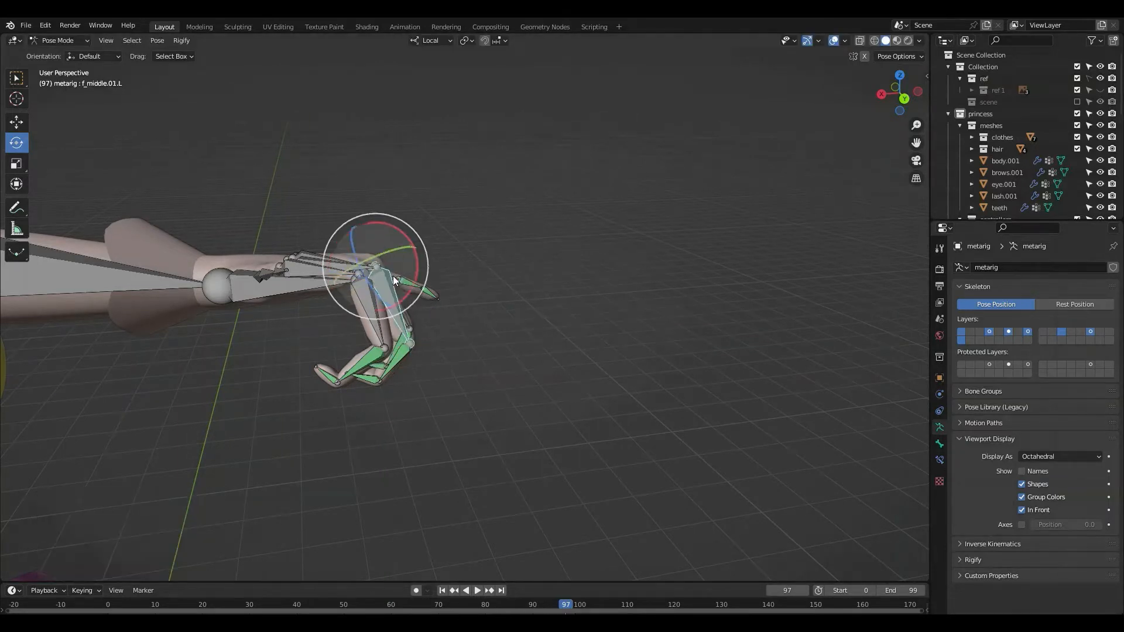
middle_click_drag(524, 257, 457, 252)
left_click(452, 252)
key("r")
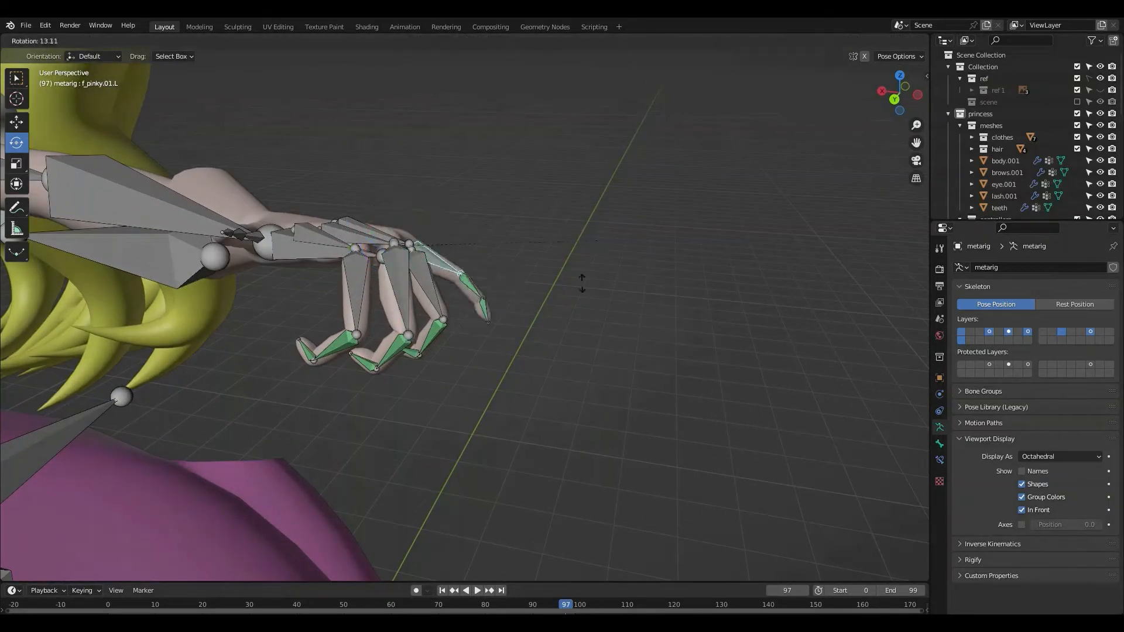
left_click(555, 344)
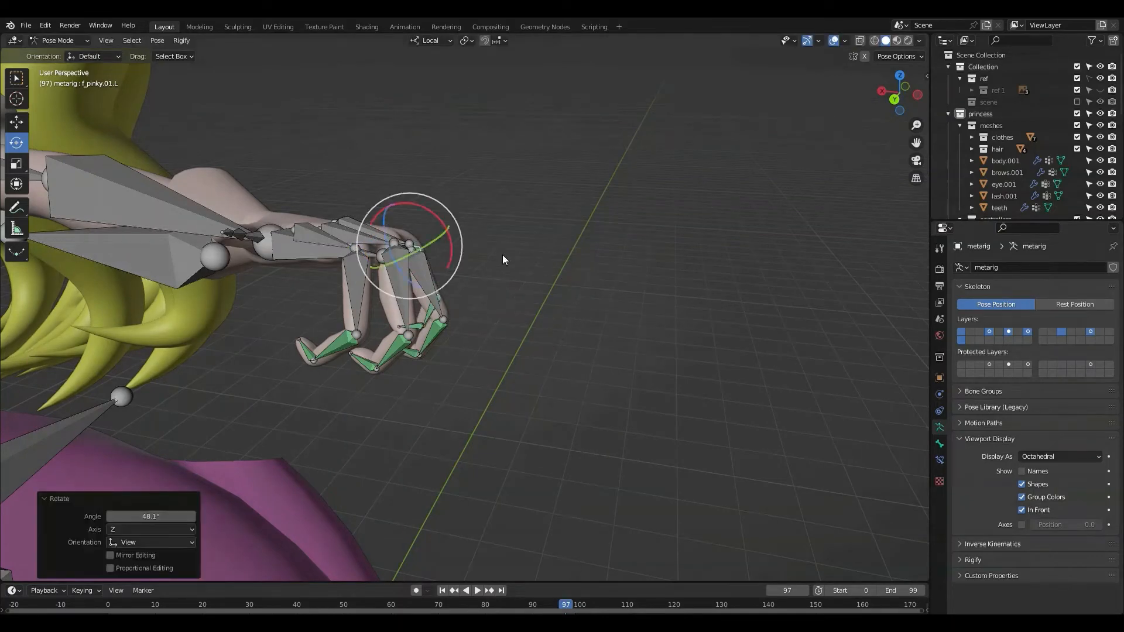
Step: Reset the pose of all metarig bones and switch to Object Mode
middle_click_drag(503, 254, 605, 420)
scroll(464, 356, "down", 5)
scroll(504, 364, "up", 2)
middle_click_drag(563, 310, 354, 330)
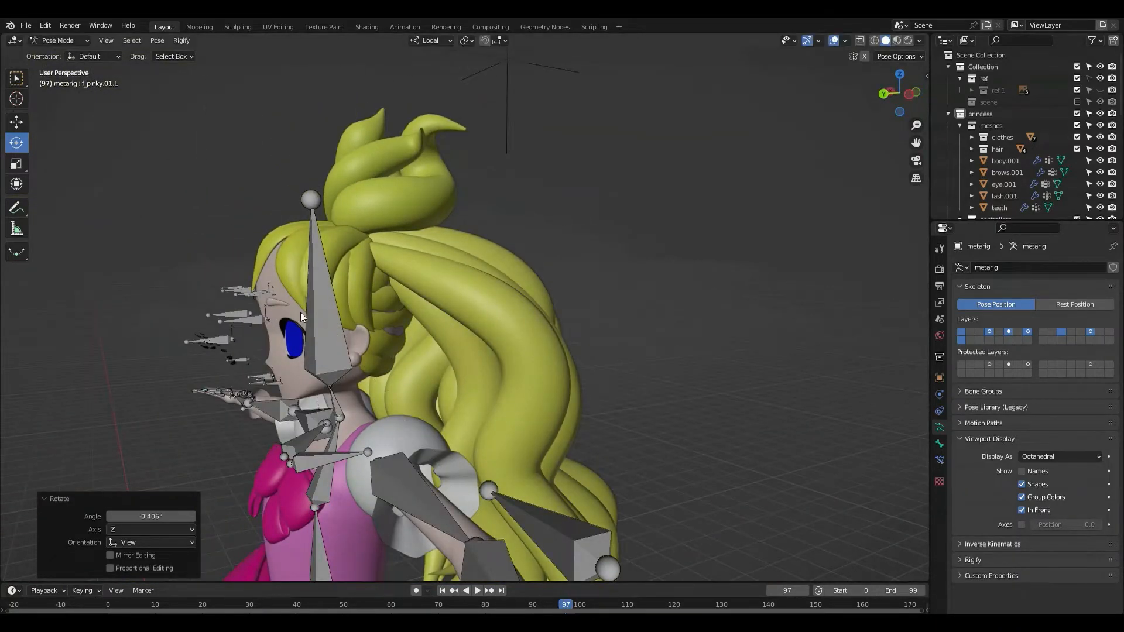
key("a")
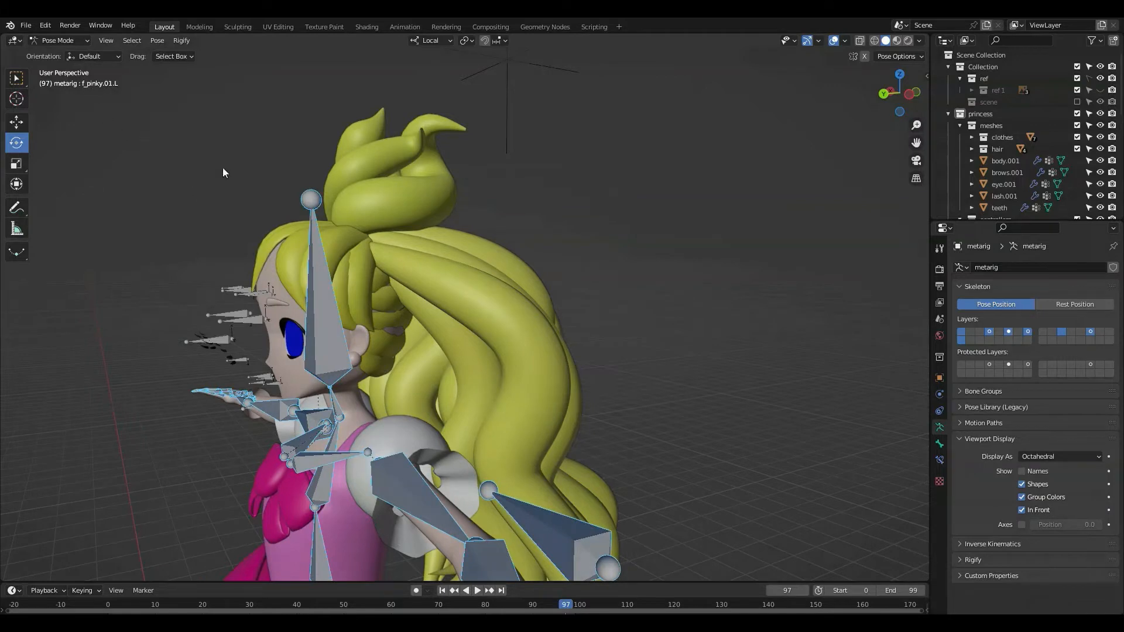
left_click(54, 40)
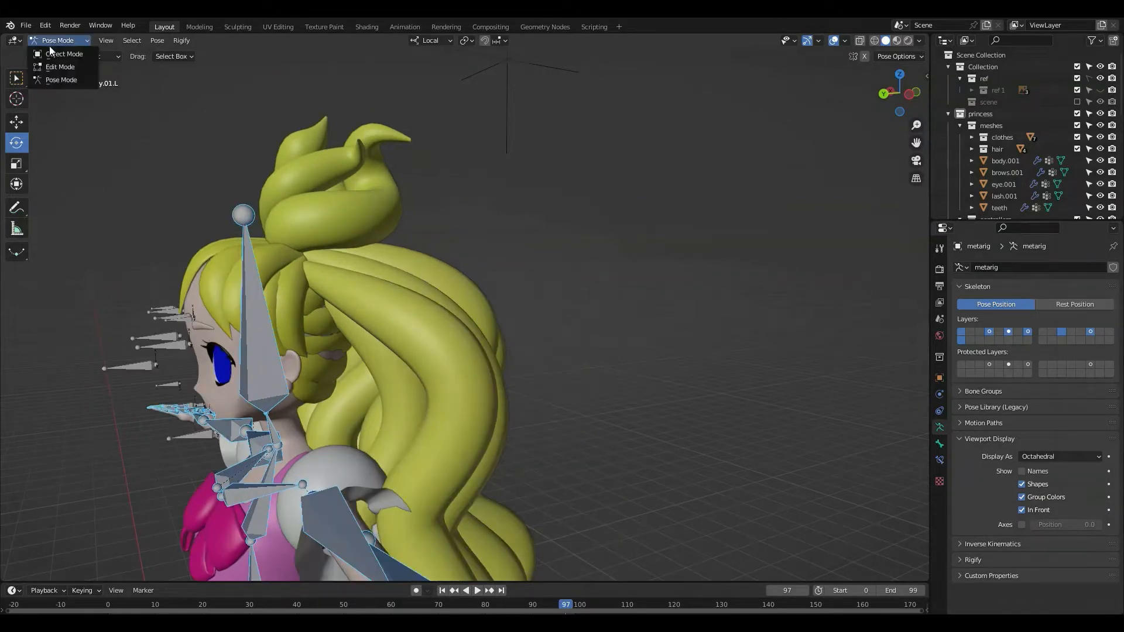
left_click(53, 54)
Step: Select the lash.001 mesh together with the metarig and inspect its shape keys in the Modeling workspace
scroll(299, 154, "up", 6)
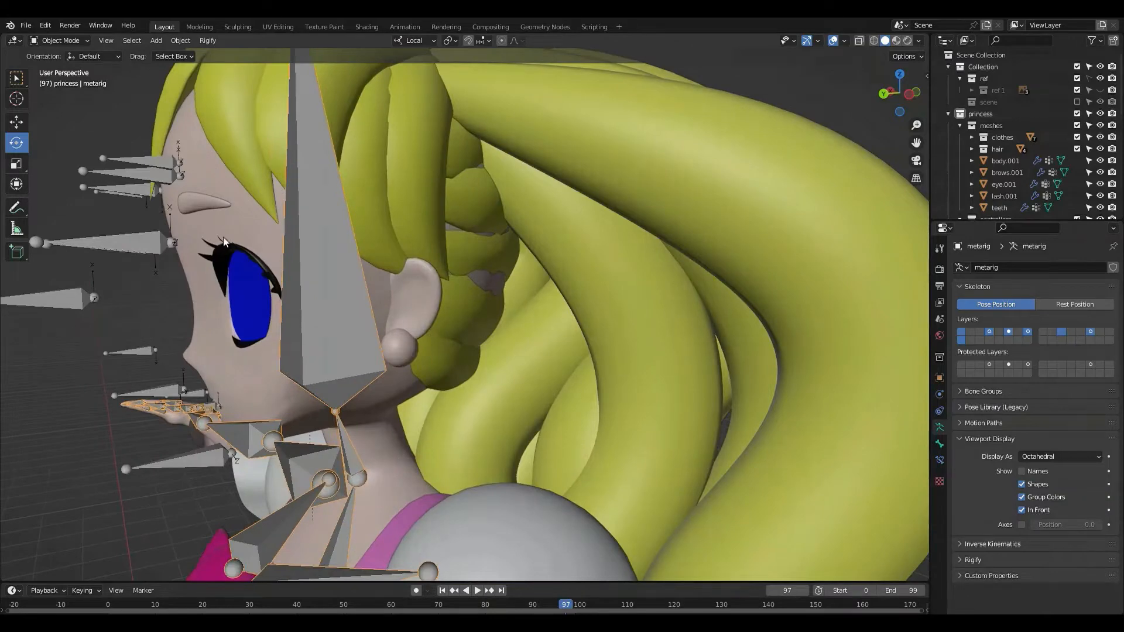
left_click(222, 242)
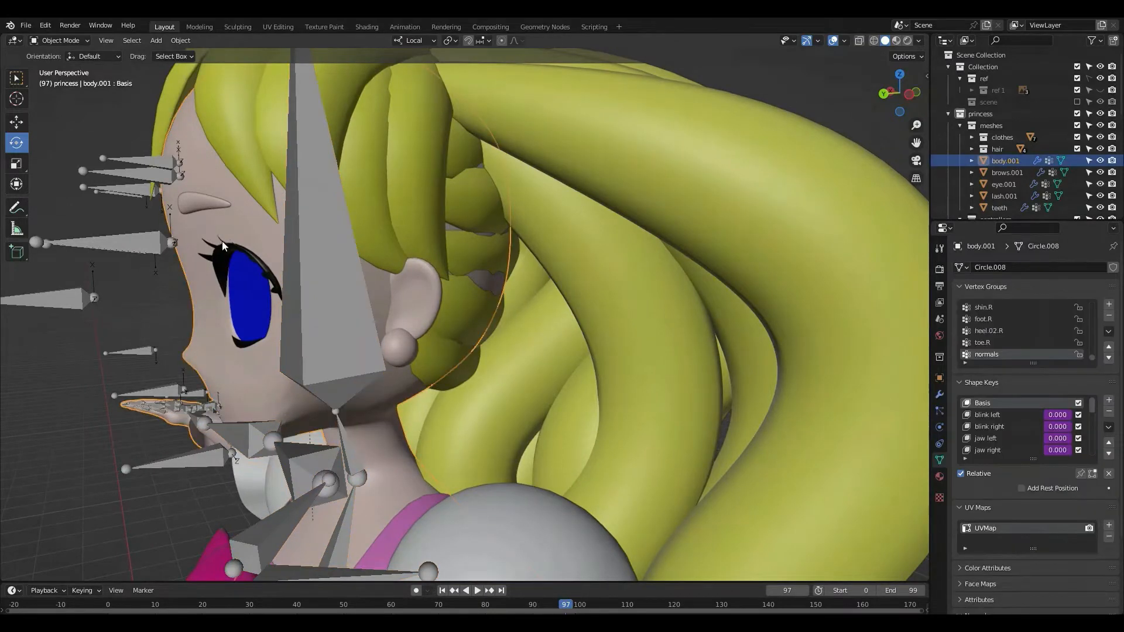
left_click(206, 258)
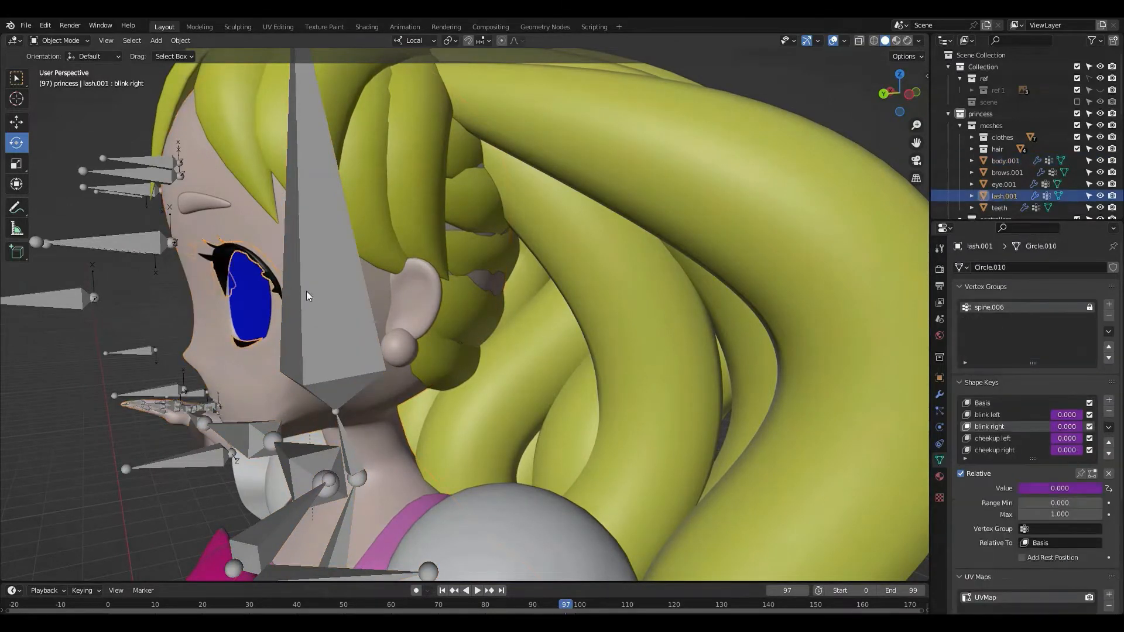
left_click(328, 282, "shift")
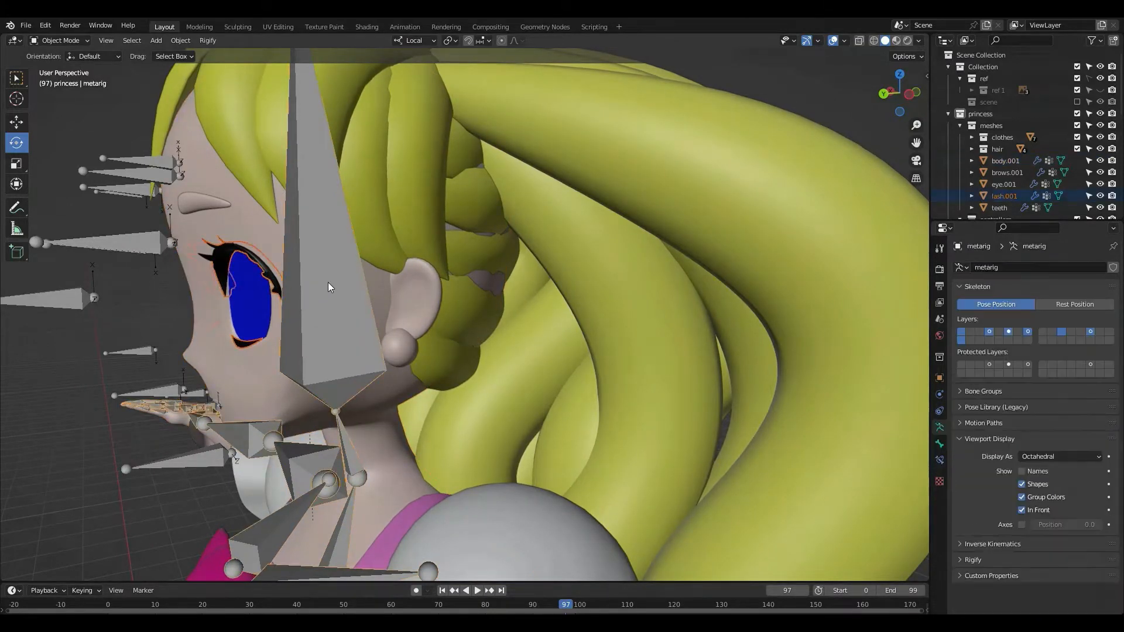
left_click(252, 247, "shift")
left_click(199, 26)
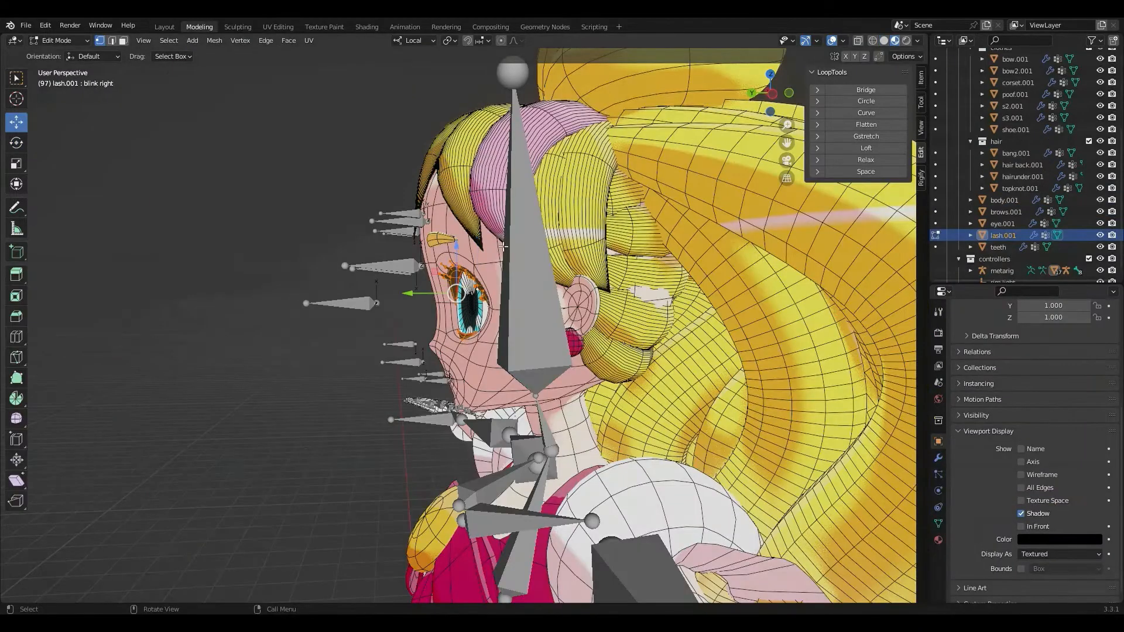
left_click(938, 523)
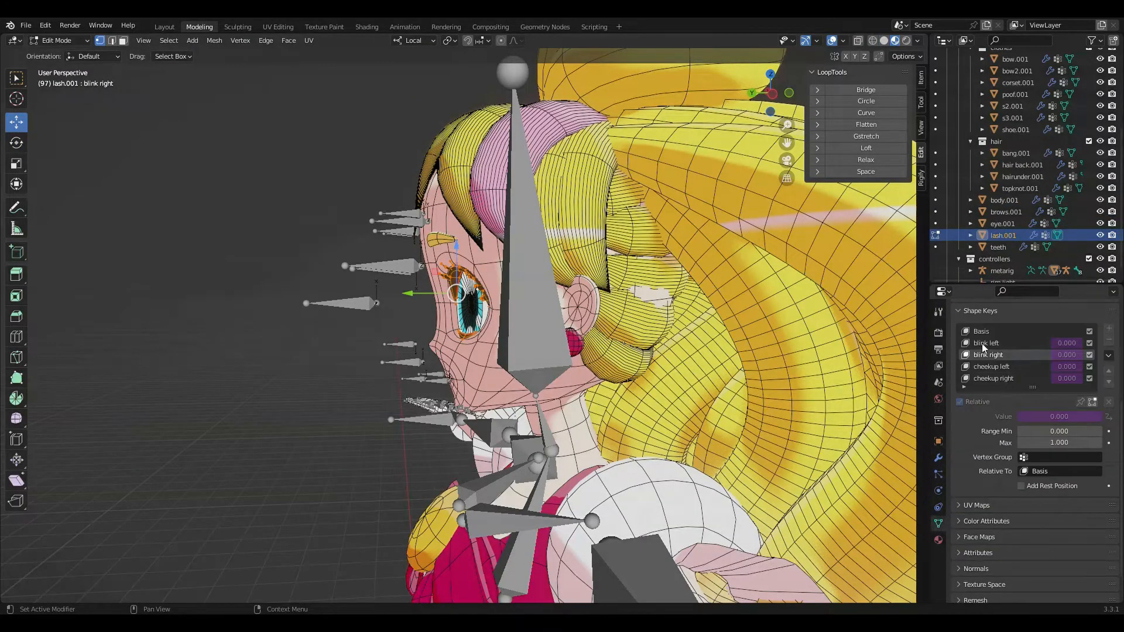
scroll(1003, 369, "up", 5)
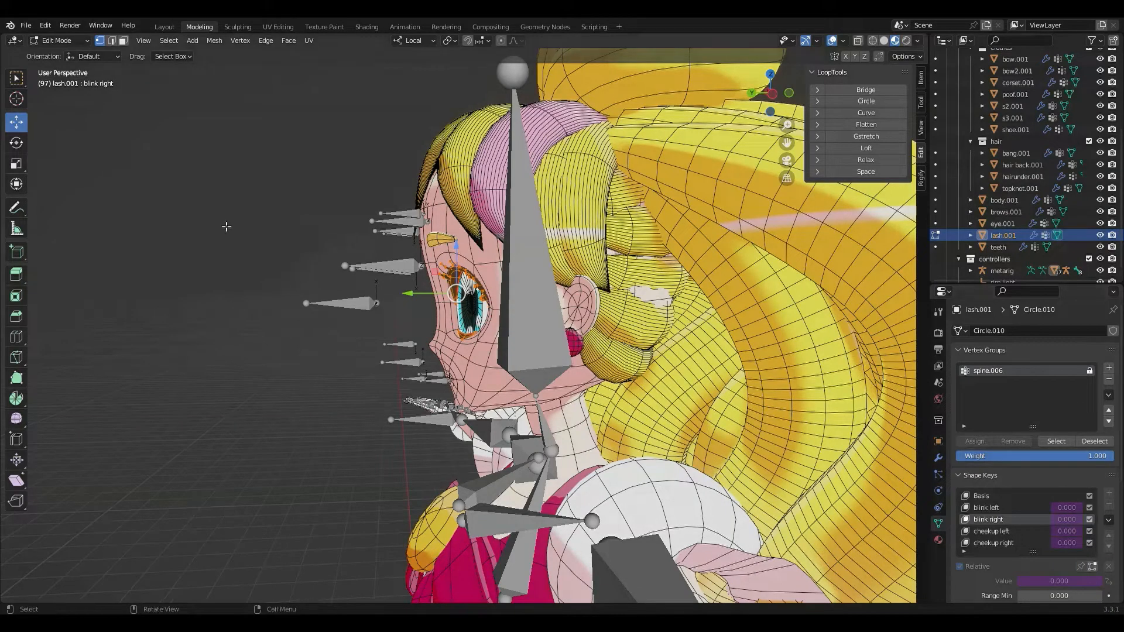
Step: Return to the Layout workspace, select the face armature and hide the metarig armature
left_click(160, 24)
middle_click_drag(203, 150, 320, 146)
scroll(320, 147, "down", 5)
middle_click_drag(486, 265, 591, 244)
left_click(591, 246)
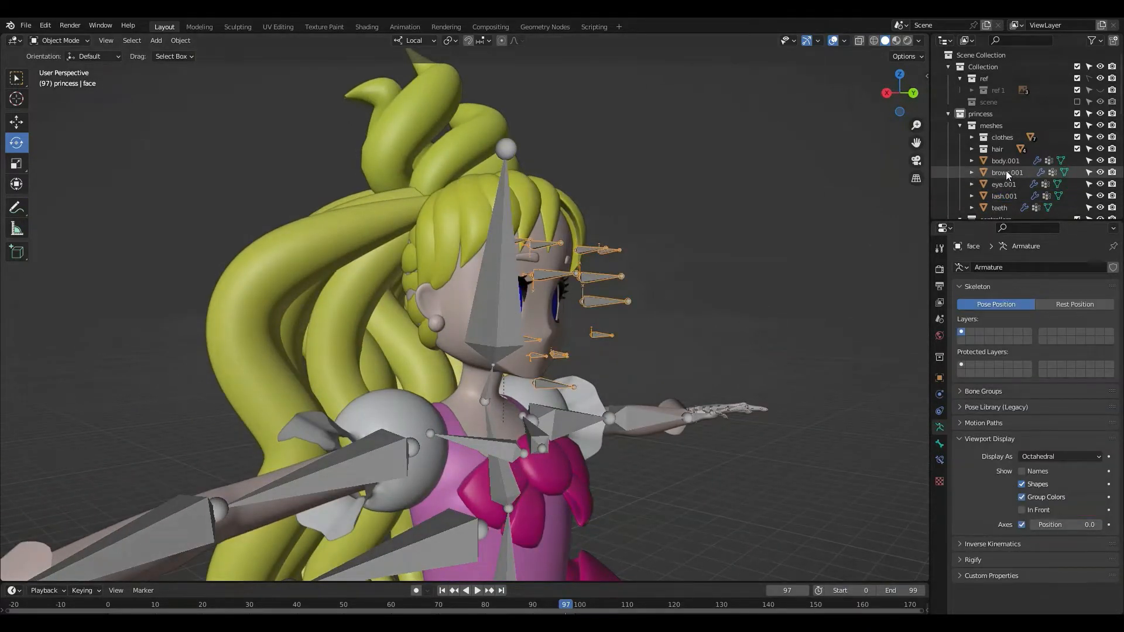
left_click_drag(984, 228, 984, 417)
left_click(1099, 231)
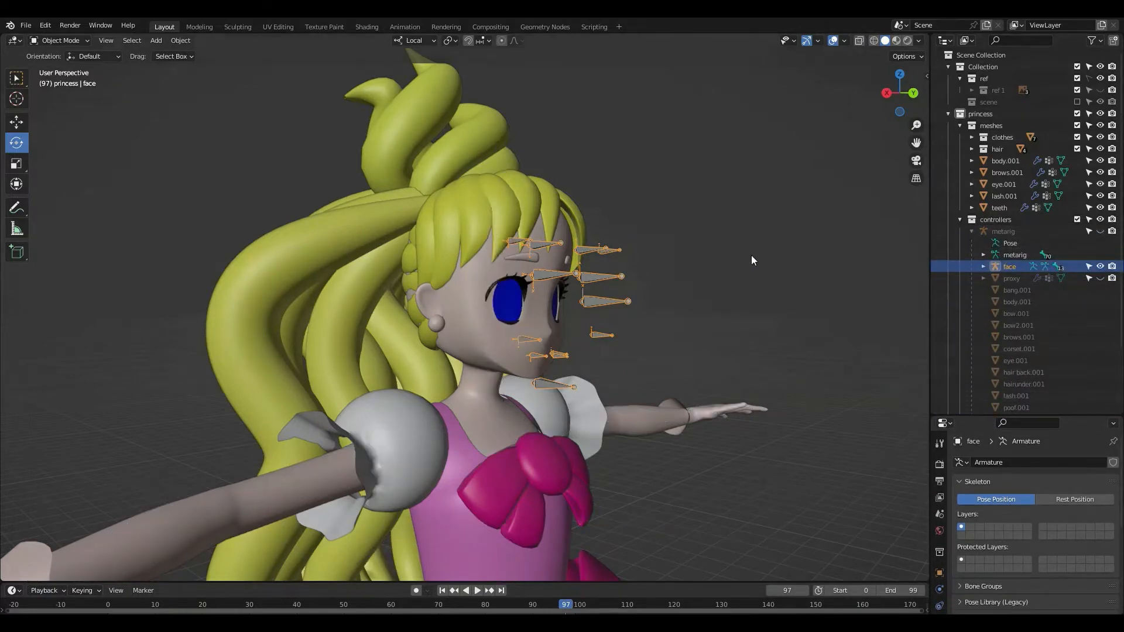
Step: Show the character in Rendered shading and enable the scene collection with its lights and camera
middle_click_drag(750, 254, 667, 267)
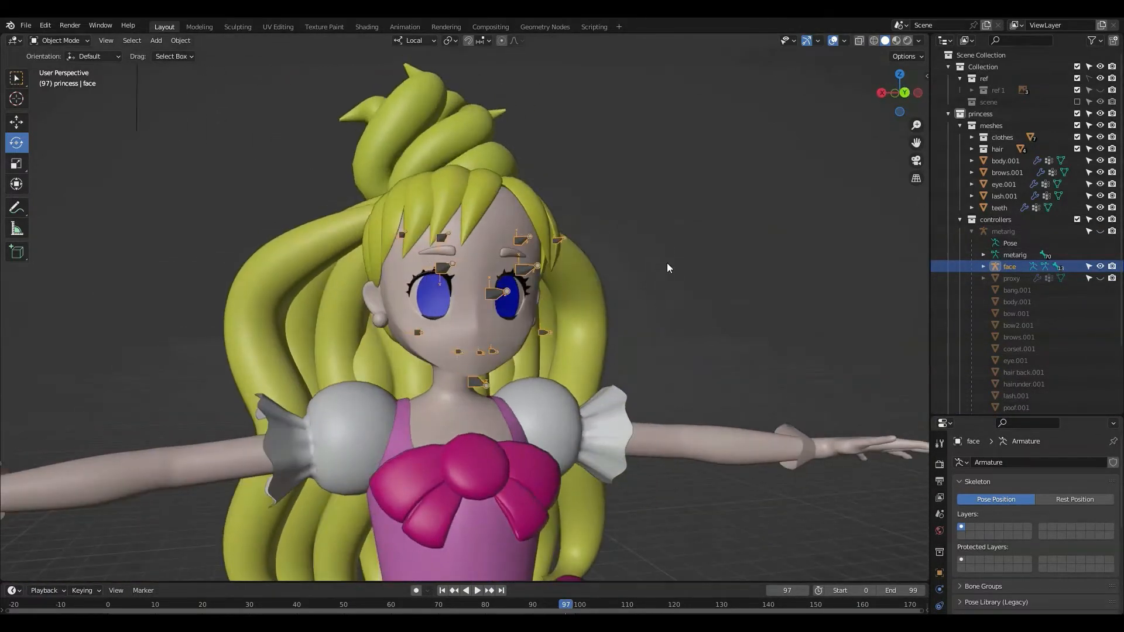
left_click(896, 41)
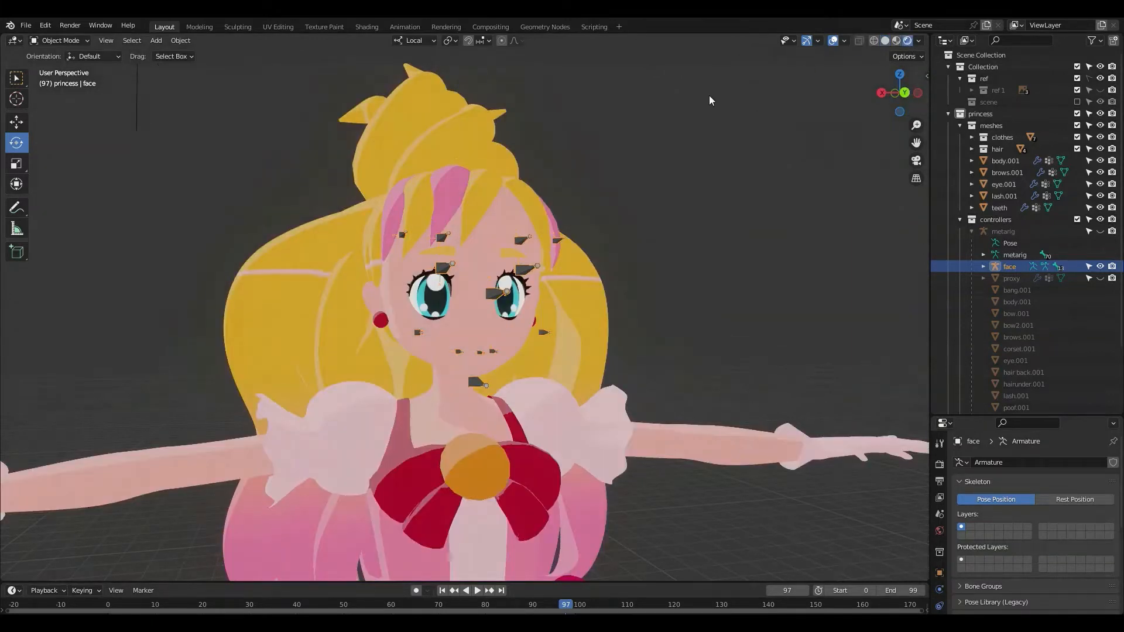
left_click(1078, 101)
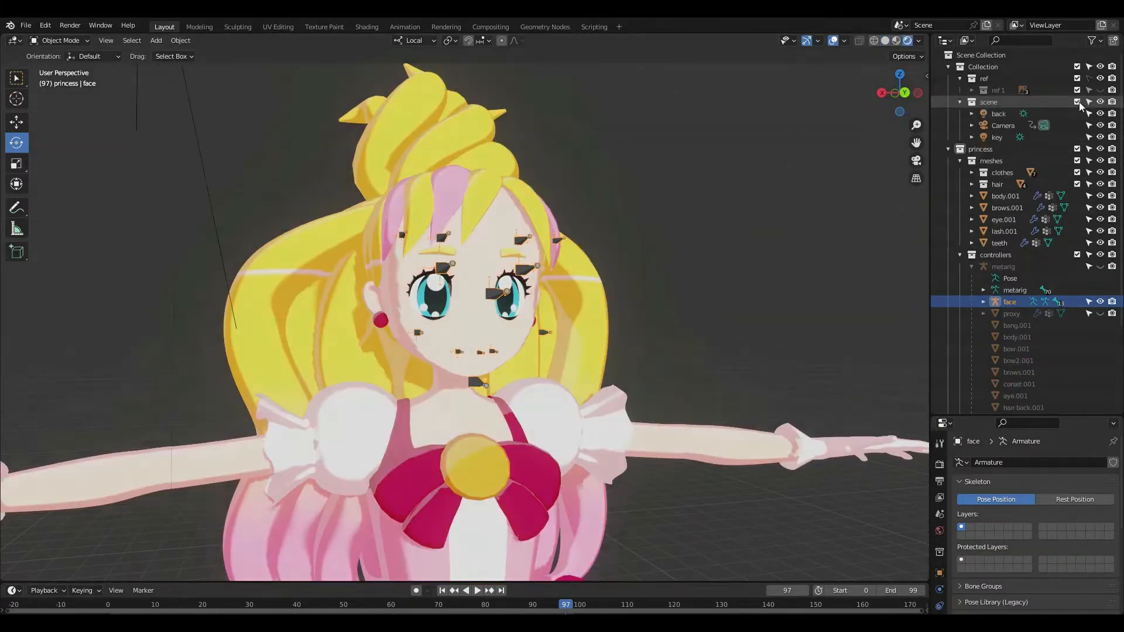
Step: Put the face armature in Pose Mode, align the view to Back Orthographic and hide the camera
left_click(45, 46)
left_click(50, 85)
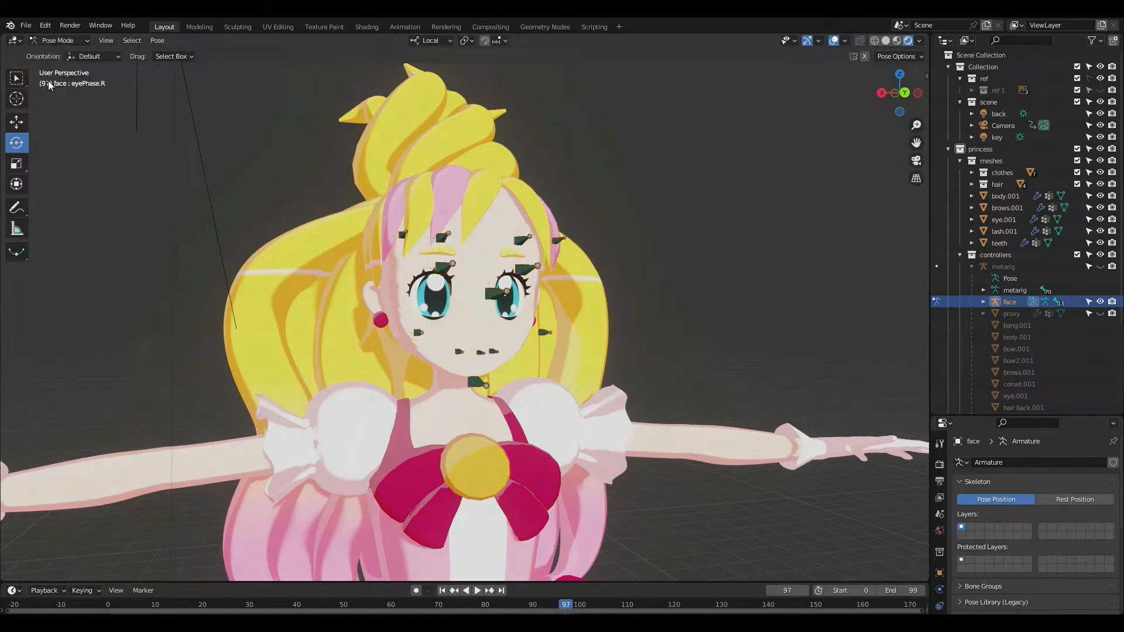
left_click(904, 92)
scroll(578, 261, "up", 4)
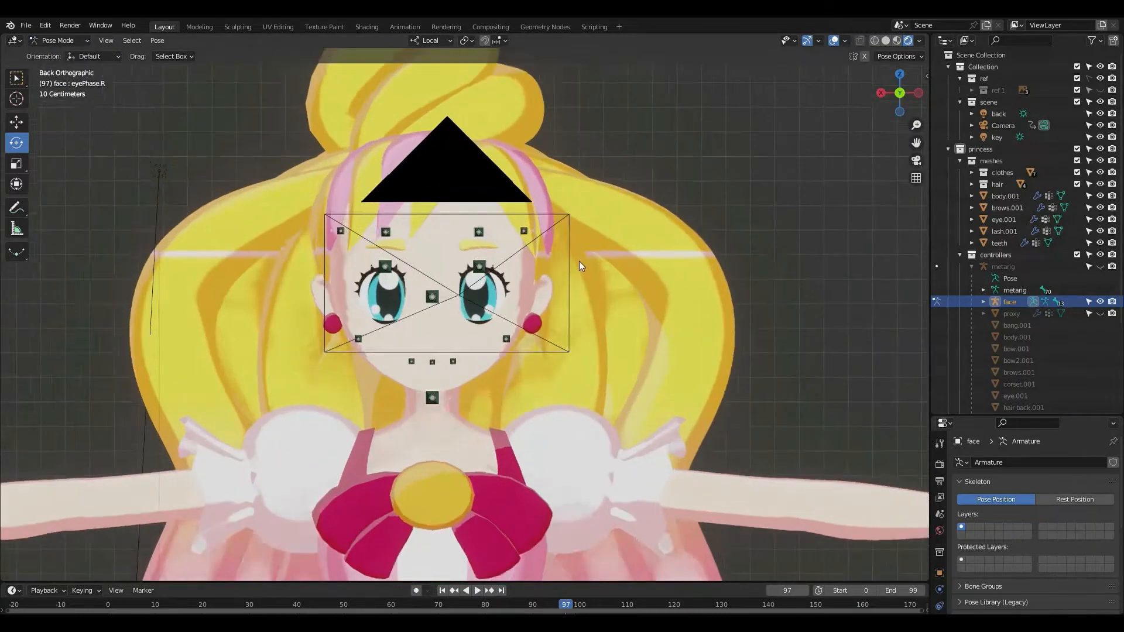
left_click(1100, 125)
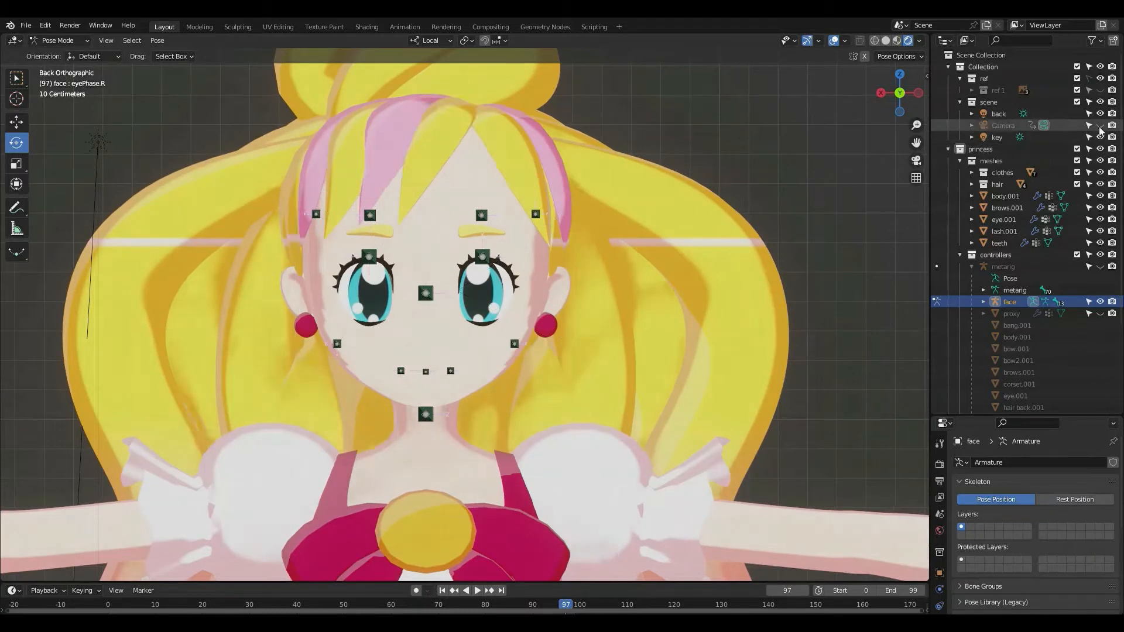
Step: Close the left eye by moving the eyePhase.L bone about -0.258 m along local X, and return to Solid shading
scroll(401, 244, "up", 2)
left_click(489, 231)
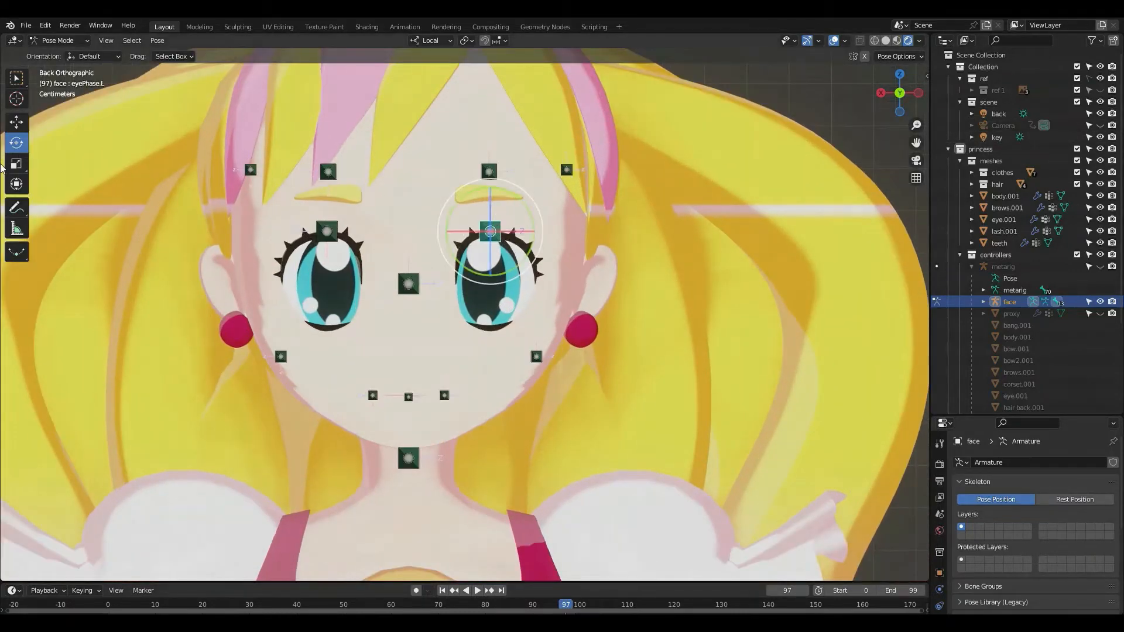
left_click(16, 122)
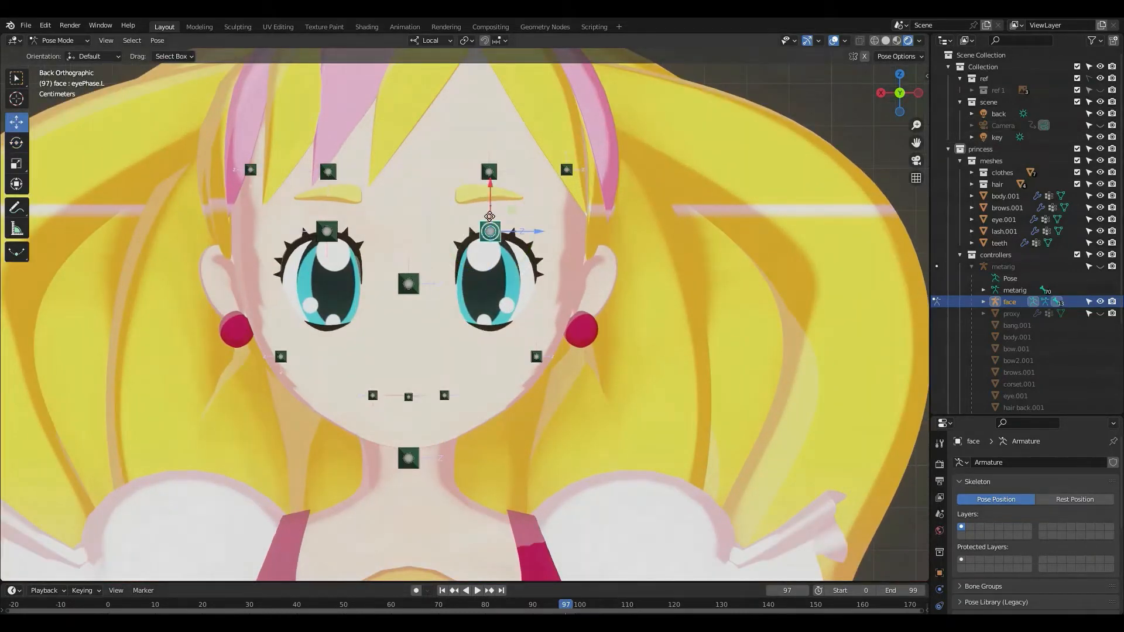
left_click_drag(489, 217, 484, 333)
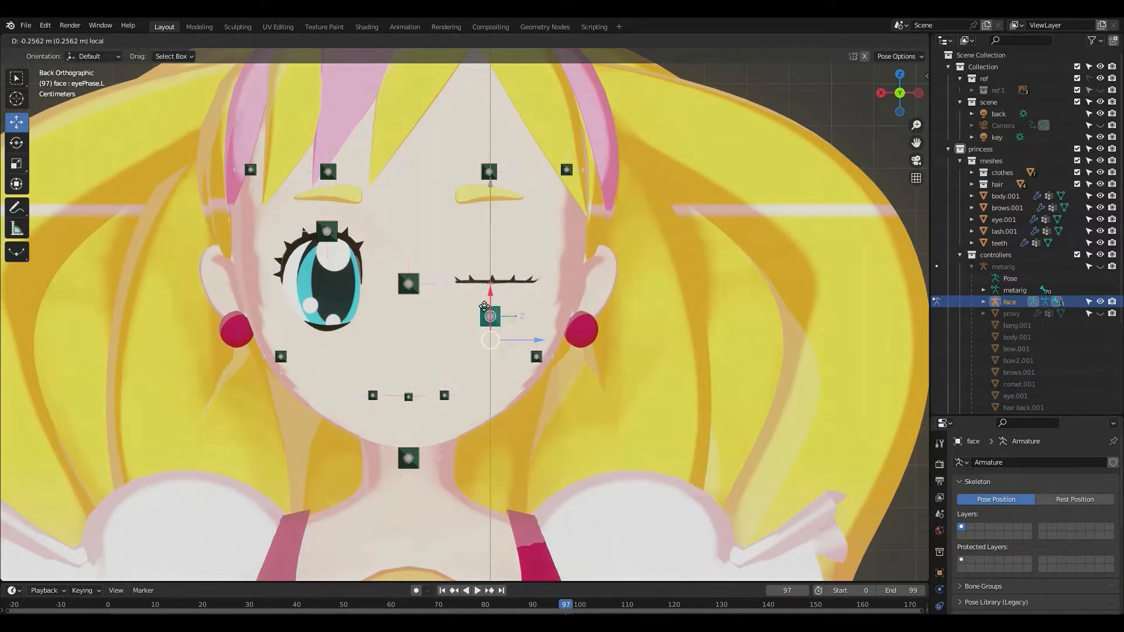
left_click(885, 40)
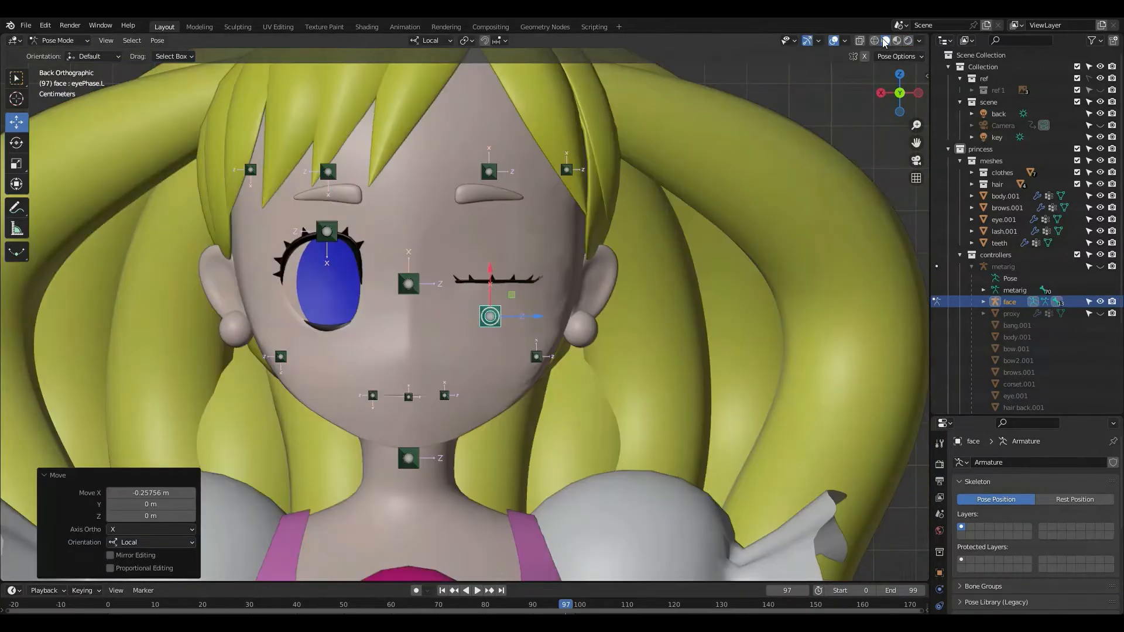
Step: Try to raise the right eye's control bone, and reopen the left eye by moving the eyePhase.L bone back up
left_click(323, 233)
left_click_drag(325, 265, 336, 227)
left_click(481, 313)
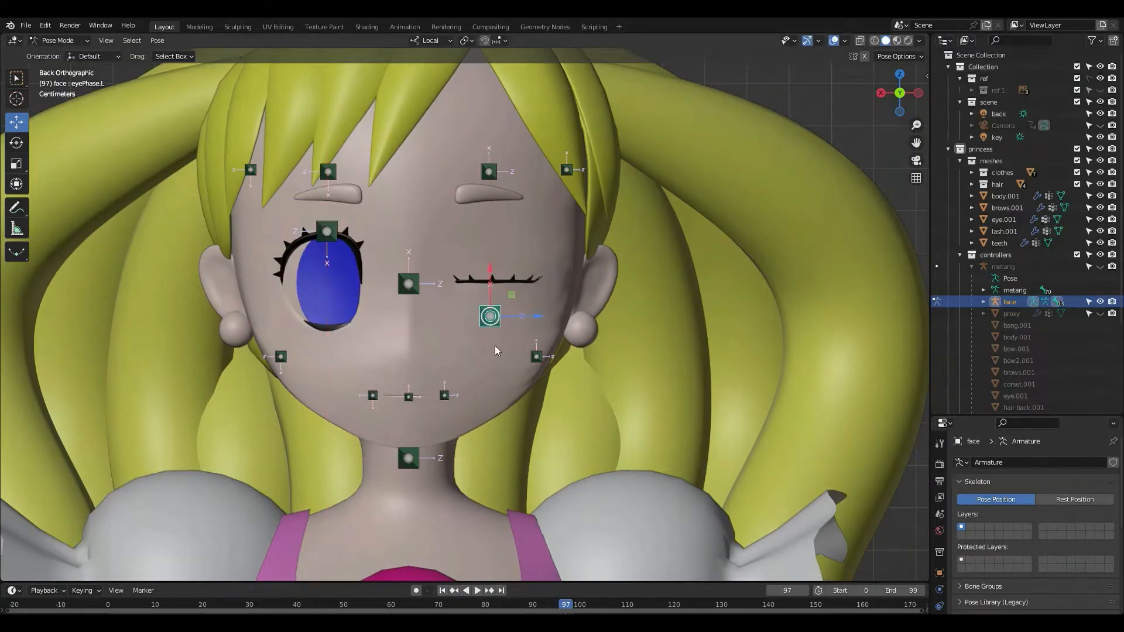
left_click_drag(493, 276, 499, 160)
left_click_drag(304, 426, 303, 426)
Step: Raise the right lower eyelid by moving Cheekup.r about -0.194 m along local X, and lower the right eyebrow with browdown.r
left_click(281, 356)
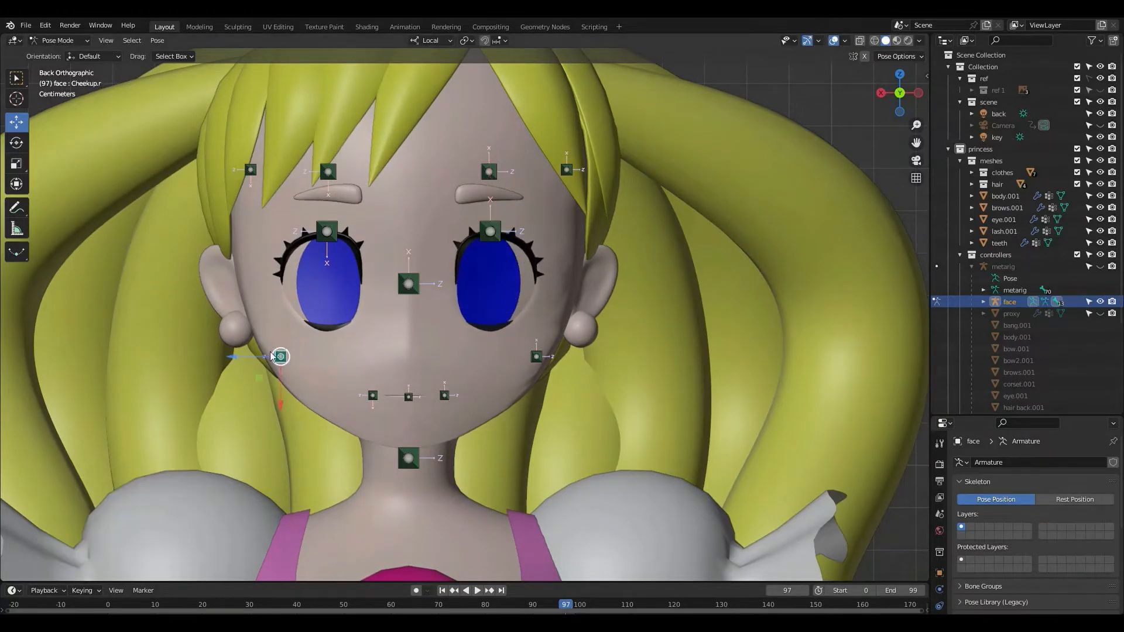
left_click_drag(281, 355, 287, 306)
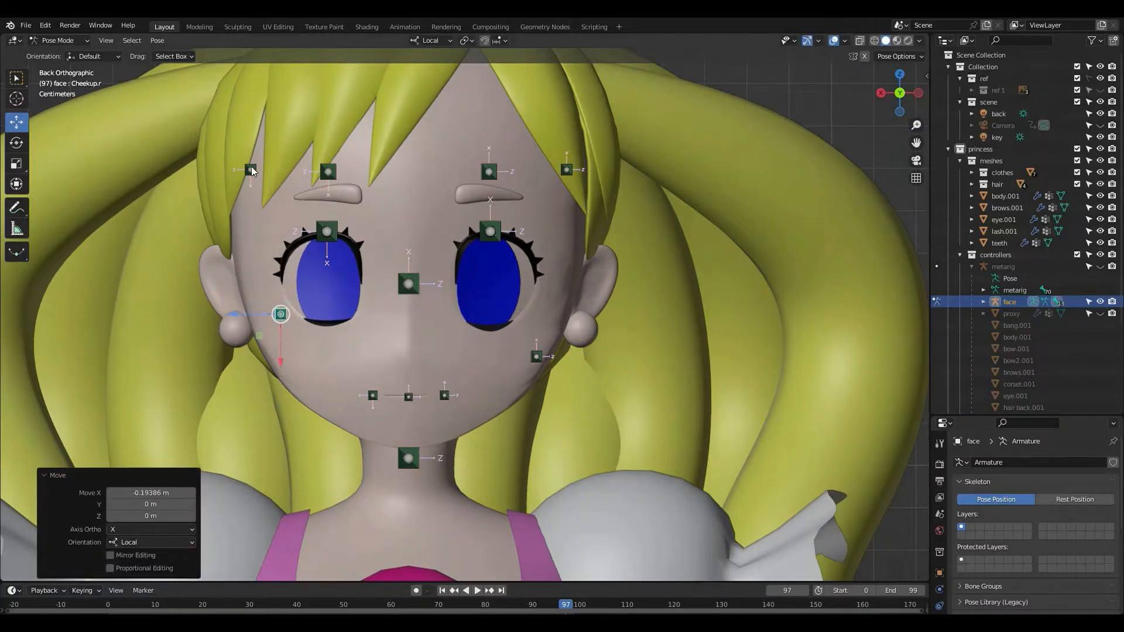
left_click(251, 170)
left_click_drag(251, 206, 258, 320)
Step: Lower the right eyelid again by moving the Cheekup.r bone down along its local X axis
left_click(281, 315)
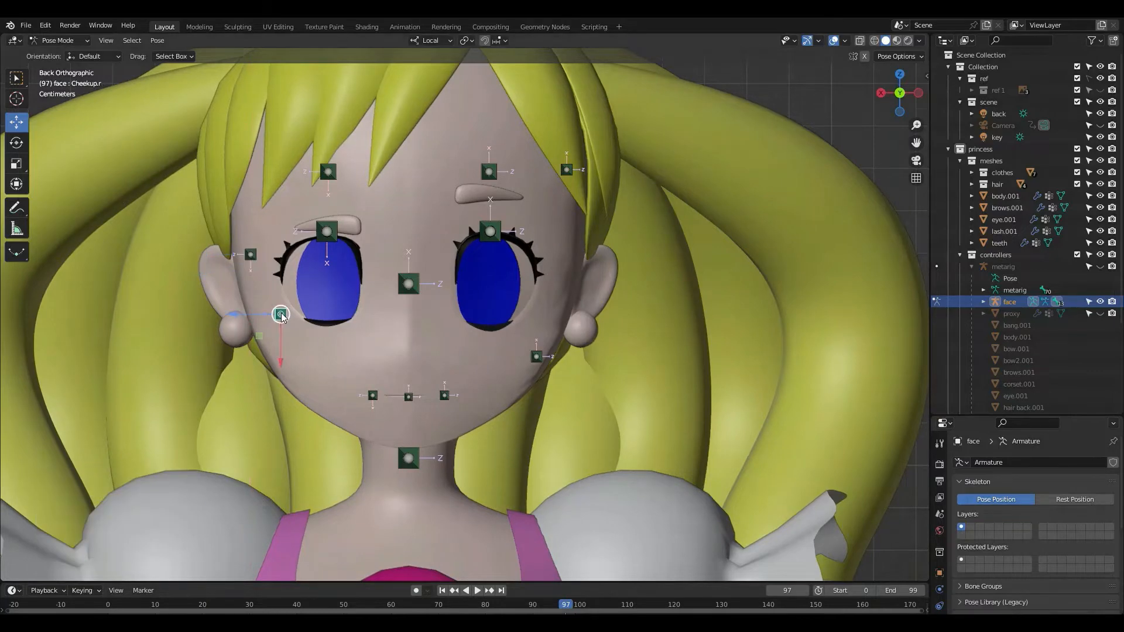
middle_click_drag(253, 257, 374, 263)
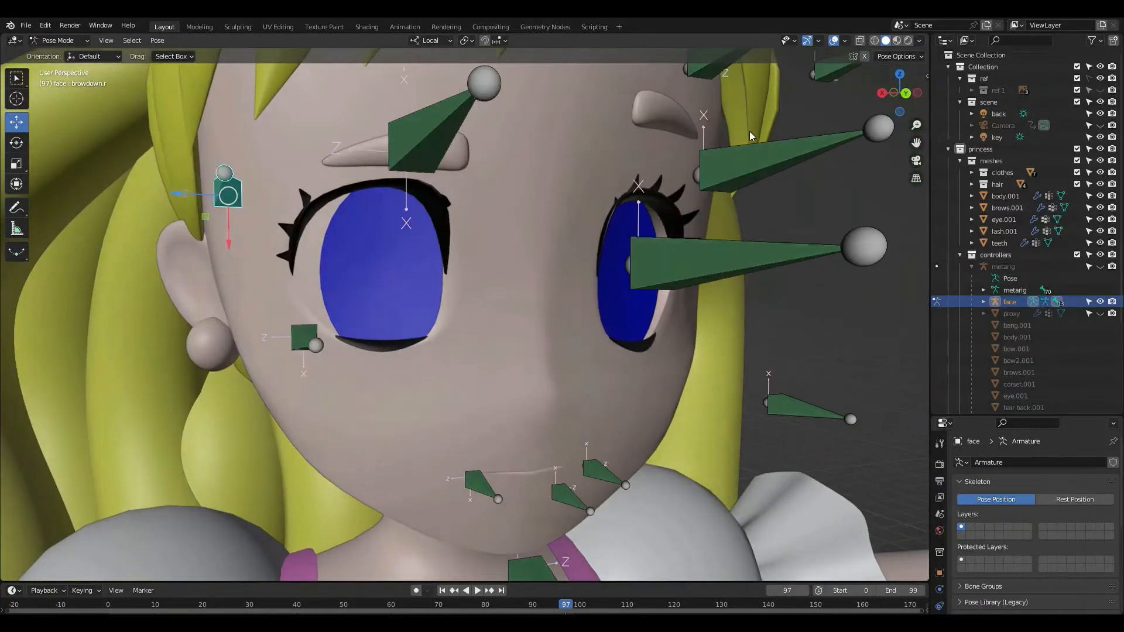
left_click(903, 99)
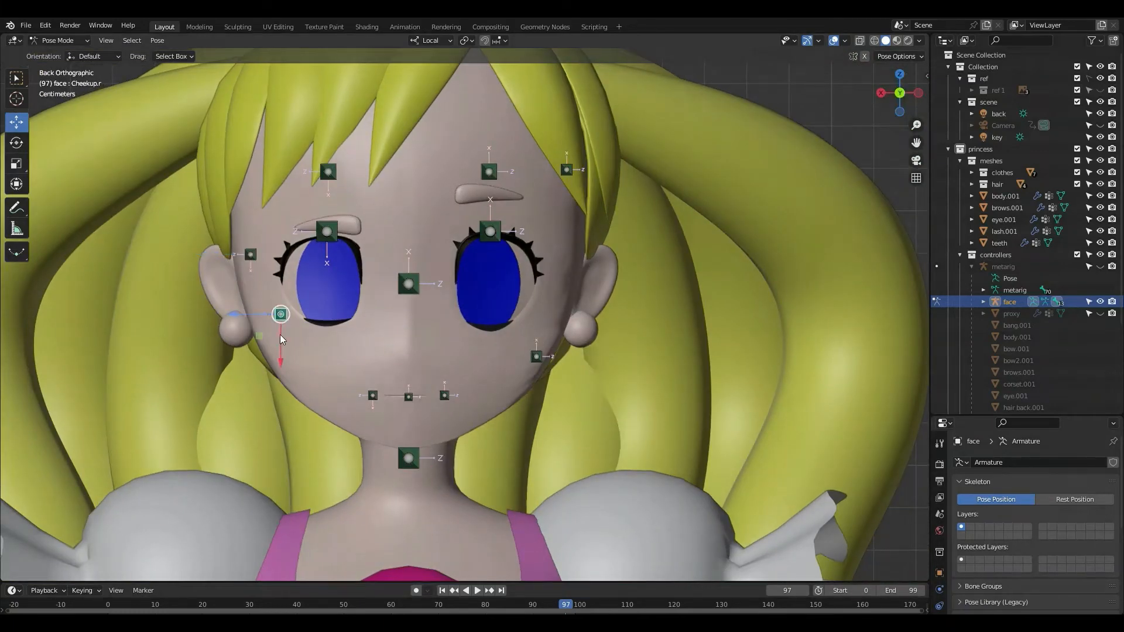
left_click_drag(281, 389, 261, 496)
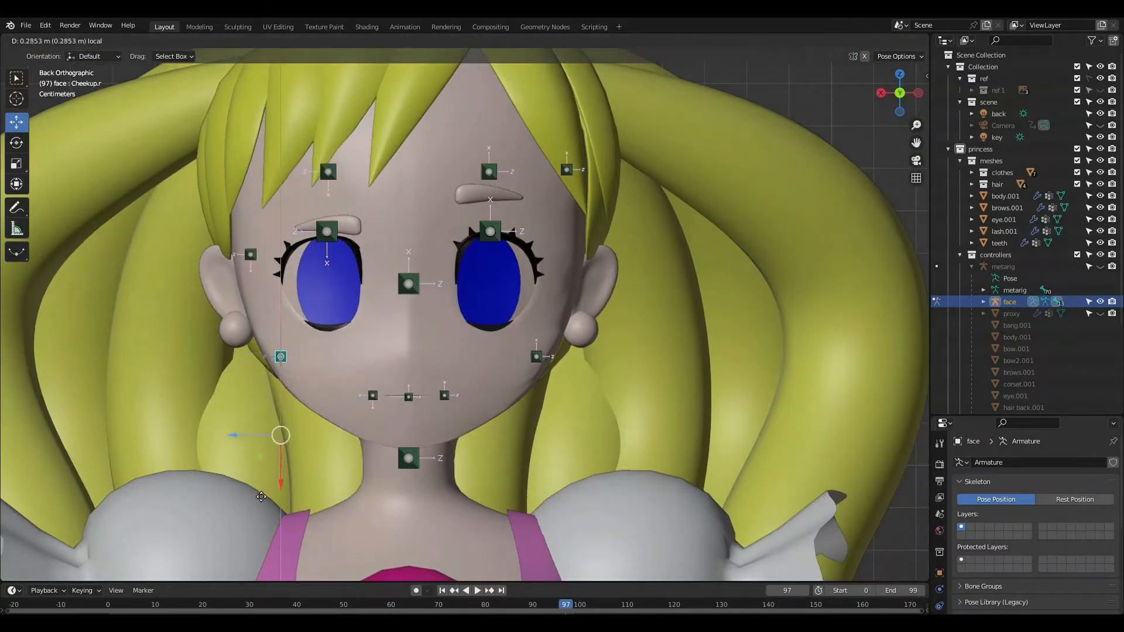
Step: Try out different right eyebrow shapes by moving the mouthShape bone above it sideways, down and up
left_click(328, 172)
left_click_drag(328, 172, 243, 200)
left_click_drag(307, 188, 424, 212)
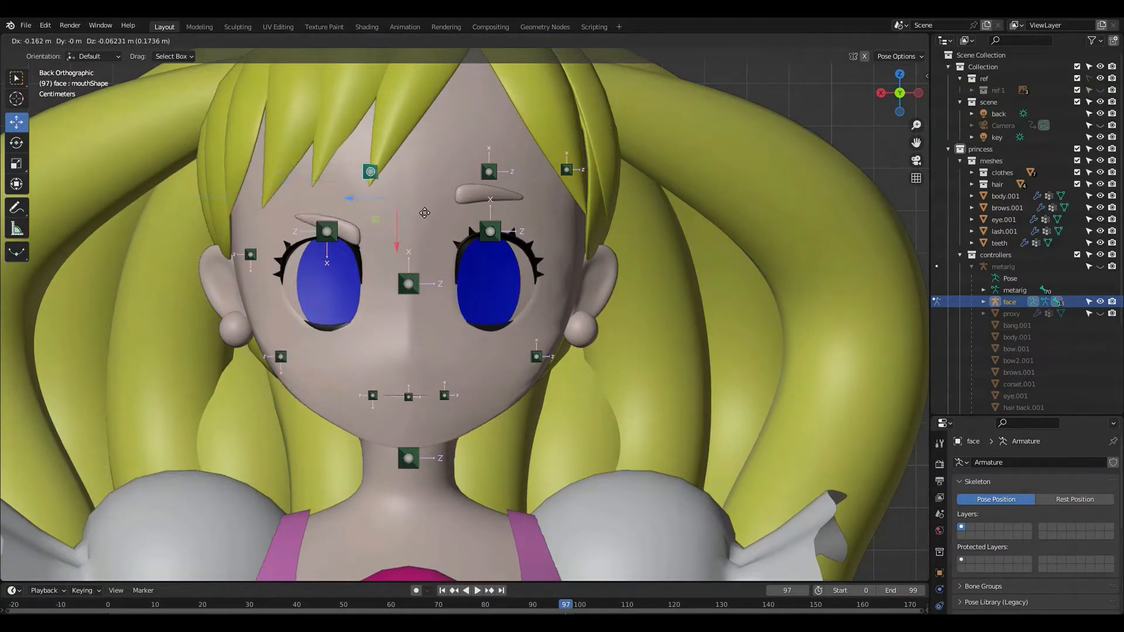
left_click_drag(372, 175, 333, 239)
left_click_drag(335, 86, 340, 579)
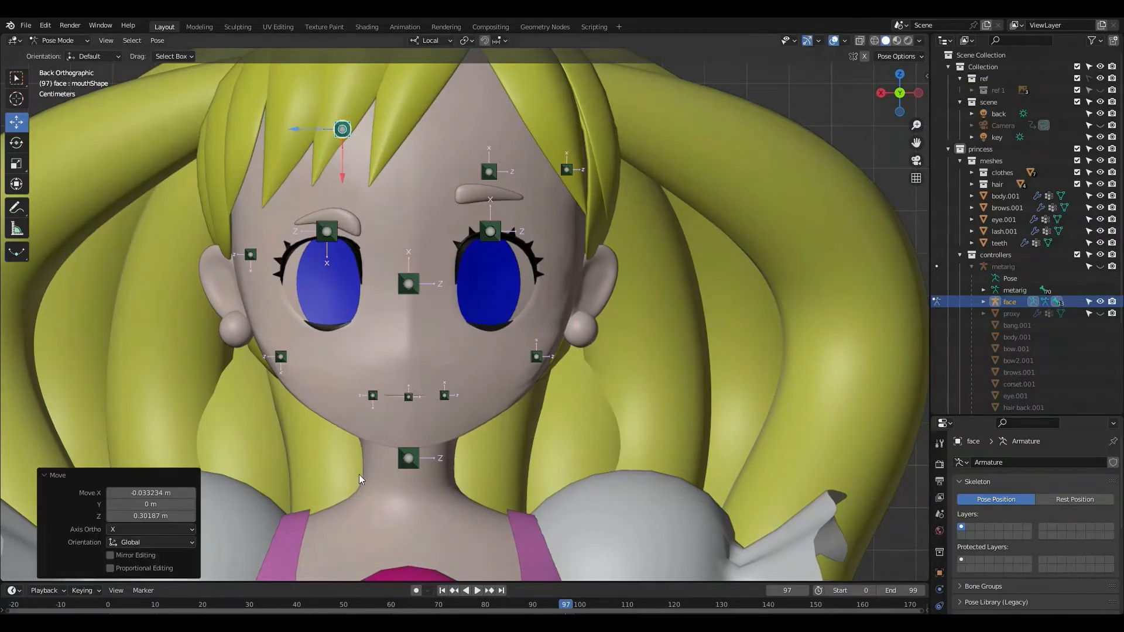
Step: Shift the gaze sideways with the eye direction bone, and clear the location of all face bones
left_click(407, 290)
key("g")
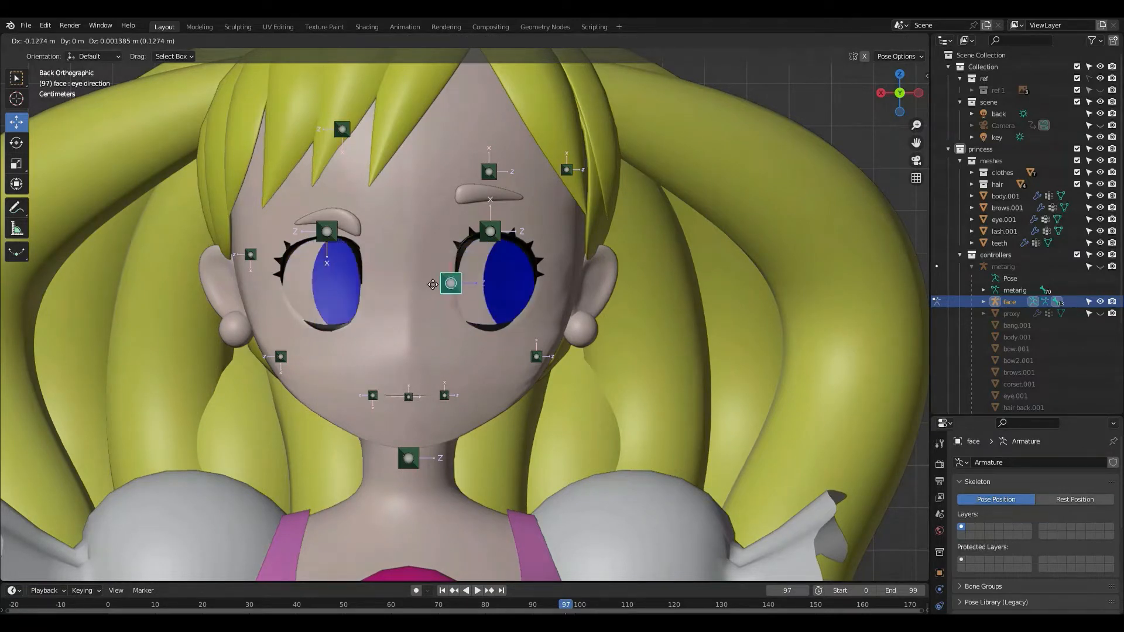
left_click(413, 291)
key("a")
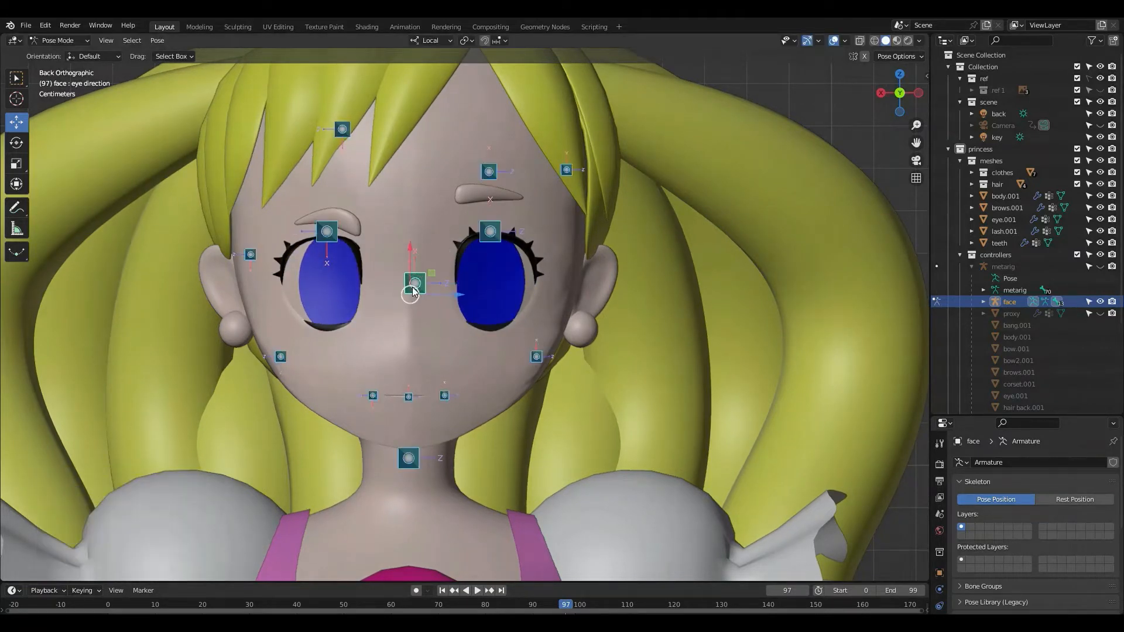
key("alt+g")
Step: Raise the left mouth corner by moving the mouthEmote.l bone up about 0.11 m
left_click(444, 396)
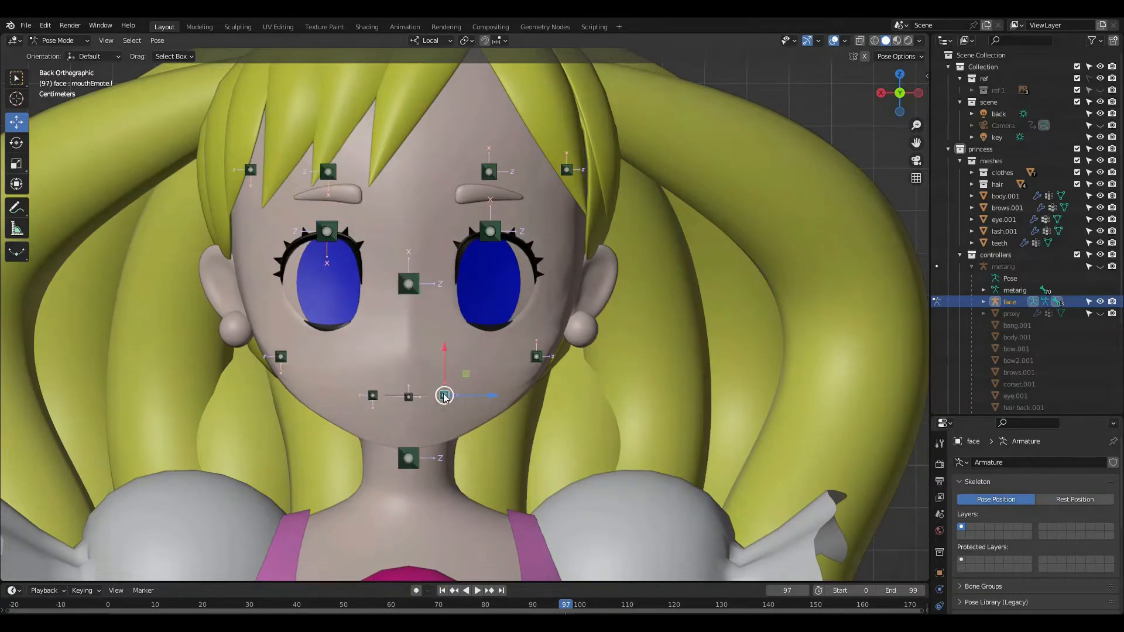
key("g")
left_click(447, 347)
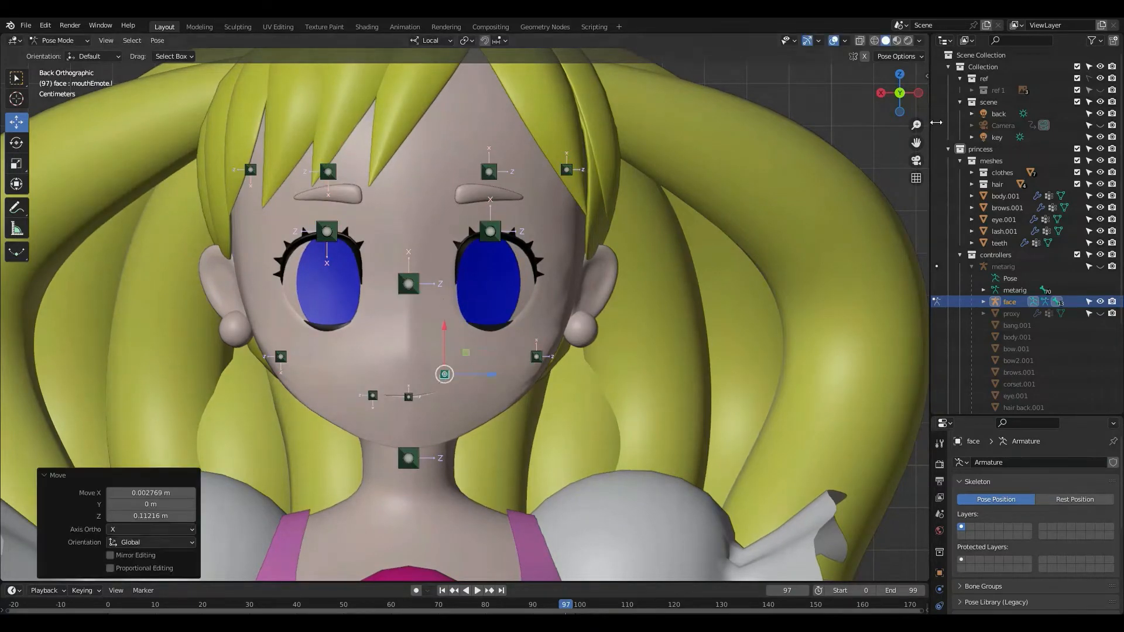
Step: Switch to rendered shading and test the right mouth corner by moving the mouthEmote.r bone up and down
left_click(907, 40)
scroll(374, 433, "up", 1)
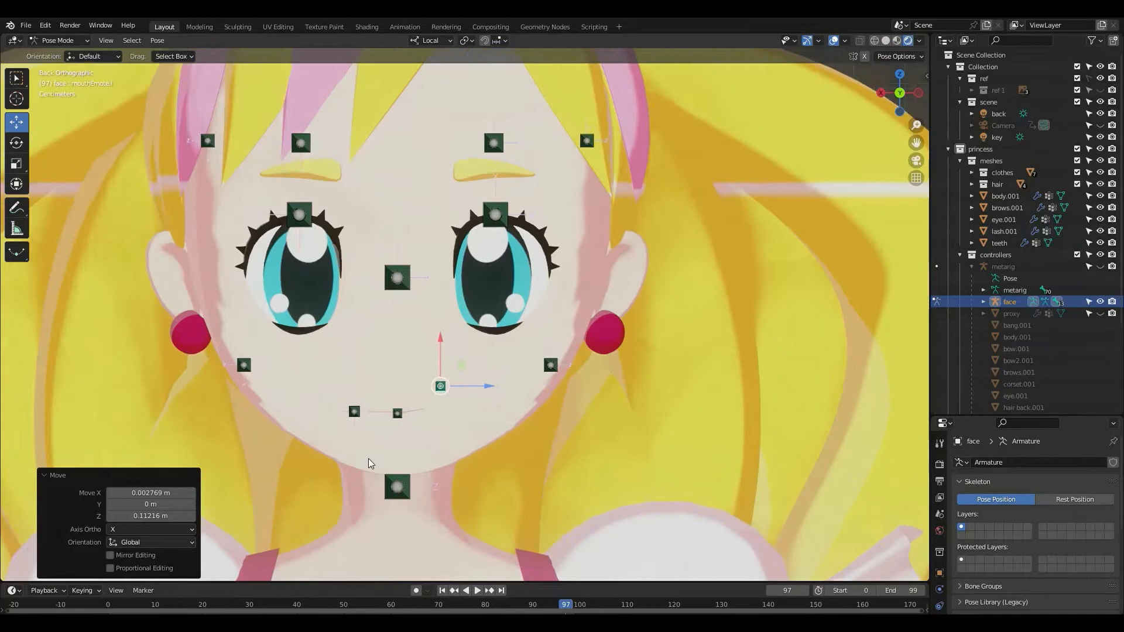
left_click(354, 411)
key("g")
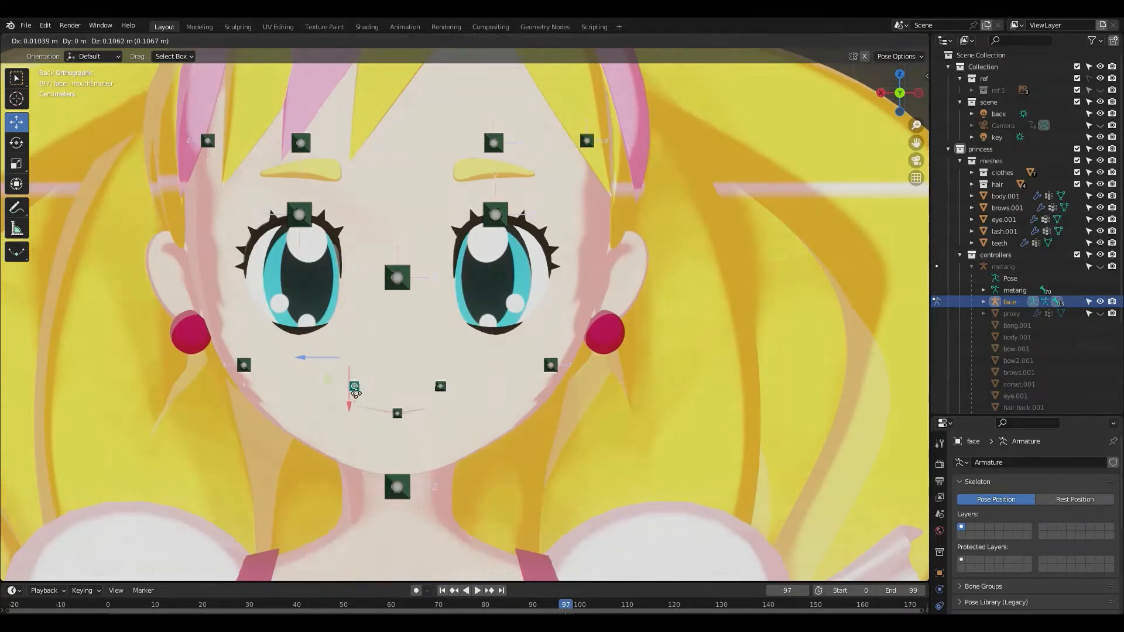
left_click(407, 408)
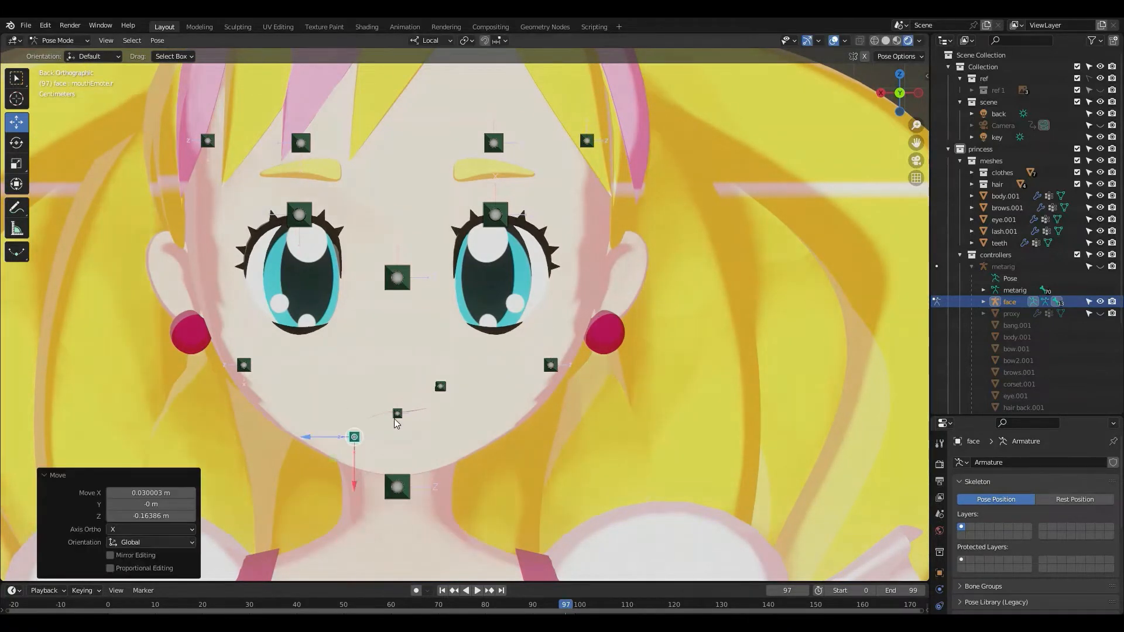
Step: Open the mouth by moving the vowel control bone at its centre diagonally upward
left_click(398, 413)
left_click_drag(398, 413, 405, 360)
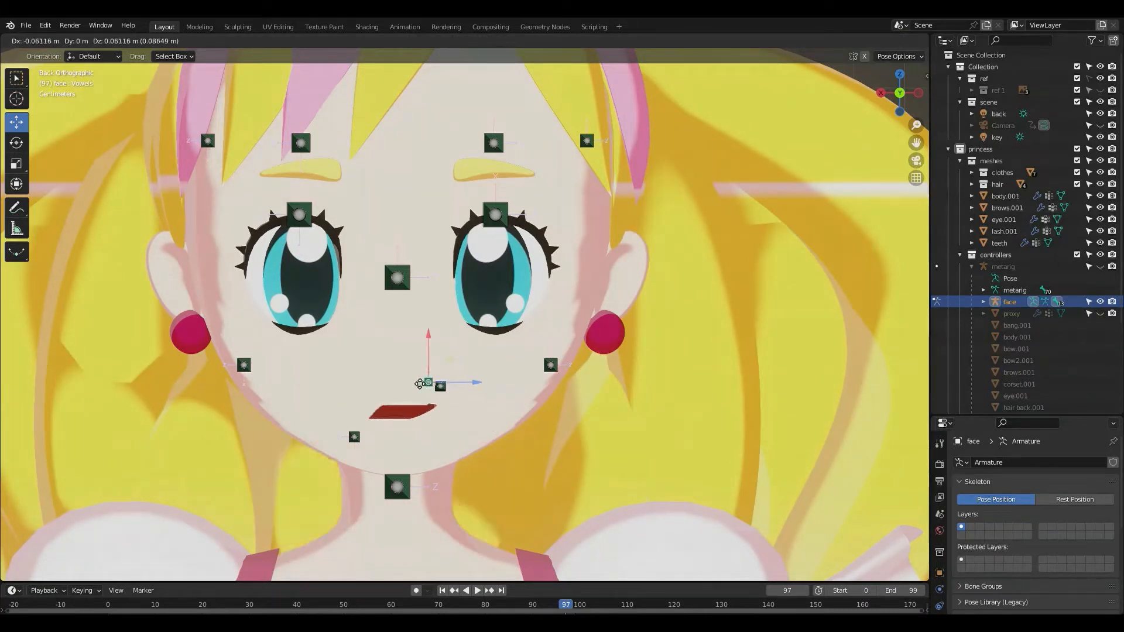
left_click(417, 359)
left_click(399, 489)
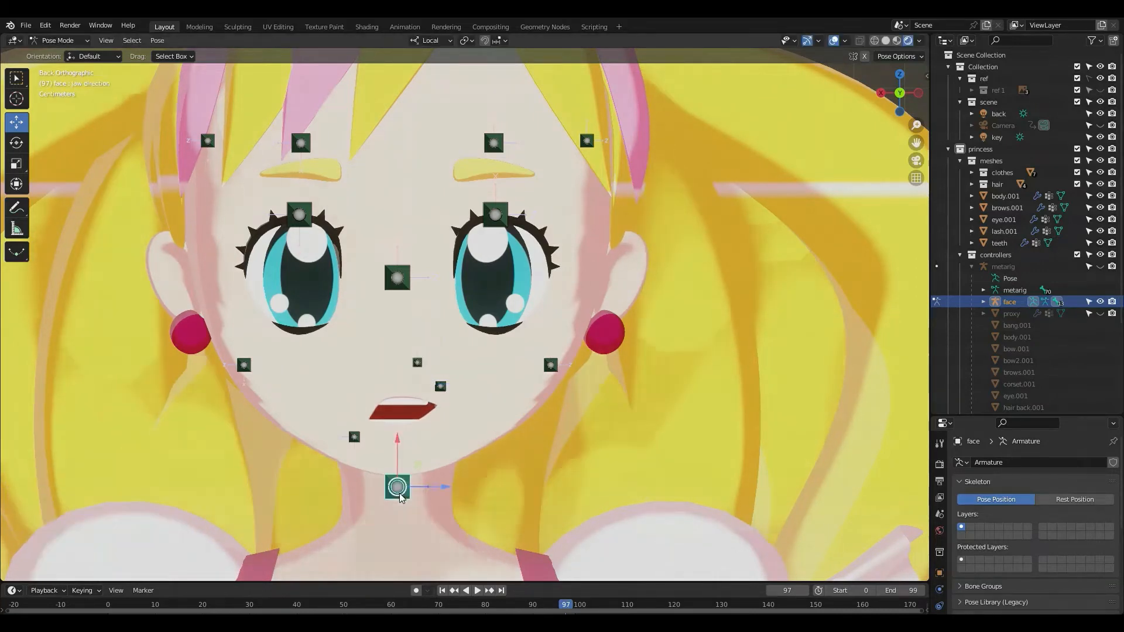
key("g")
key("x")
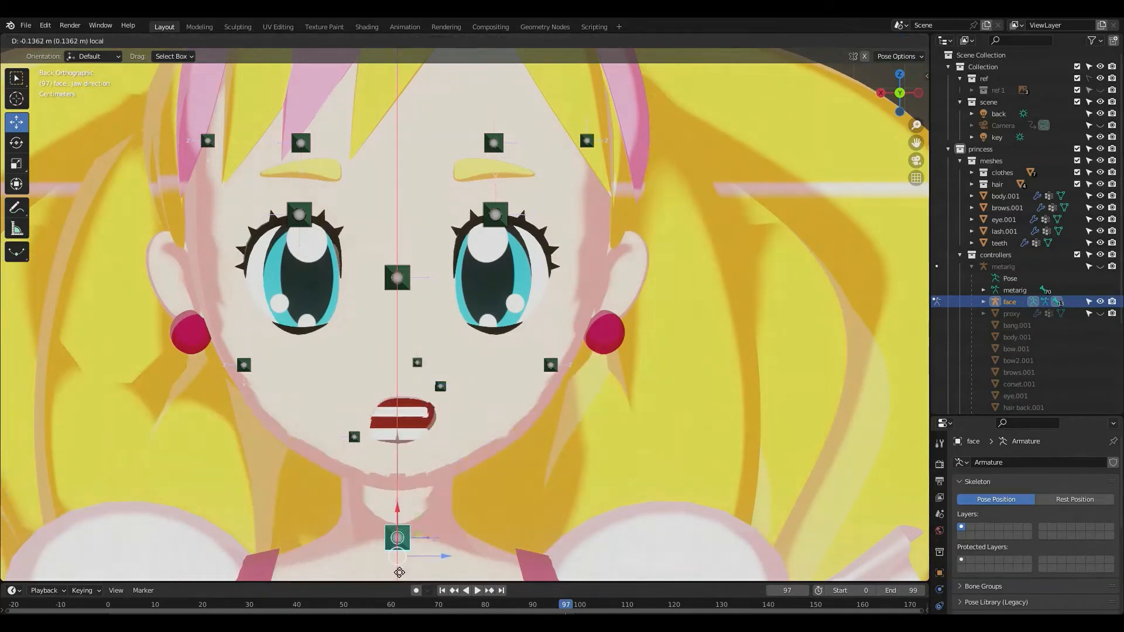
right_click(418, 400)
left_click(417, 362)
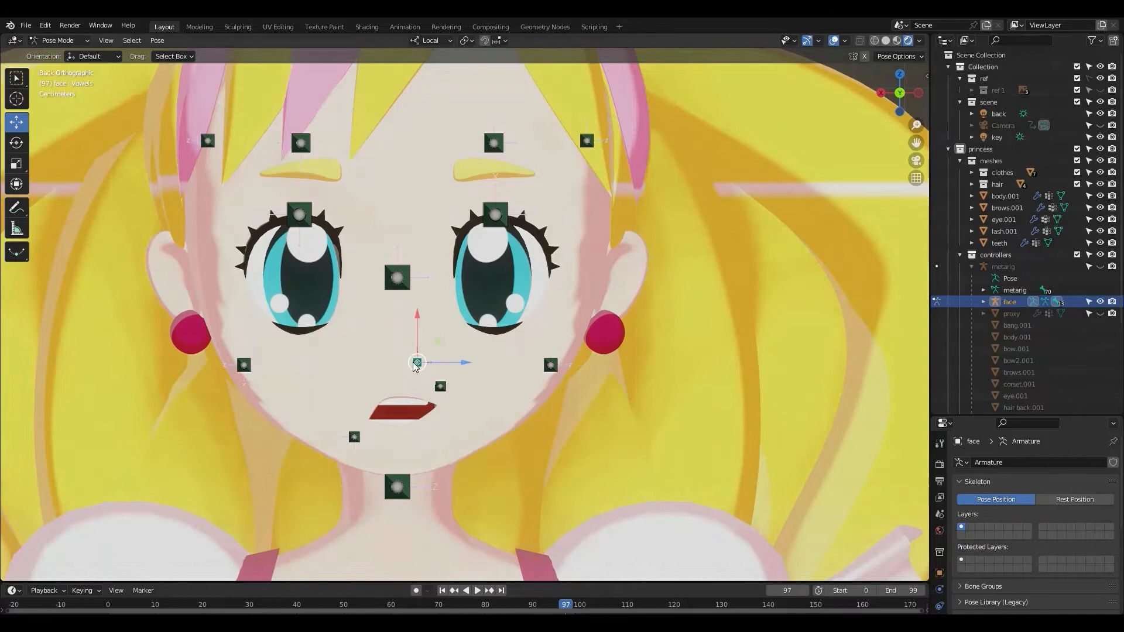
Step: Lower the jaw by moving the jaw direction bone down about 0.13 m along its local X axis
left_click(399, 482)
key("g")
key("x")
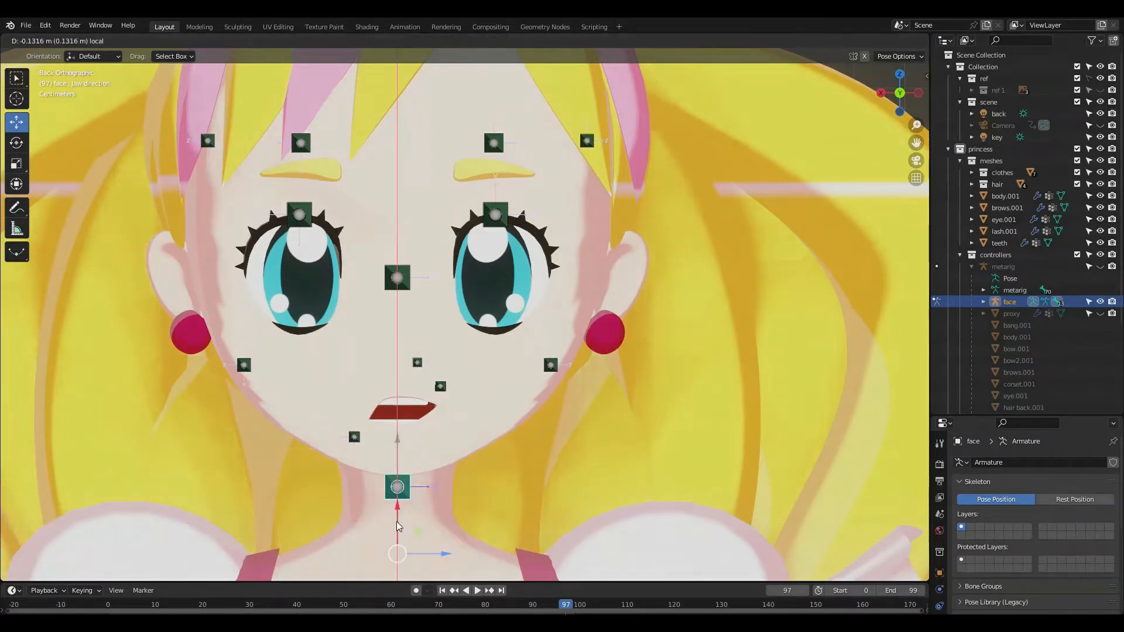
left_click(398, 527)
Step: Switch to solid shading and, viewing the face from the side, move the jaw direction bone about 0.10 m down along local X
middle_click_drag(405, 490, 376, 480)
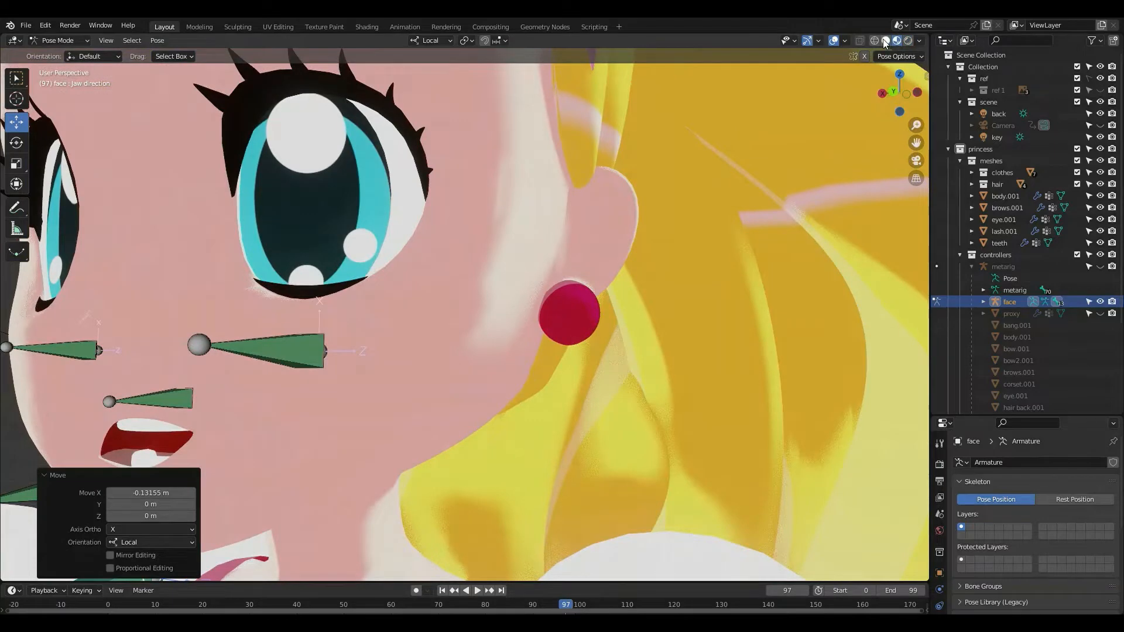
left_click(885, 40)
mouse_move(345, 300)
middle_mouse_down()
mouse_move(545, 301)
mouse_move(448, 370)
middle_mouse_up()
scroll(380, 403, "down", 5)
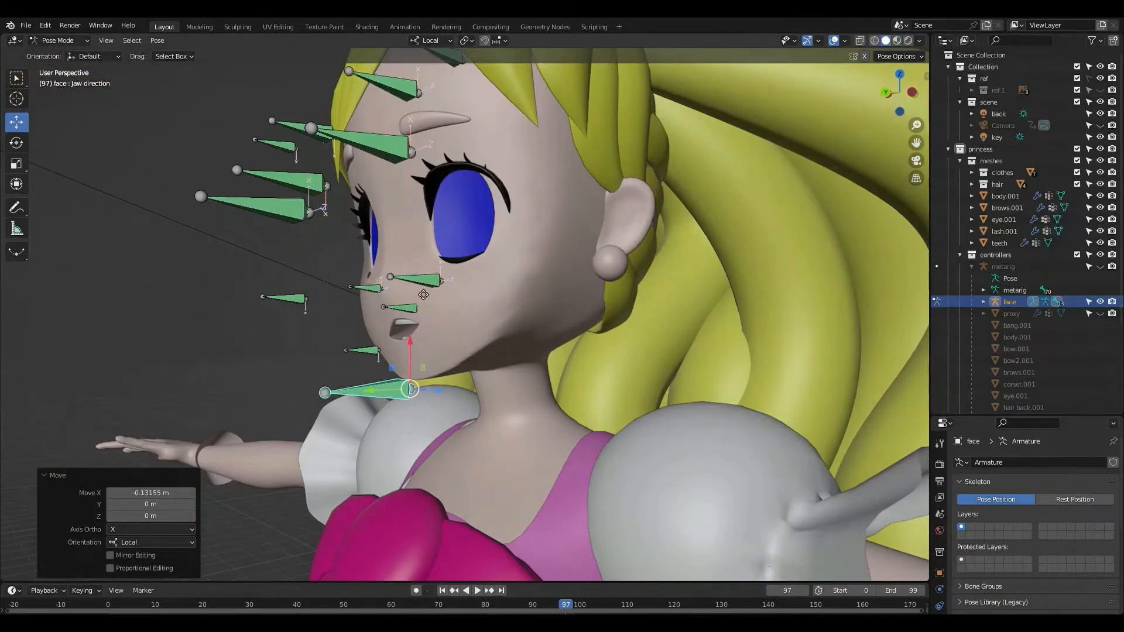
key("g")
key("x")
key("x")
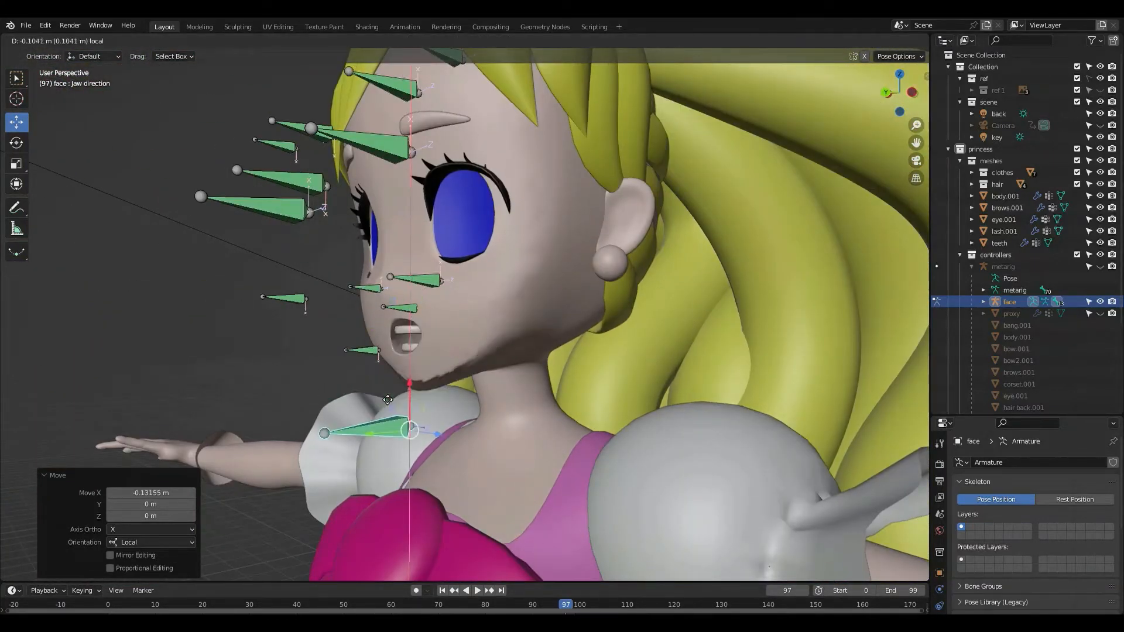
left_click(423, 368)
Step: Lower the mouthEmote.l bone about 0.09 m and the central vowel bone about 0.10 m along the local X axis
middle_click_drag(422, 367, 476, 371)
scroll(501, 366, "up", 1)
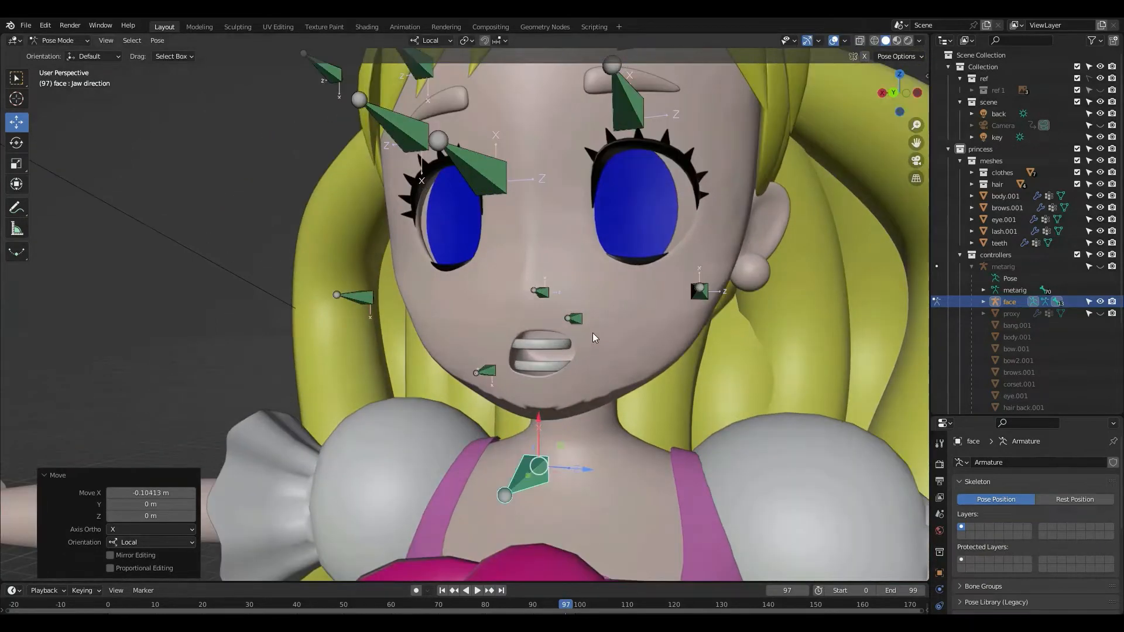
left_click(576, 321)
key("g")
key("x")
key("x")
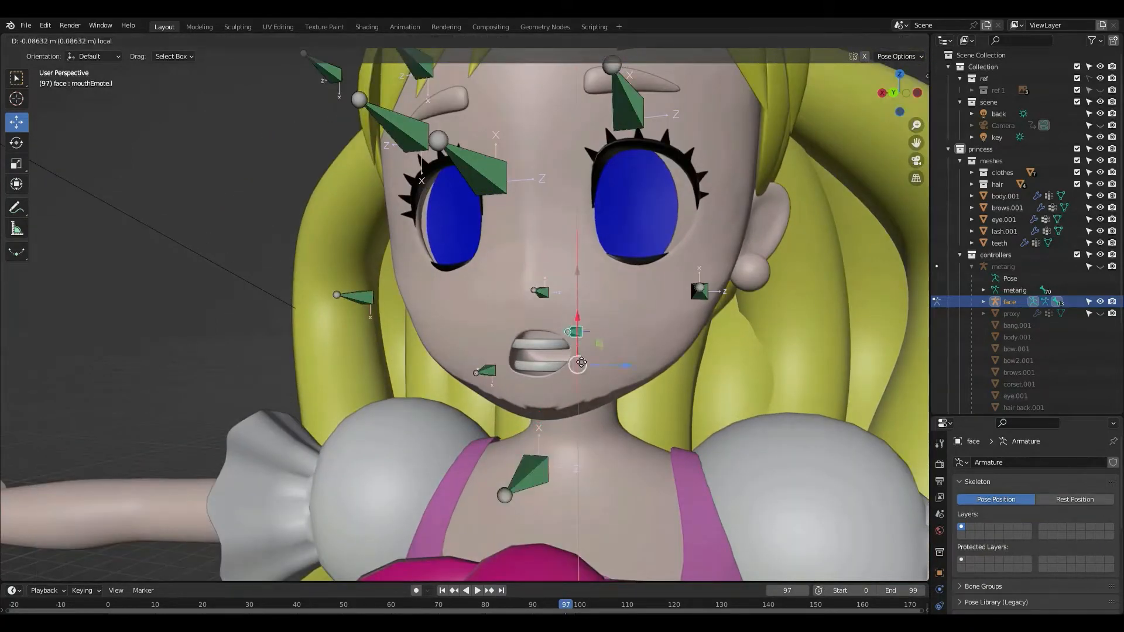
left_click(578, 367)
left_click(541, 294)
left_click_drag(546, 266, 537, 328)
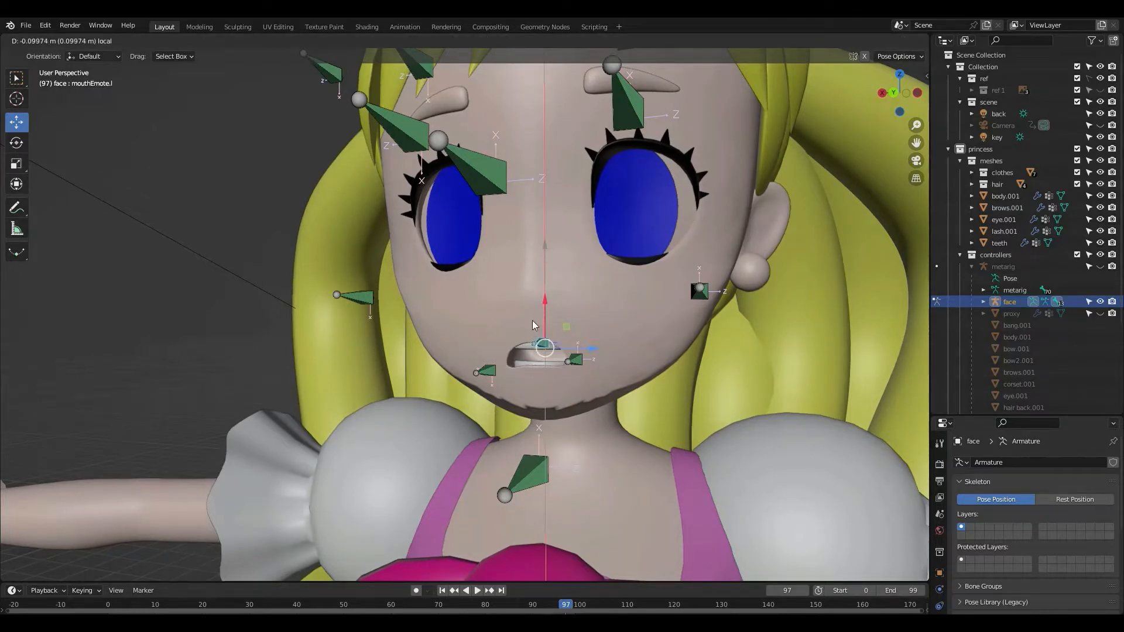
Step: Raise both mouth corners into a smile by moving mouthEmote.r up and mouthEmote.l up about 0.16 m
mouse_move(537, 328)
middle_mouse_down()
mouse_move(571, 325)
mouse_move(549, 322)
middle_mouse_up()
left_click(535, 369)
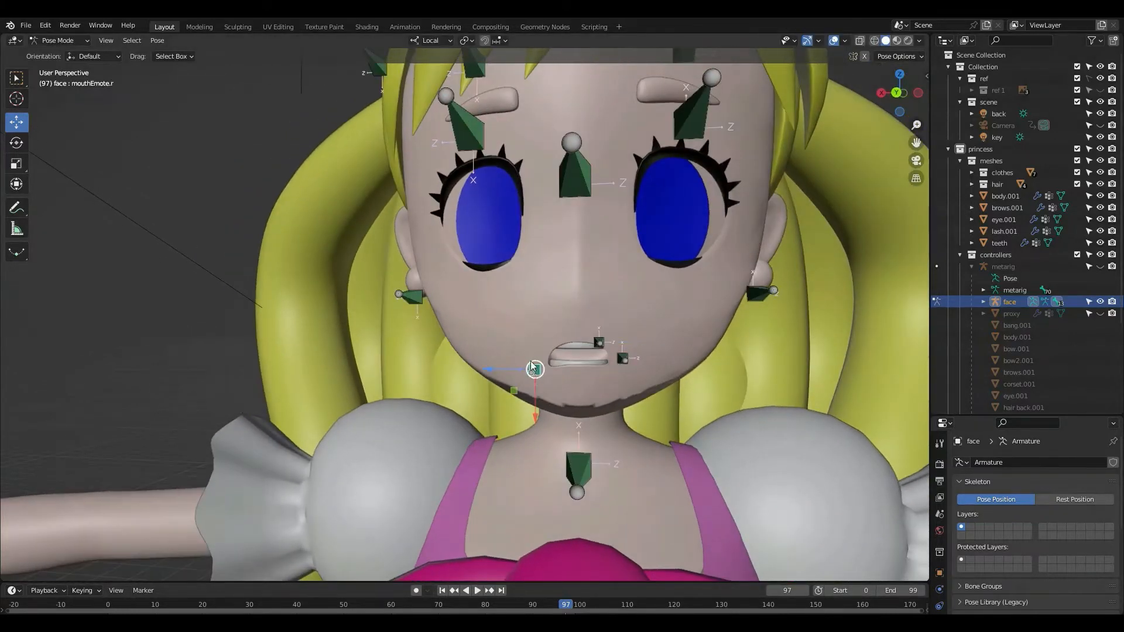
left_click_drag(534, 338, 533, 292)
left_click(622, 358)
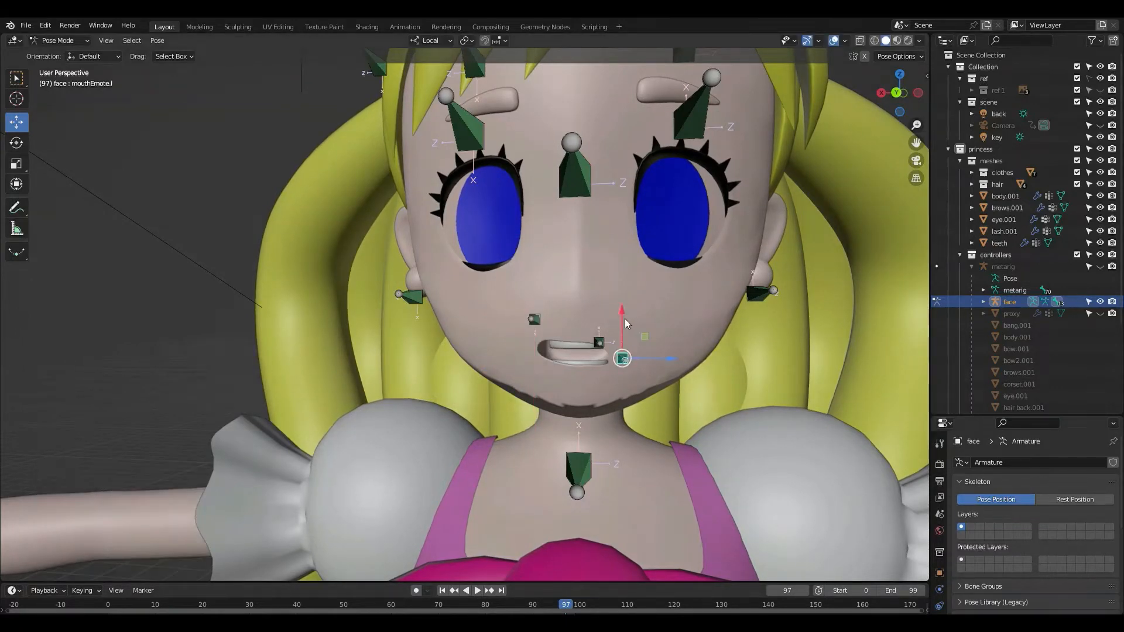
left_click_drag(622, 309, 640, 255)
Step: Move the browdown.l bone about 0.03 m along its local X axis to adjust the left eyebrow
middle_click_drag(640, 255, 588, 330)
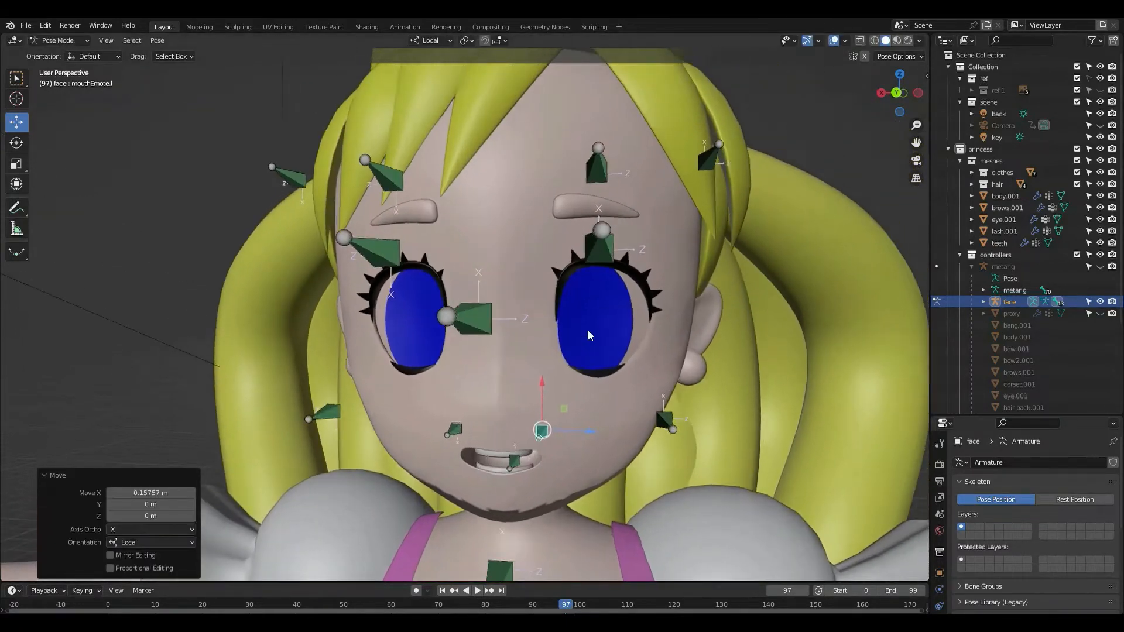
left_click(714, 157)
left_click_drag(704, 126, 656, 117)
scroll(465, 375, "down", 3)
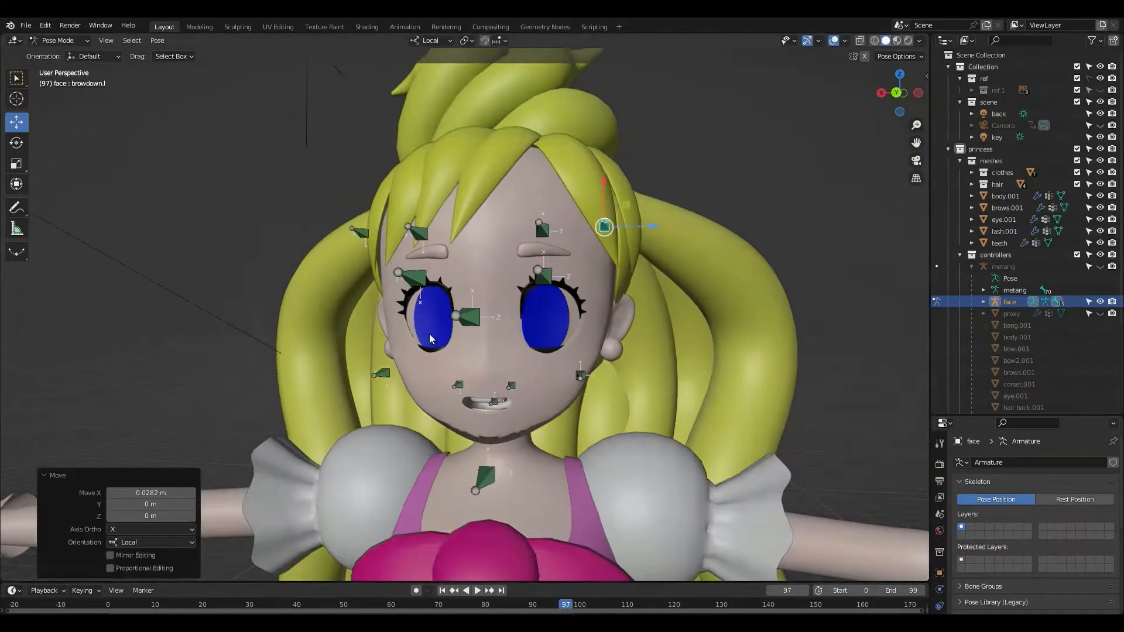
middle_click_drag(459, 380, 480, 374)
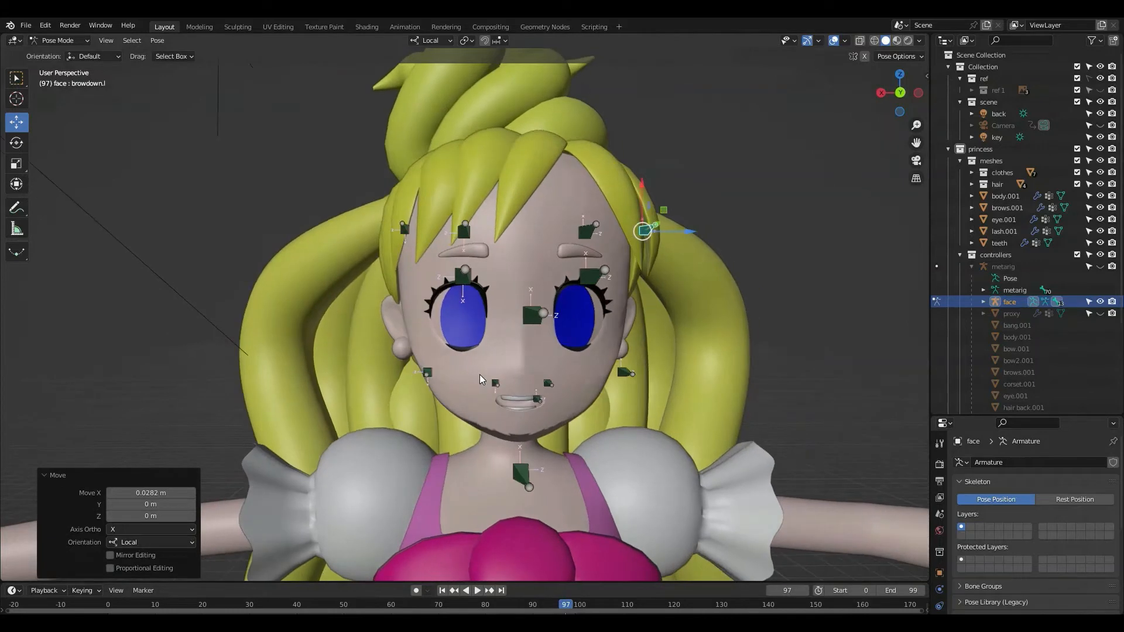
Step: Clear the location of all face bones, and move them together about 0.24 m in X and 0.23 m in Z
key("a")
key("g")
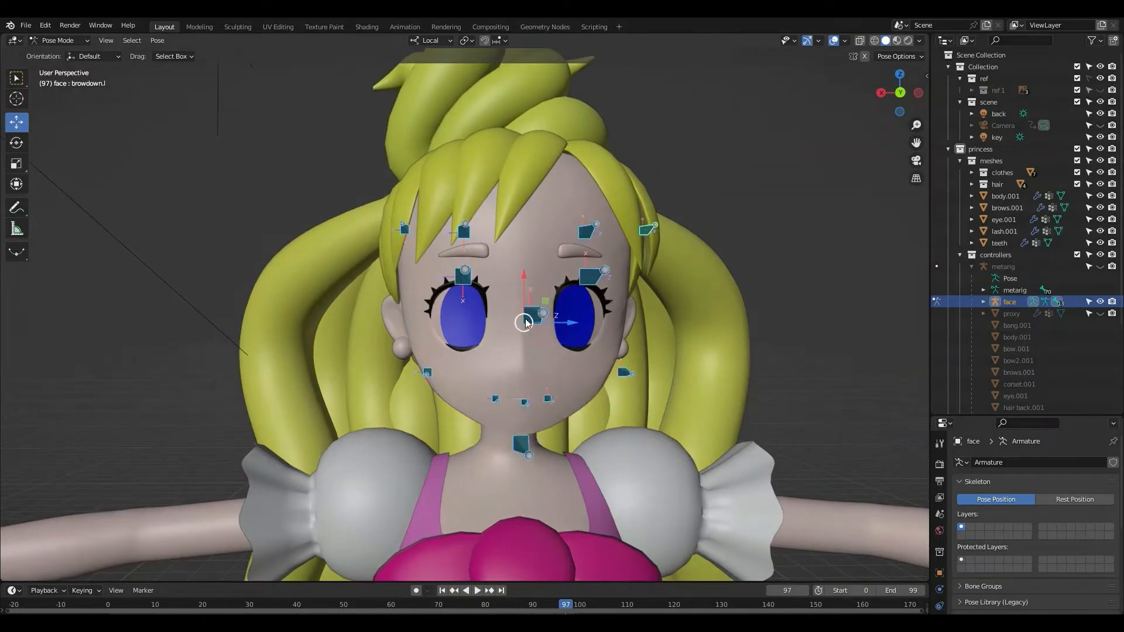
left_click(453, 256)
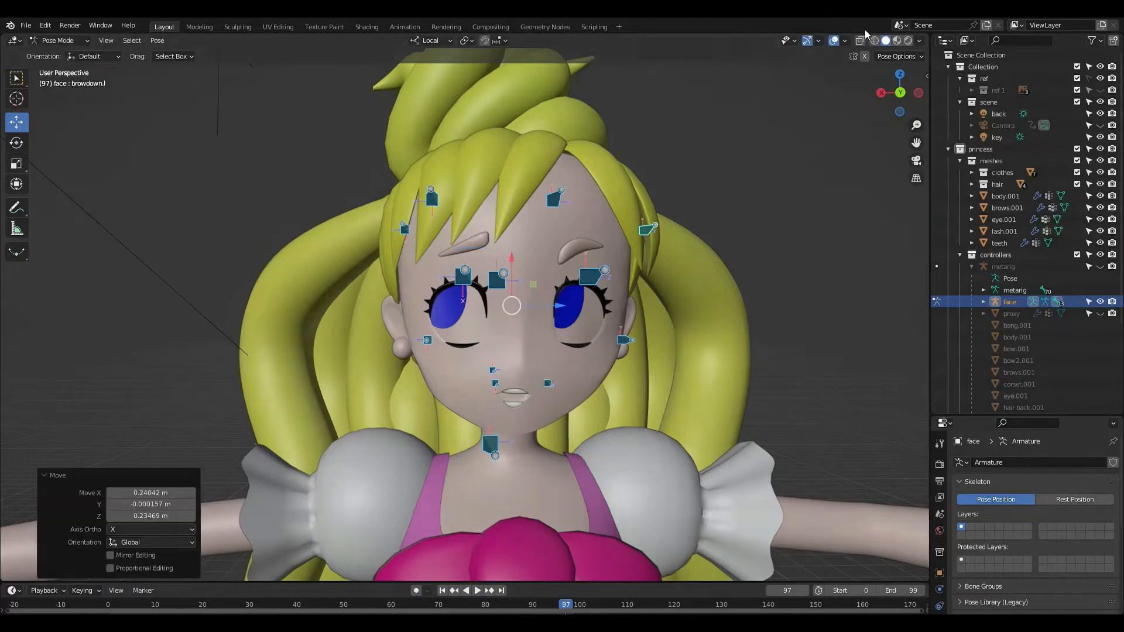
Step: Show the face in rendered shading from the back orthographic view and move all face bones about -0.23 m in X and Z
left_click(907, 40)
left_click(896, 96)
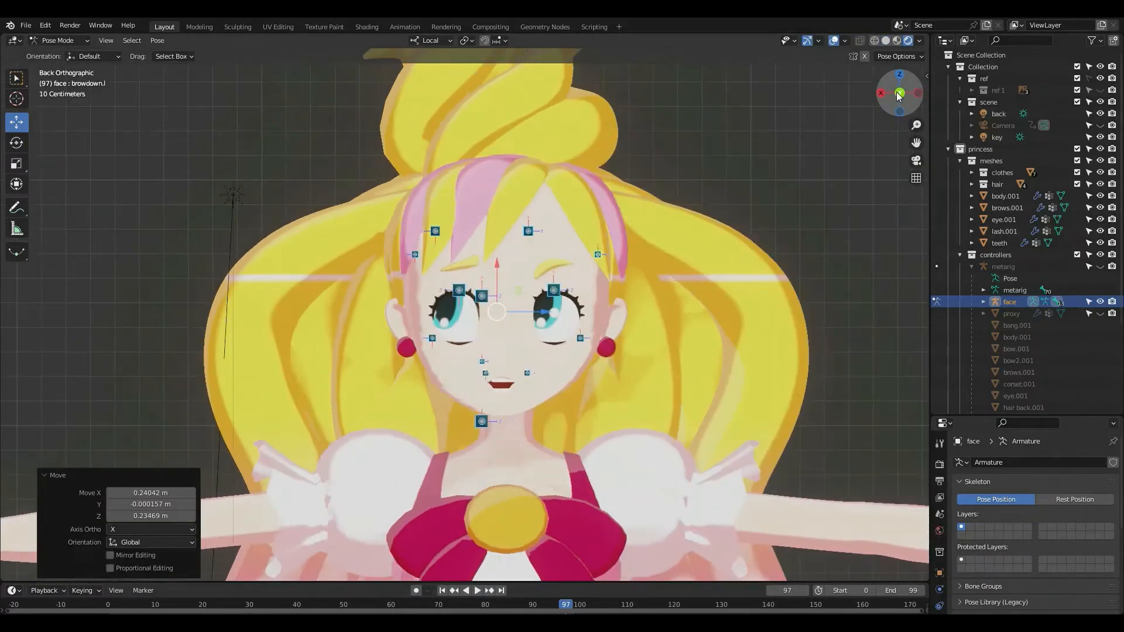
left_click(897, 96)
key("g")
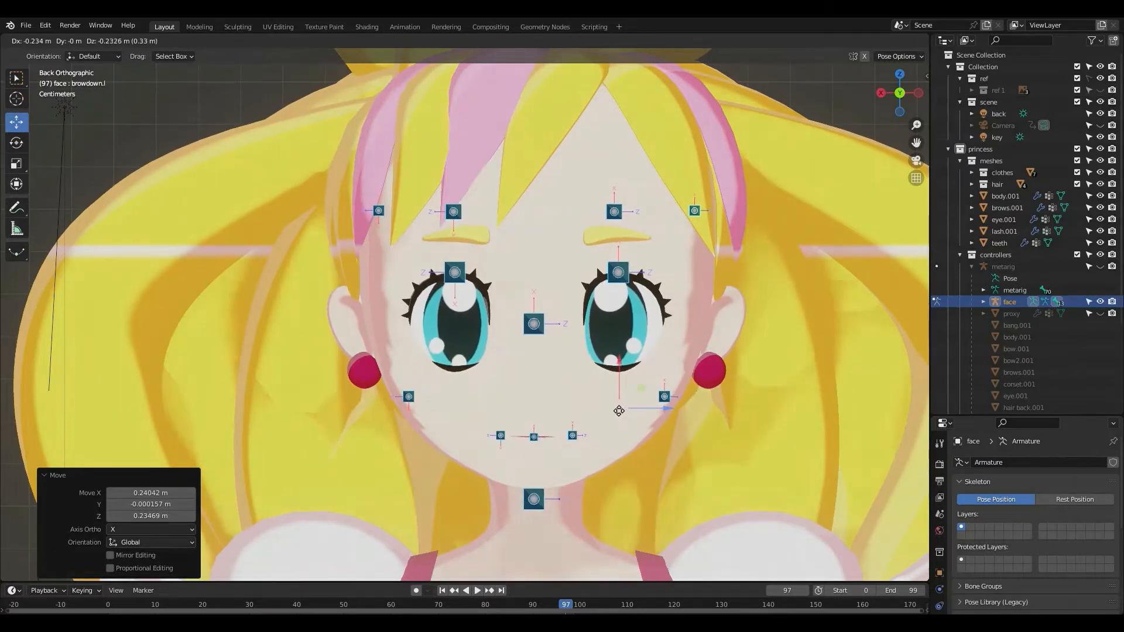
left_click(618, 411)
Step: Examine the rendered princess from several angles, from the face and its control bones to the full body
middle_click_drag(618, 410, 493, 403)
scroll(494, 403, "down", 9)
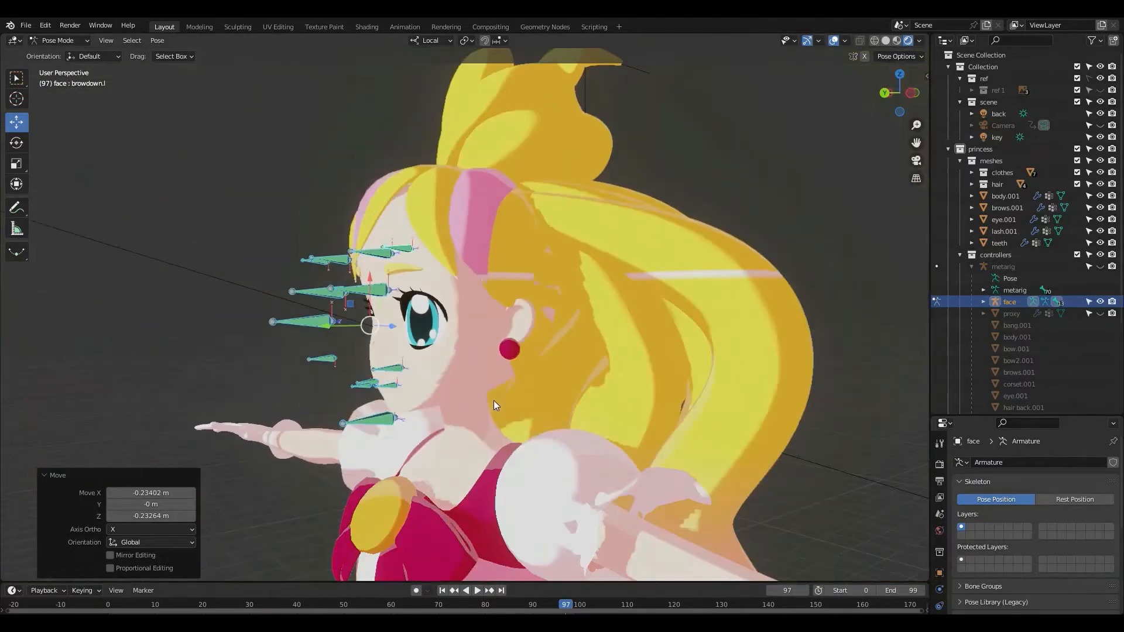
middle_click_drag(316, 412, 391, 401)
scroll(409, 377, "up", 4)
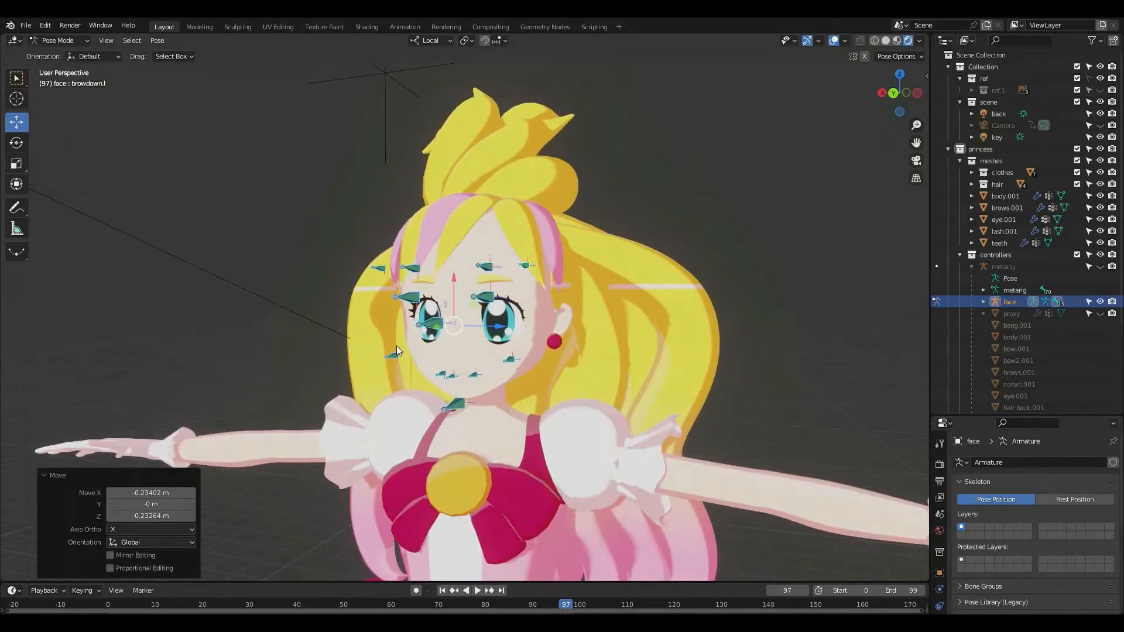
scroll(396, 349, "down", 8)
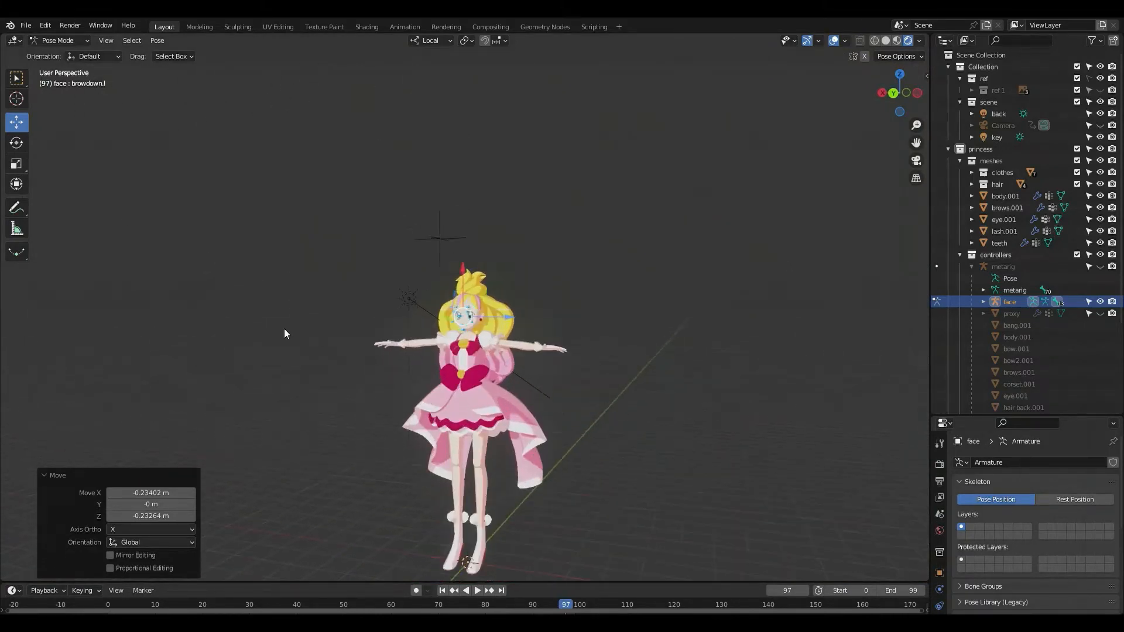
middle_click_drag(285, 334, 374, 324)
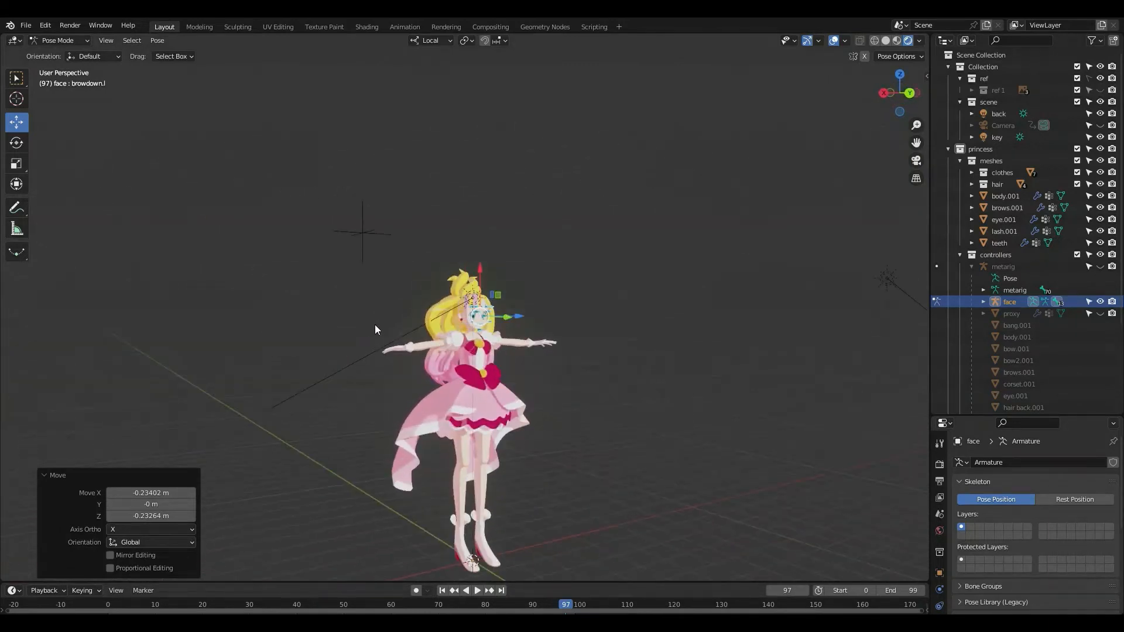
scroll(513, 341, "up", 7)
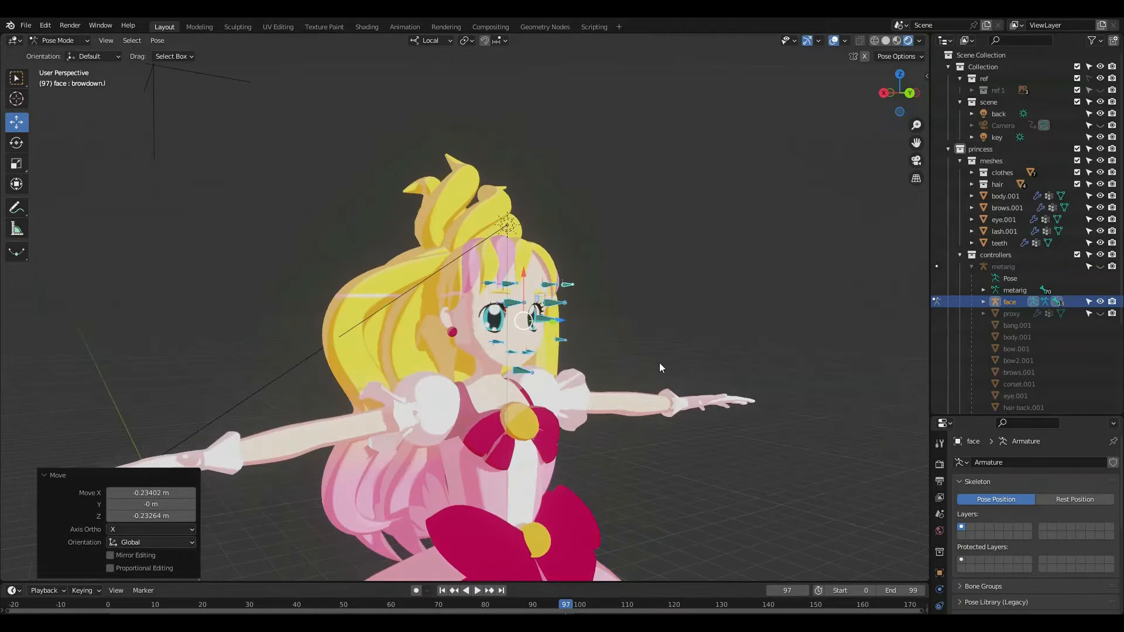
left_click(704, 324)
middle_click_drag(705, 324, 587, 334)
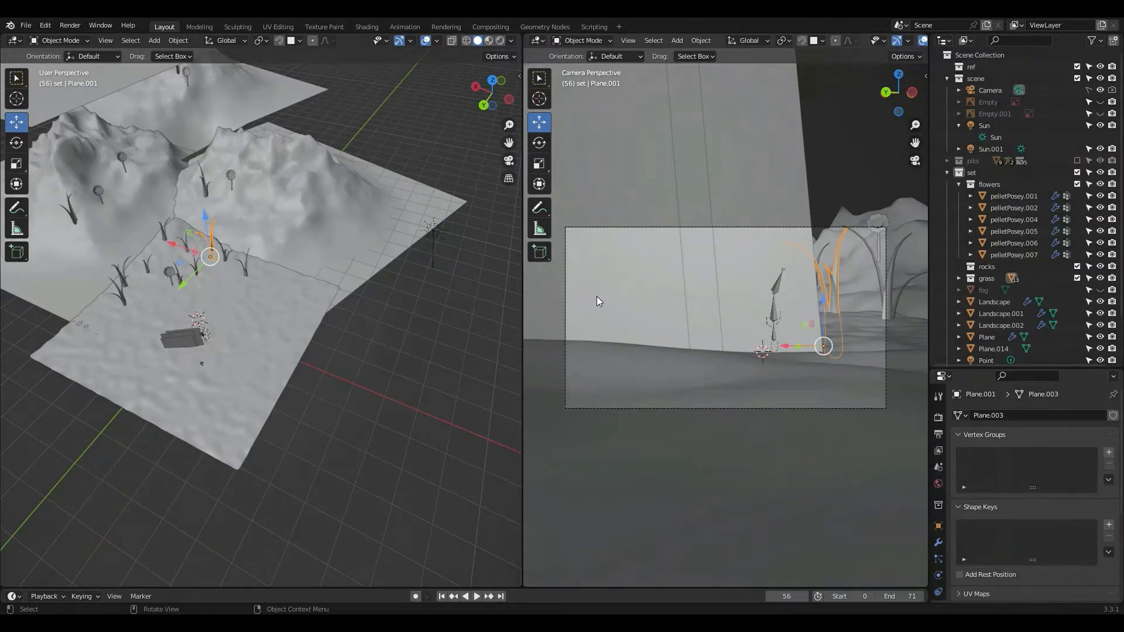
Step: In the landscape scene, leave the camera view, narrow the outliner and properties editors and enlarge the second viewport
middle_click_drag(653, 385, 835, 351)
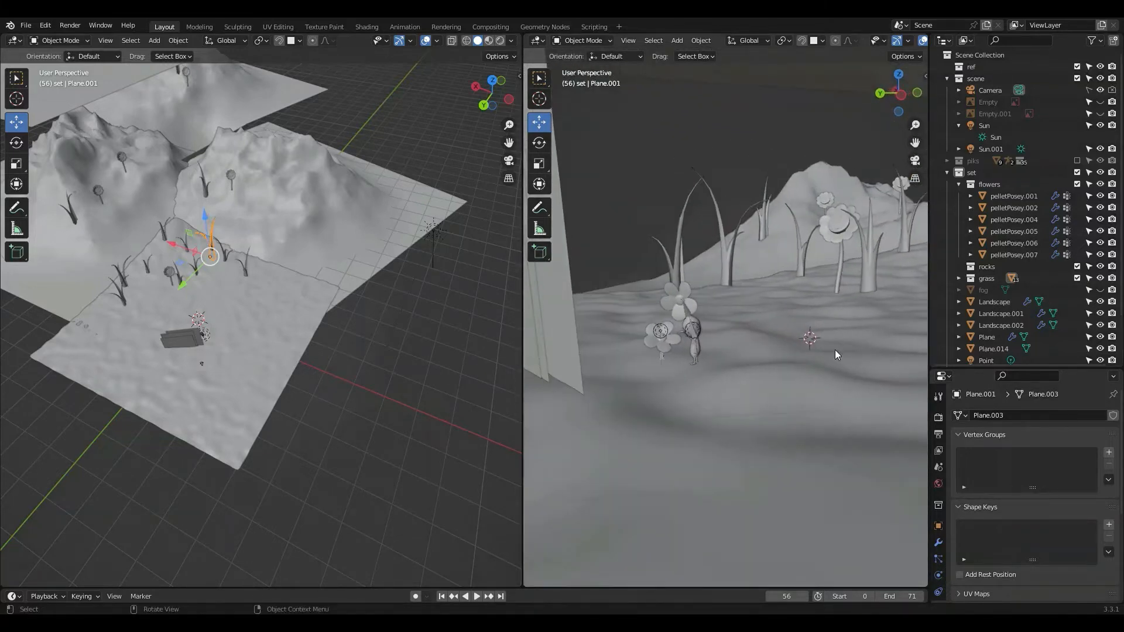
left_click_drag(930, 299, 1023, 300)
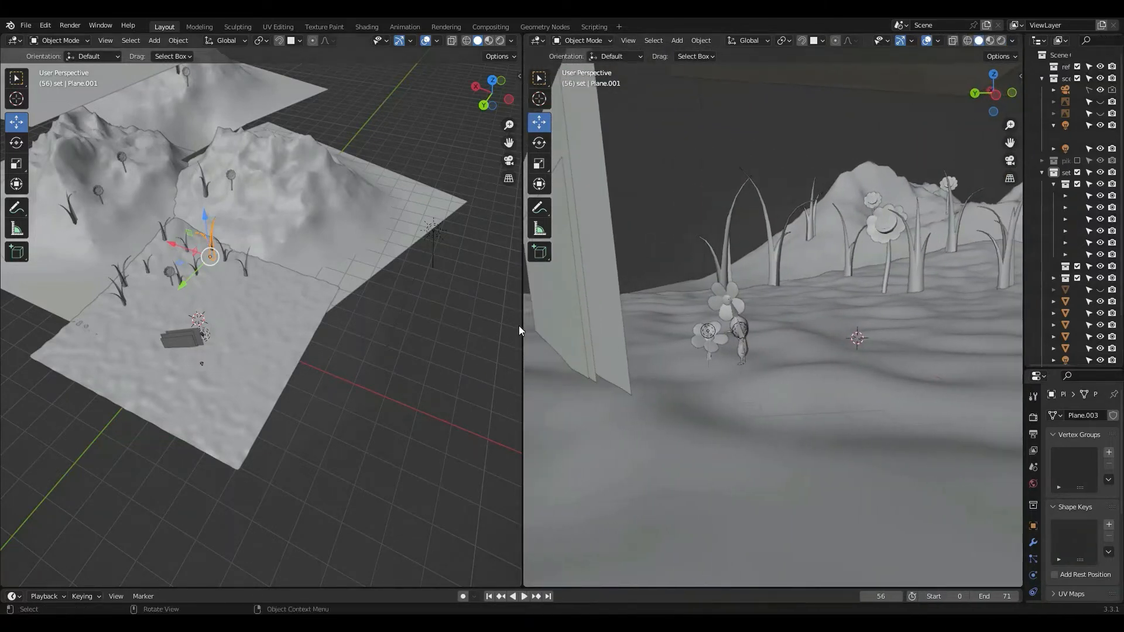
left_click_drag(521, 326, 242, 338)
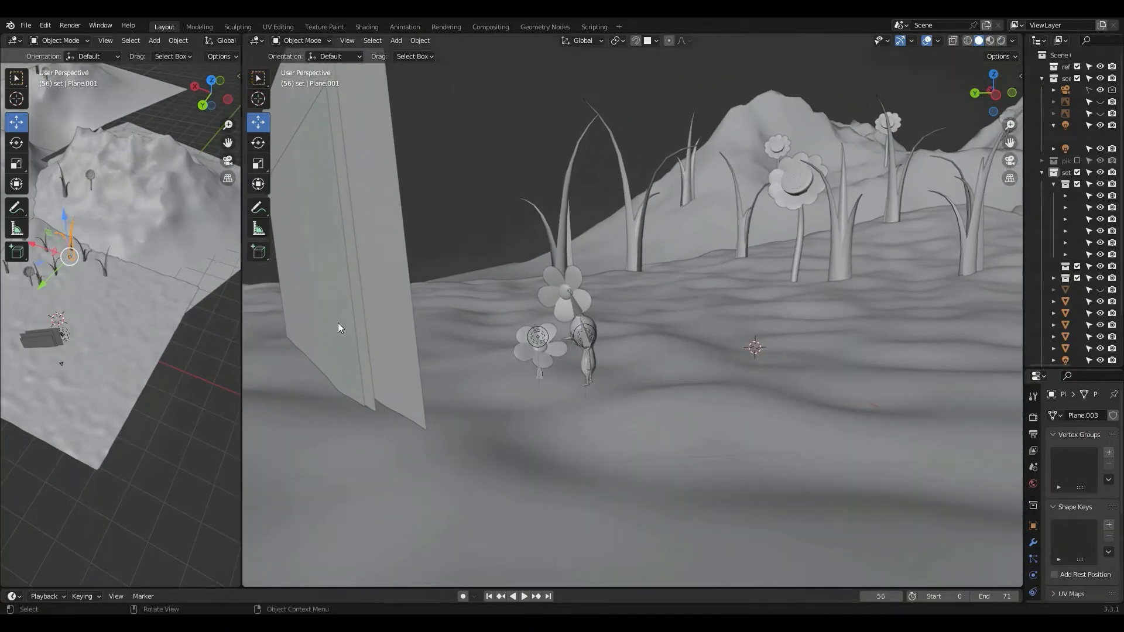
Step: Inspect the upright planes and the camera in the landscape set, and widen the overview viewport again
middle_click_drag(338, 322, 415, 302)
scroll(579, 341, "down", 8)
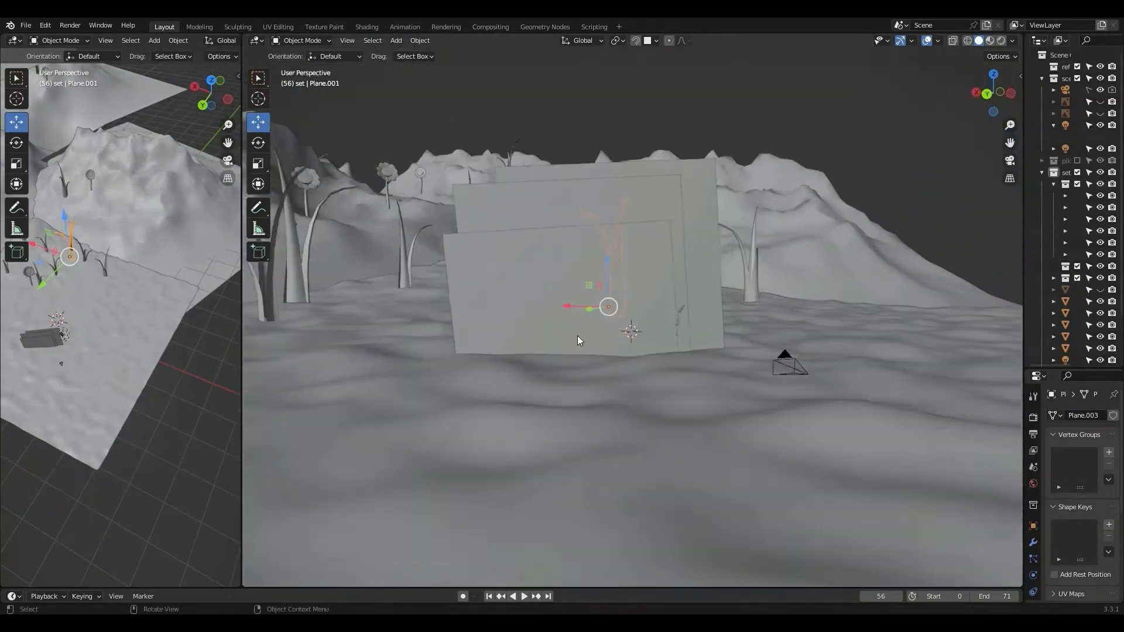
middle_click_drag(580, 341, 612, 352)
scroll(612, 351, "up", 4)
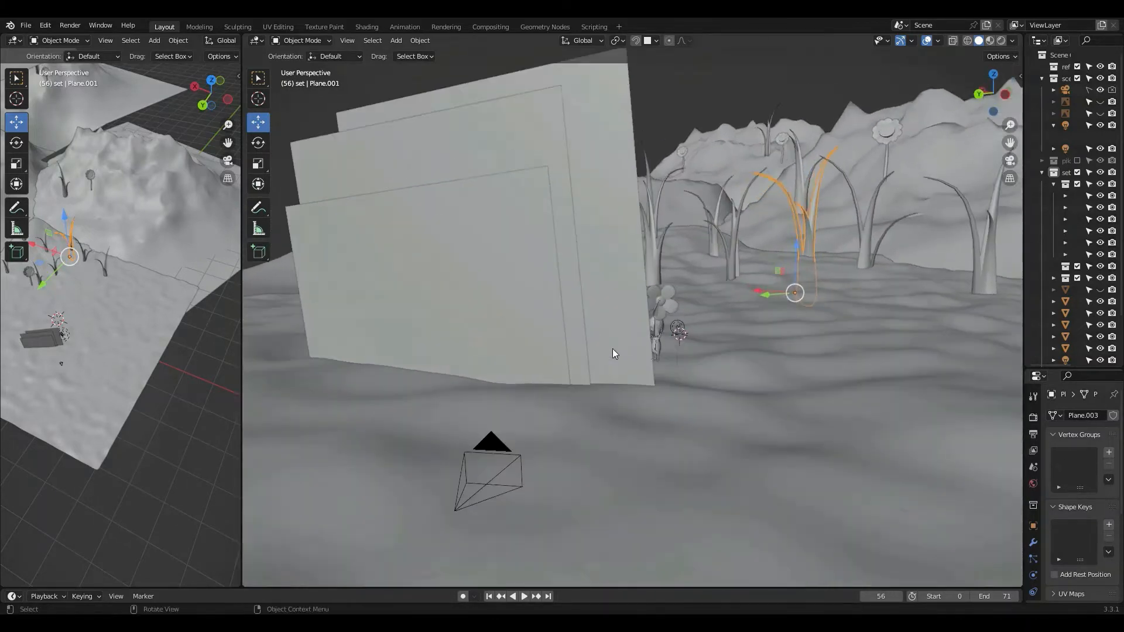
left_click_drag(249, 357, 428, 423)
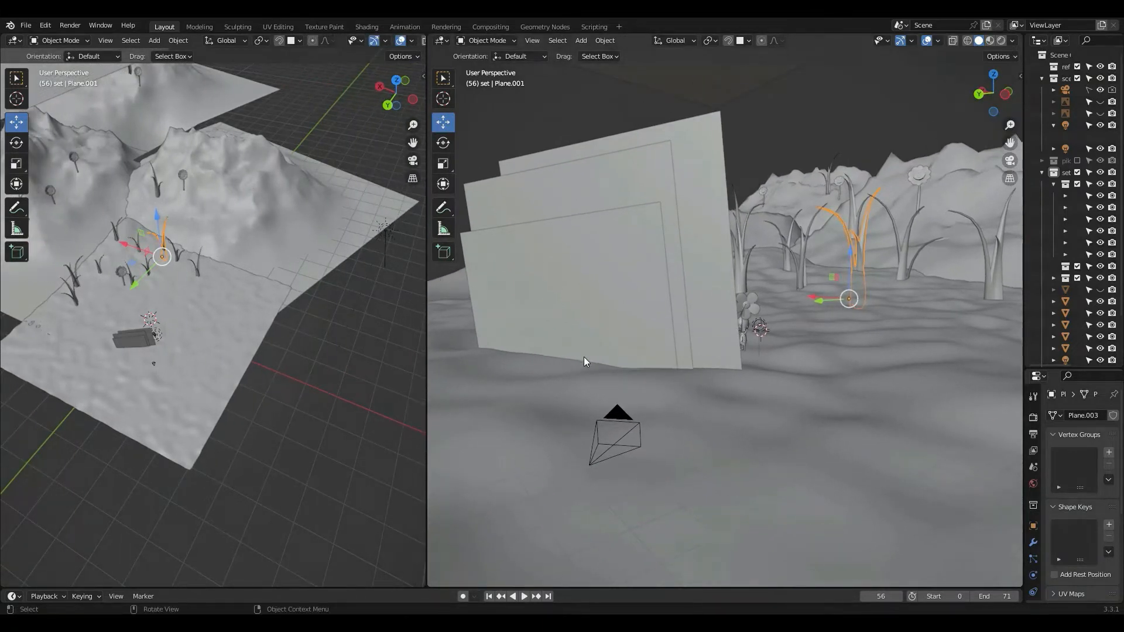
Step: Show the landscape set through the camera in rendered shading and frame the red character and flowers closely
key("KP_0")
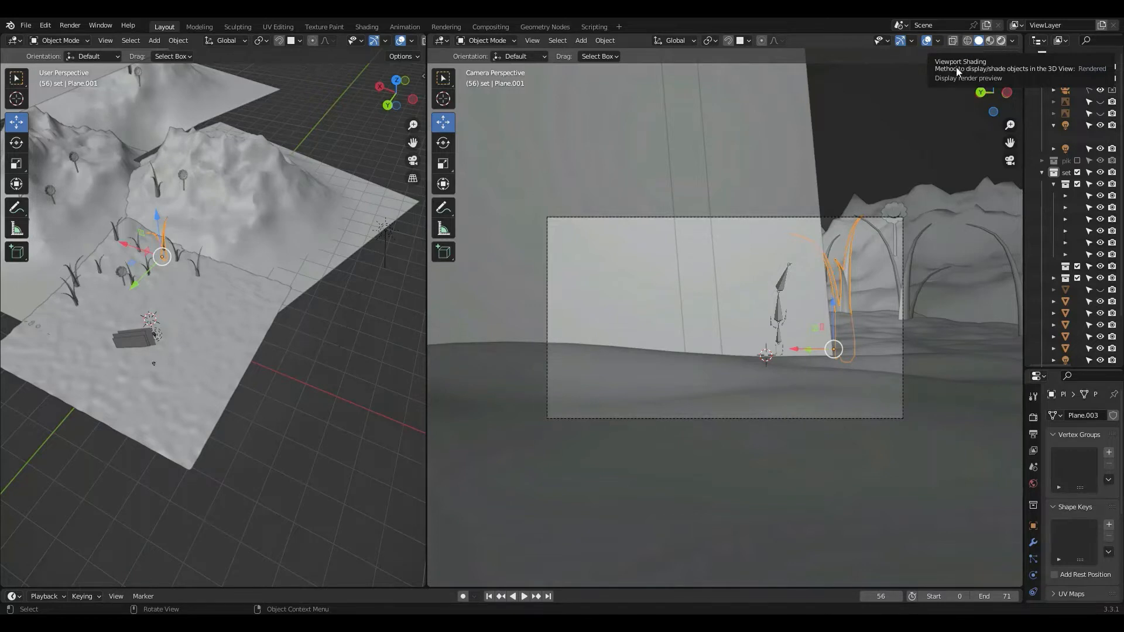
left_click(1000, 41)
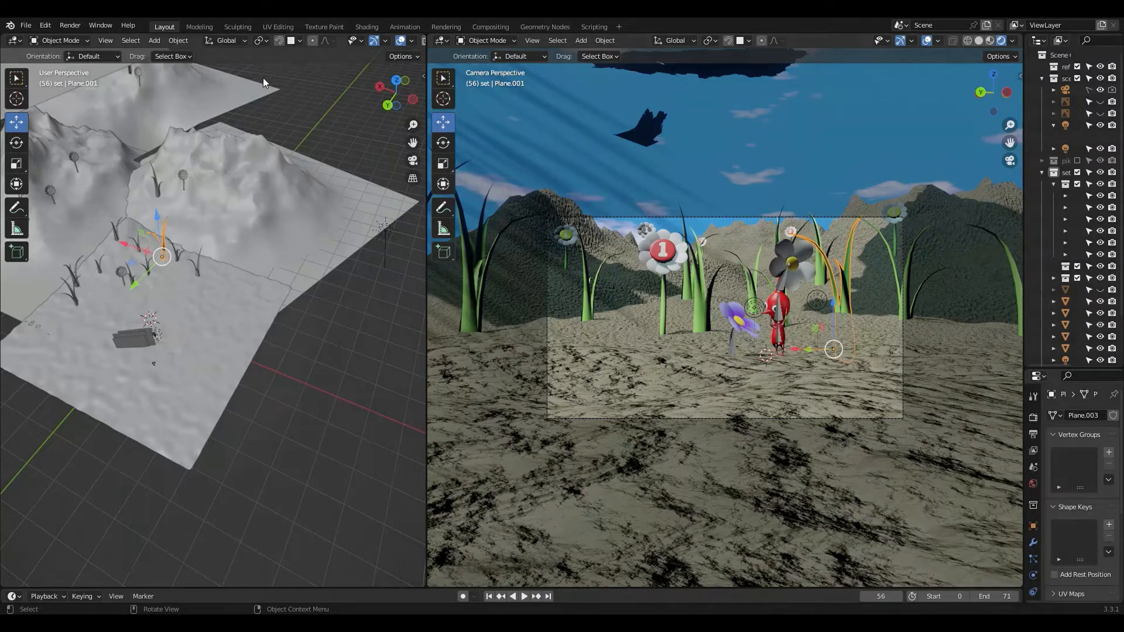
scroll(805, 357, "up", 2)
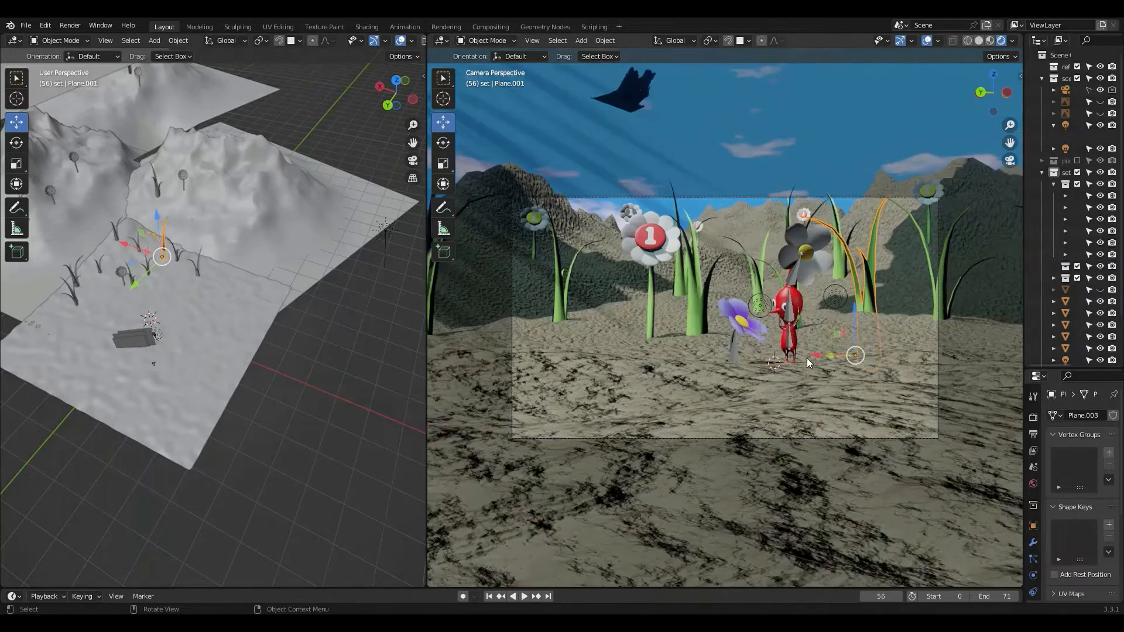
scroll(807, 363, "up", 3)
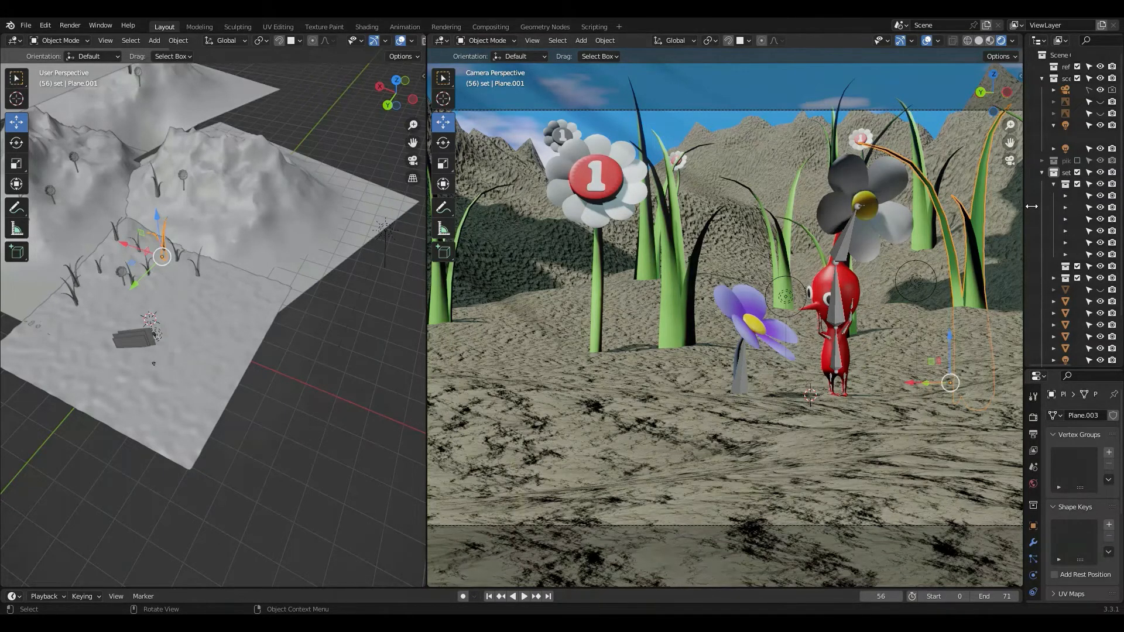
Step: Widen the outliner and properties editors and narrow the overview viewport to give the rendered camera view more room
left_click_drag(1024, 207, 888, 284)
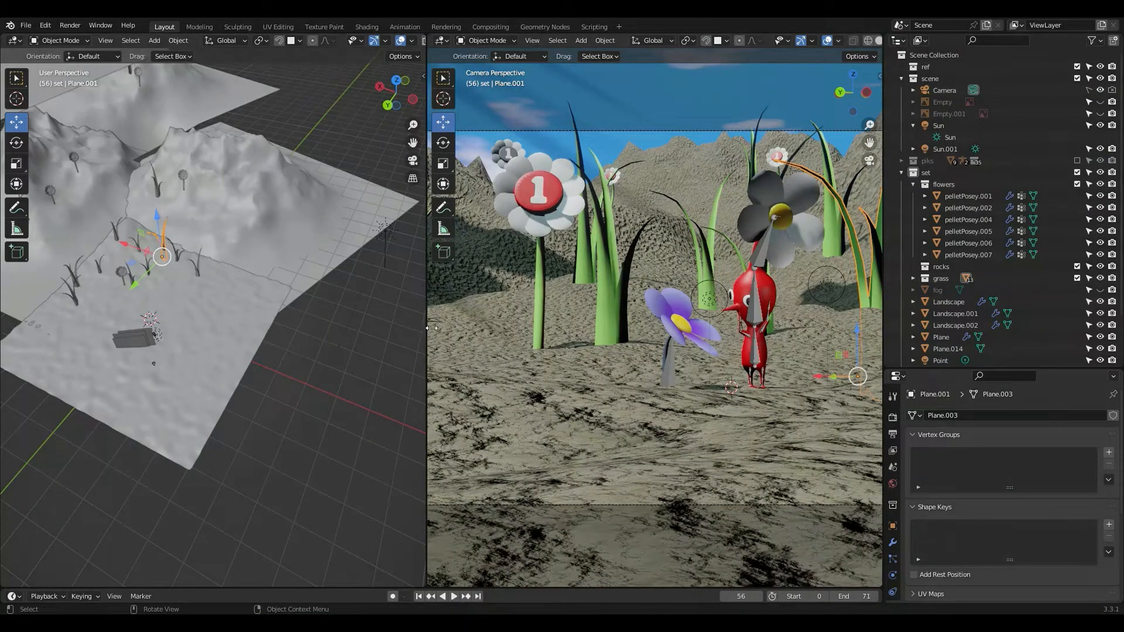
left_click_drag(423, 326, 232, 316)
scroll(433, 299, "down", 3)
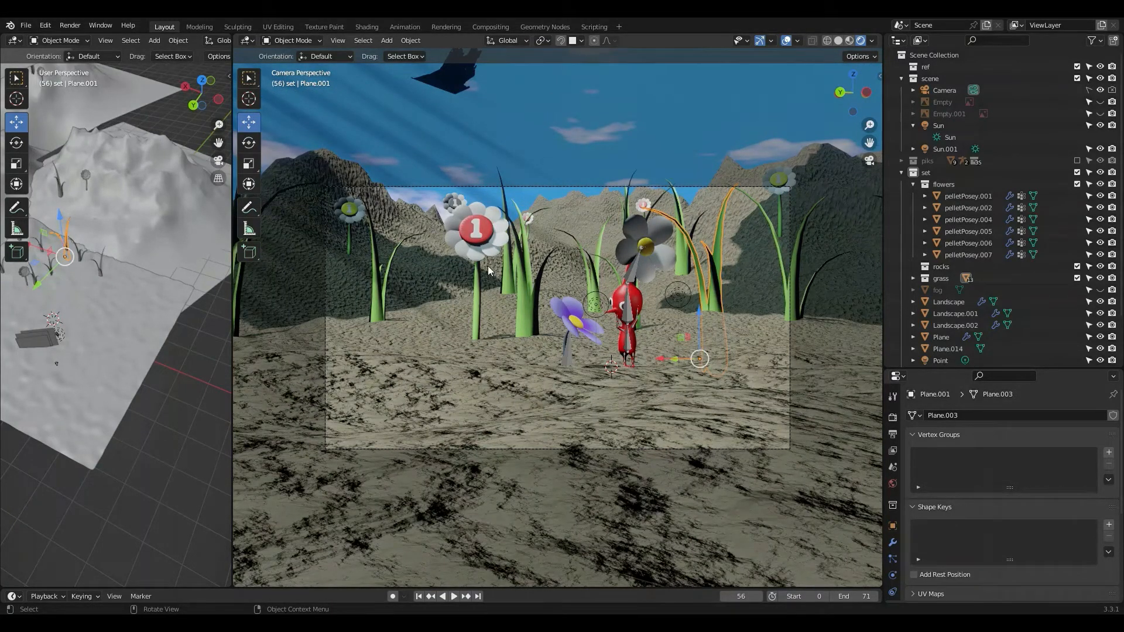
scroll(487, 266, "down", 2)
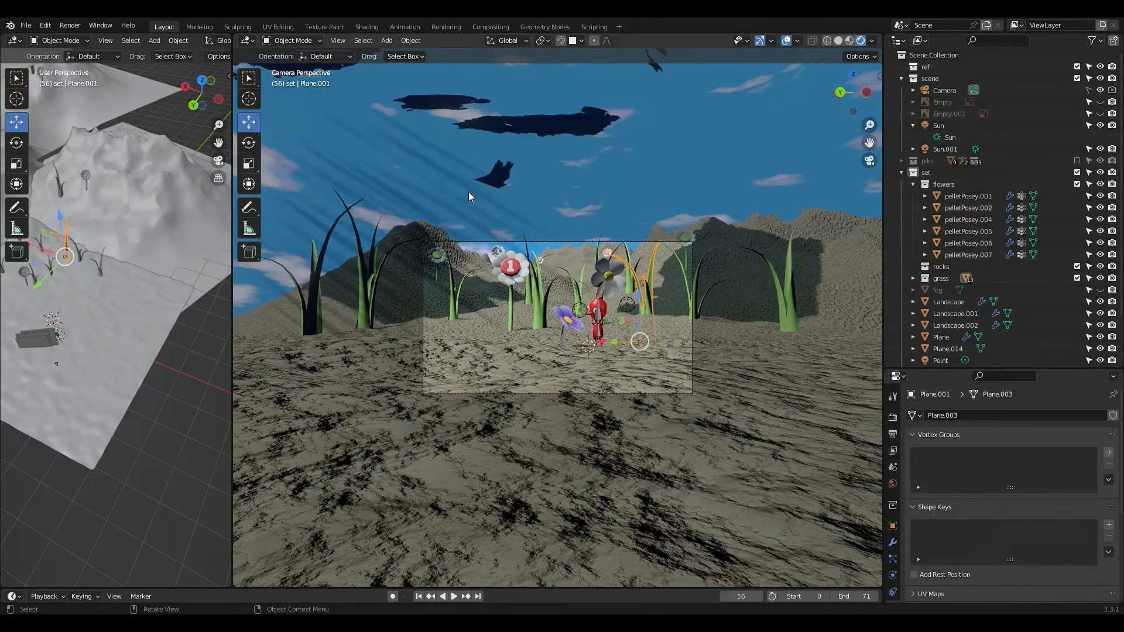
Step: Select the light-ray planes in front of the camera one after another: ray.002, ray and ray.001
left_click(469, 192)
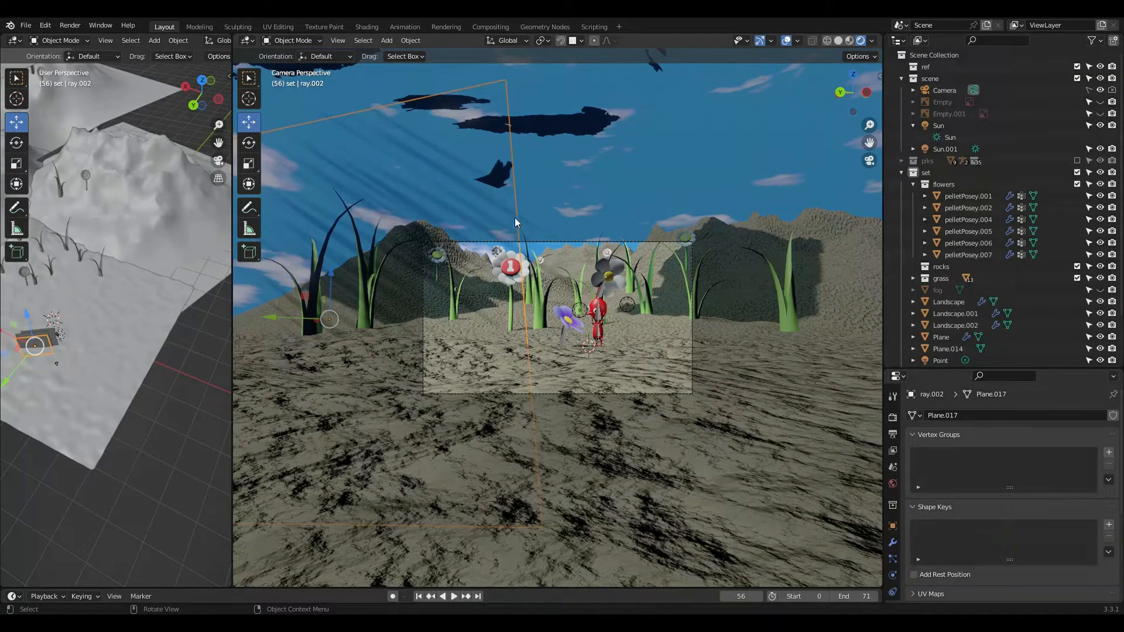
left_click(531, 219)
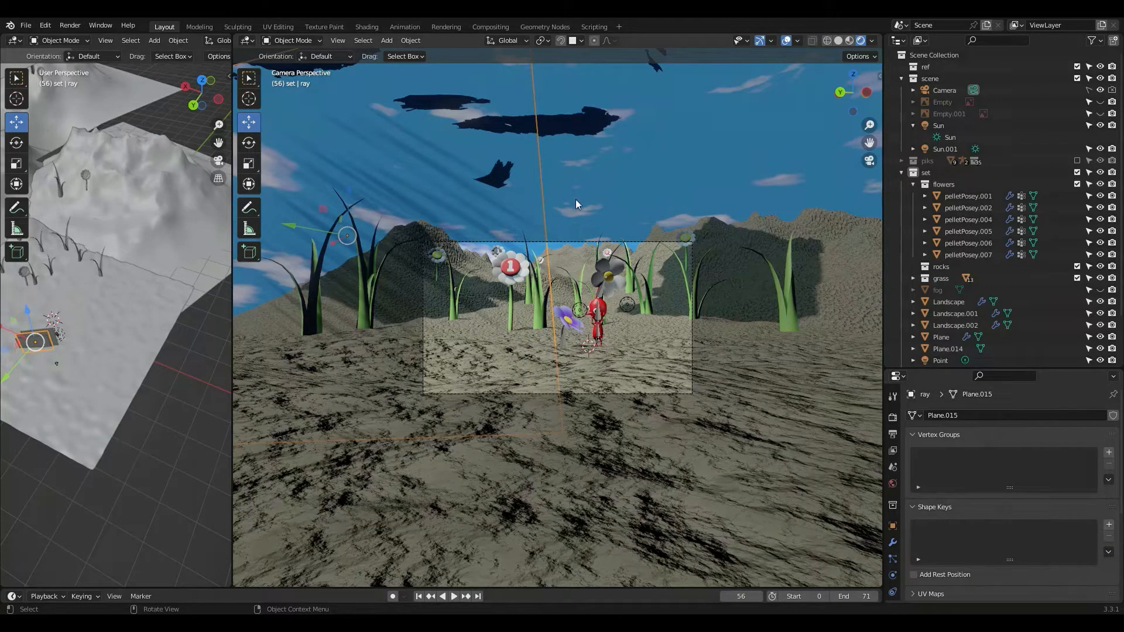
left_click(581, 128)
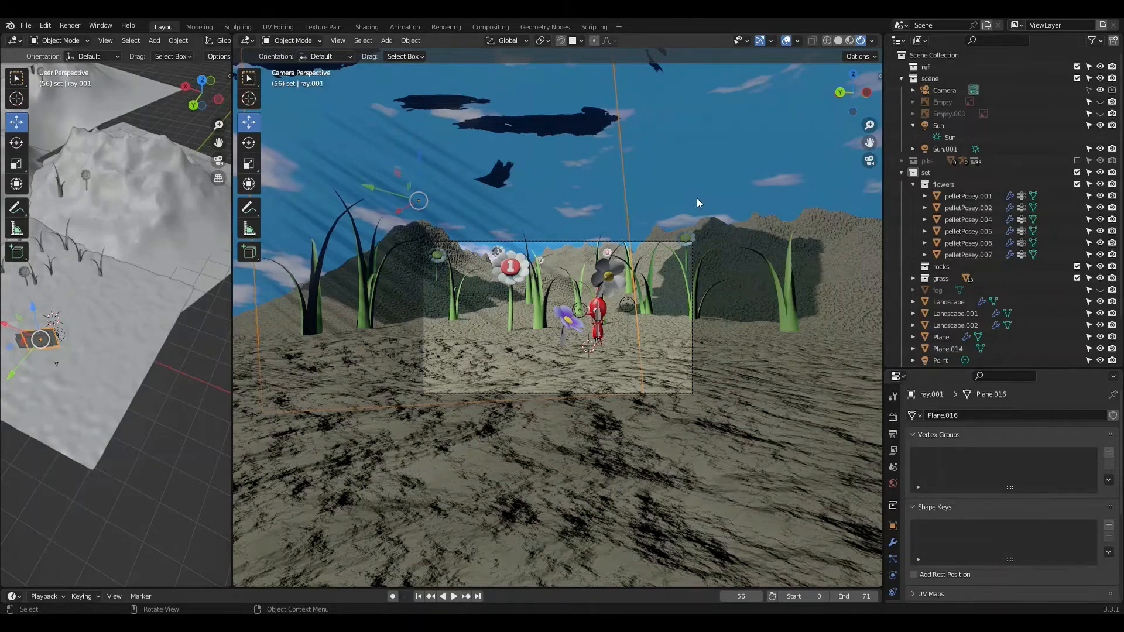
Step: Select the cloud plane Plane.014, examine it above the landscape from several angles, and return to the camera view
middle_click_drag(697, 197, 476, 234)
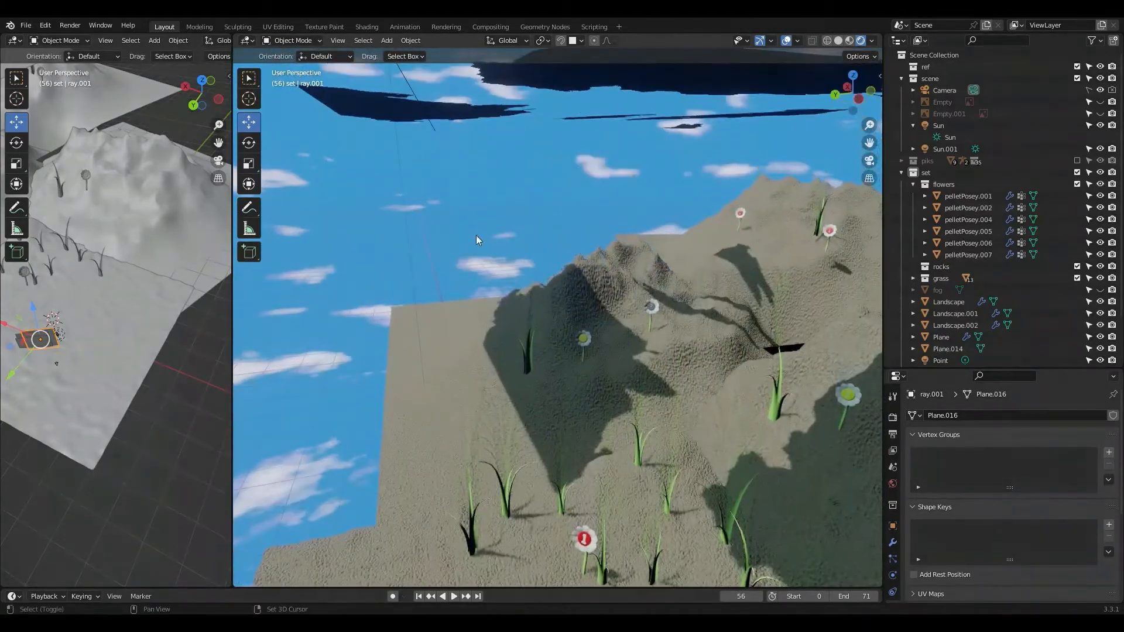
left_click(612, 79)
middle_click_drag(610, 97, 550, 258)
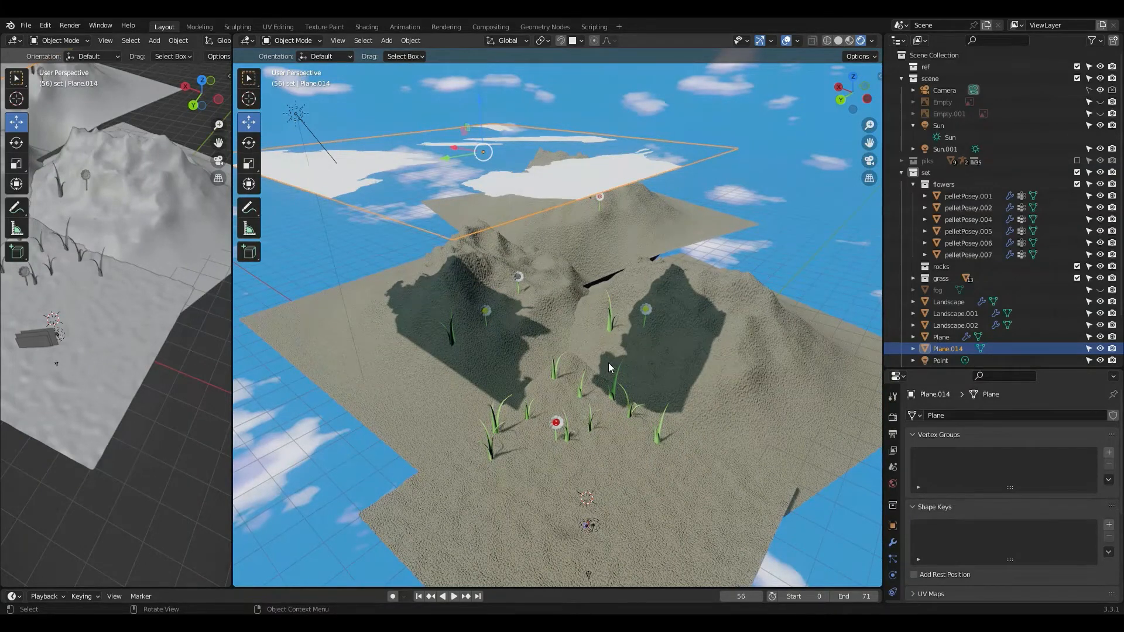
middle_click_drag(609, 368, 633, 284)
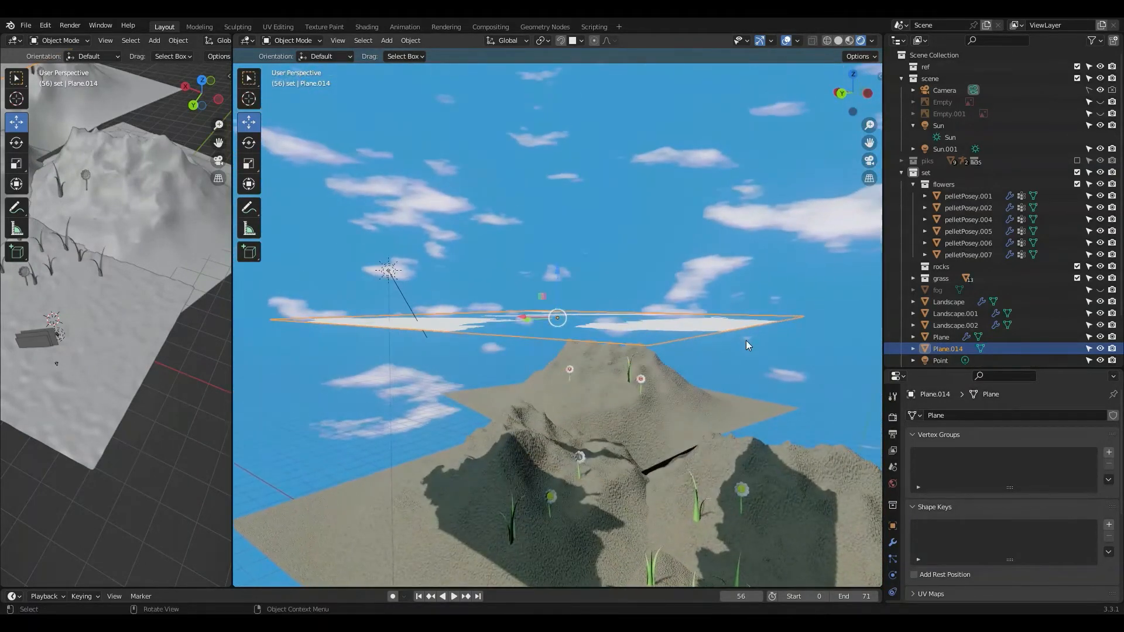
middle_click_drag(745, 340, 665, 247)
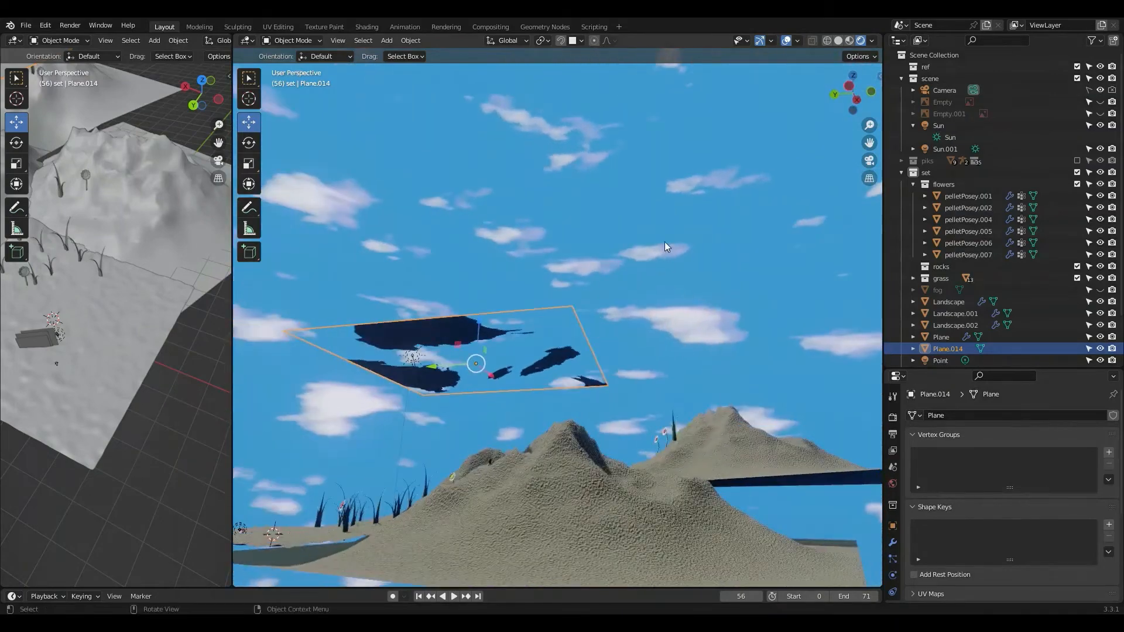
middle_click_drag(449, 197, 620, 228)
middle_click_drag(666, 344, 622, 374)
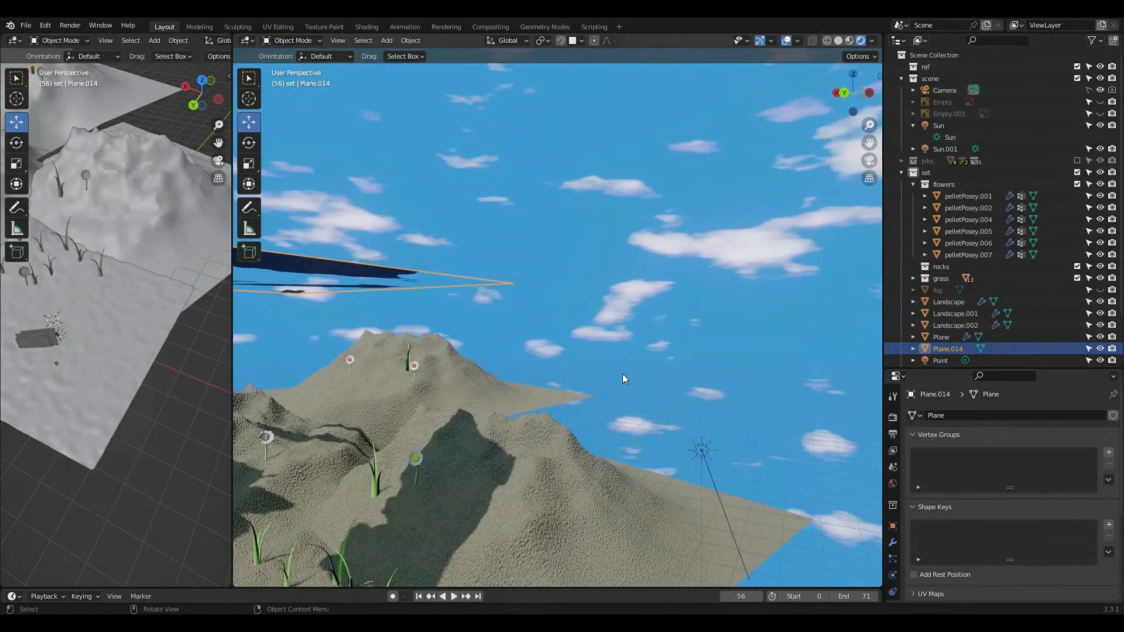
key("KP_0")
scroll(637, 403, "up", 6)
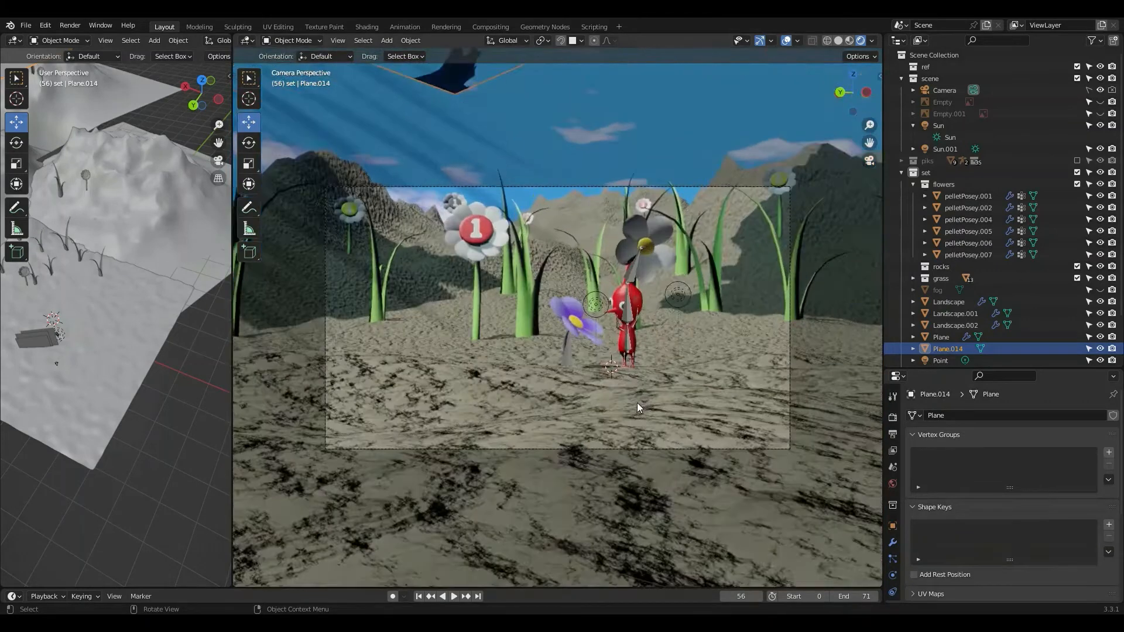
scroll(601, 271, "down", 4)
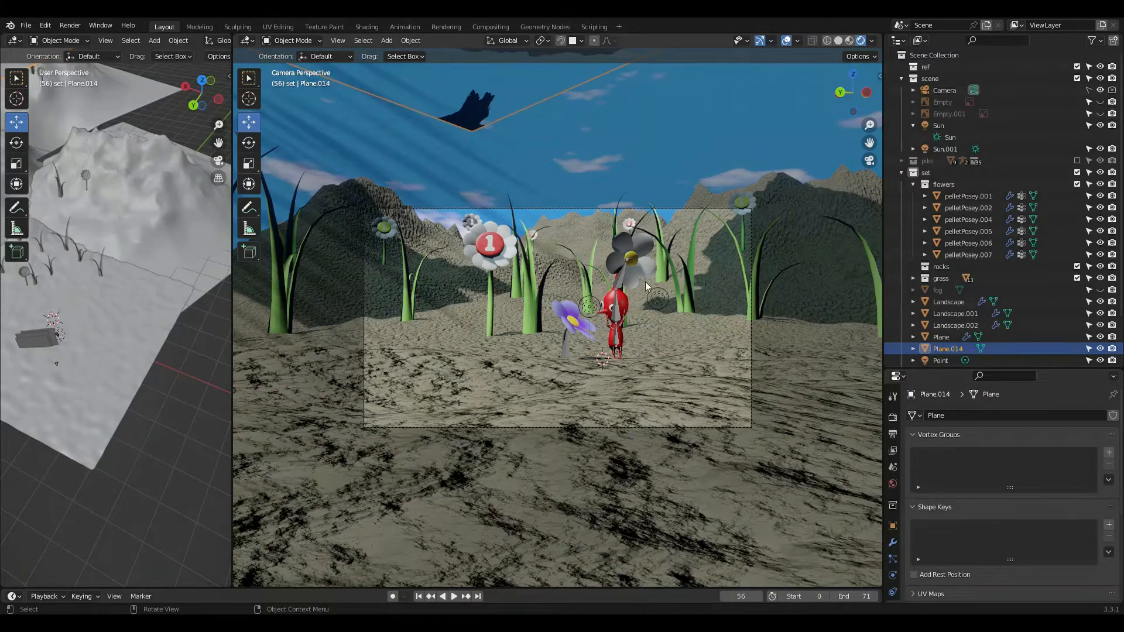
Step: Exclude the grass collection from the view layer and hide ray, ray.001 and ray.002 in the viewport
left_click(487, 313)
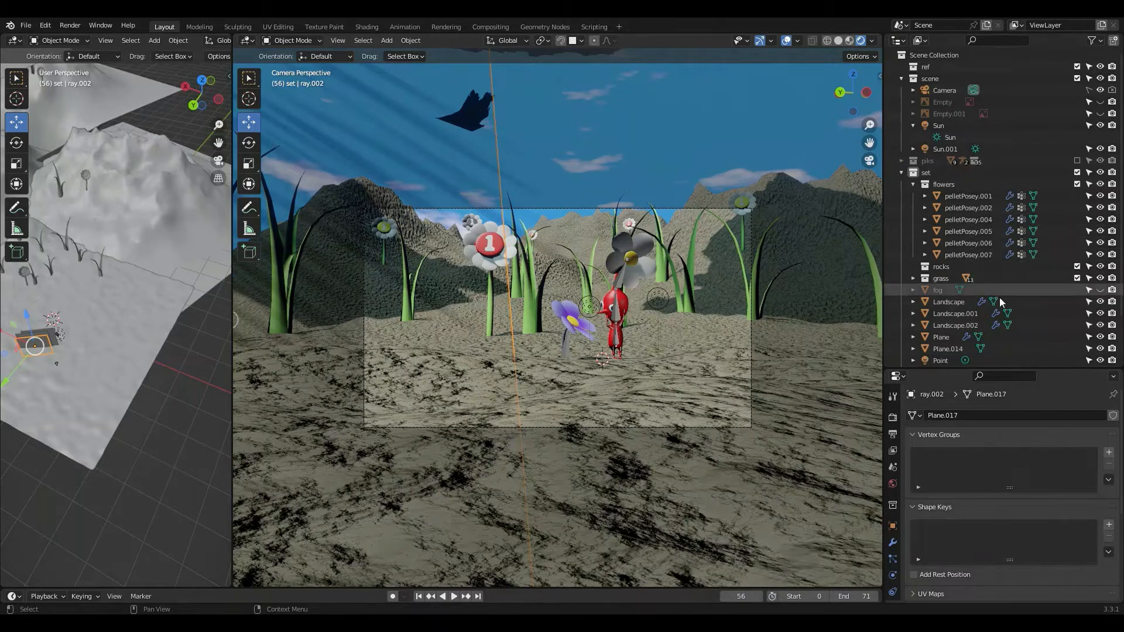
left_click(1077, 279)
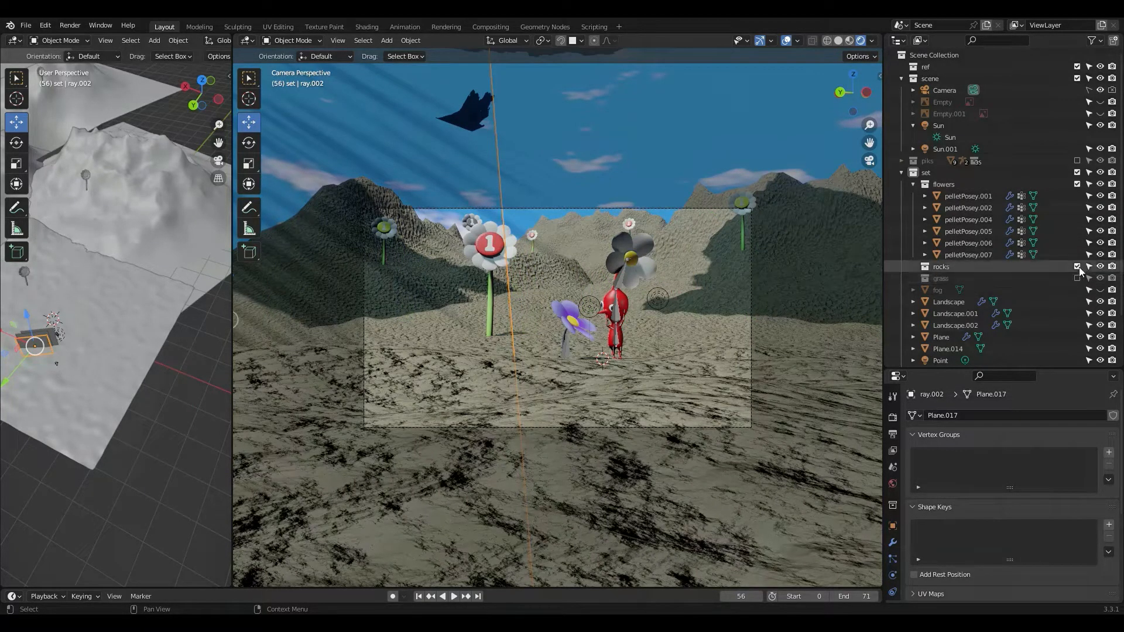
scroll(1033, 304, "down", 4)
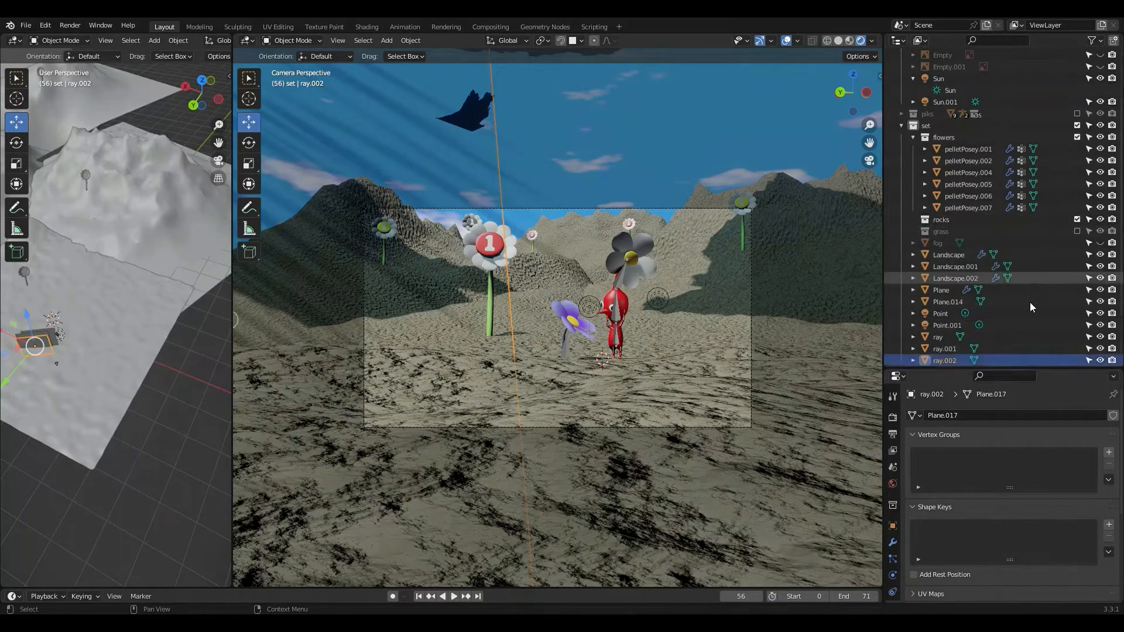
left_click_drag(1099, 355, 1100, 331)
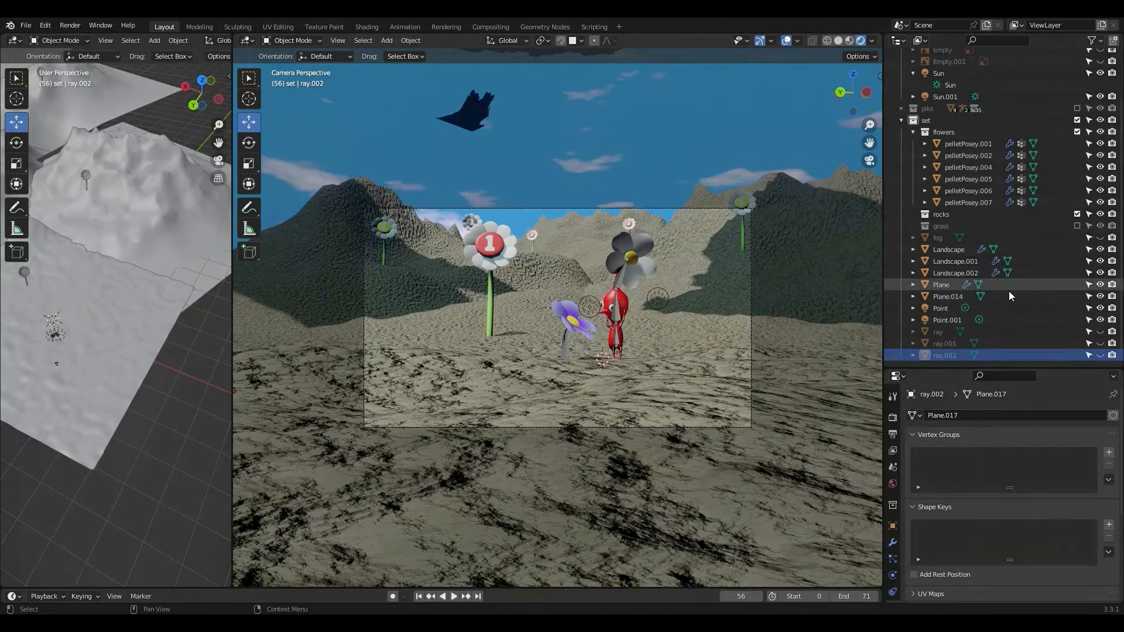
Step: Select the lights Point.001 and Point, and compare the character's lighting with both hidden and shown again
left_click(946, 319)
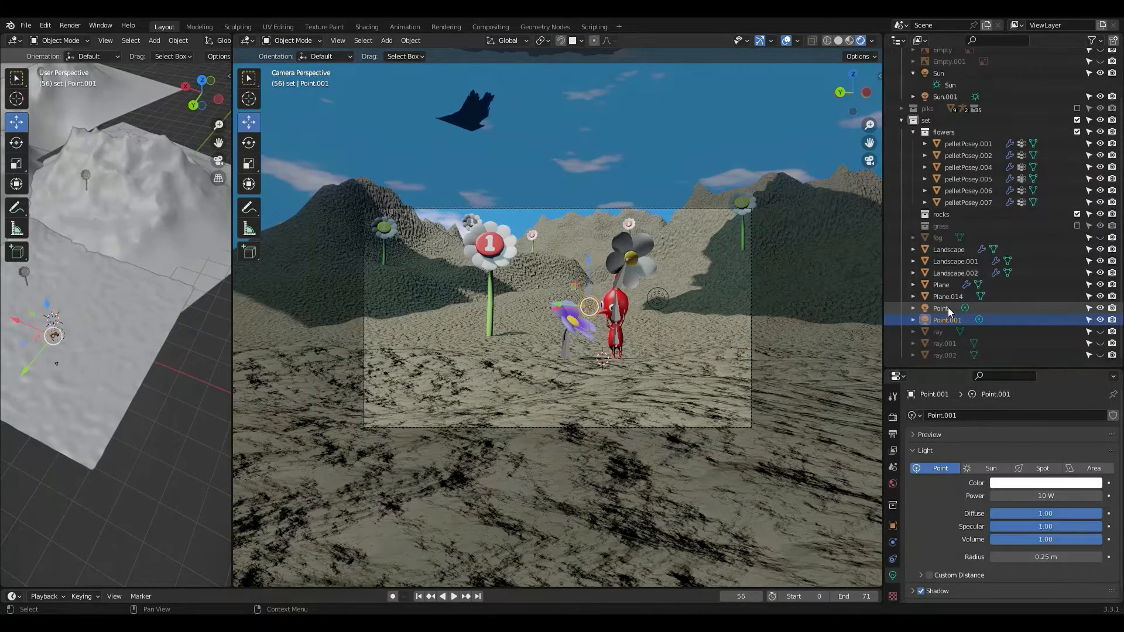
left_click(947, 308)
scroll(654, 295, "up", 1)
scroll(654, 295, "up", 2)
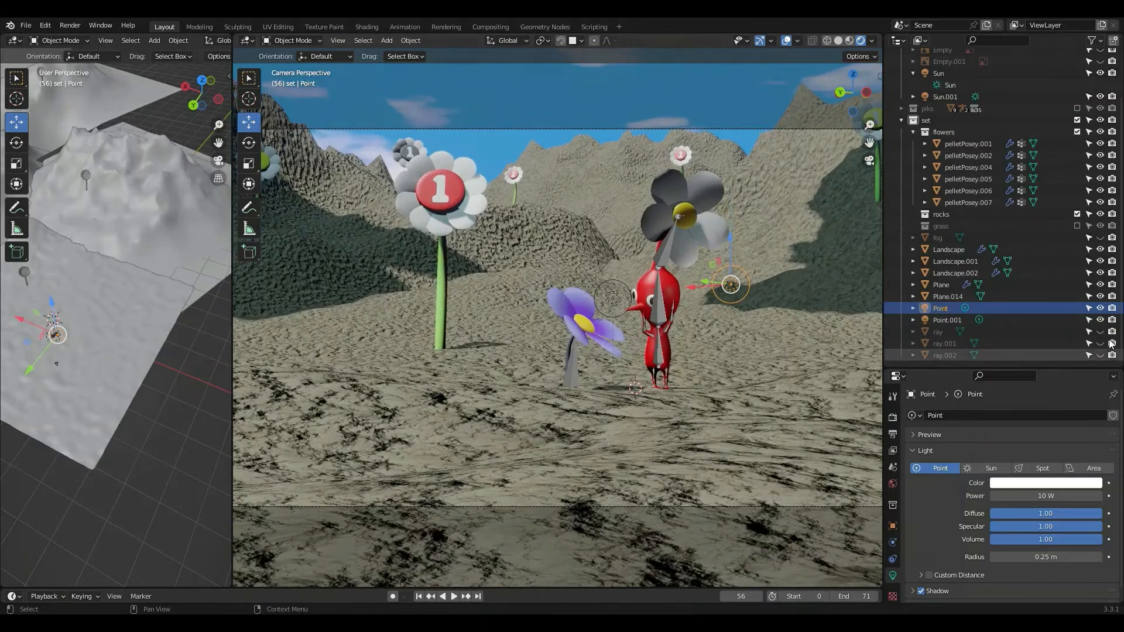
left_click(1100, 308)
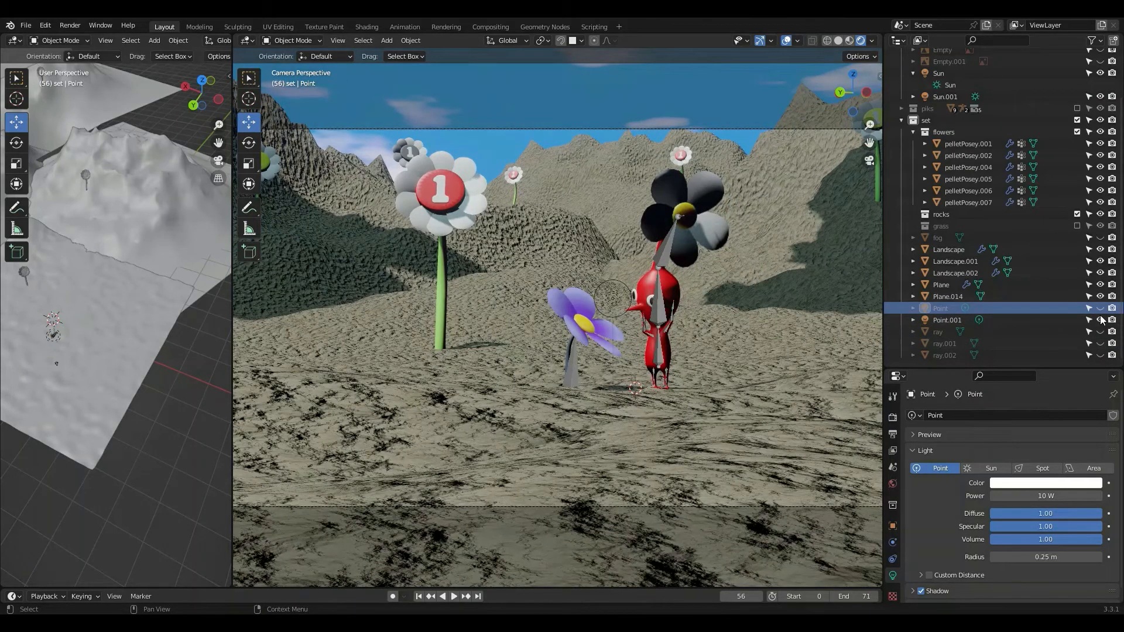
left_click(1100, 319)
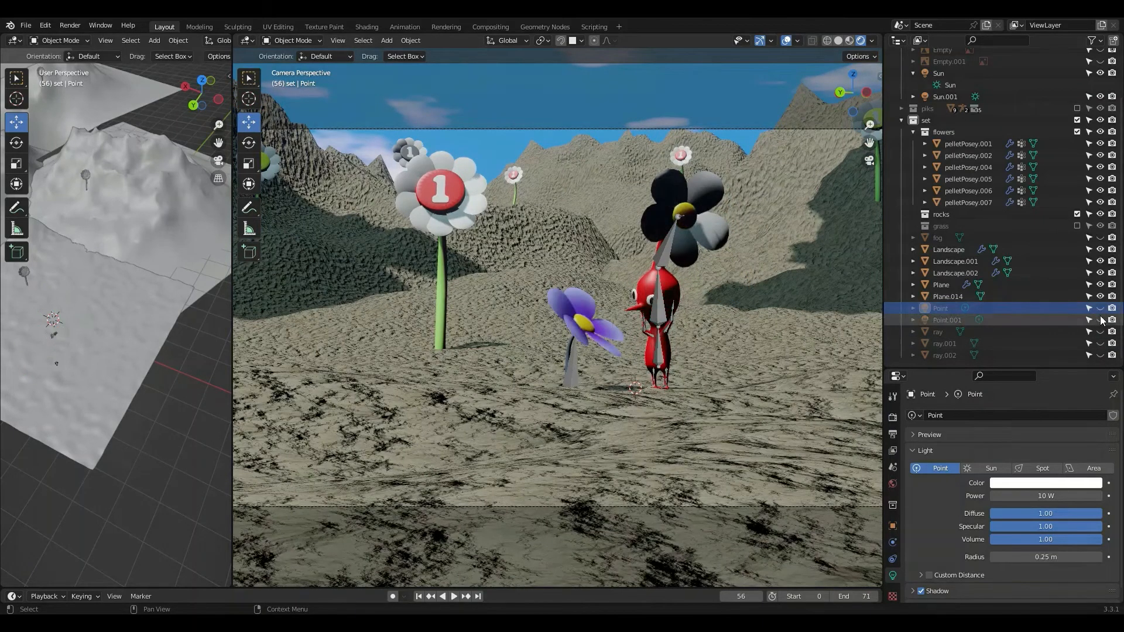
left_click(1100, 319)
left_click(1100, 308)
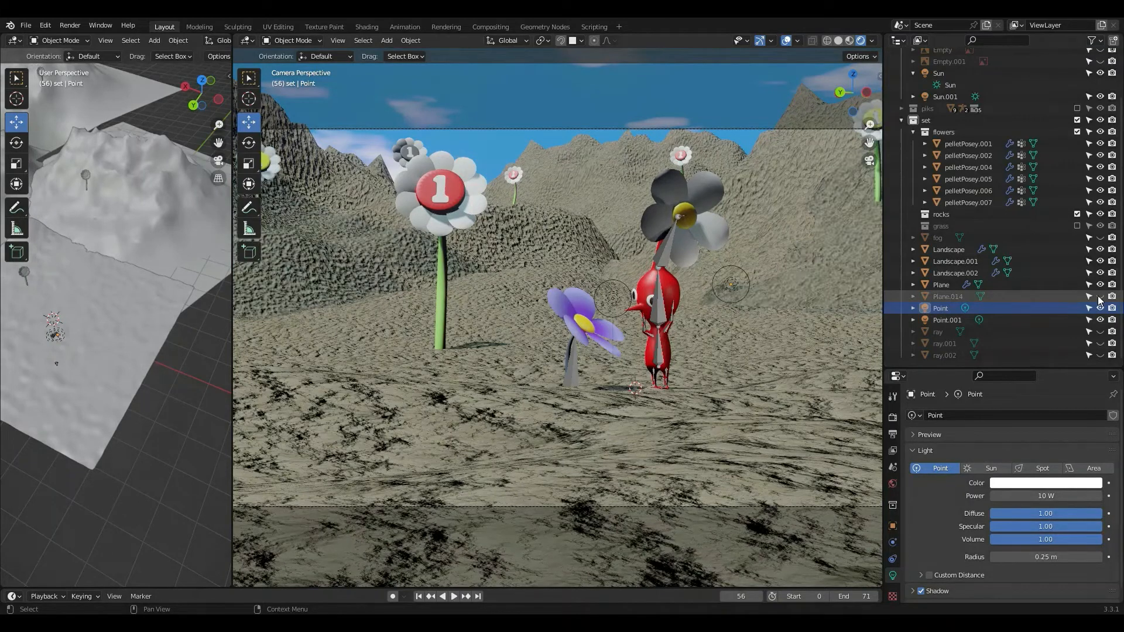
Step: Hide the cloud plane Plane.014 and preview the set with Plane, Landscape.002 and fog visibility each toggled and restored
left_click(1101, 285)
left_click(1100, 285)
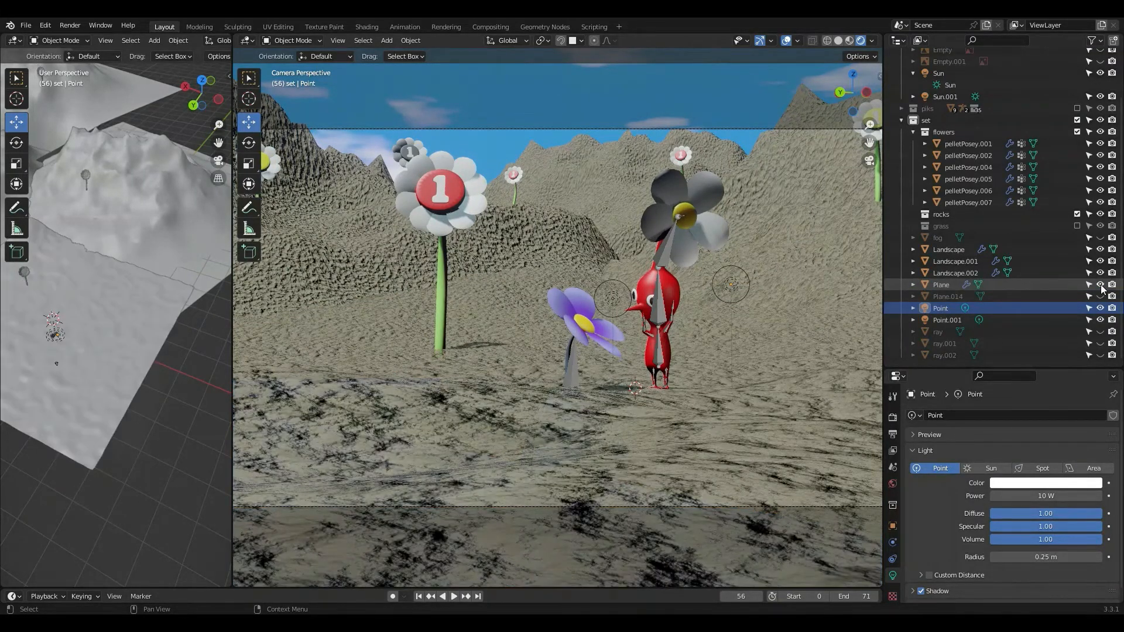
left_click(963, 274)
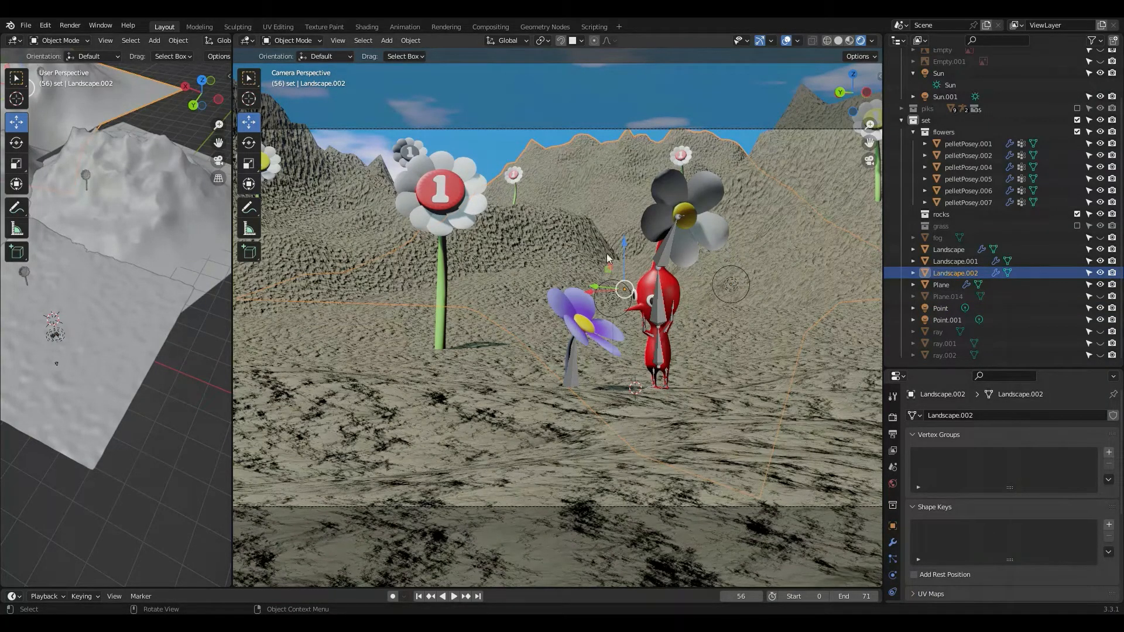
left_click(1100, 273)
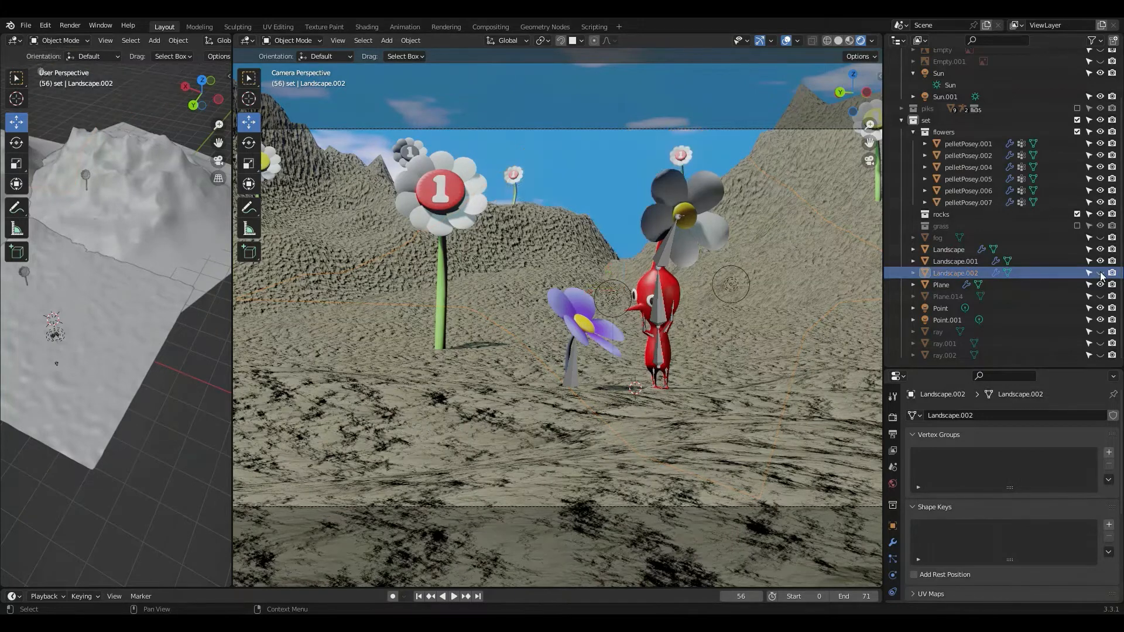
left_click(1100, 273)
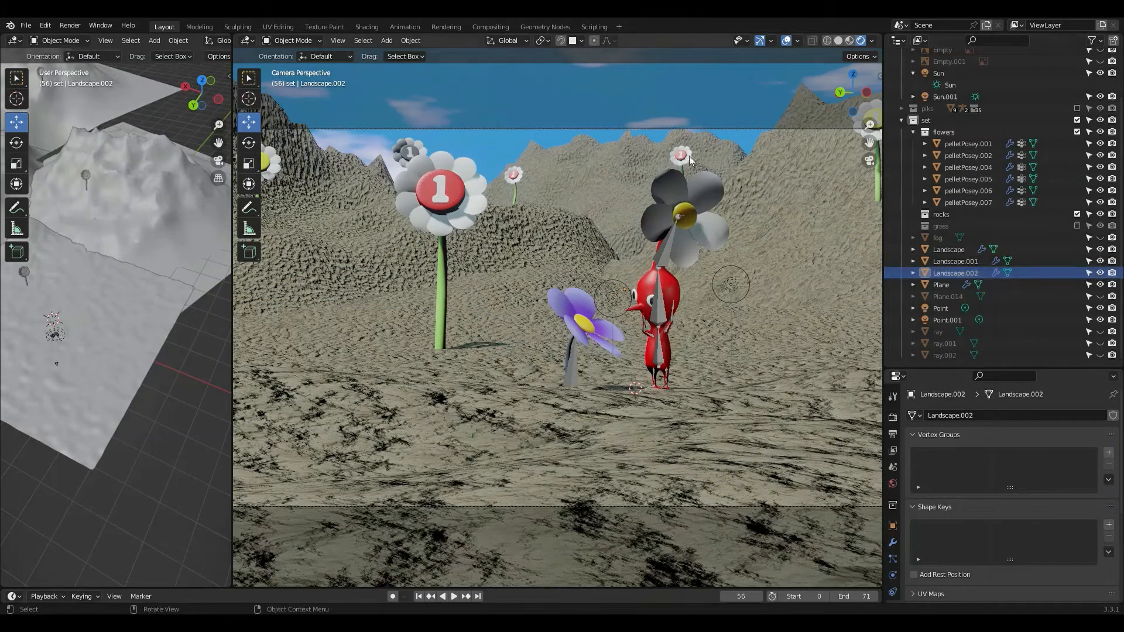
left_click(1100, 238)
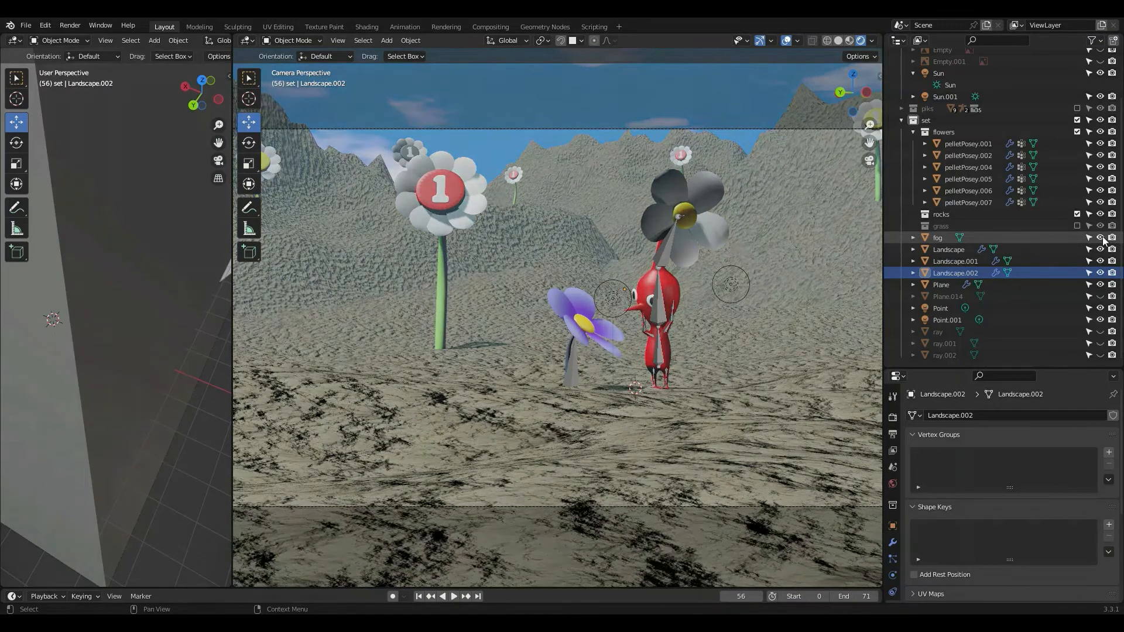
left_click(1100, 238)
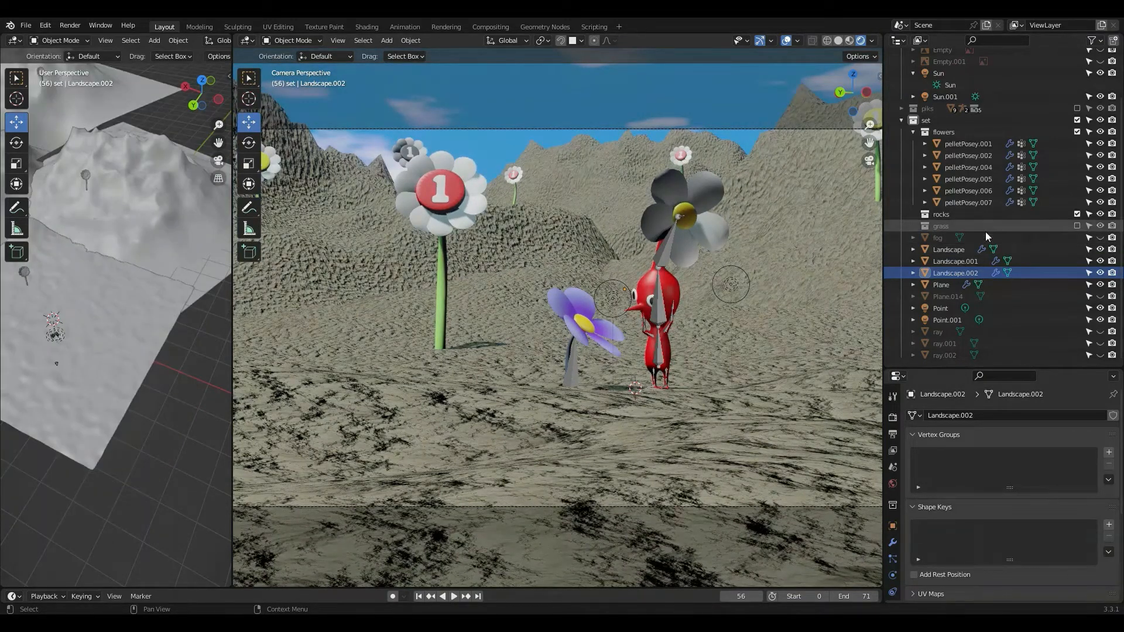
Step: Duplicate the red pellet flower pelletPosey.004 and place the copy between the original and the red character
scroll(1012, 254, "up", 3)
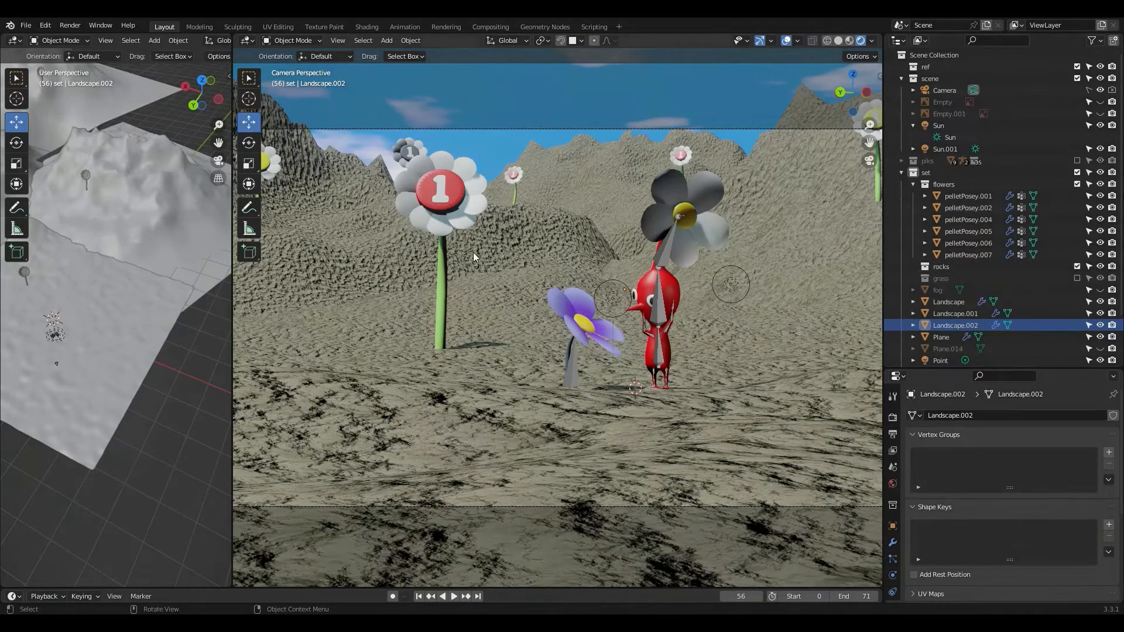
left_click(437, 283)
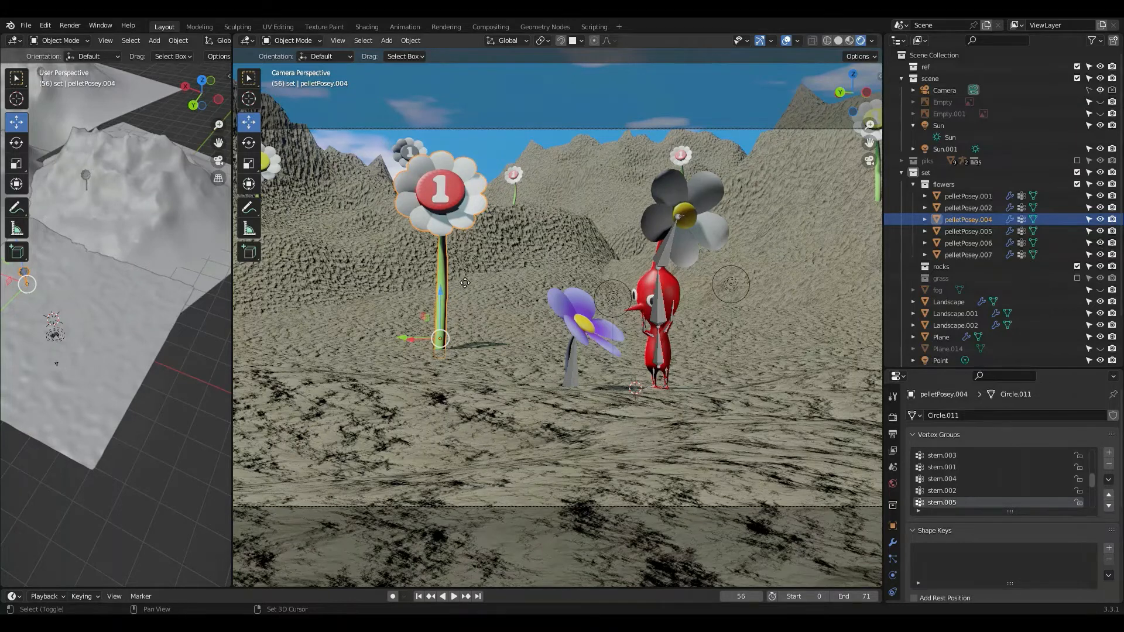
key("shift+d")
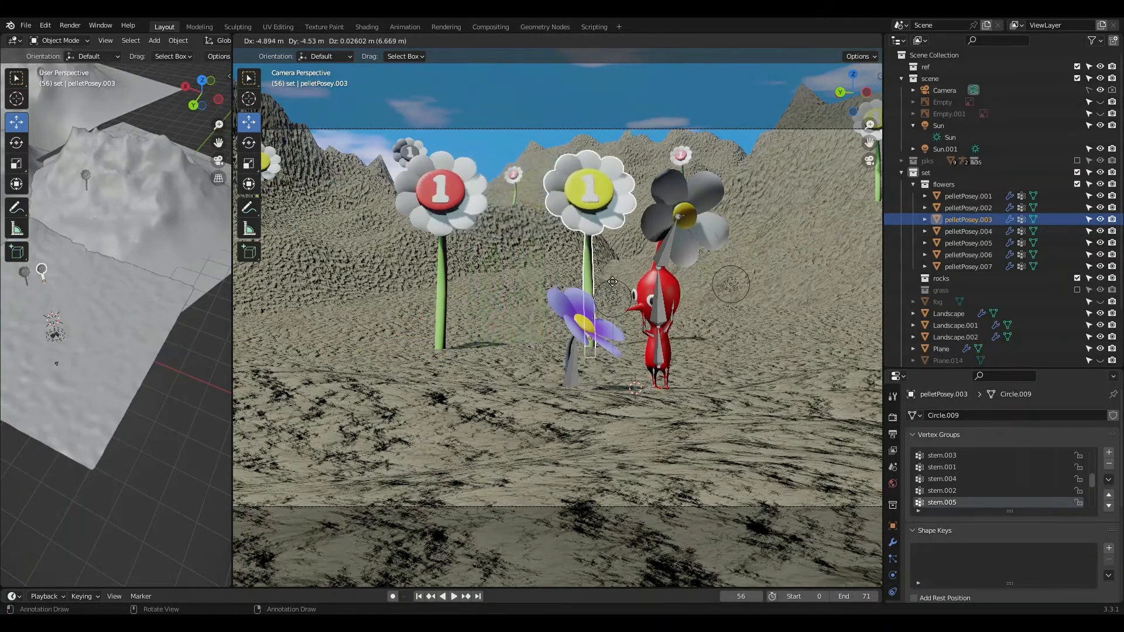
left_click(613, 281)
Step: Place three more pellet flower copies around the red flower: one beside it and two in front
key("shift+d")
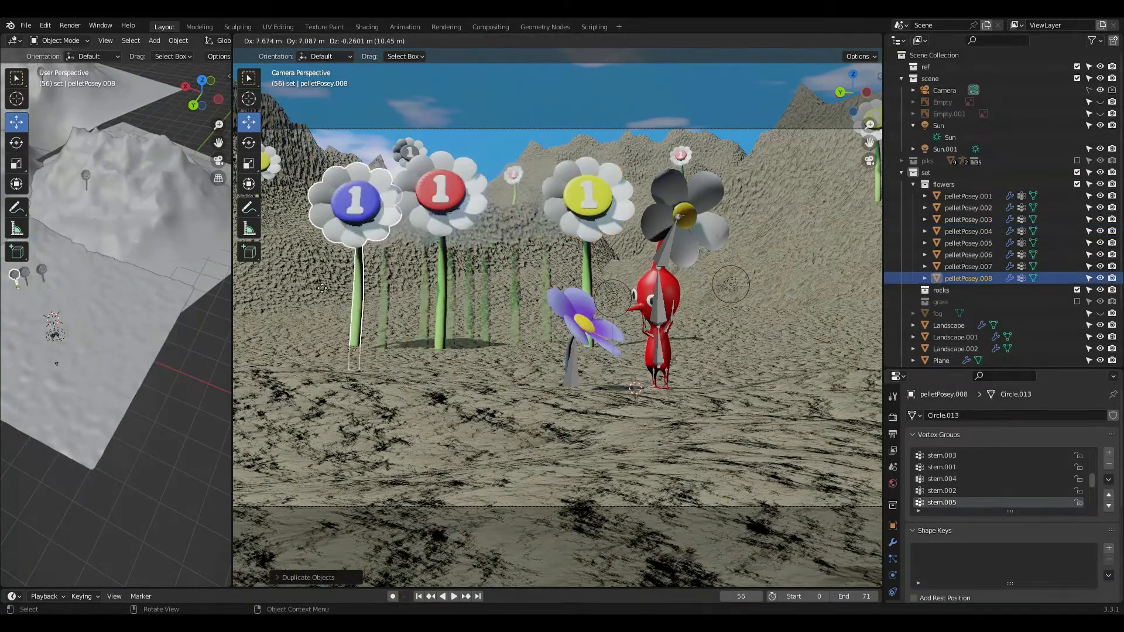
left_click(322, 289)
key("shift+d")
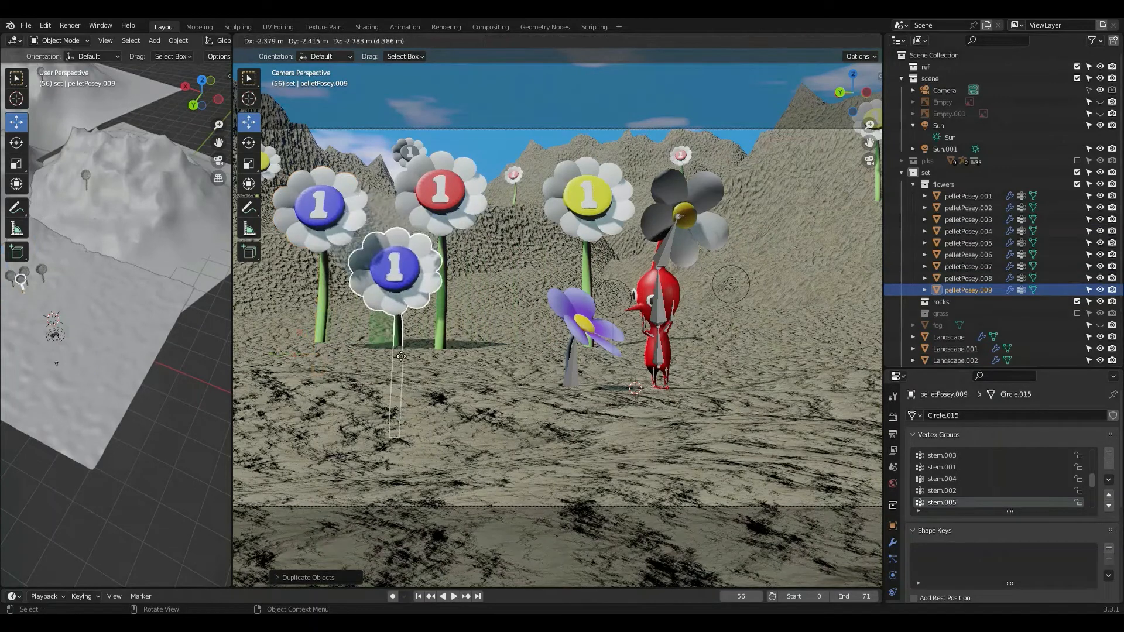
left_click(401, 356)
key("shift+d")
left_click(515, 301)
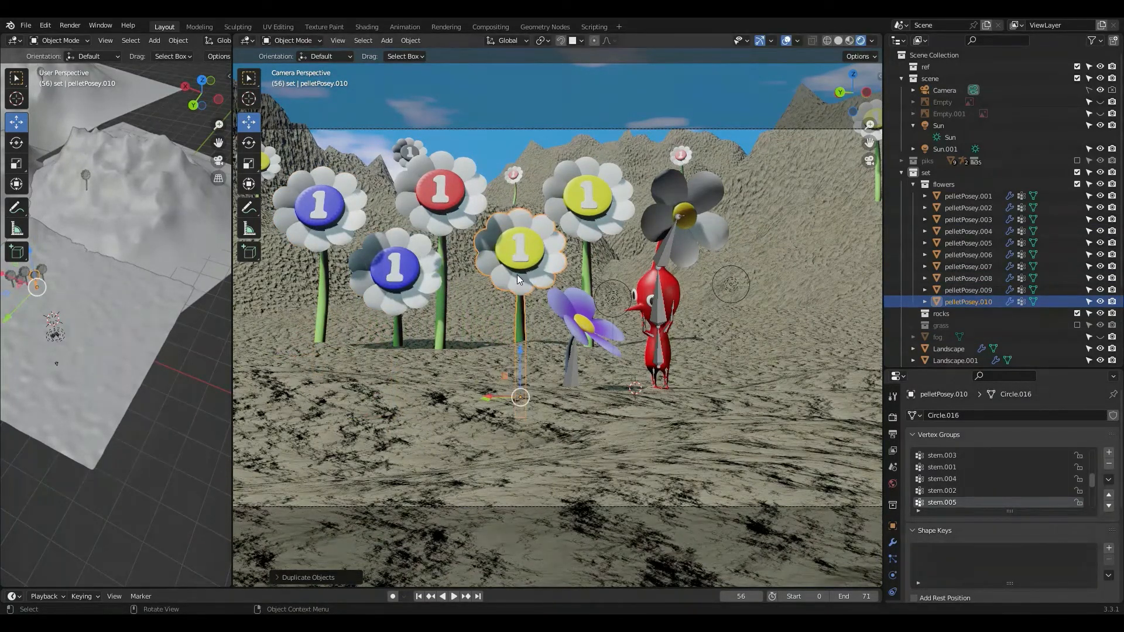
Step: Delete the three newest pellet flower copies, pelletPosey.010, pelletPosey.009 and pelletPosey.008
key("Delete")
left_click(402, 227)
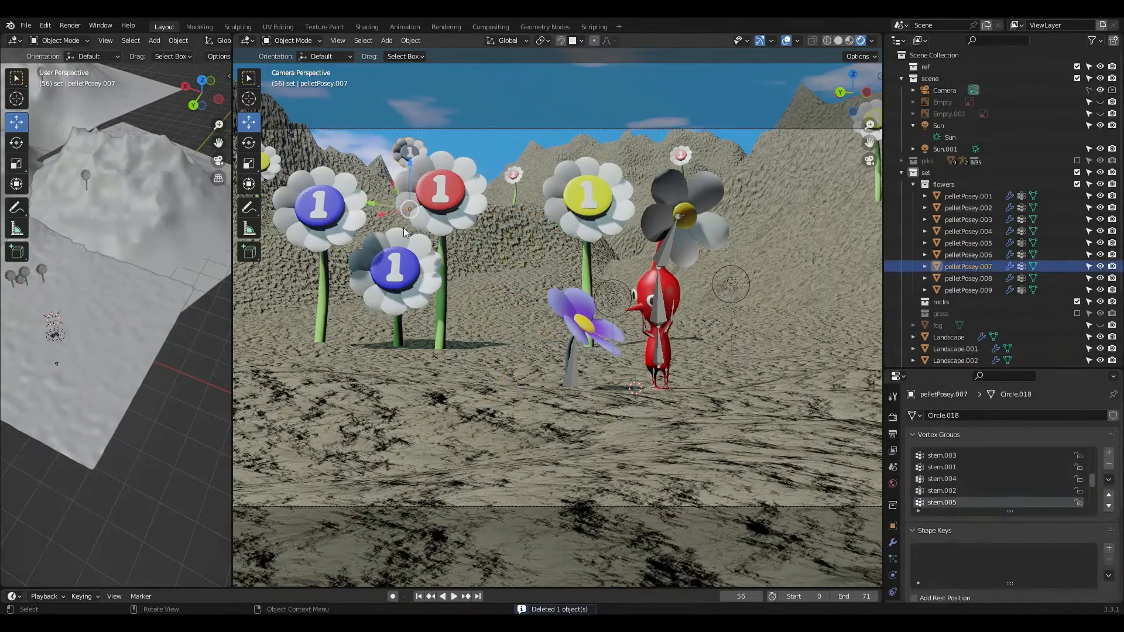
left_click(405, 295)
key("Delete")
left_click(315, 214)
key("Delete")
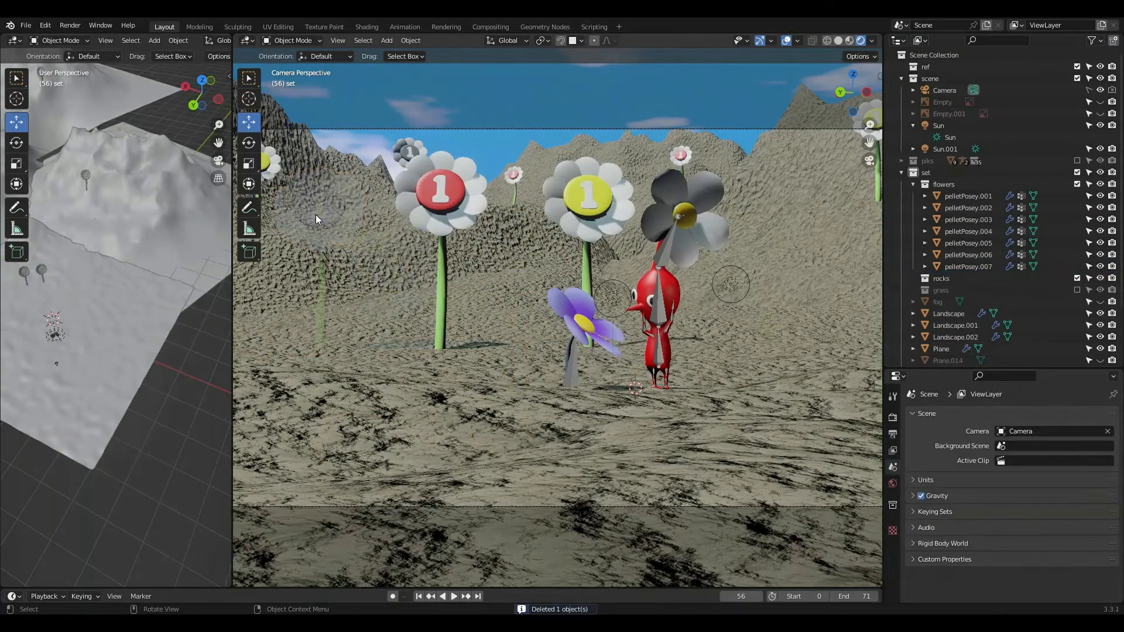
Step: Show the random pellets material of pelletPosey.004 in the Shading workspace and delete the unused Geometry node above Object Info
left_click(443, 181)
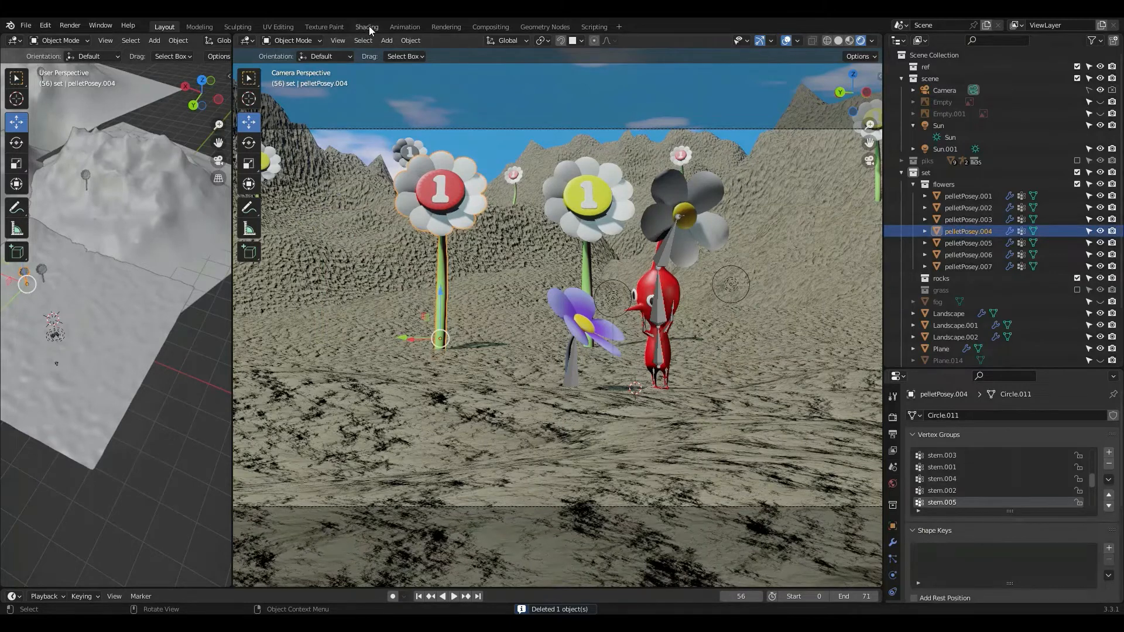
left_click(368, 26)
middle_click_drag(531, 535, 820, 521)
scroll(379, 525, "down", 5)
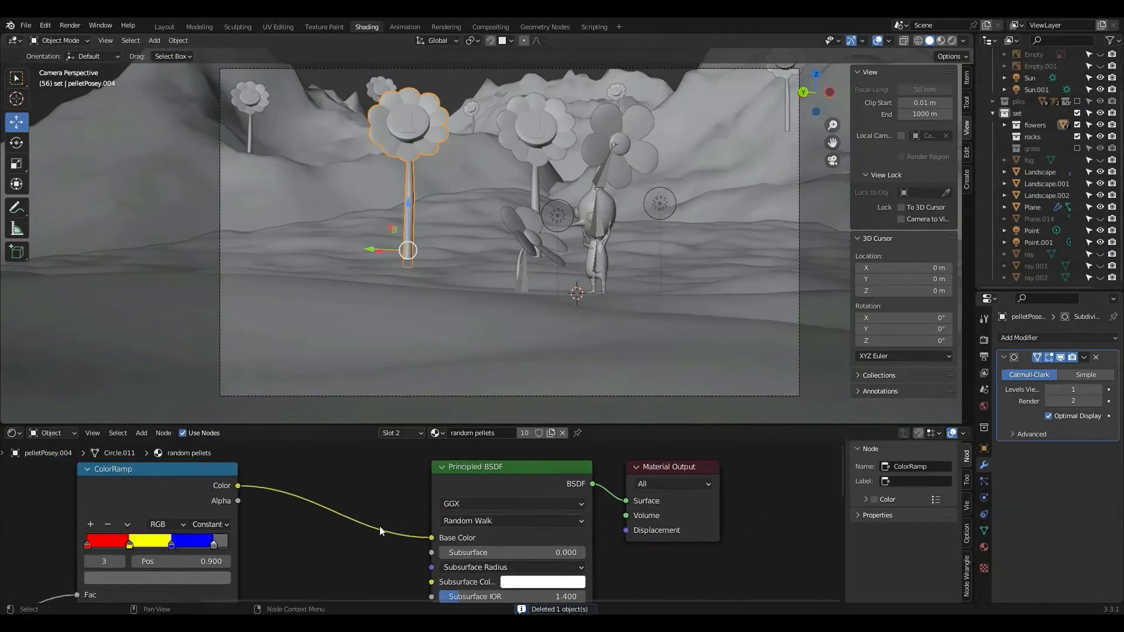
middle_click_drag(313, 517, 601, 587)
scroll(372, 547, "down", 4)
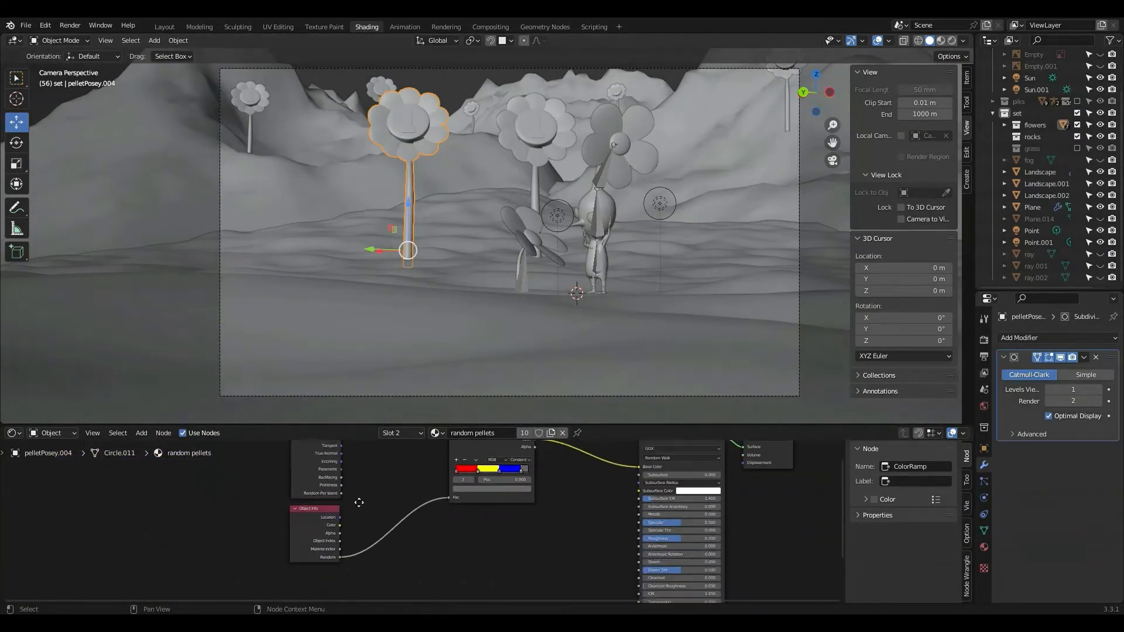
middle_click_drag(356, 501, 356, 546)
left_click(298, 498)
key("x")
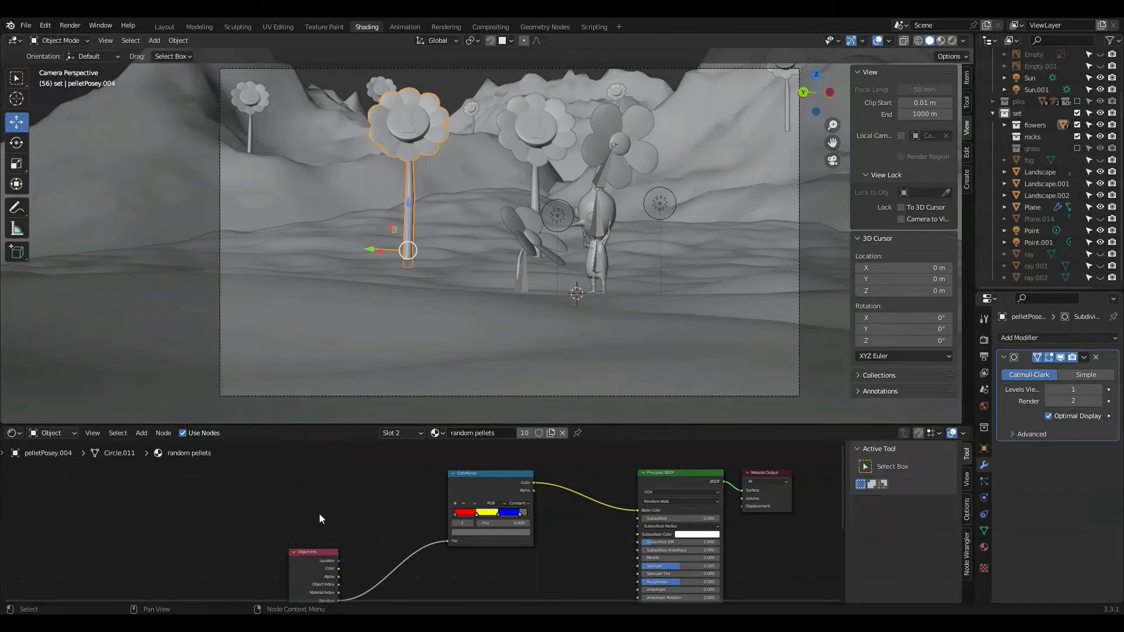
Step: Move the Object Info node close to the ColorRamp and examine how Random feeds the ramp's constant colour bands
middle_click_drag(318, 513, 309, 472)
scroll(278, 577, "up", 3)
left_click_drag(179, 532, 322, 404)
middle_click_drag(512, 496, 412, 582)
scroll(423, 535, "up", 3)
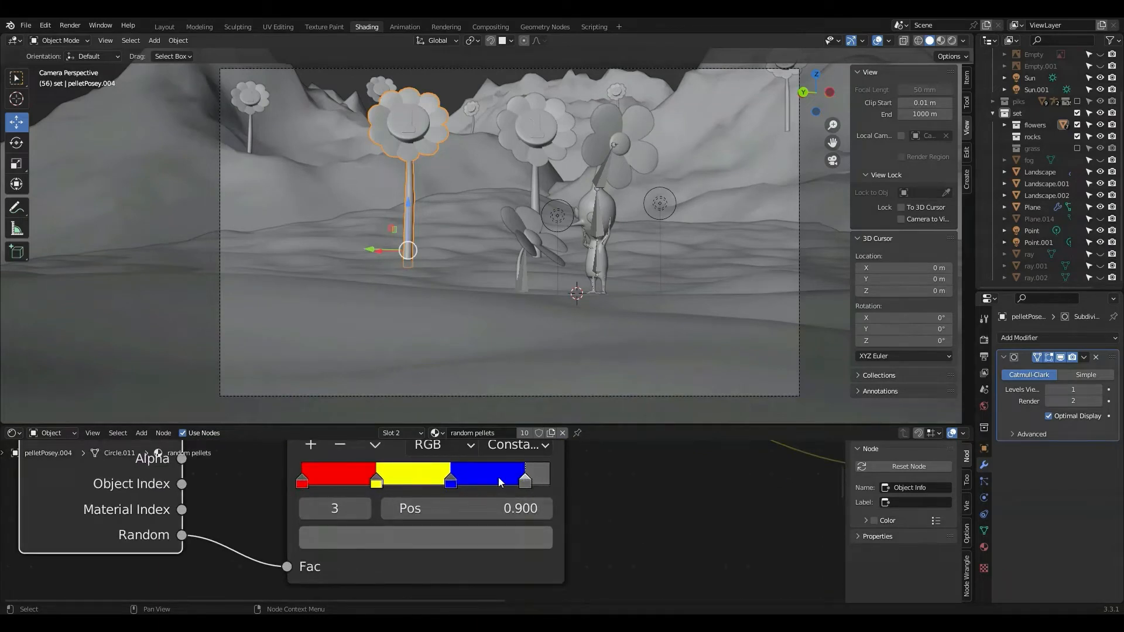
left_click_drag(64, 508, 42, 534)
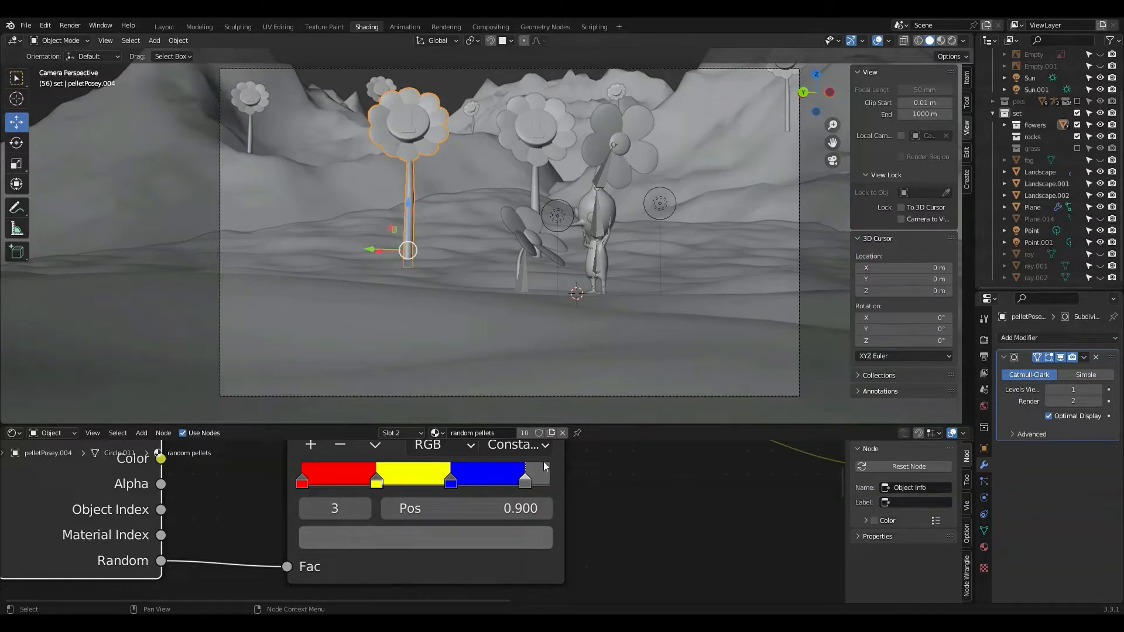
Step: Move the Principled BSDF node closer to the ColorRamp in the random pellets material
middle_click_drag(645, 505, 468, 510)
scroll(493, 486, "down", 2)
scroll(515, 514, "down", 5)
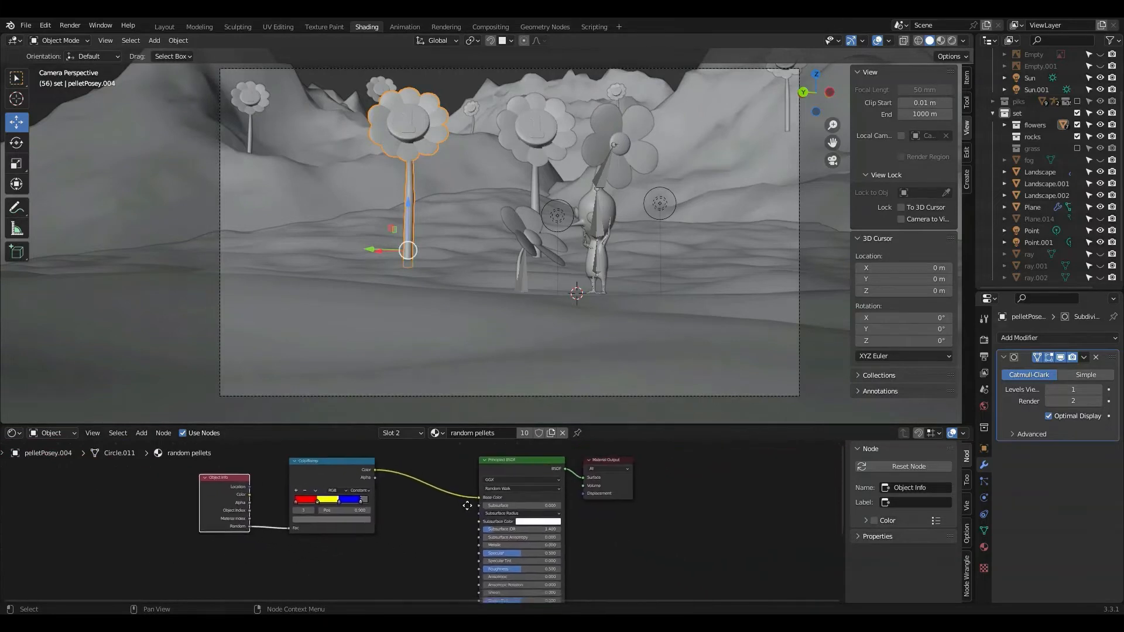
left_click_drag(509, 483, 483, 476)
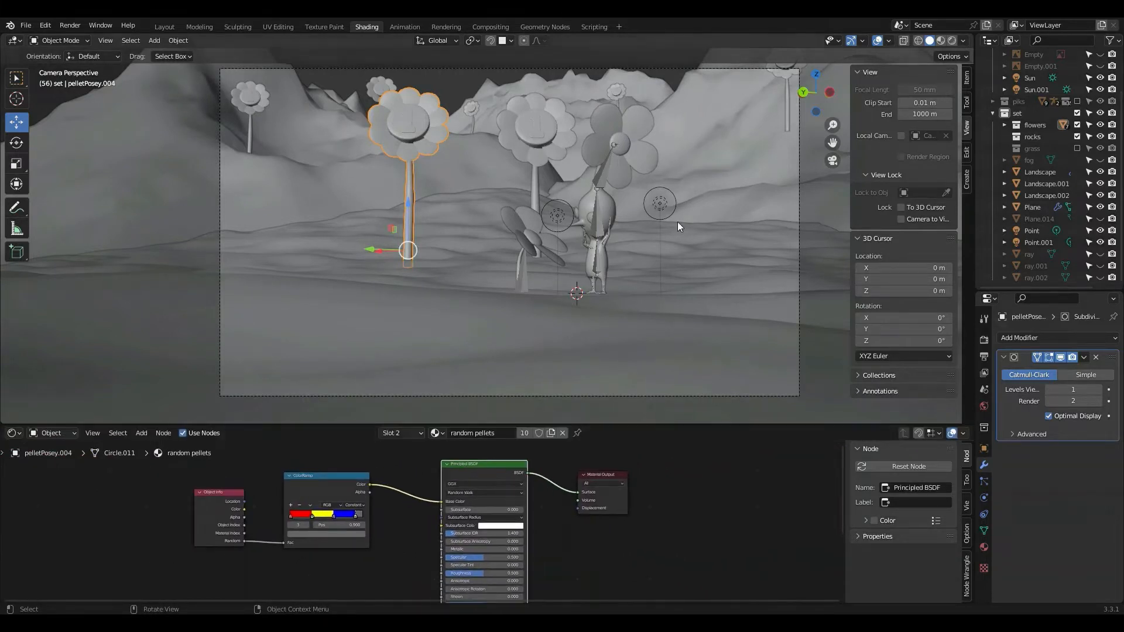
Step: Select the red character, switch the viewport to material preview and examine the node network of its bodies material
left_click(610, 213)
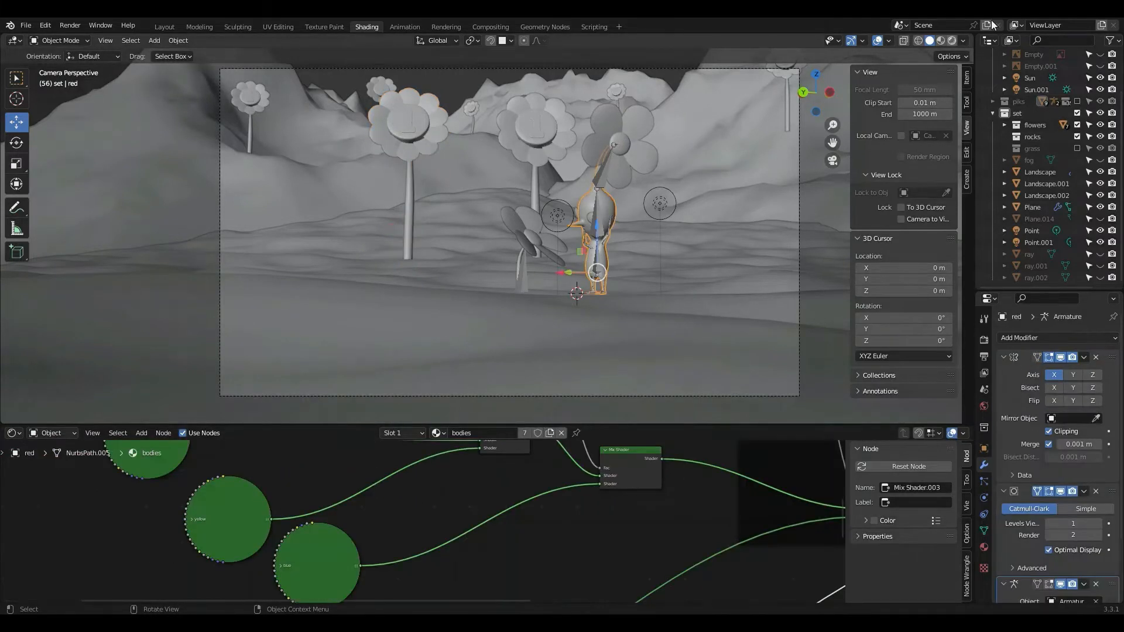
left_click(941, 40)
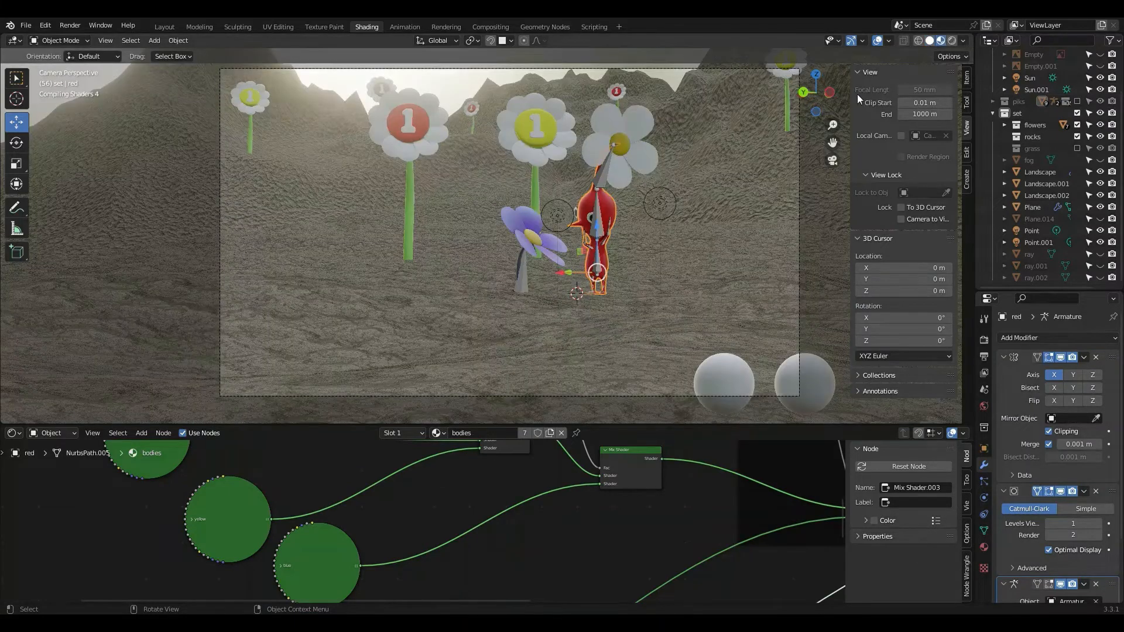
scroll(579, 526, "down", 10)
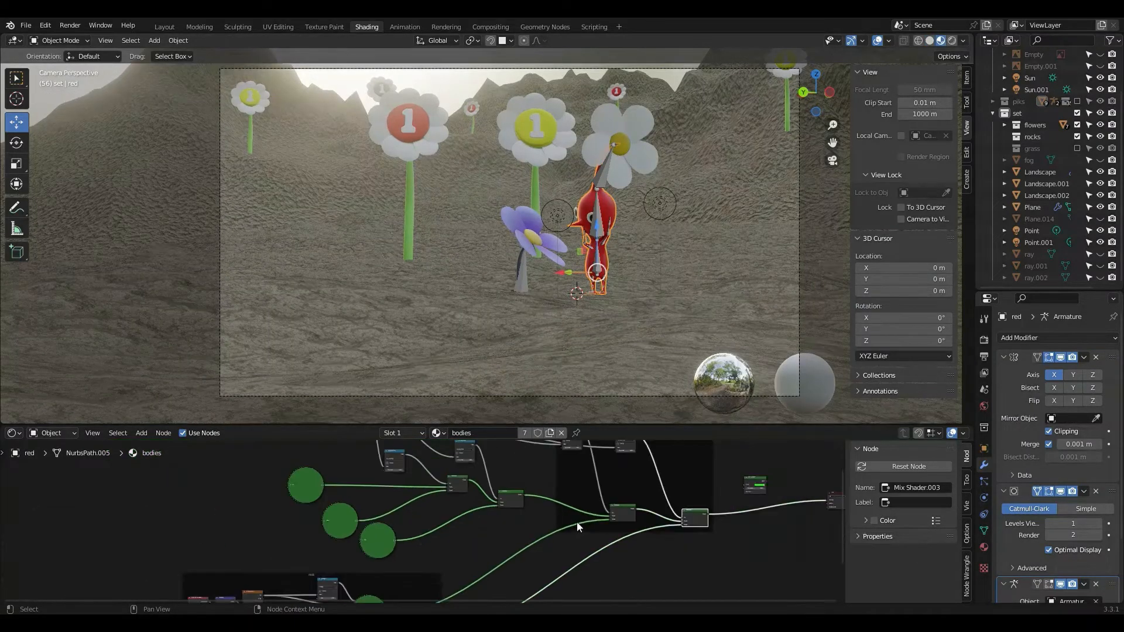
middle_click_drag(481, 532, 548, 493)
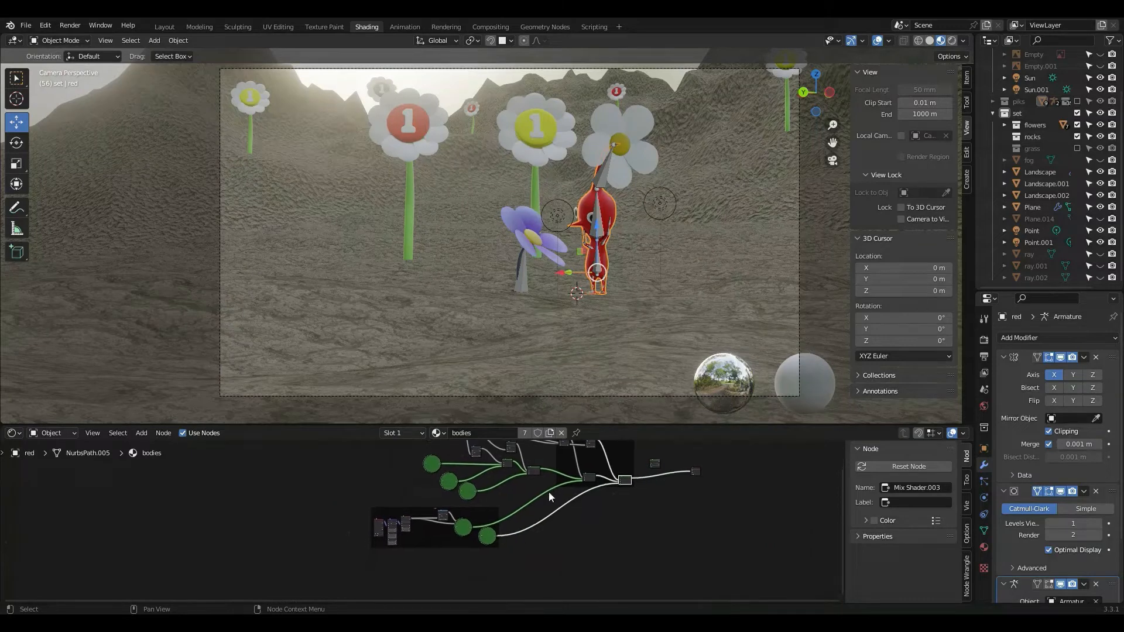
scroll(480, 536, "up", 2)
scroll(479, 536, "up", 1)
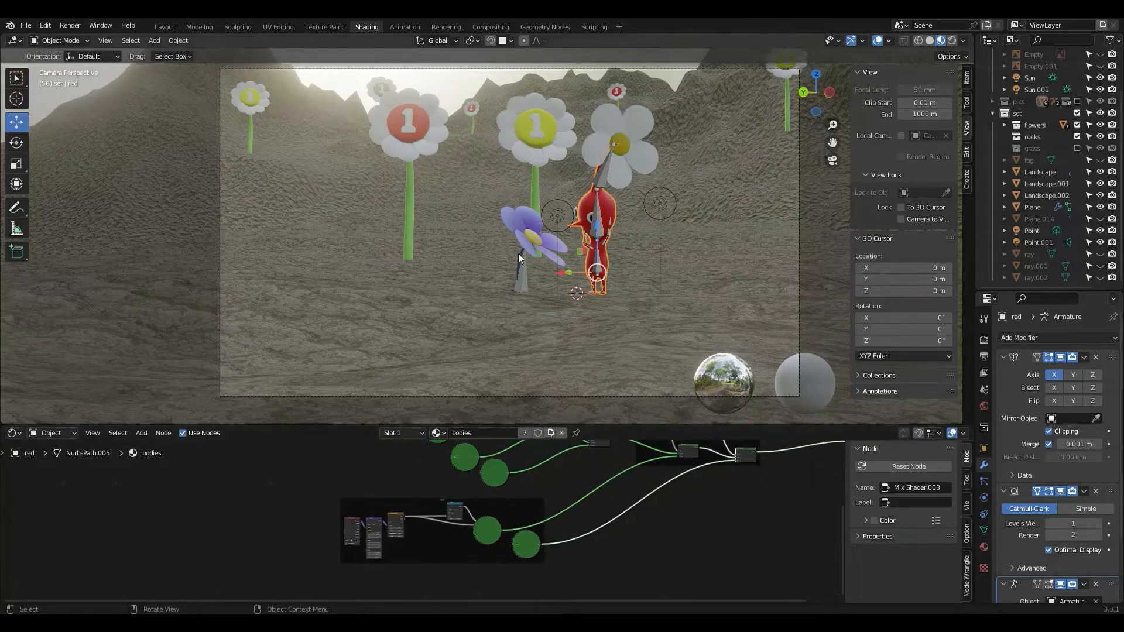
Step: Select the purple flower's stem, hide the viewport overlays, and compare flower and character up close in rendered and material preview shading
left_click(518, 254)
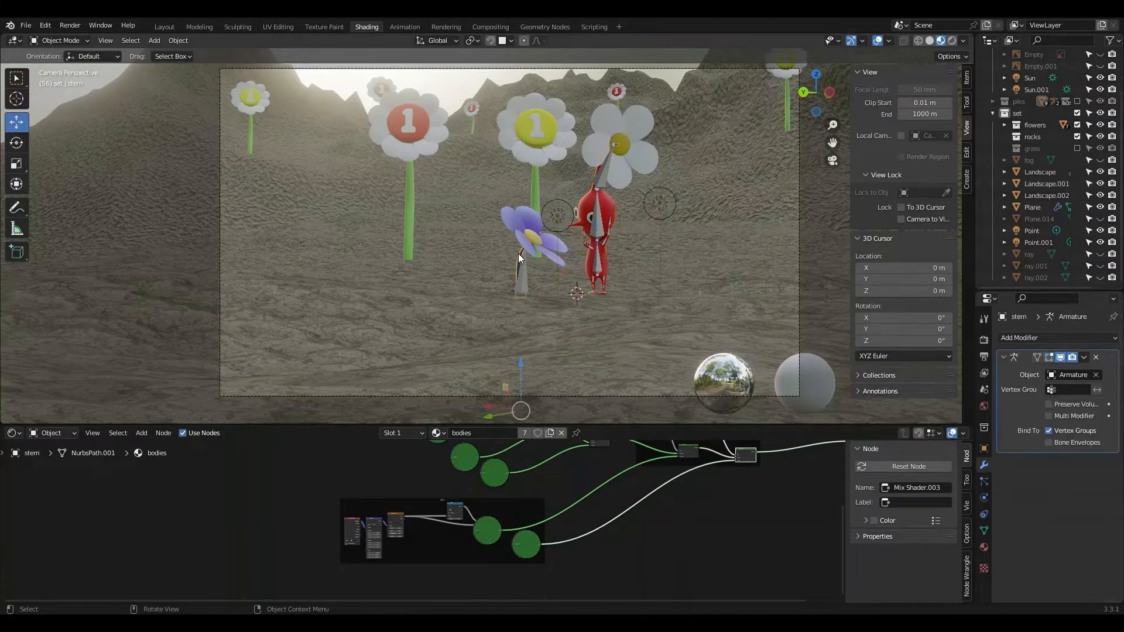
left_click(878, 39)
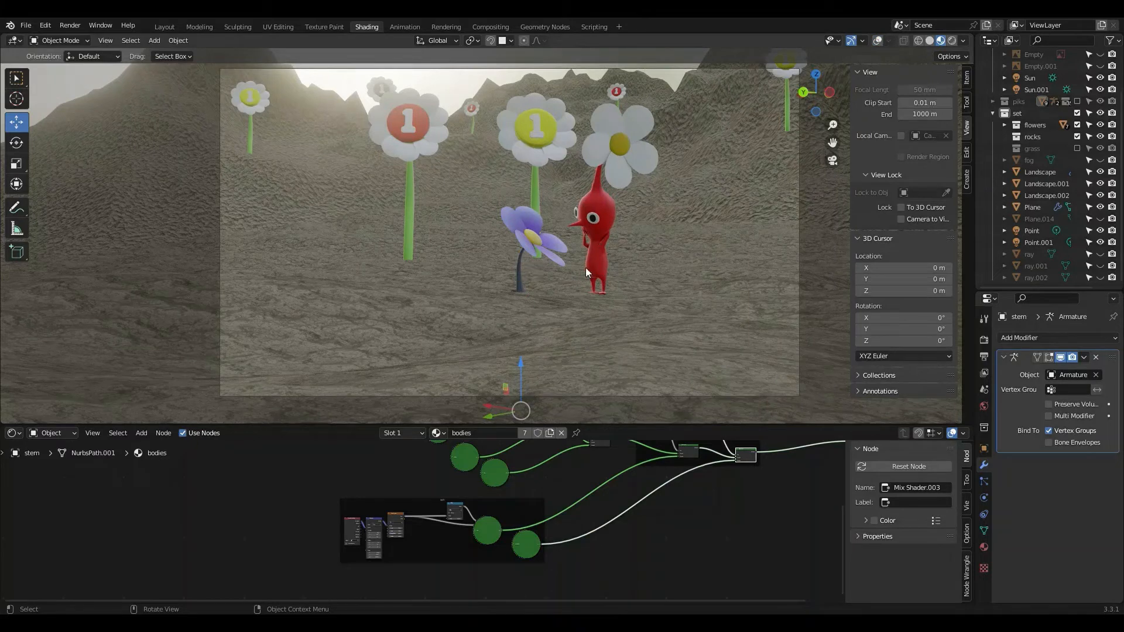
scroll(676, 190, "up", 6)
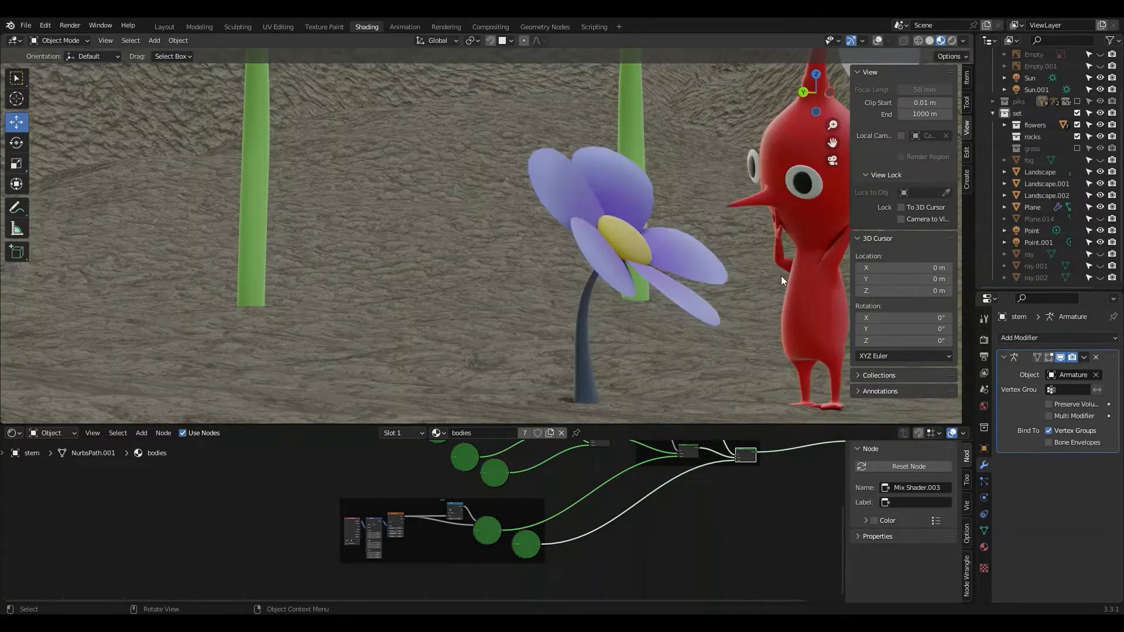
middle_click_drag(780, 276, 567, 306)
scroll(722, 280, "up", 3)
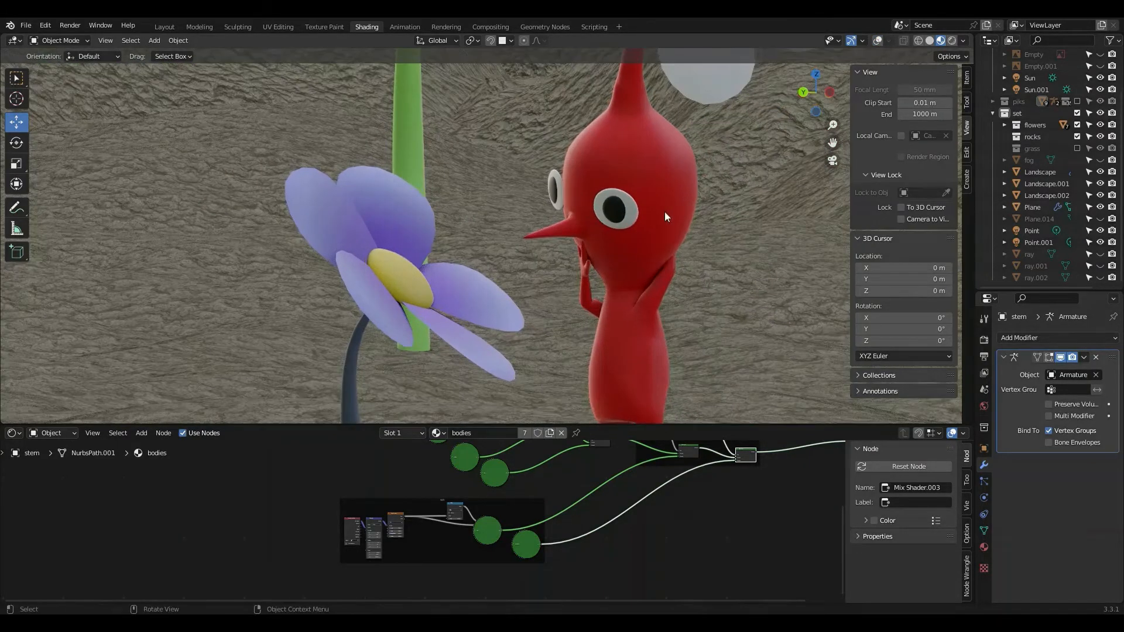
left_click(952, 41)
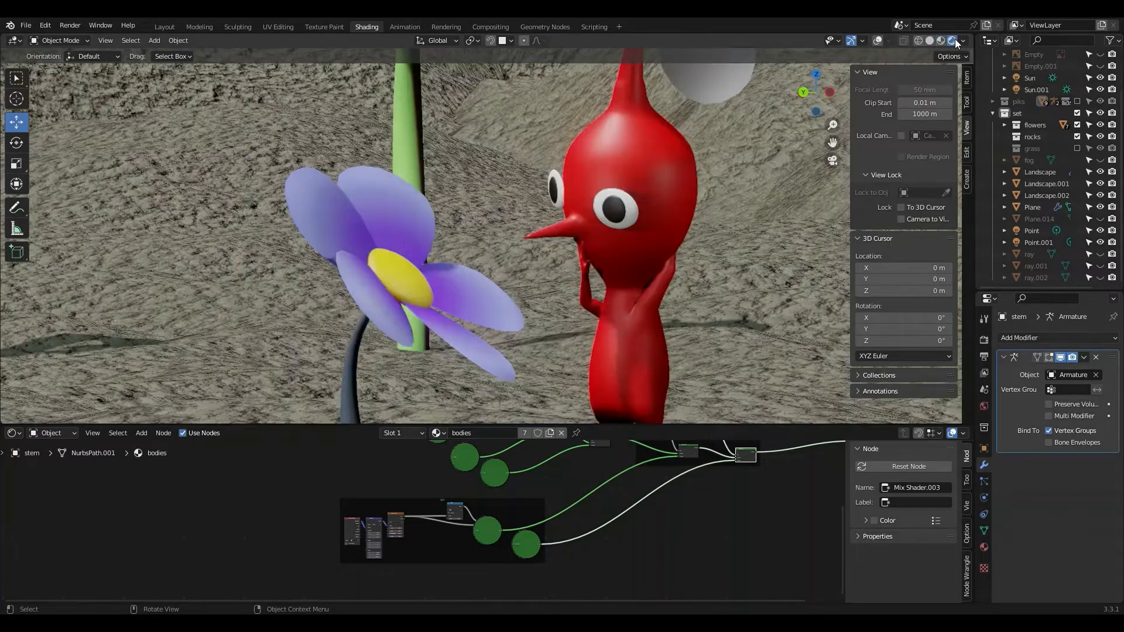
left_click(940, 40)
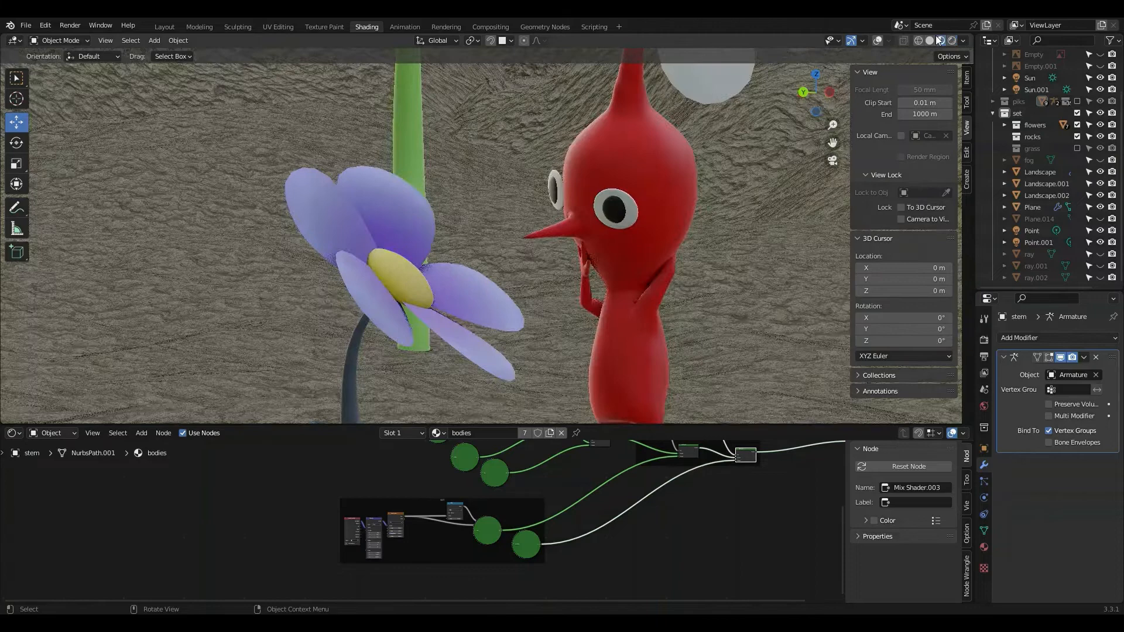
Step: Select the red character's body and examine the Object Info and Add nodes at the start of the bodies material
left_click(620, 154)
middle_click_drag(448, 516, 451, 579)
scroll(441, 495, "up", 5)
scroll(437, 494, "up", 4)
middle_click_drag(453, 453, 431, 601)
scroll(452, 522, "up", 3)
scroll(526, 504, "up", 2)
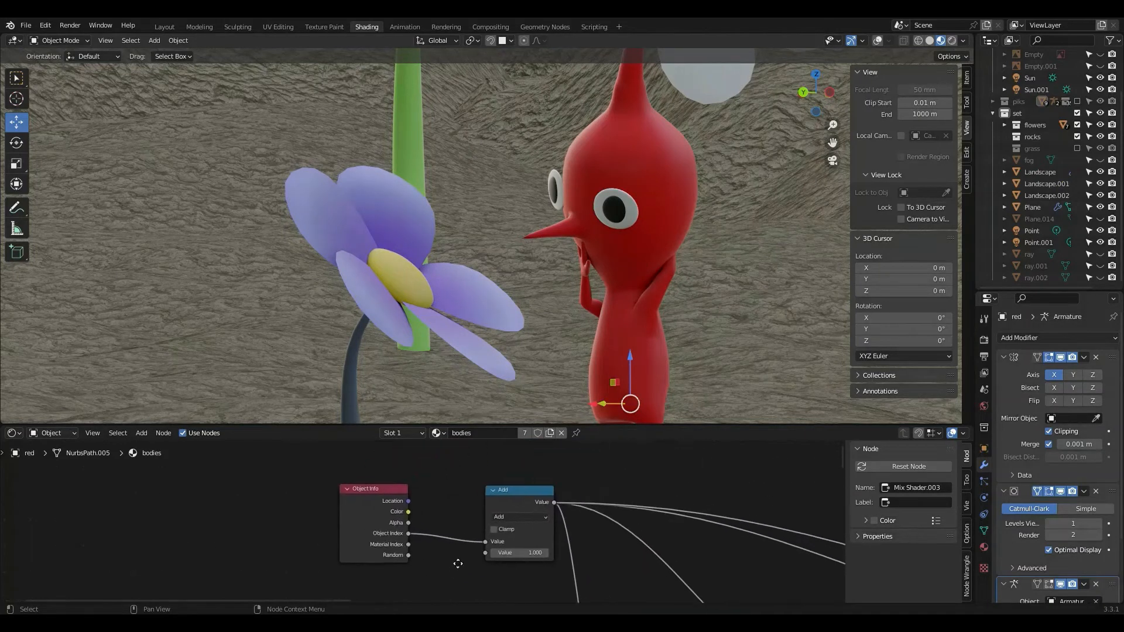
middle_click_drag(454, 554, 433, 535)
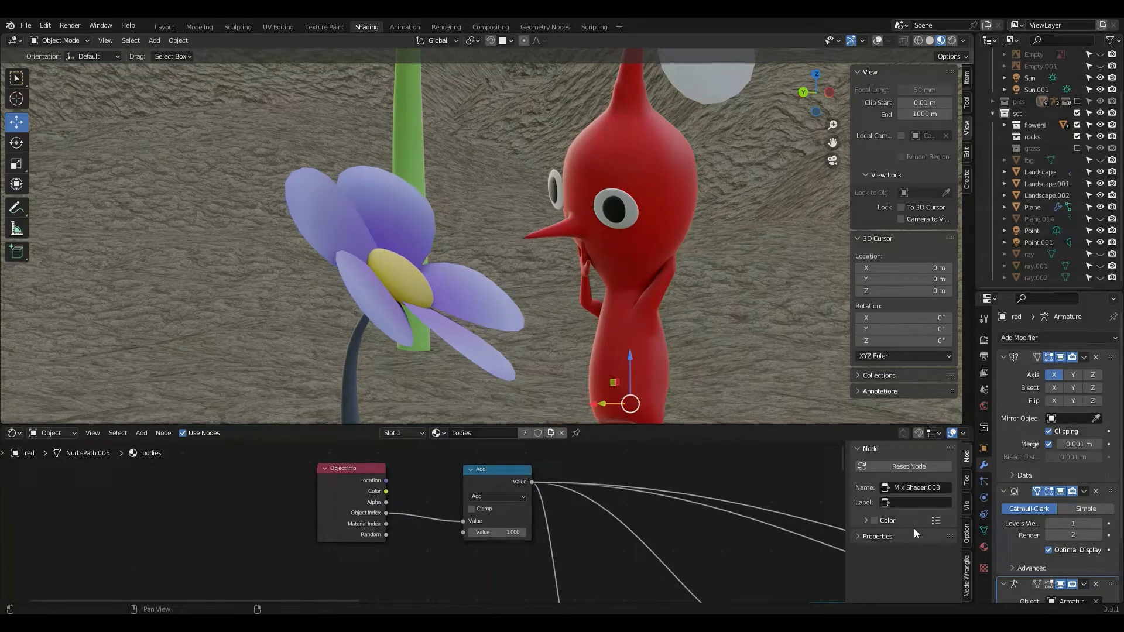
Step: Preview the red body's colour variants by raising its Pass Index to 1 and 2, and set it back to 0
left_click(985, 448)
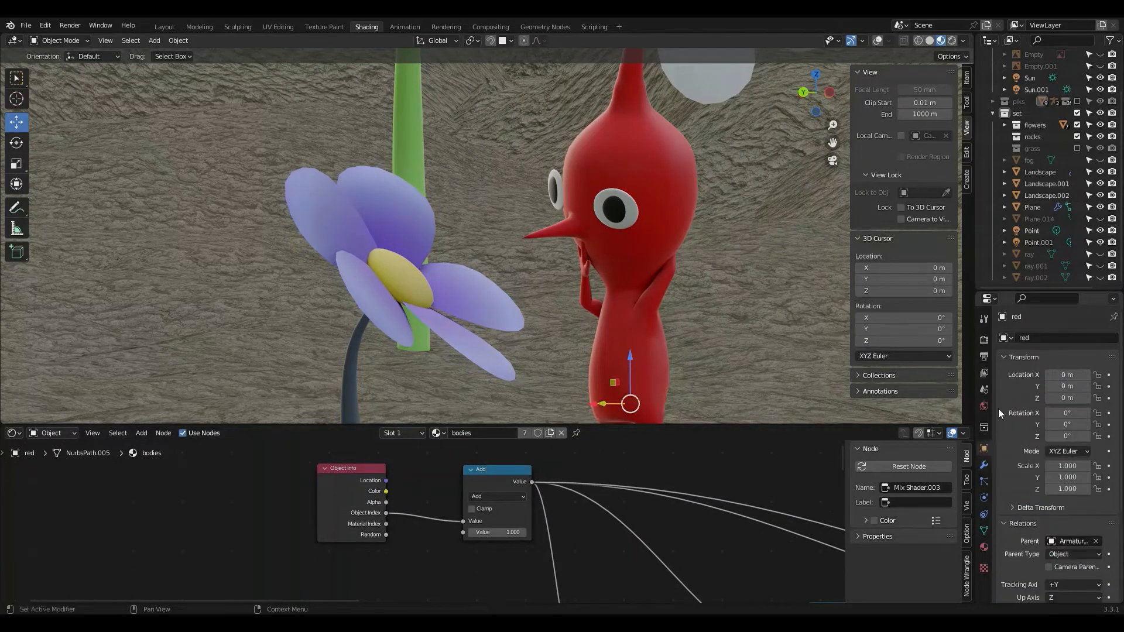
left_click(1007, 357)
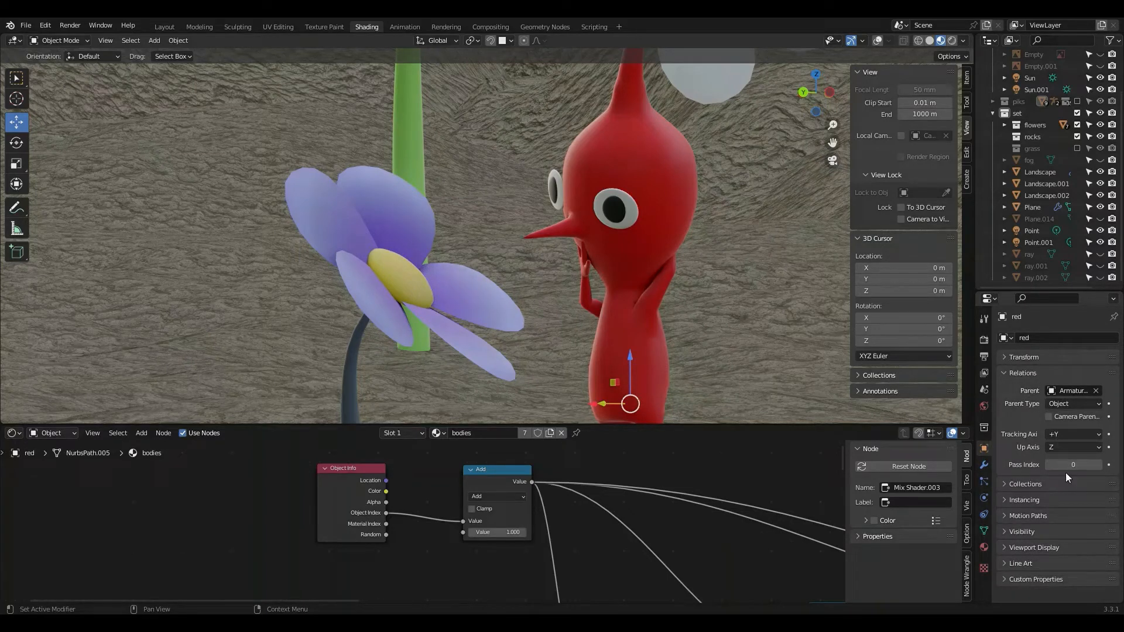
left_click(1101, 467)
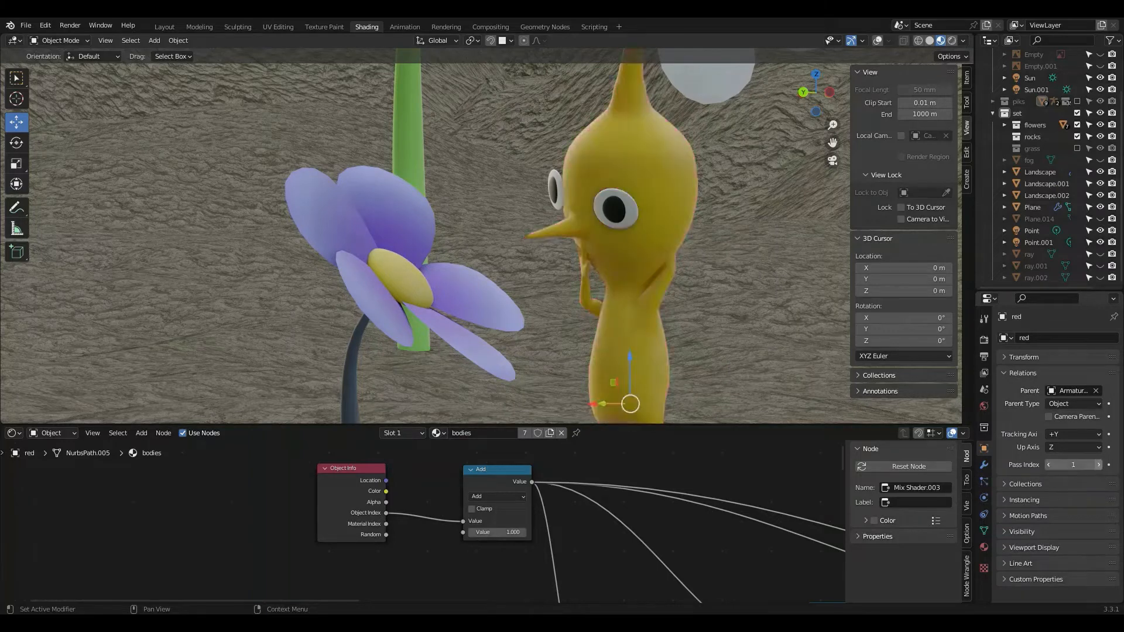
left_click(1102, 464)
left_click(1047, 466)
left_click(1048, 466)
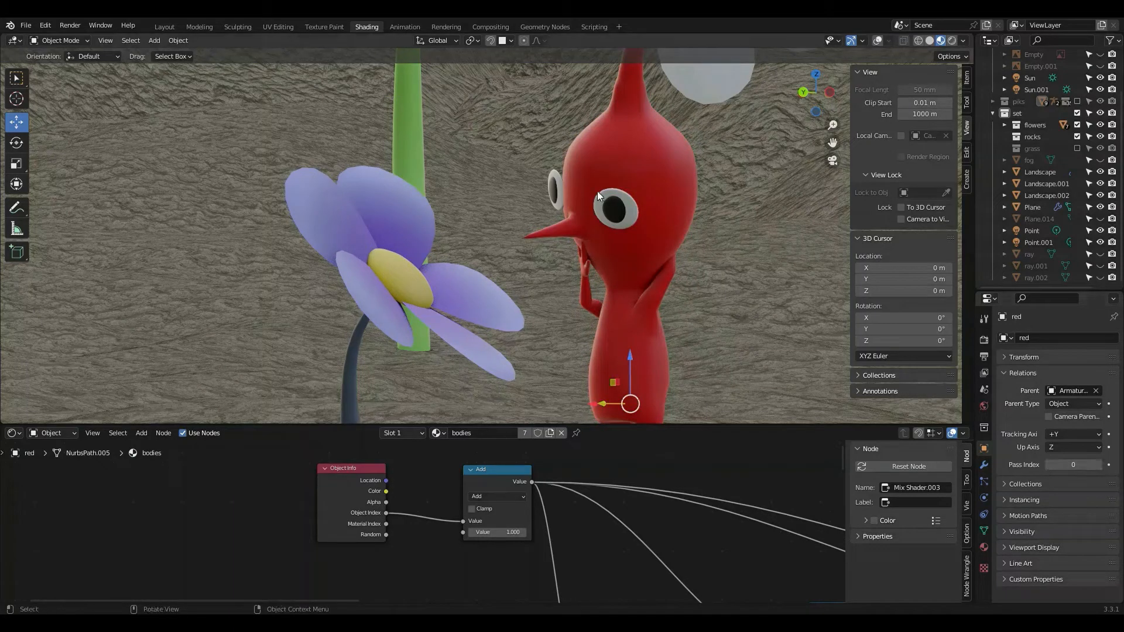
Step: Include the piks collection in the view layer
scroll(1055, 150, "up", 3)
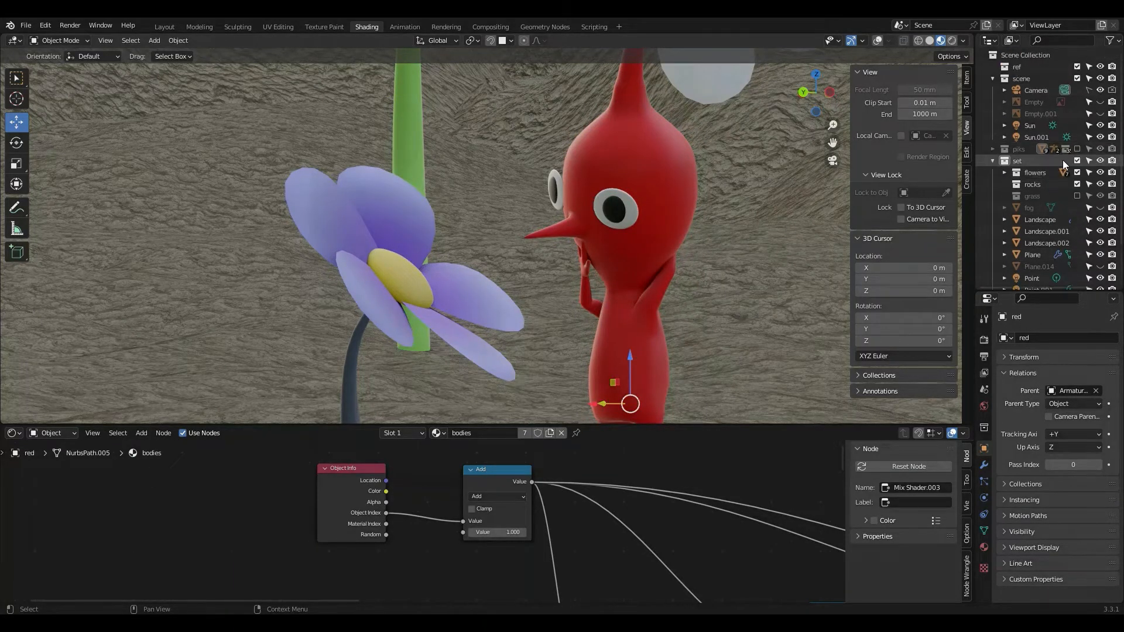
left_click(1077, 147)
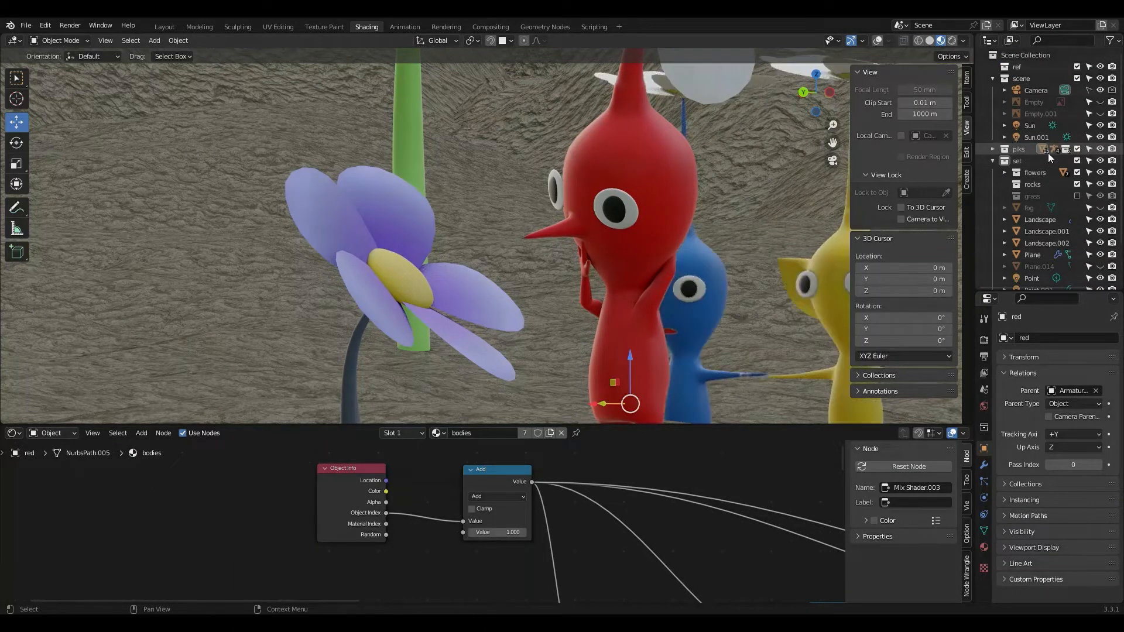
Step: Select the yellow body, the blue body and the purple flower's stem in turn to compare their Pass Index values
scroll(723, 310, "down", 4)
middle_click_drag(723, 311, 649, 310, "shift")
scroll(646, 302, "up", 2)
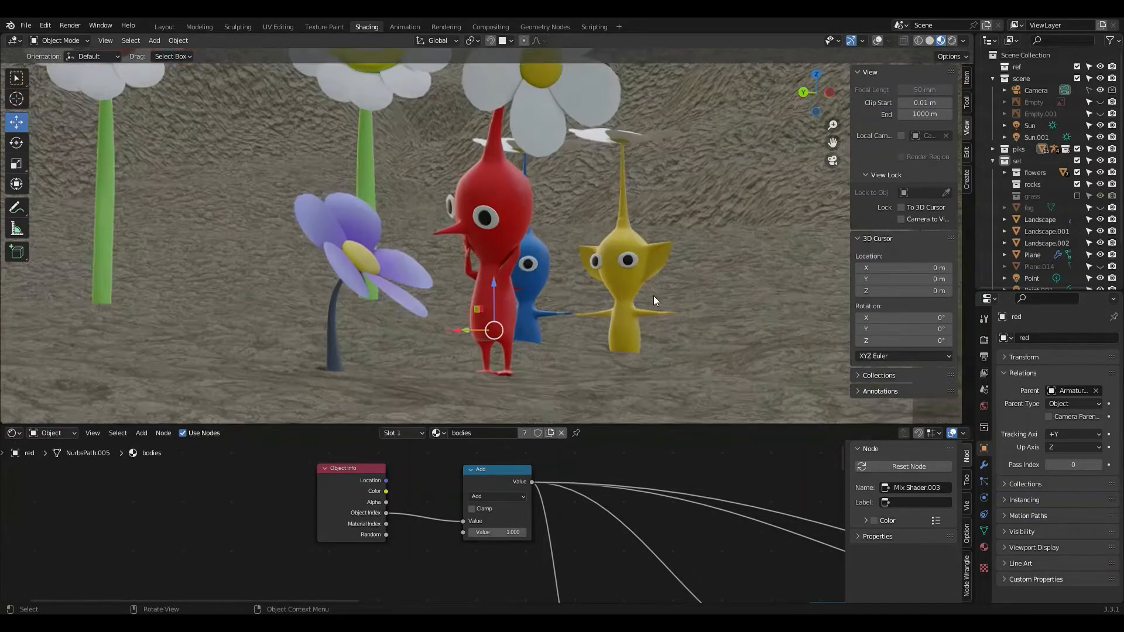
left_click(642, 295)
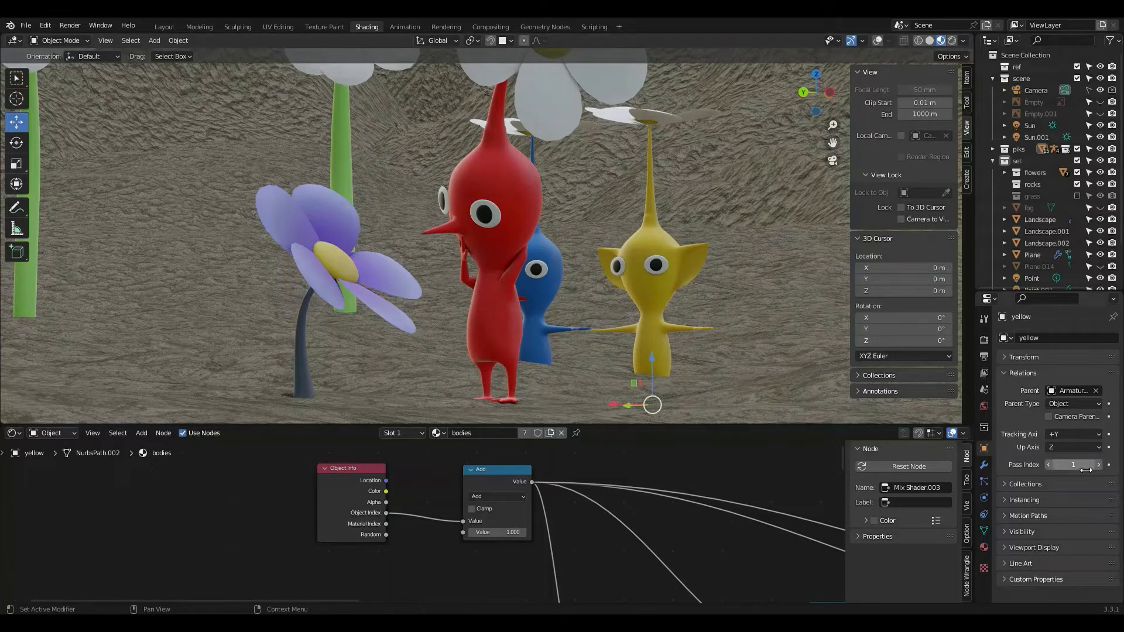
left_click(539, 298)
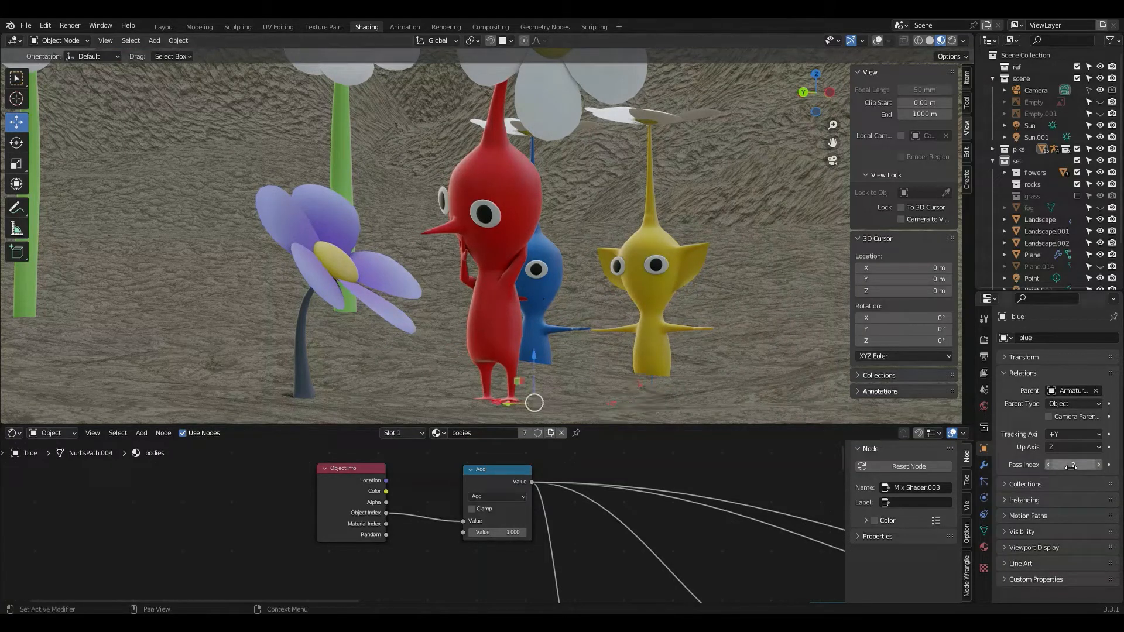
left_click(298, 343)
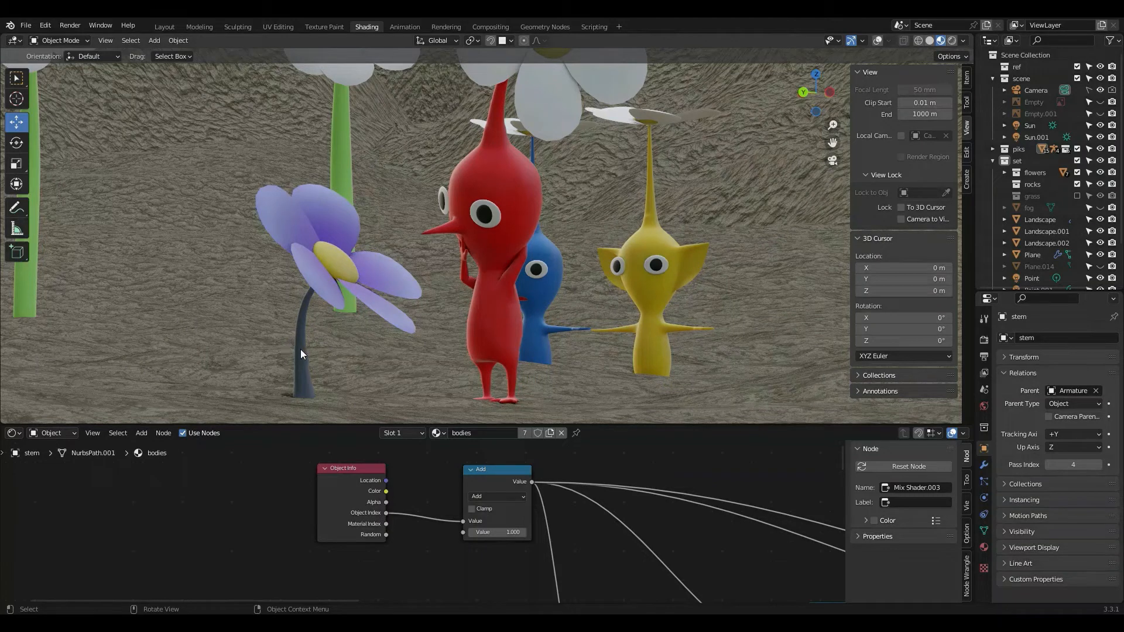
left_click(300, 350)
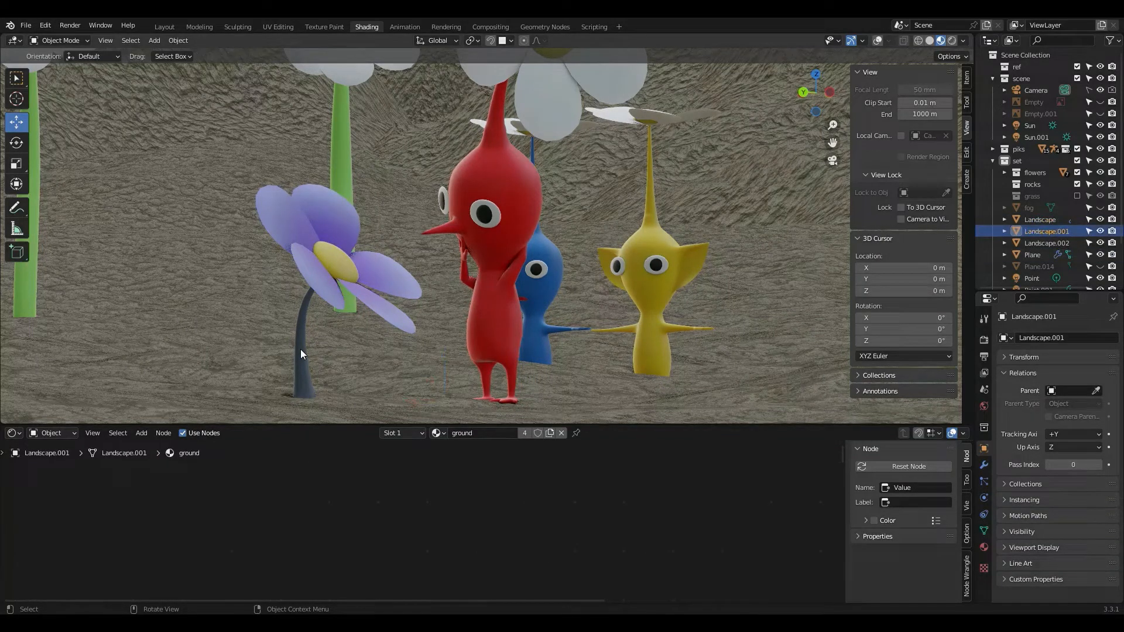
left_click(300, 349)
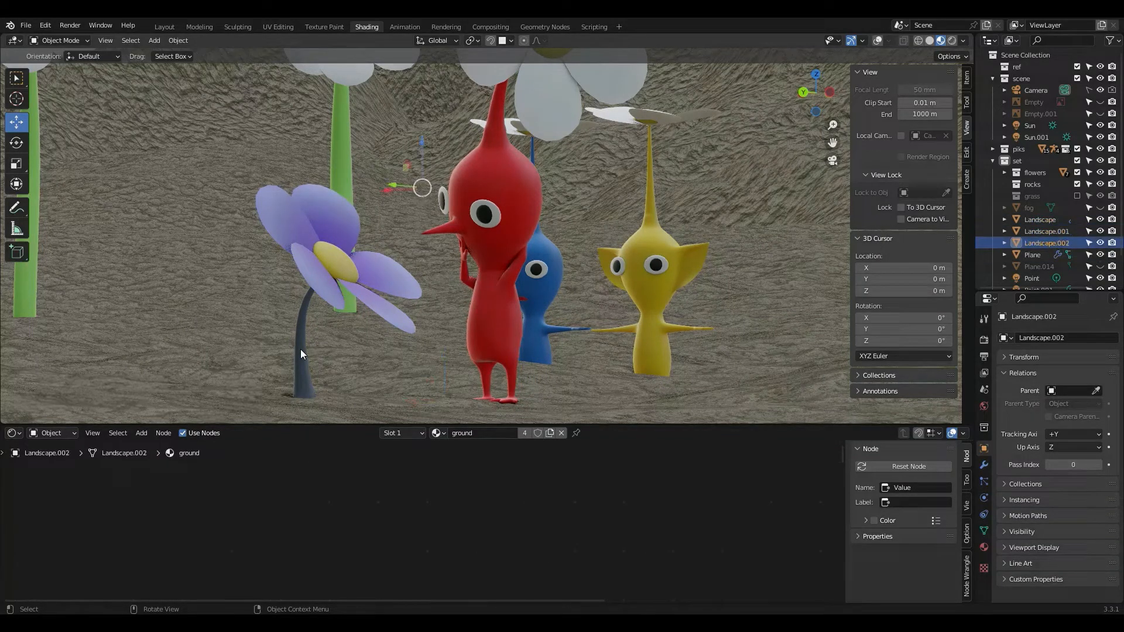
Step: Expand the piks collection, look through its rock, yellow, blue and red sub-collections, and collapse it again
left_click(992, 149)
scroll(1031, 198, "down", 5)
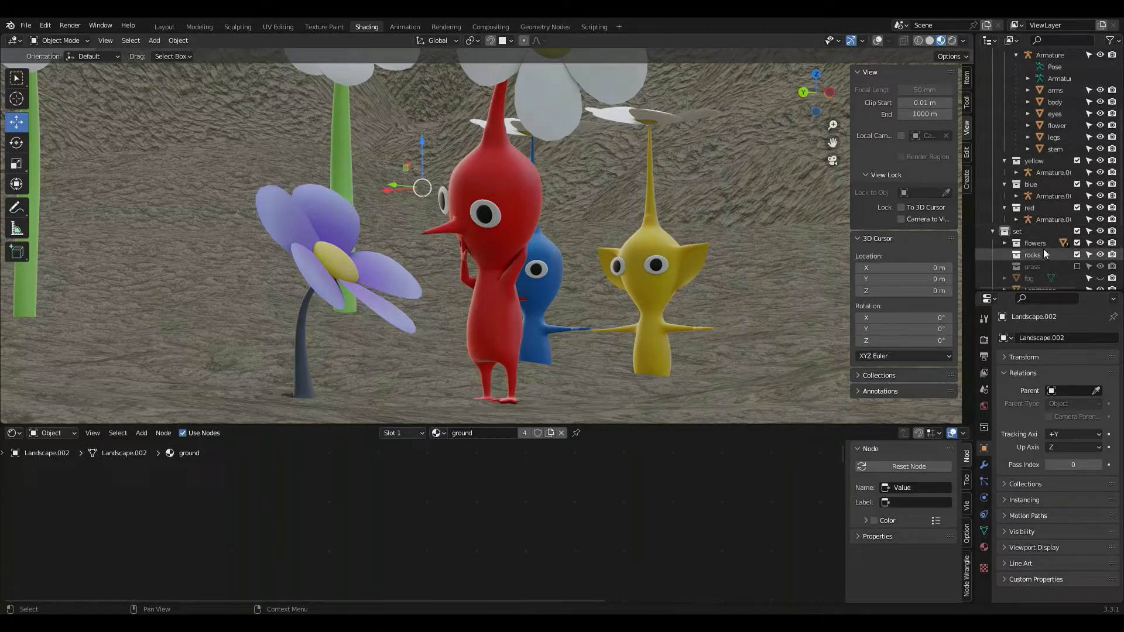
scroll(1037, 222, "up", 4)
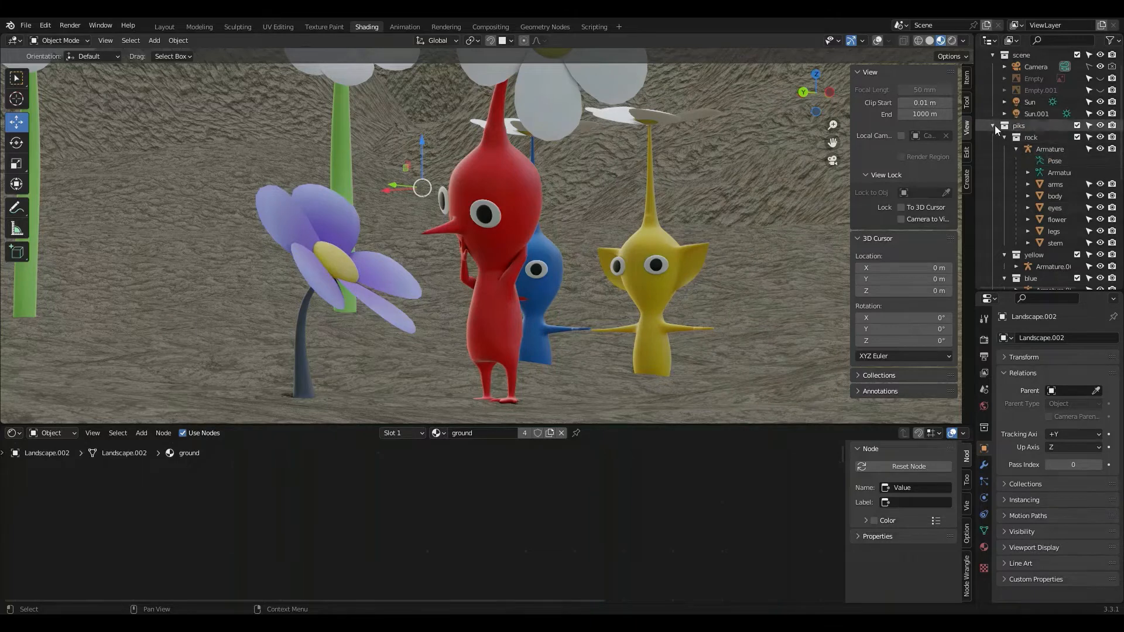
left_click(994, 126)
Step: Select the purple flower's stem and briefly show the viewport overlays to view the armatures, then hide them again
left_click(303, 305)
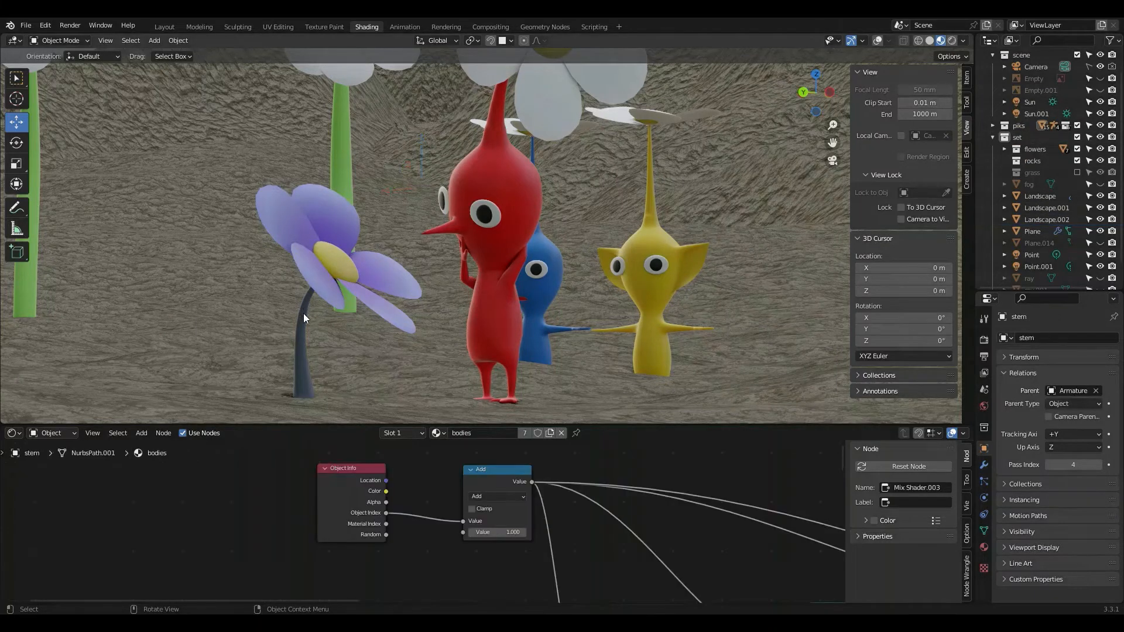
left_click(878, 40)
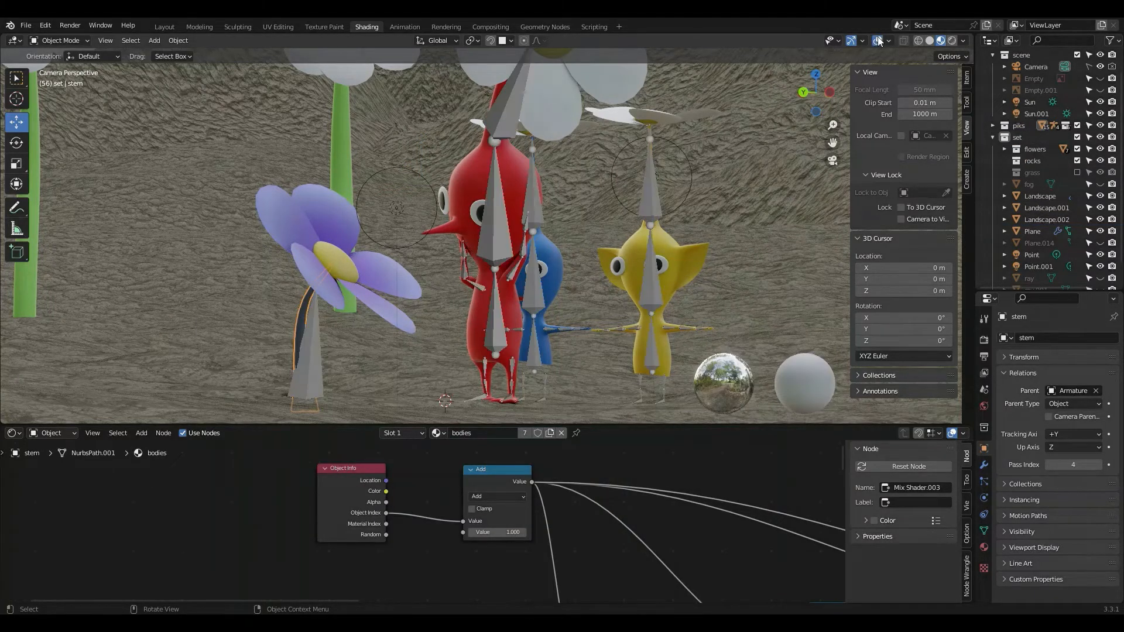
left_click(877, 40)
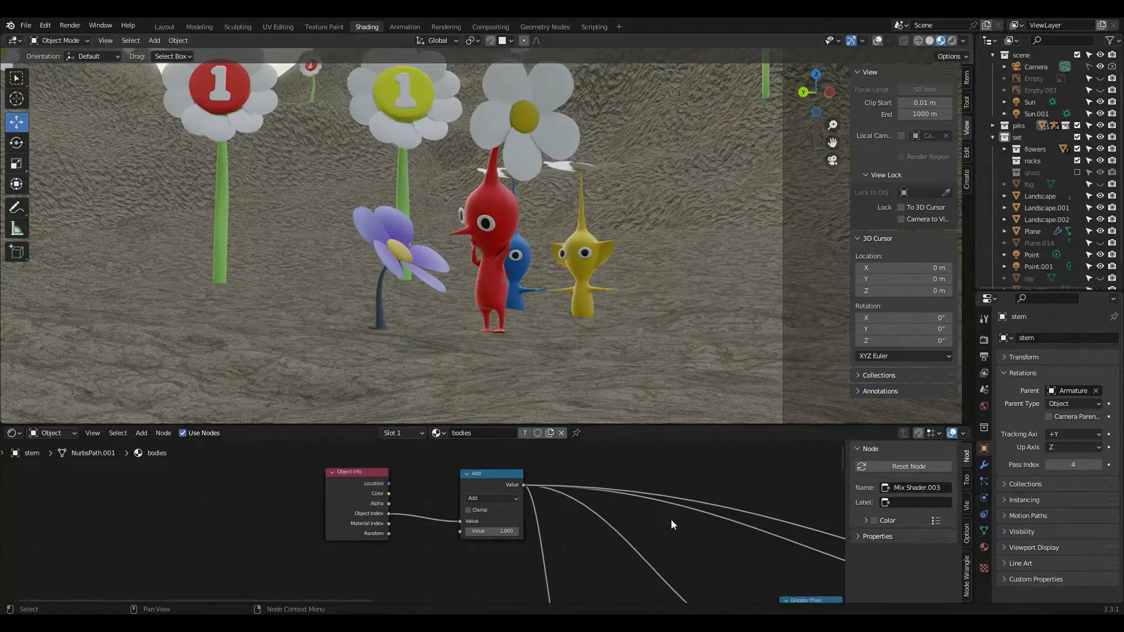
Step: Examine how the bodies material routes the Add node's value through the Greater Than nodes into the Mix Shader chain
middle_click_drag(614, 515, 470, 474)
middle_click_drag(536, 488, 623, 512)
scroll(438, 521, "up", 8)
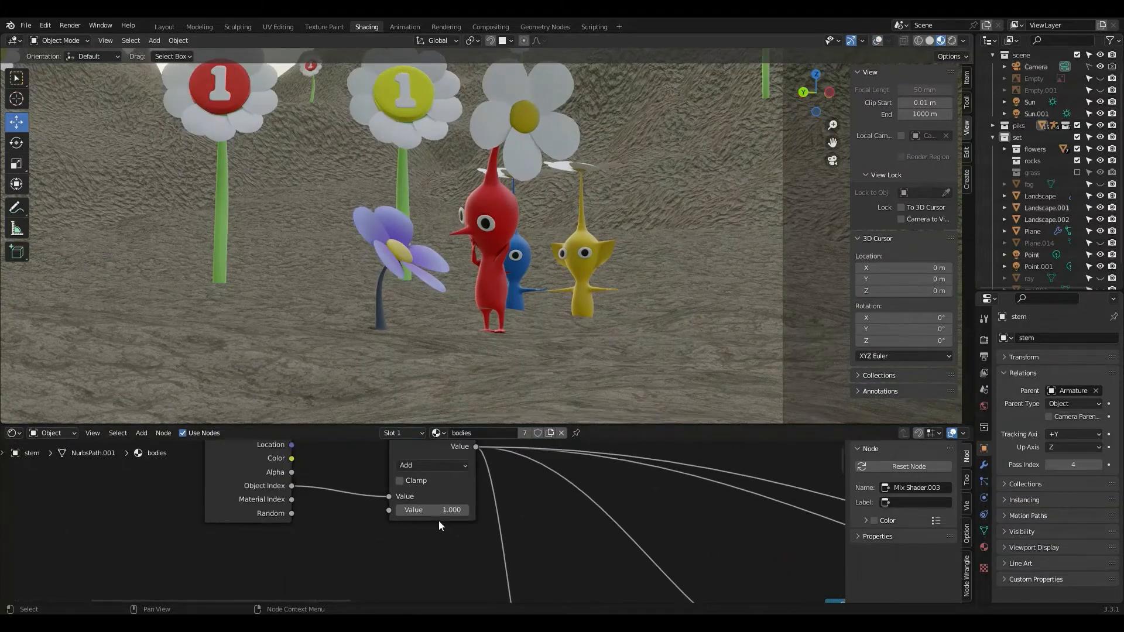
scroll(529, 522, "down", 16)
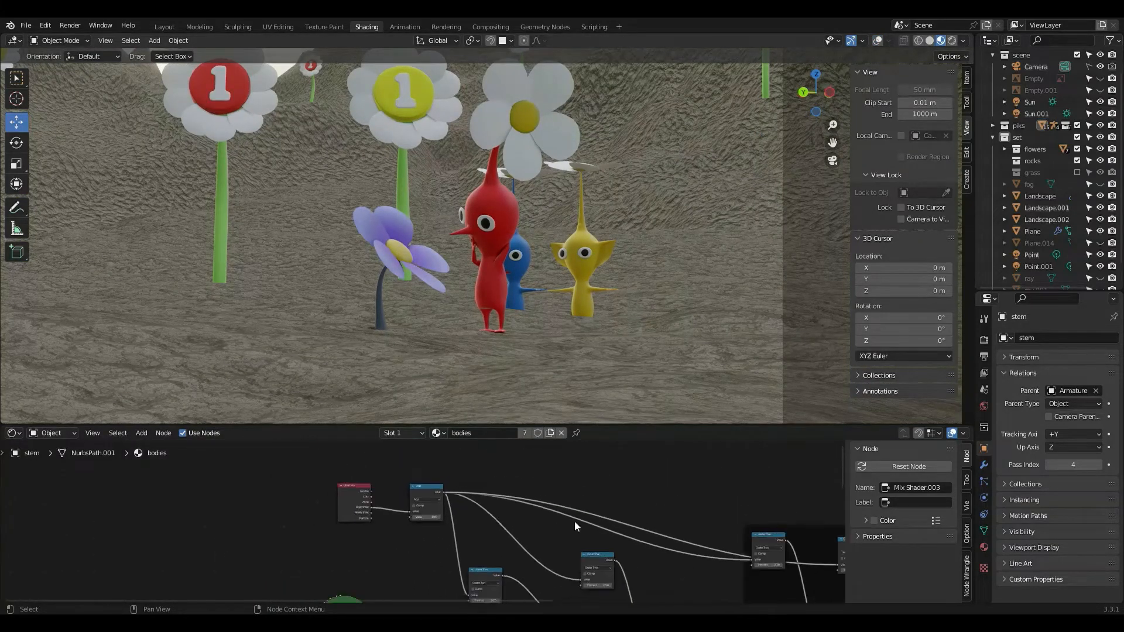
middle_click_drag(595, 532, 554, 467)
scroll(445, 492, "up", 4)
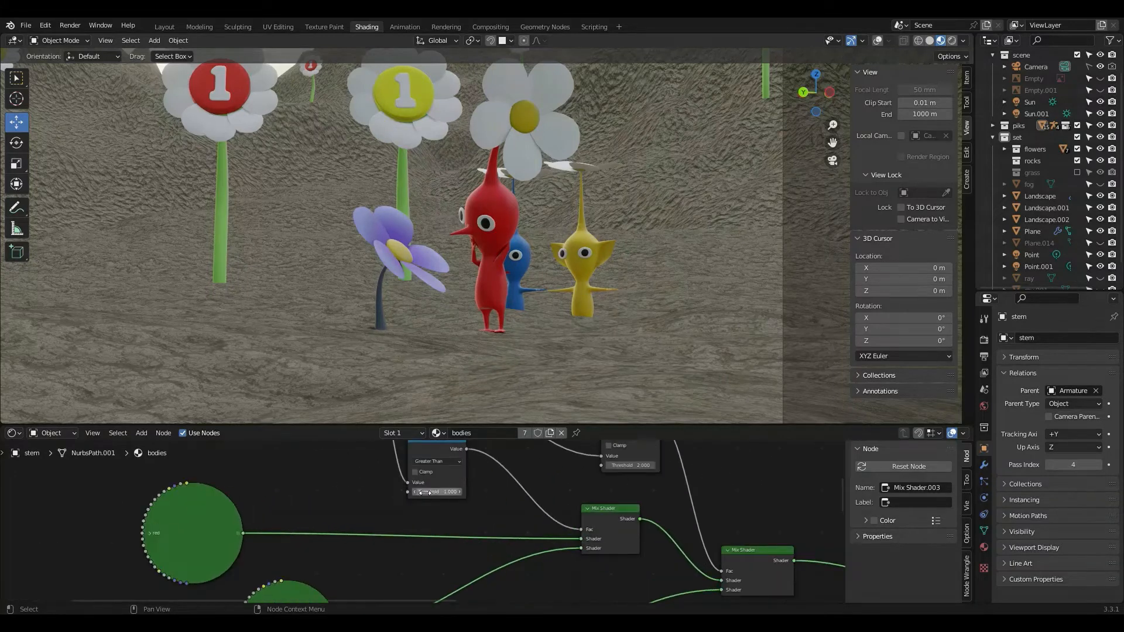
middle_click_drag(461, 549, 500, 592)
scroll(460, 504, "up", 3)
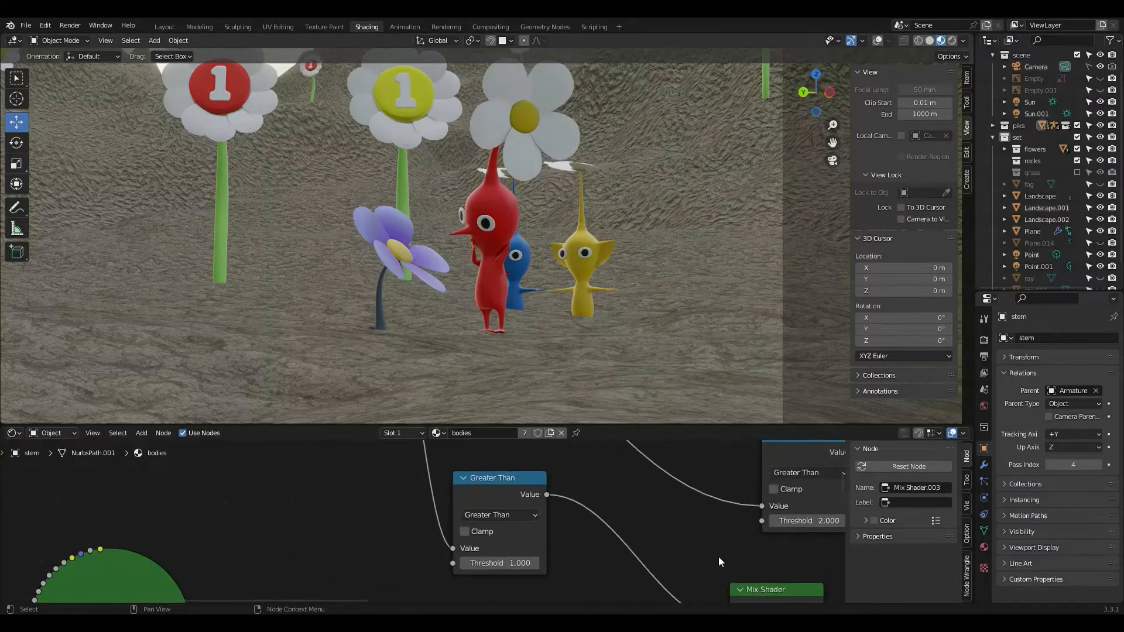
middle_click_drag(687, 557, 488, 554)
scroll(593, 501, "down", 5)
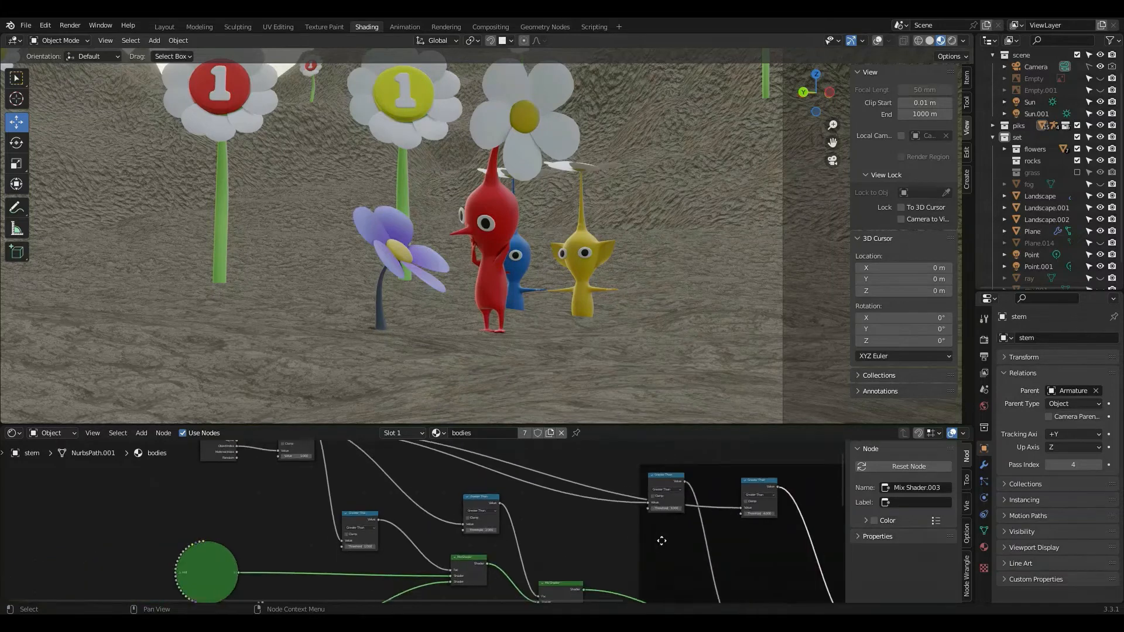
middle_click_drag(660, 535, 423, 528)
middle_click_drag(535, 543, 499, 477)
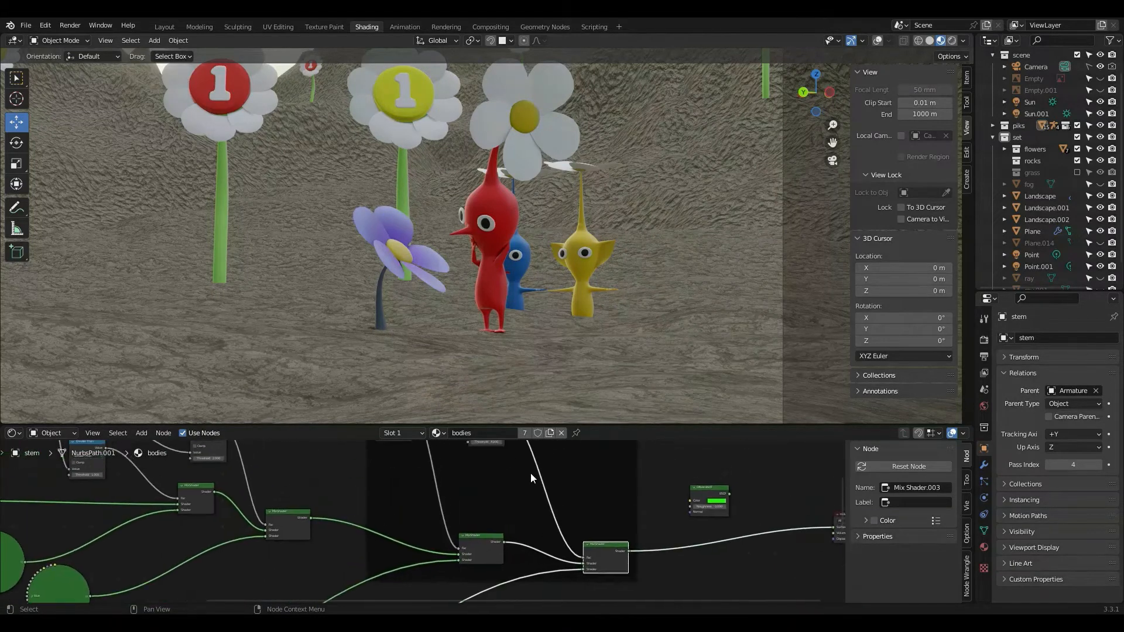
Step: Select the unconnected green Diffuse BSDF node near the material output and shift it slightly
scroll(725, 506, "down", 2)
middle_click_drag(760, 505, 436, 521)
scroll(497, 512, "up", 5)
scroll(531, 511, "up", 5)
left_click_drag(532, 485, 548, 470)
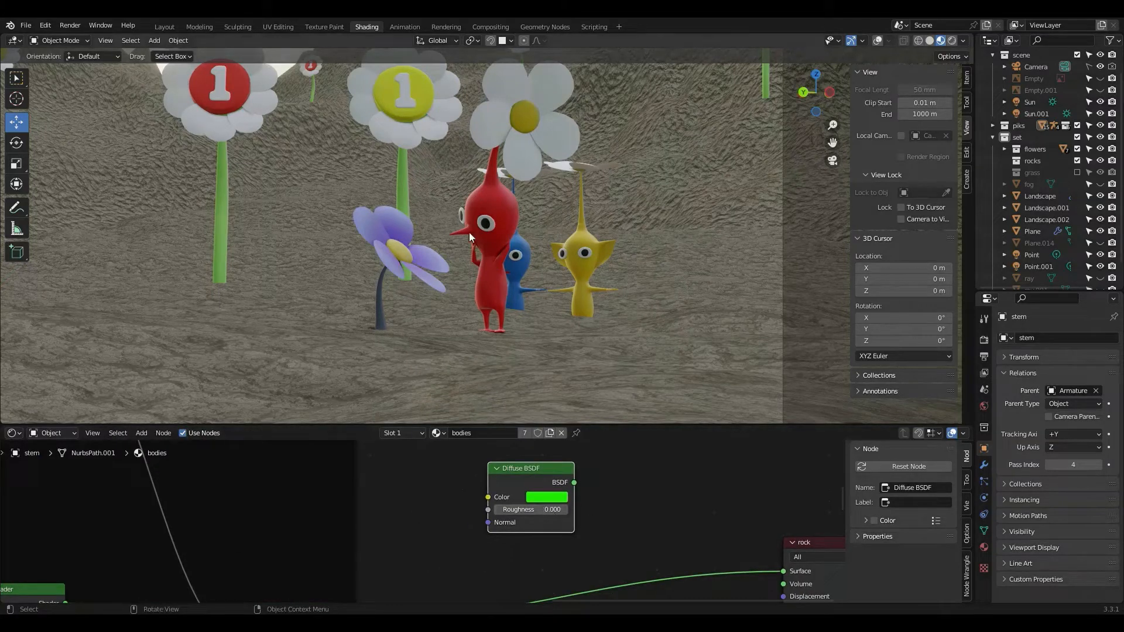
Step: Trace the Mix Shader chain of the bodies material back to the collapsed red, yellow and blue shader nodes
middle_click_drag(398, 508, 644, 617)
scroll(346, 553, "up", 1)
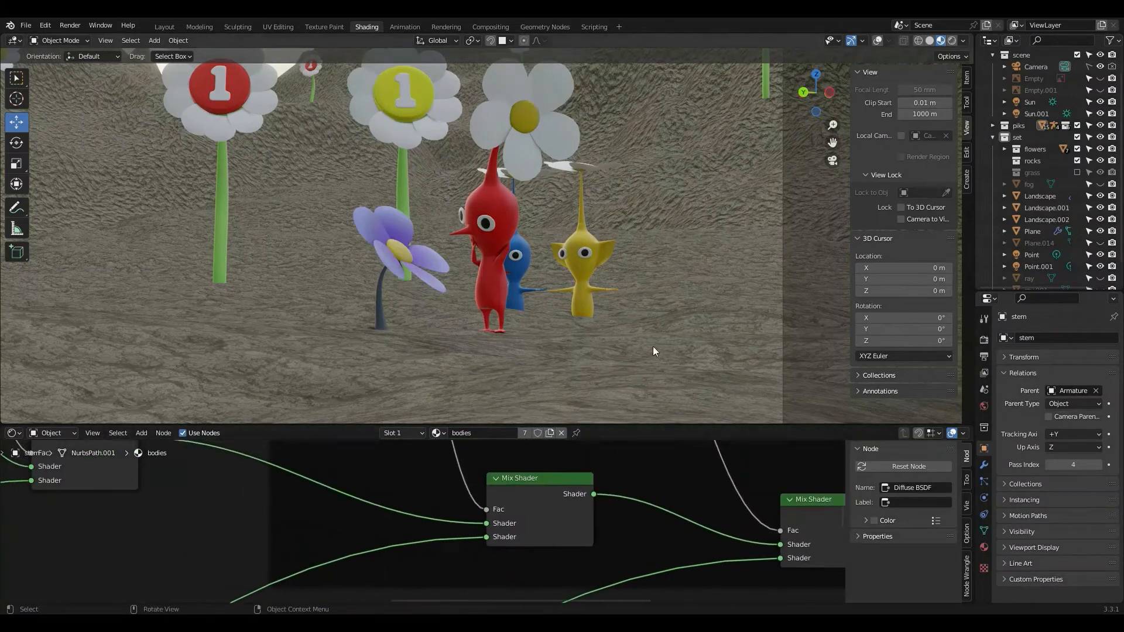
scroll(461, 389, "down", 3)
scroll(410, 511, "down", 2)
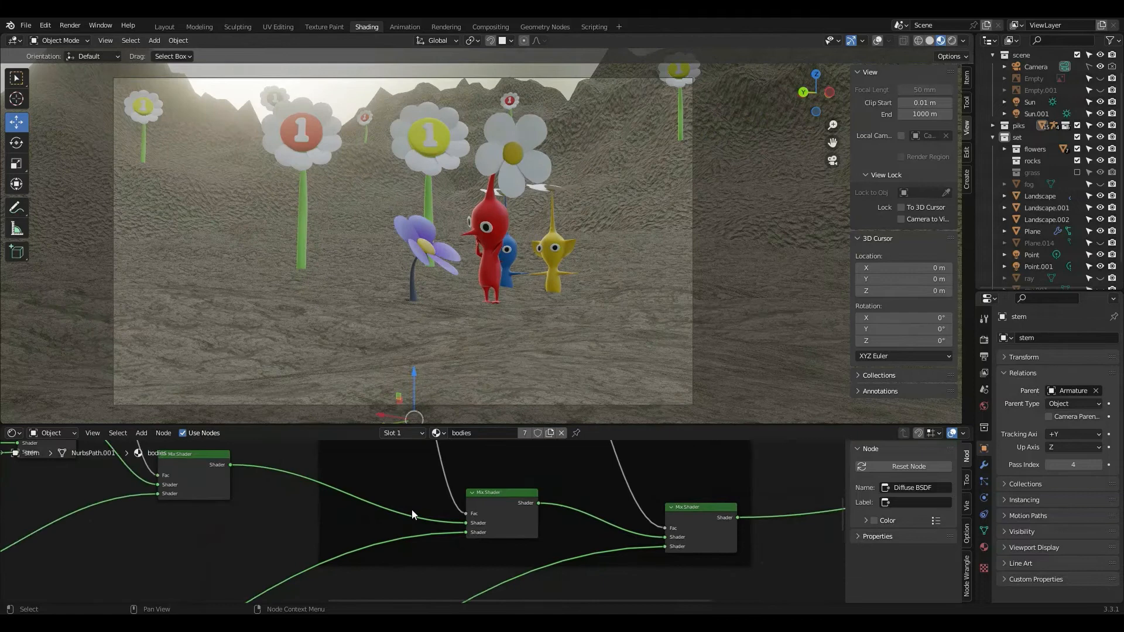
scroll(412, 512, "down", 2)
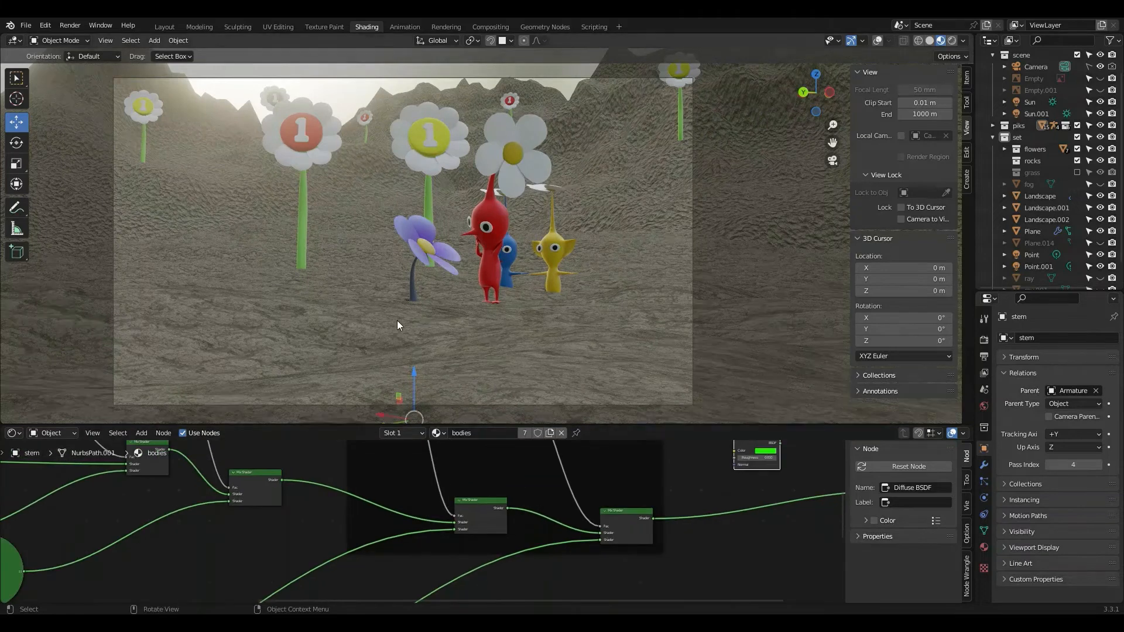
scroll(396, 322, "up", 3)
middle_click_drag(371, 507, 607, 591)
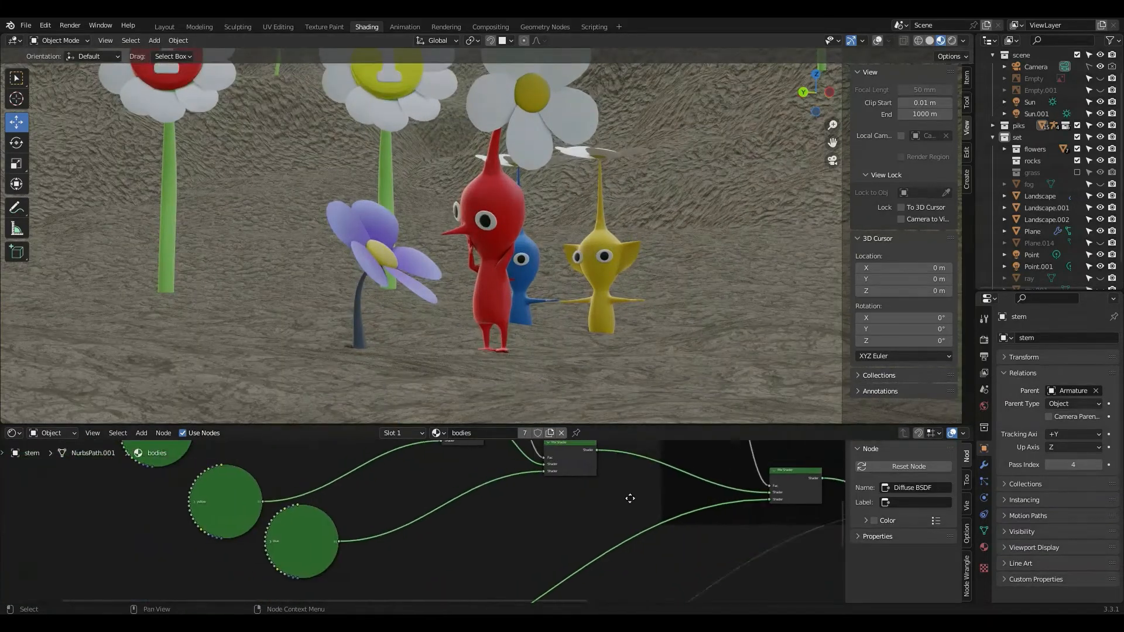
scroll(403, 497, "up", 1)
scroll(454, 549, "up", 4)
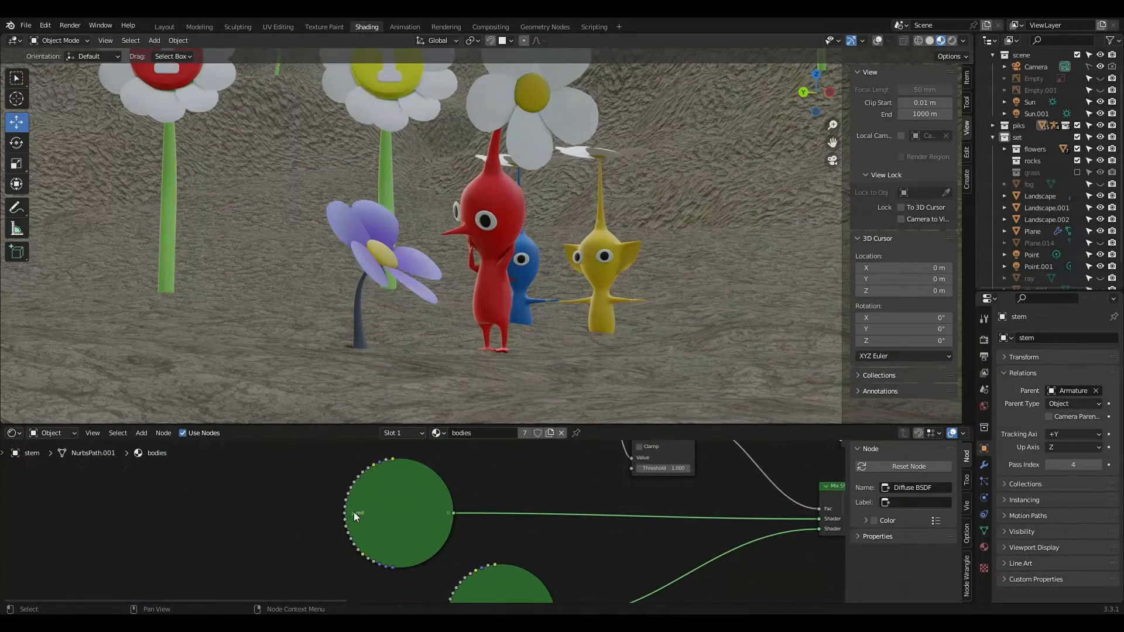
Step: Expand the red Principled BSDF node to inspect its base colour and settings, and collapse it again
left_click(353, 513)
middle_click_drag(425, 521, 454, 427)
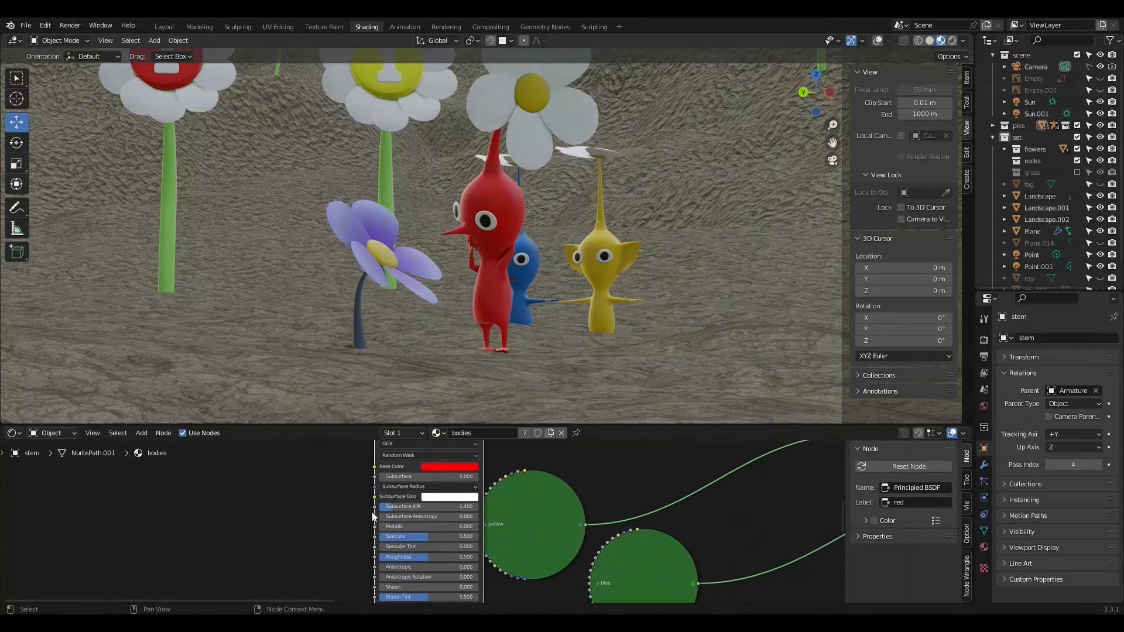
middle_click_drag(402, 489, 352, 572)
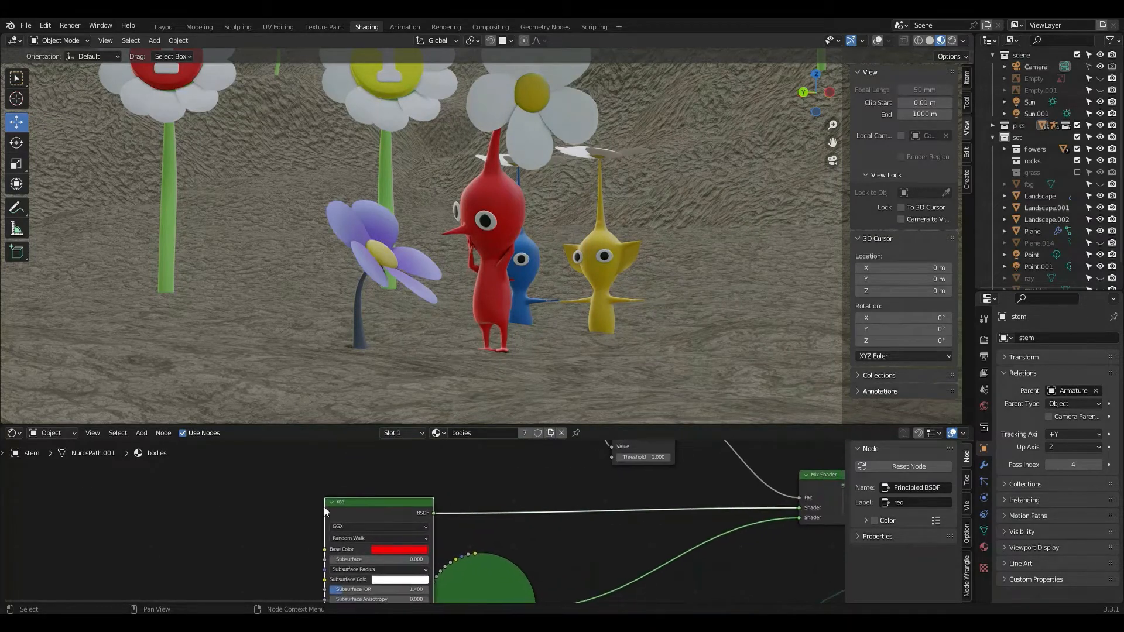
left_click(329, 502)
middle_click_drag(448, 564, 437, 461)
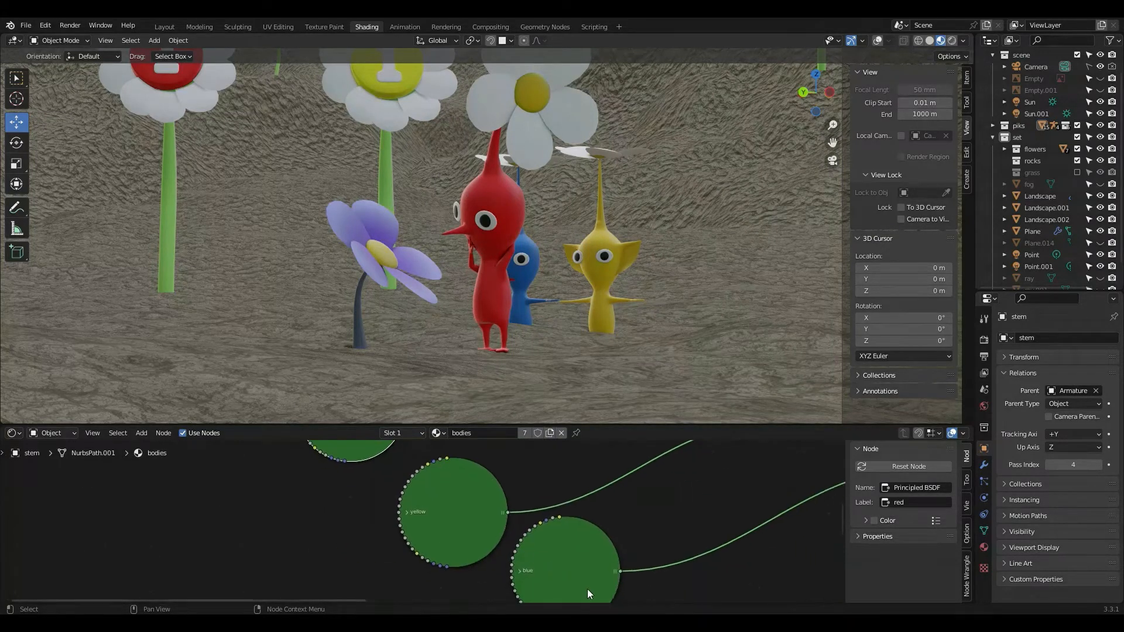
Step: Examine the rock shader's Texture Coordinate, Mapping, Noise Texture and Multiply nodes in the bodies material
middle_click_drag(587, 589, 376, 468)
scroll(482, 516, "down", 5)
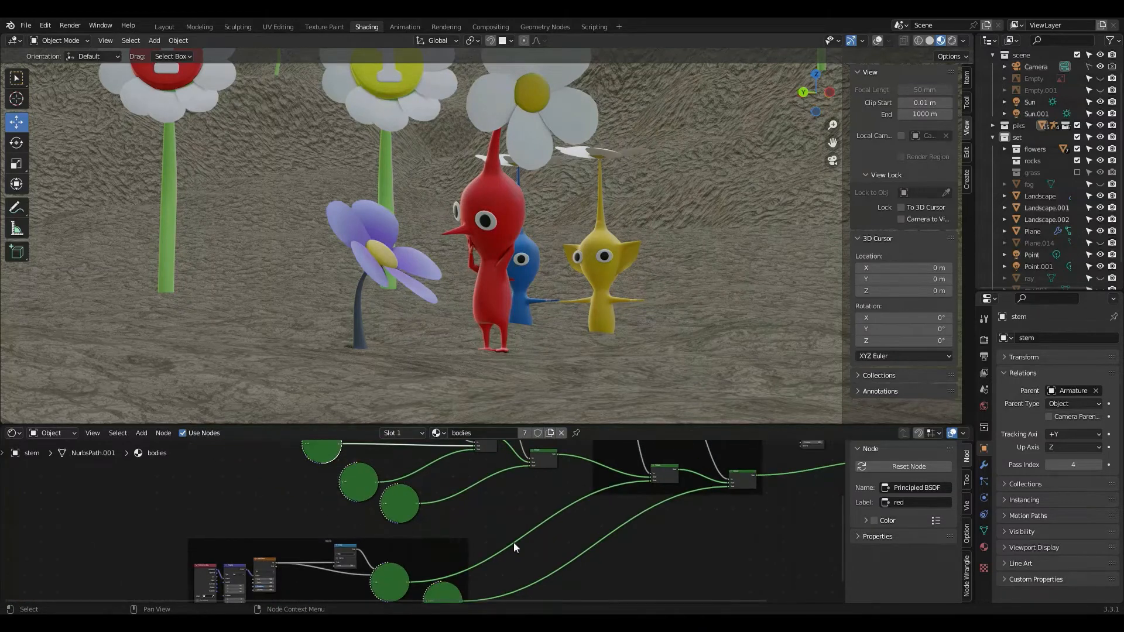
middle_click_drag(514, 542, 615, 567)
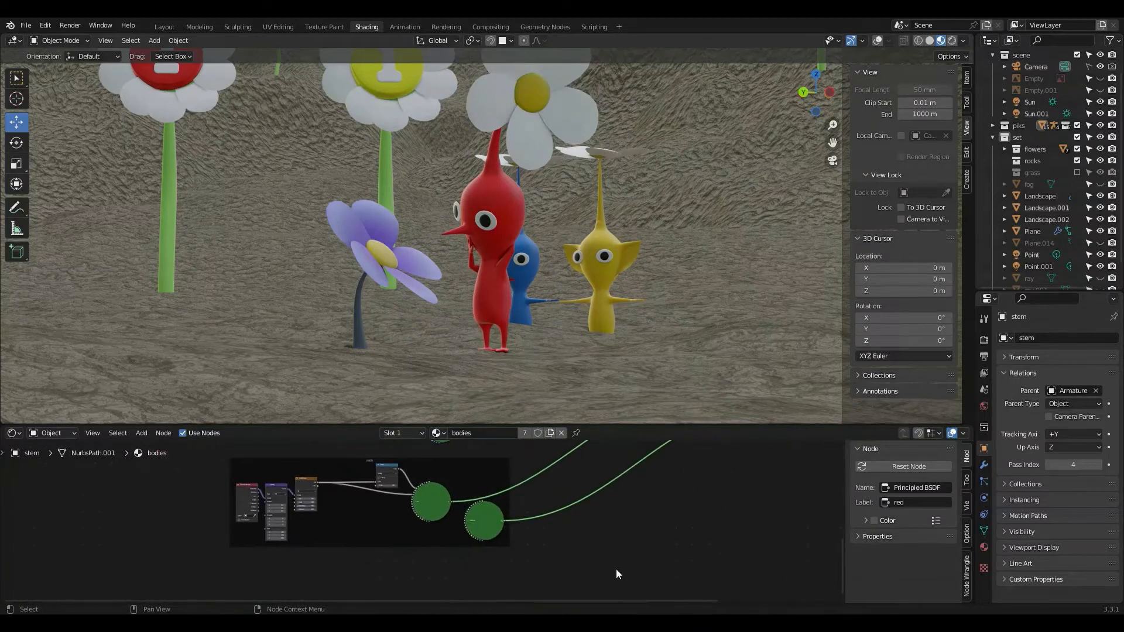
scroll(427, 542, "up", 3)
scroll(427, 542, "up", 2)
middle_click_drag(267, 518, 303, 561)
scroll(430, 539, "up", 2)
Step: Leave the camera view to inspect the rock character's textured surface up close, and select its arms
middle_click_drag(345, 349, 387, 350)
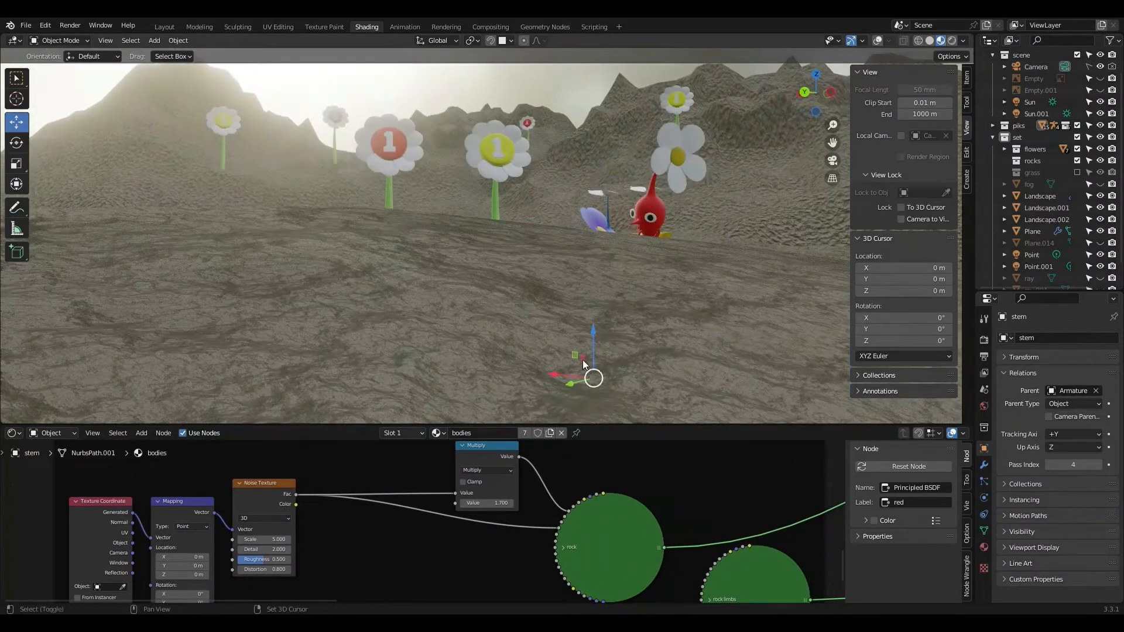
middle_click_drag(585, 364, 546, 329)
scroll(545, 329, "up", 8)
scroll(599, 338, "down", 2)
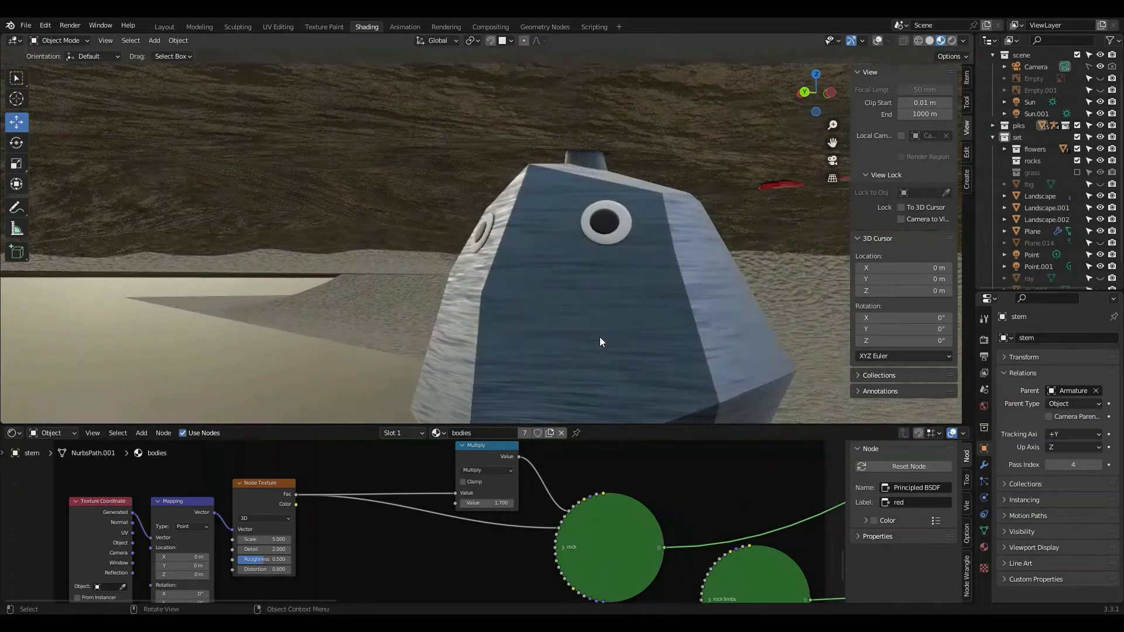
scroll(576, 239, "down", 4)
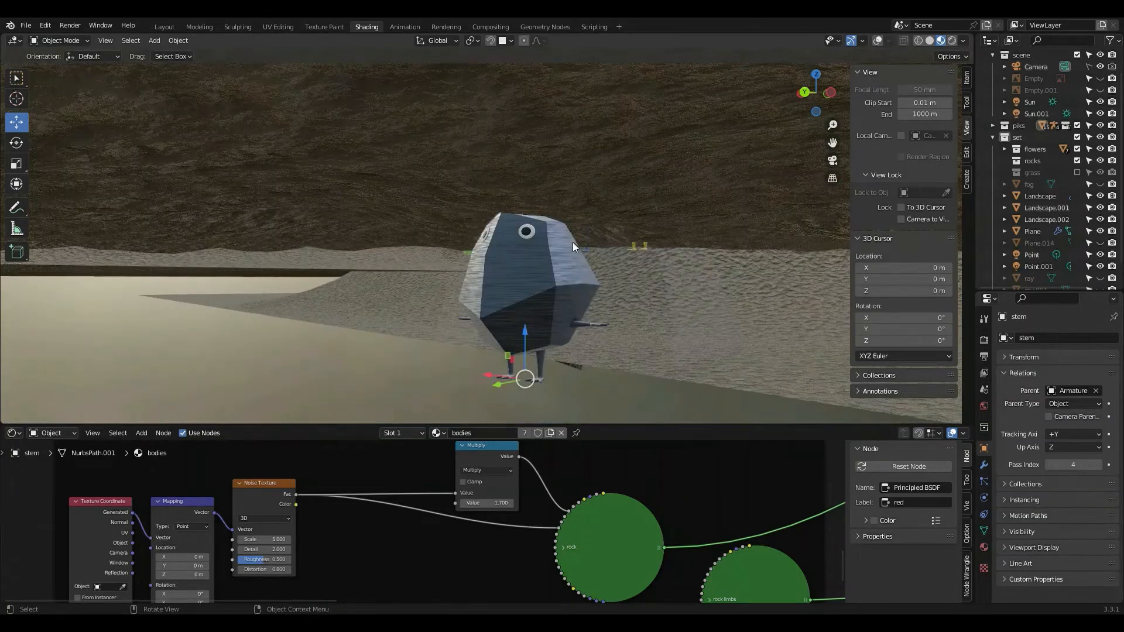
left_click(584, 324)
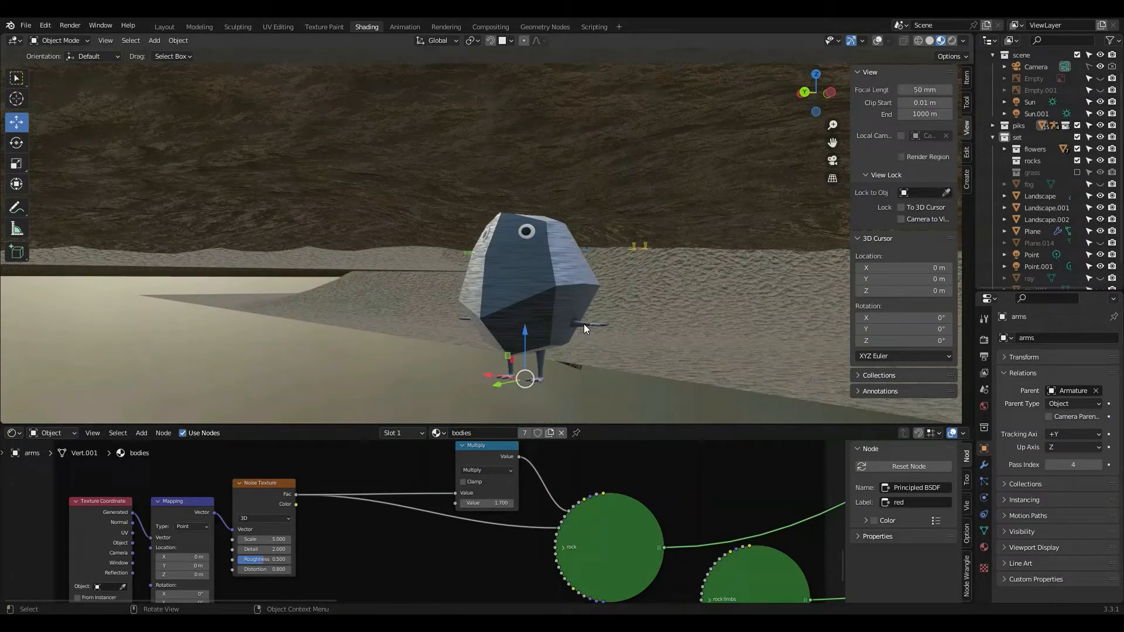
scroll(535, 271, "up", 5)
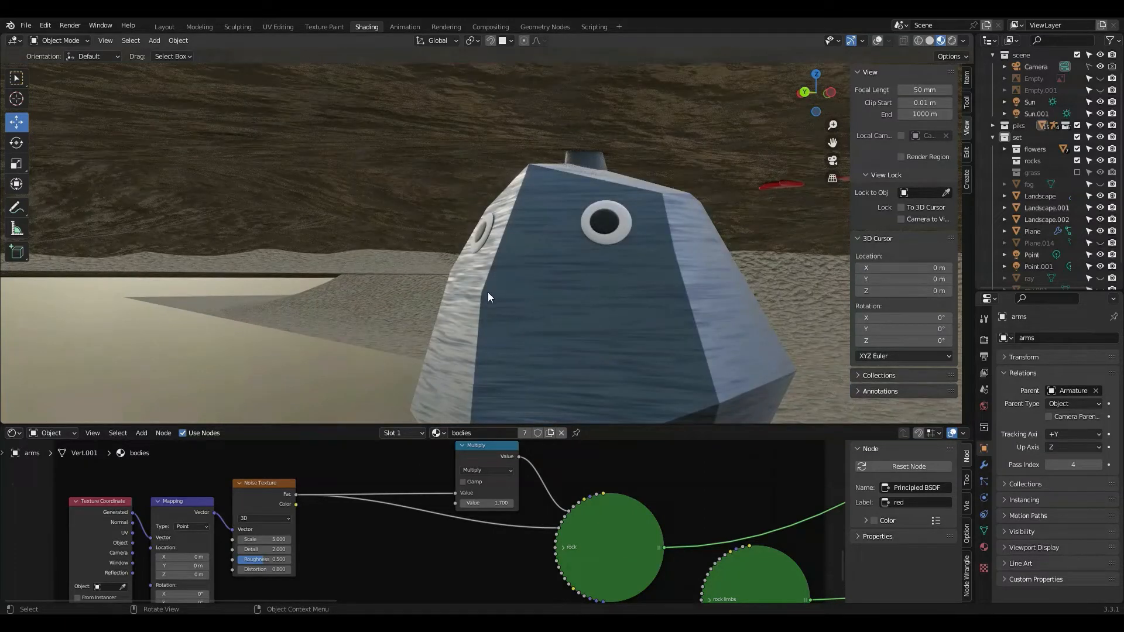
scroll(618, 377, "down", 5)
Step: Select the rock shader node beside the rock limbs node, and select the rock character's body to check its Pass Index
middle_click_drag(588, 557, 474, 535)
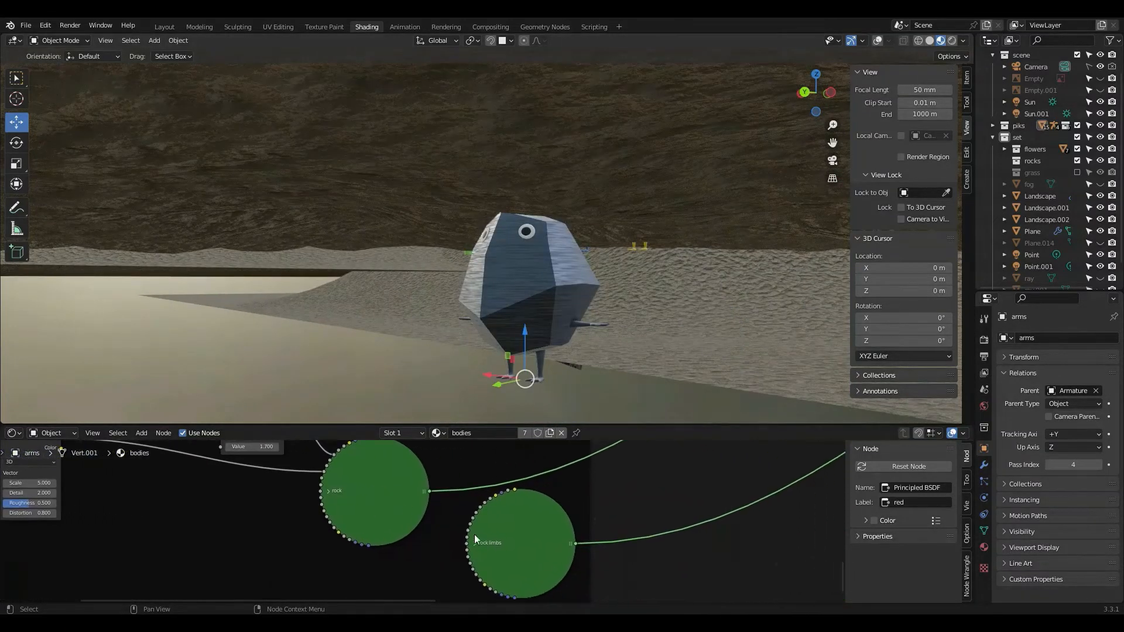
left_click(367, 489)
left_click(576, 281)
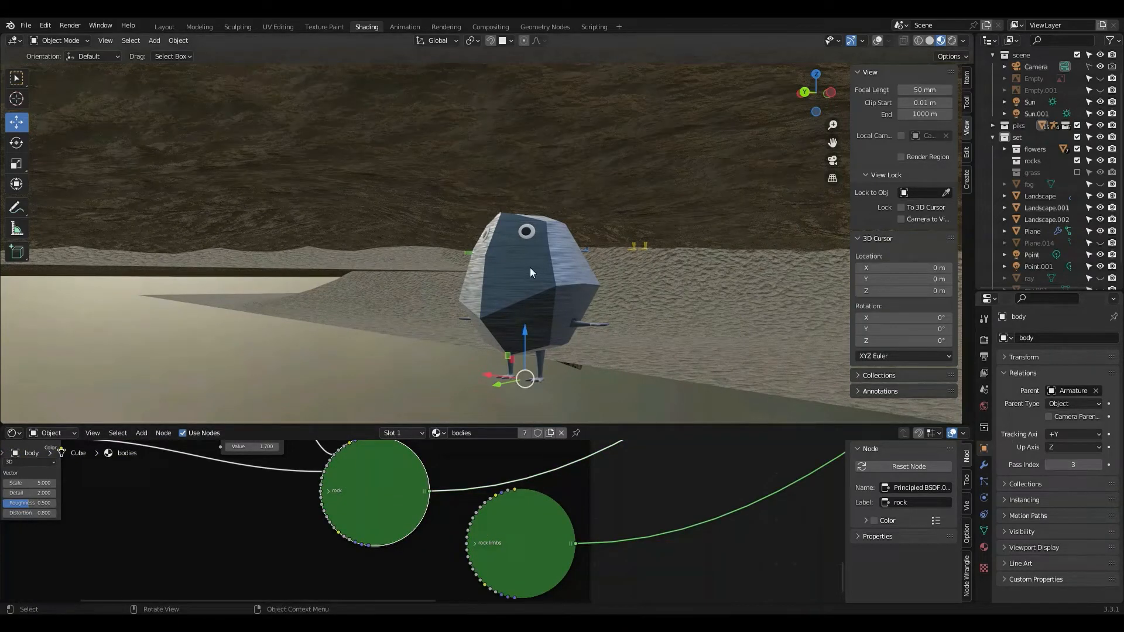
Step: Select the rock character's arms to check their Pass Index against the rock limbs shader node
left_click(585, 325)
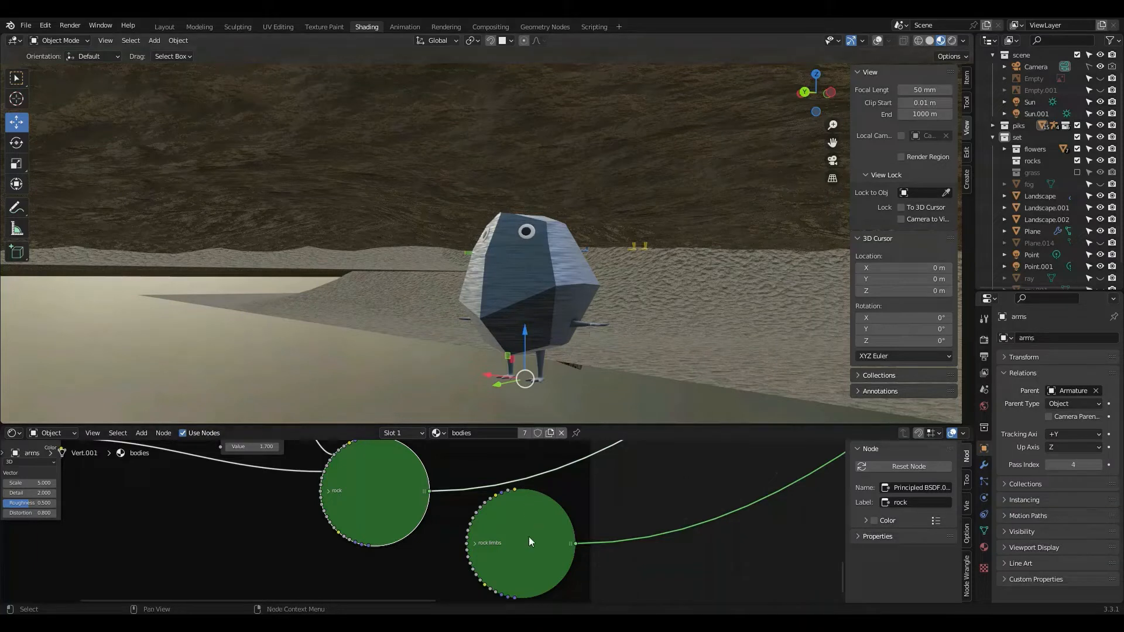
scroll(768, 544, "down", 8)
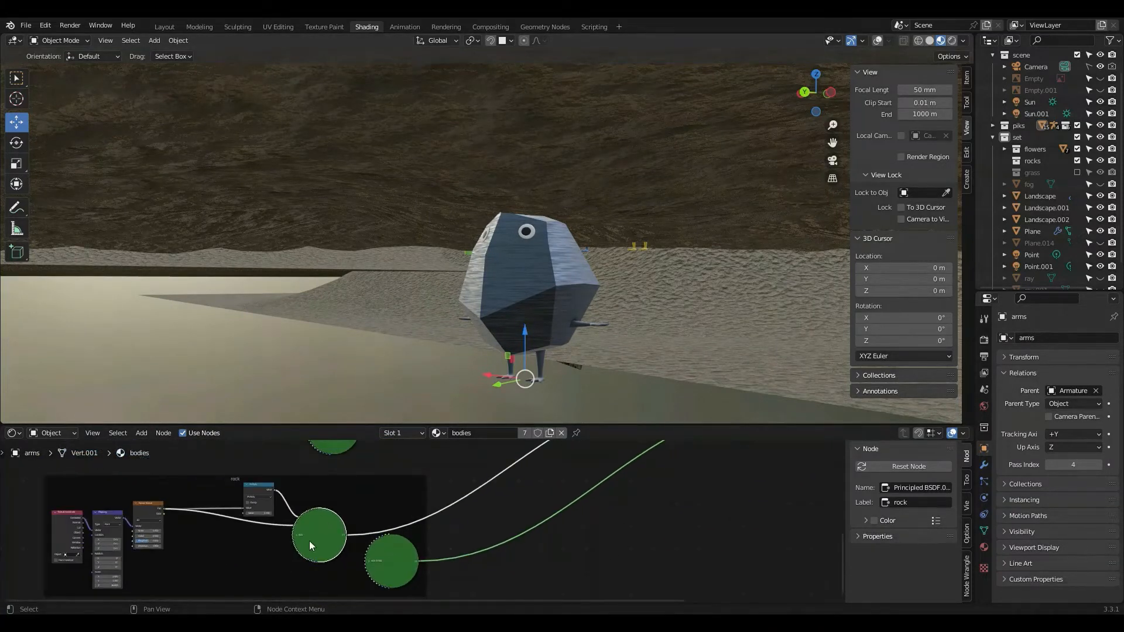
scroll(521, 480, "down", 4)
Step: Link the unused green Diffuse BSDF to the Surface of the bodies material's output, and view the characters up close
middle_click_drag(625, 473, 505, 584)
scroll(477, 491, "up", 1)
middle_click_drag(556, 515, 468, 500)
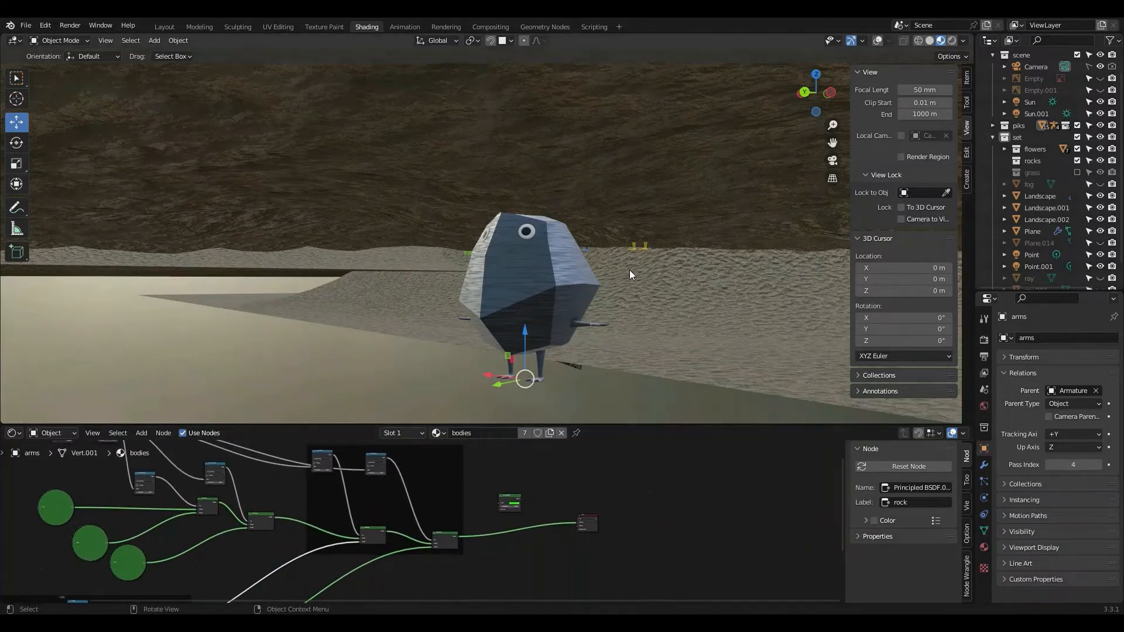
middle_click_drag(628, 269, 622, 273)
scroll(559, 488, "up", 10)
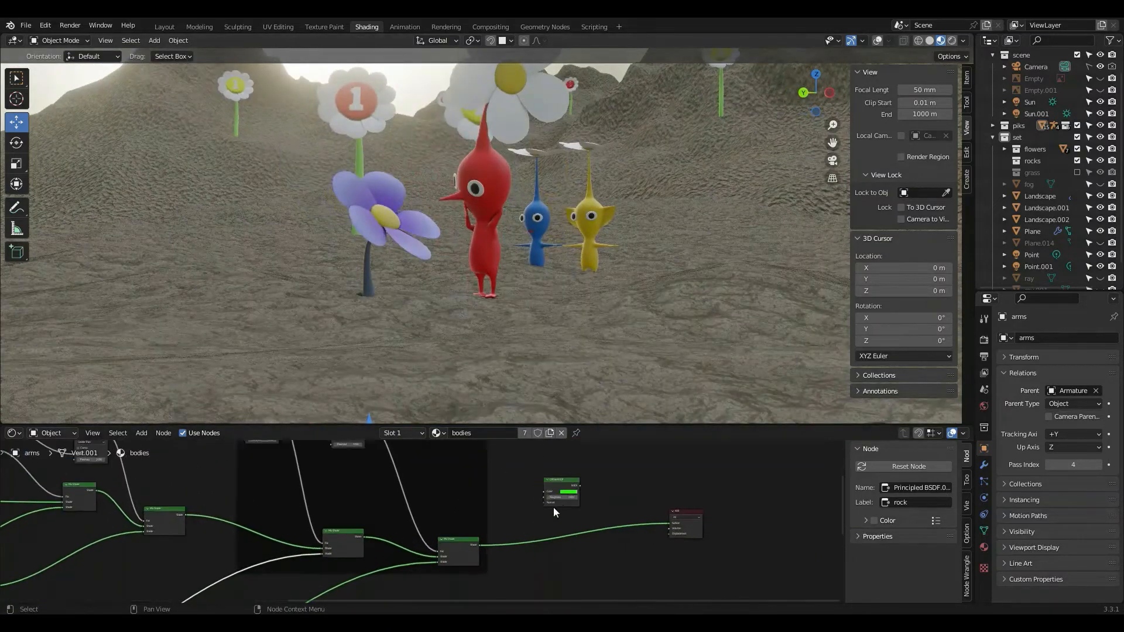
left_click_drag(637, 472, 759, 523)
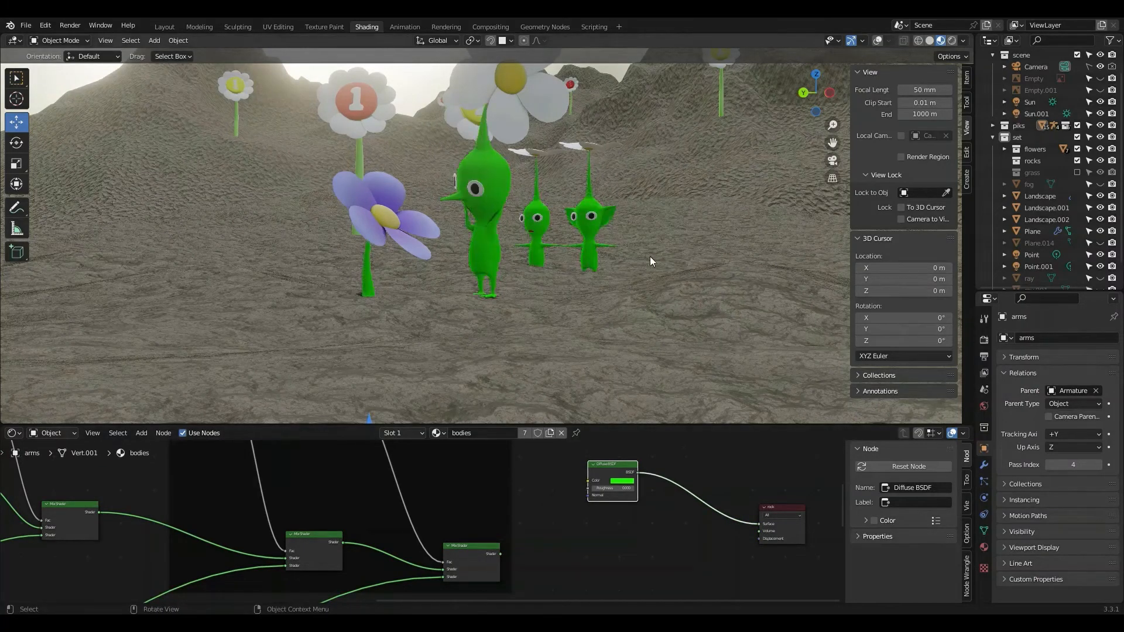
mouse_move(649, 257)
middle_mouse_down()
mouse_move(617, 258)
mouse_move(673, 259)
mouse_move(654, 258)
middle_mouse_up()
scroll(567, 236, "up", 5)
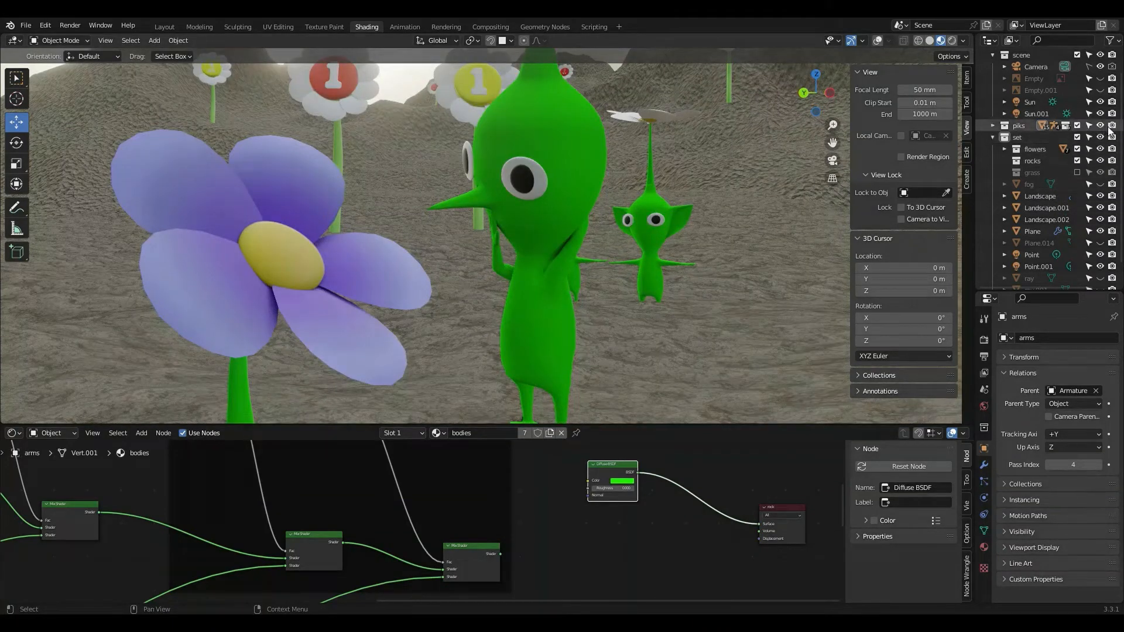
Step: Exclude the piks collection from the view layer and include it again
left_click(1077, 126)
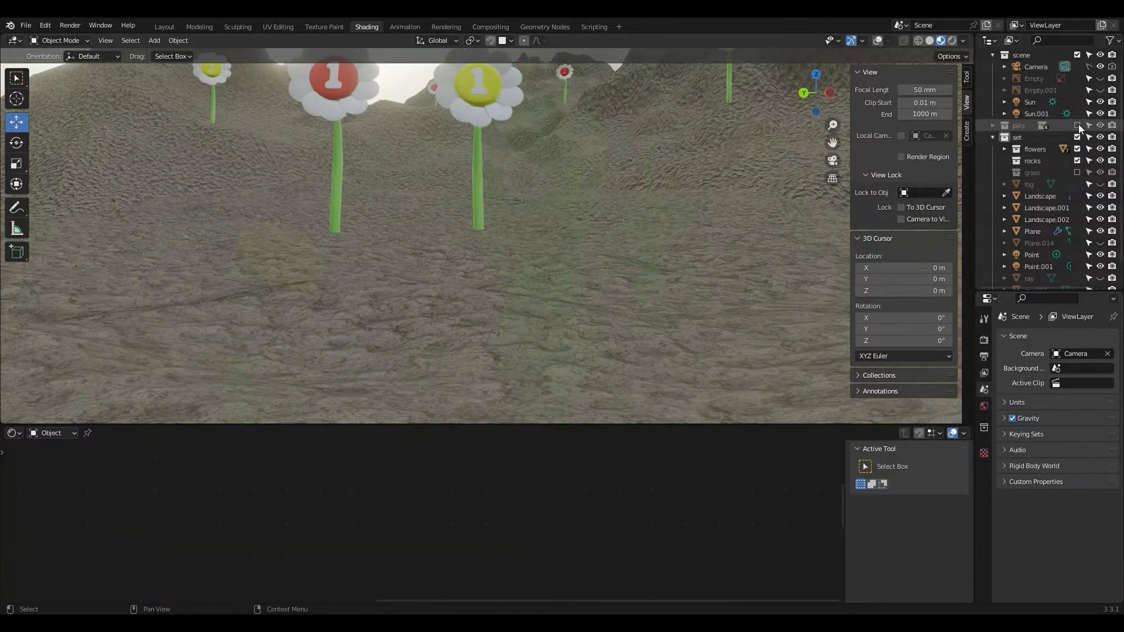
left_click(1077, 125)
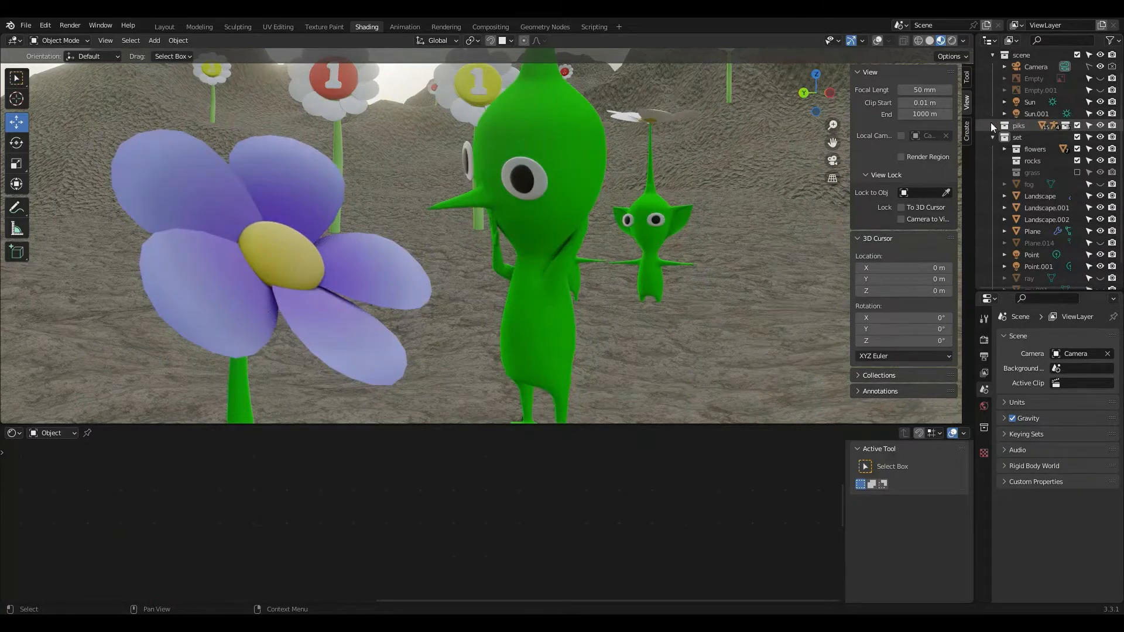
Step: On the Landscape's ground material, try the brown Diffuse BSDF as the output's Surface, and relink the Principled BSDF
left_click(992, 137)
left_click(1030, 196)
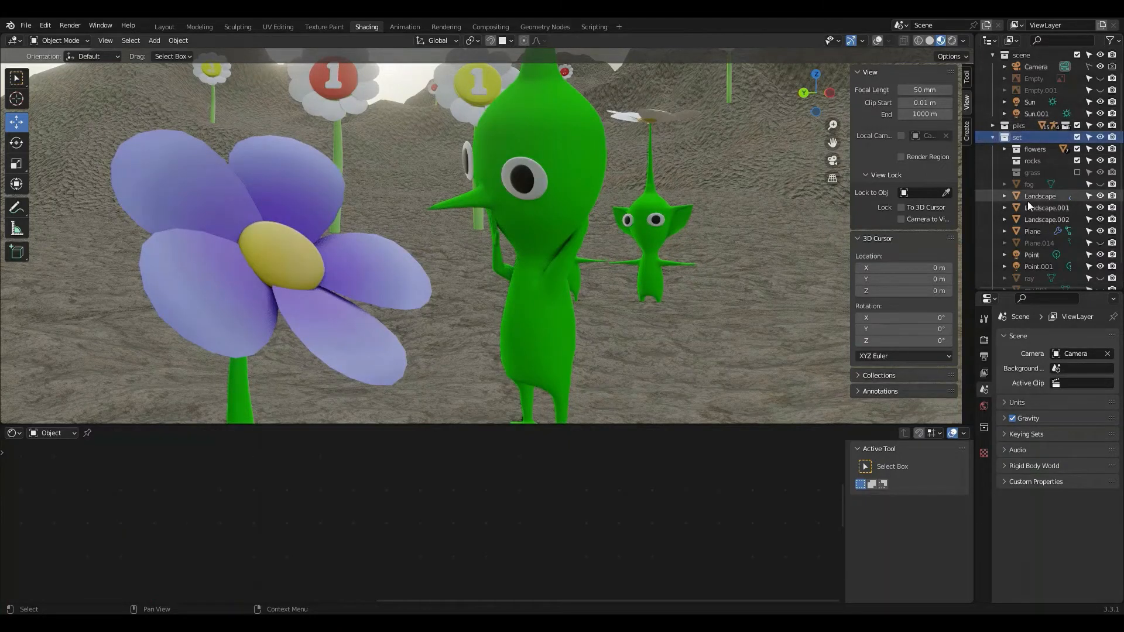
middle_click_drag(392, 537, 643, 563)
scroll(503, 546, "up", 5)
scroll(451, 508, "up", 2)
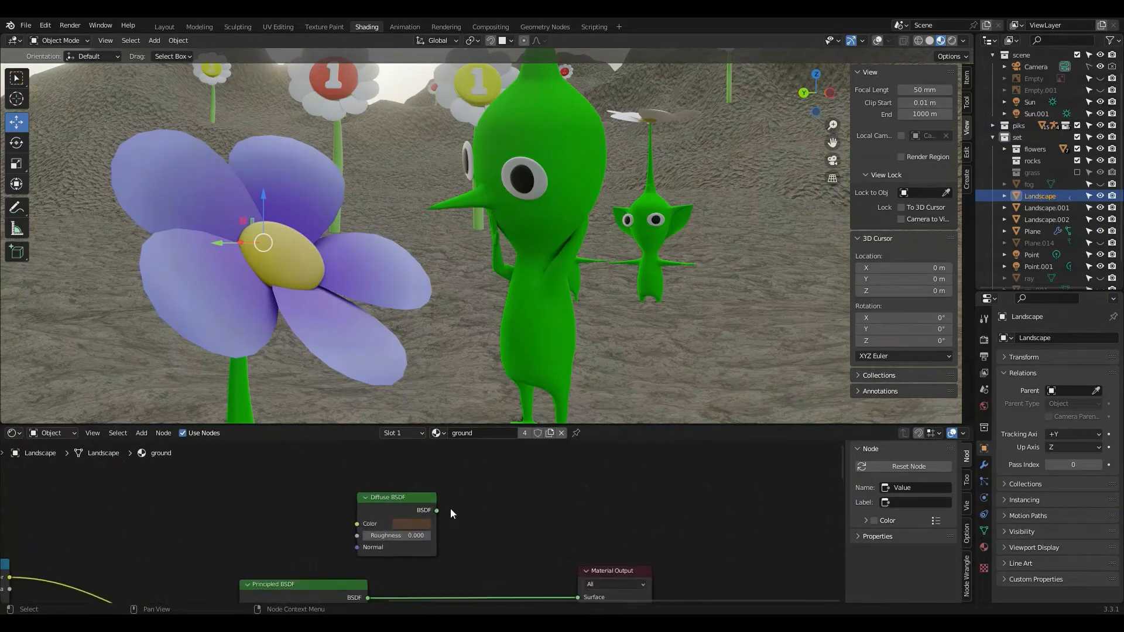
left_click_drag(437, 509, 577, 549)
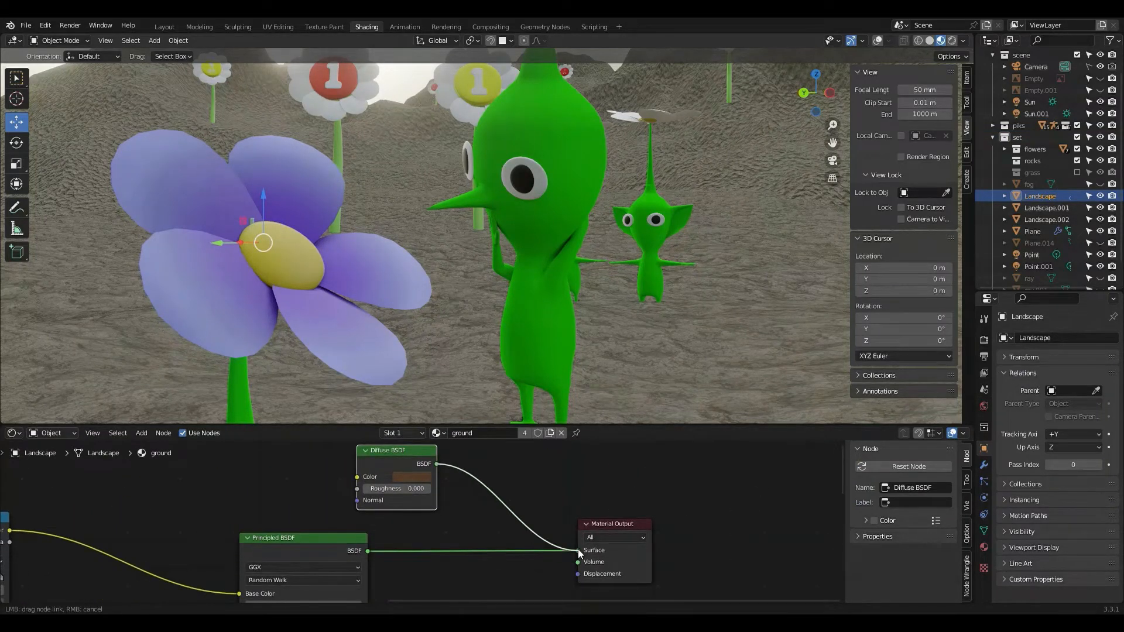
left_click(711, 315)
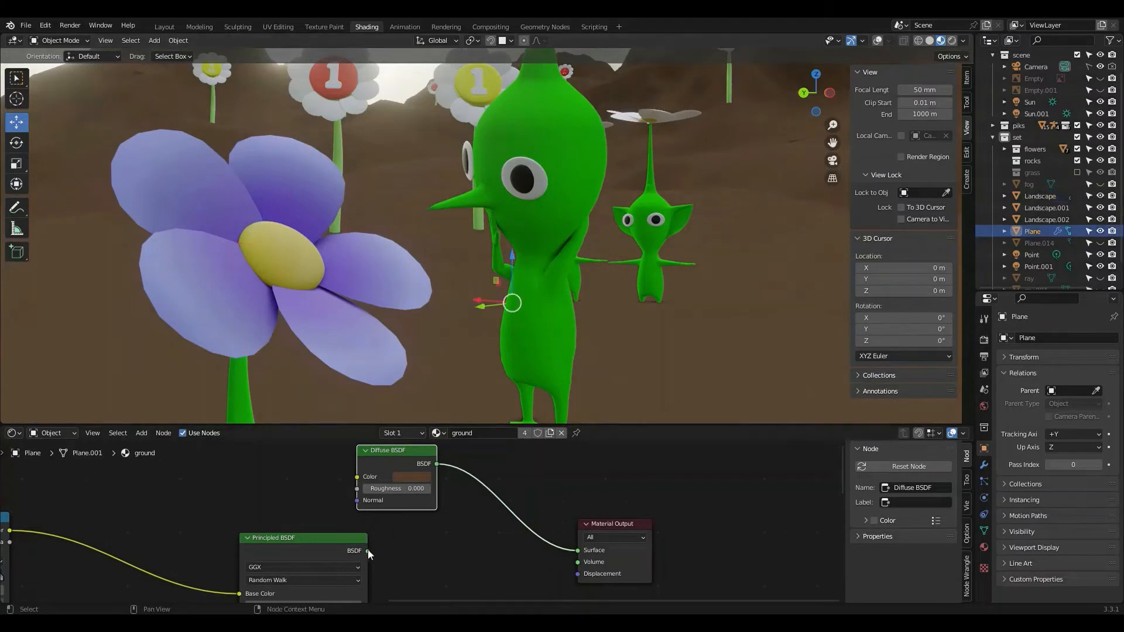
left_click_drag(367, 550, 578, 550)
Step: Examine the ground material's Value, Mapping, Noise Texture and ColorRamp nodes that feed the Principled BSDF
middle_click_drag(476, 538, 749, 447)
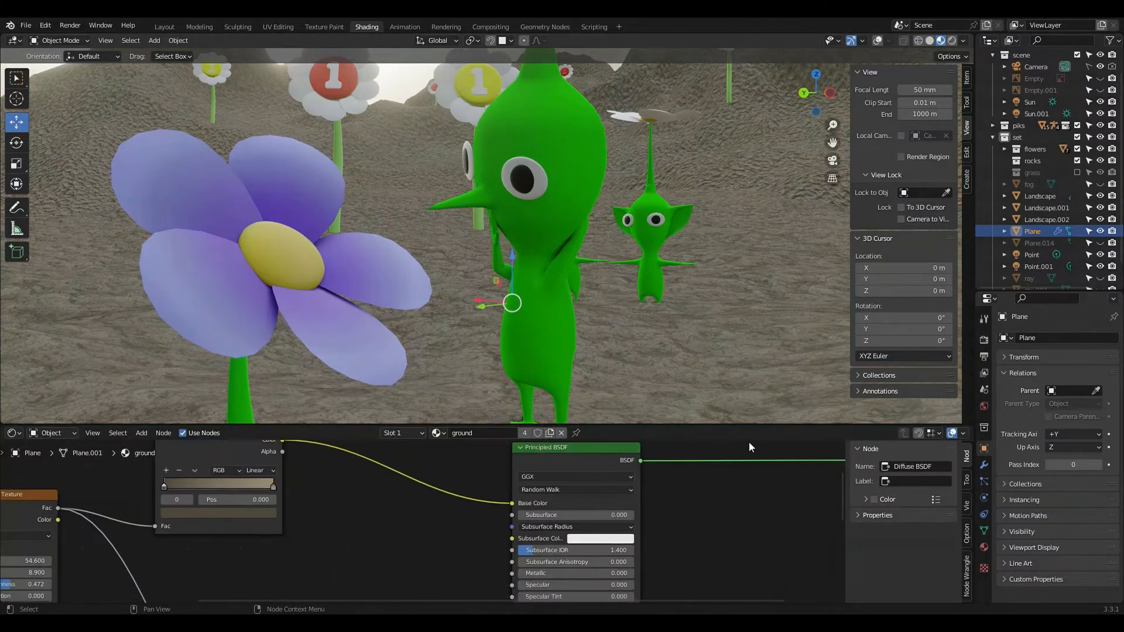
middle_click_drag(356, 521, 729, 602)
scroll(503, 522, "down", 7)
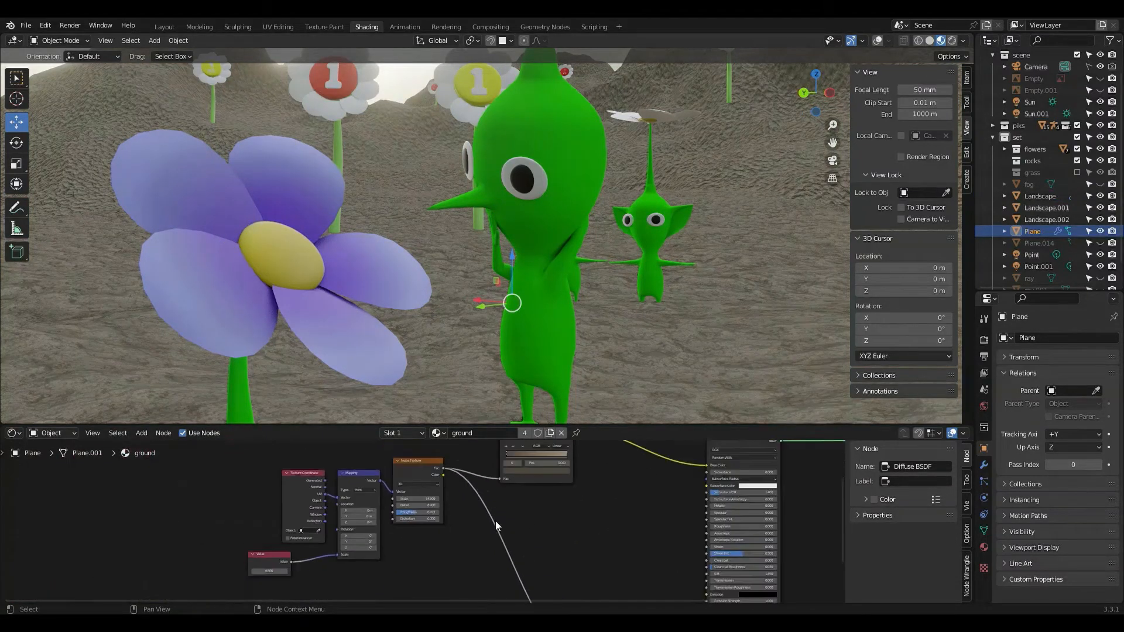
middle_click_drag(463, 557, 437, 475)
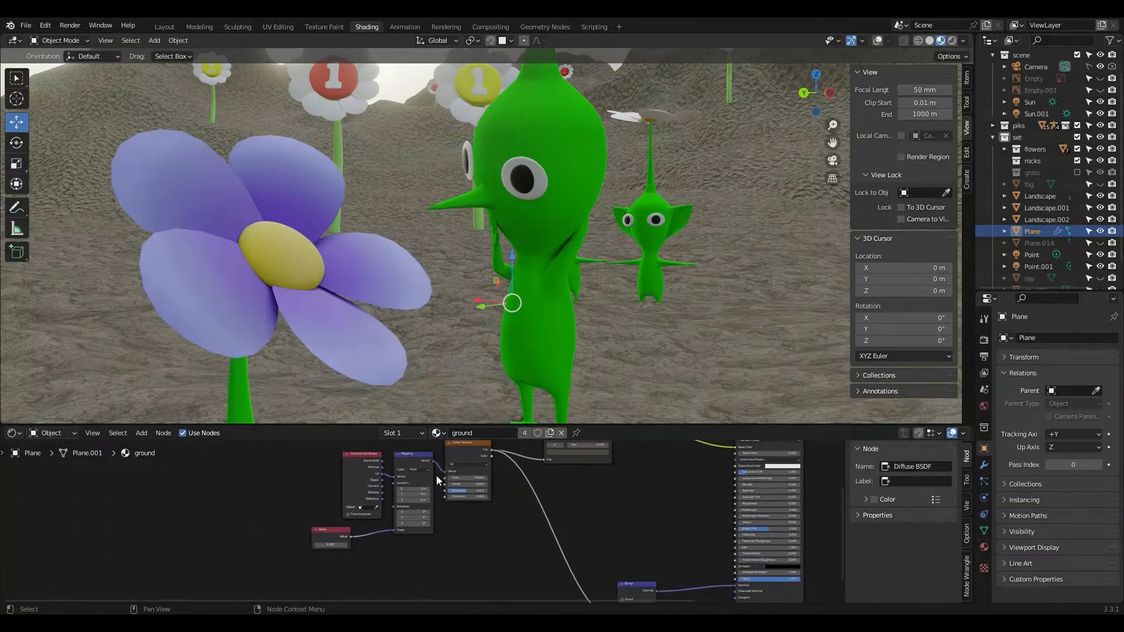
scroll(404, 503, "up", 4)
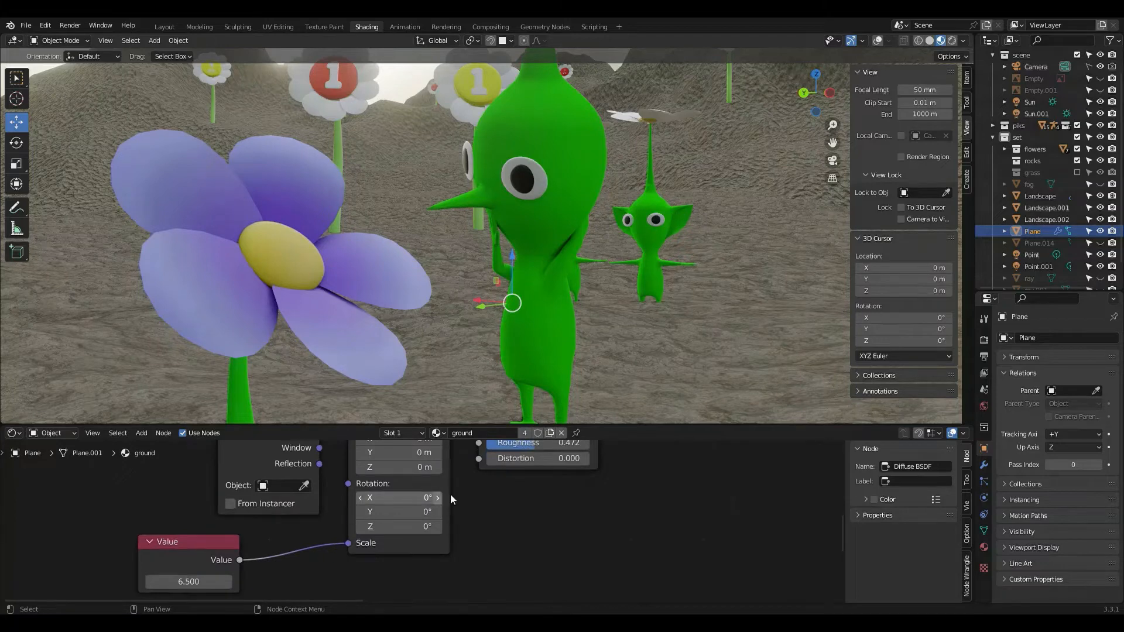
middle_click_drag(495, 501, 437, 562)
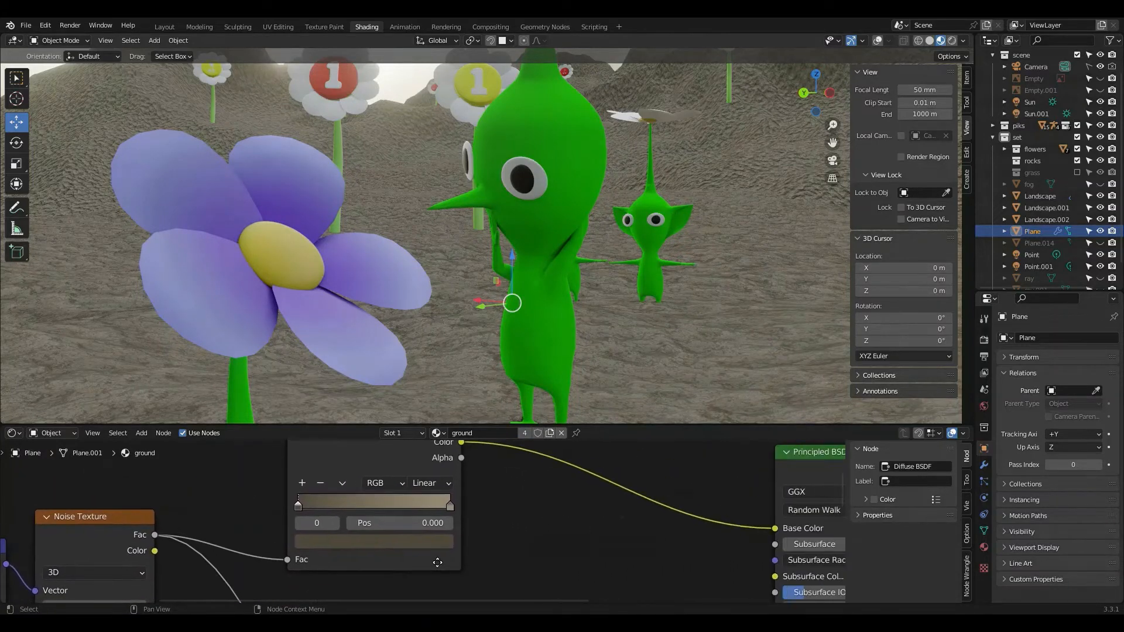
middle_click_drag(554, 511, 338, 579)
scroll(338, 580, "down", 3)
middle_click_drag(656, 485, 453, 520)
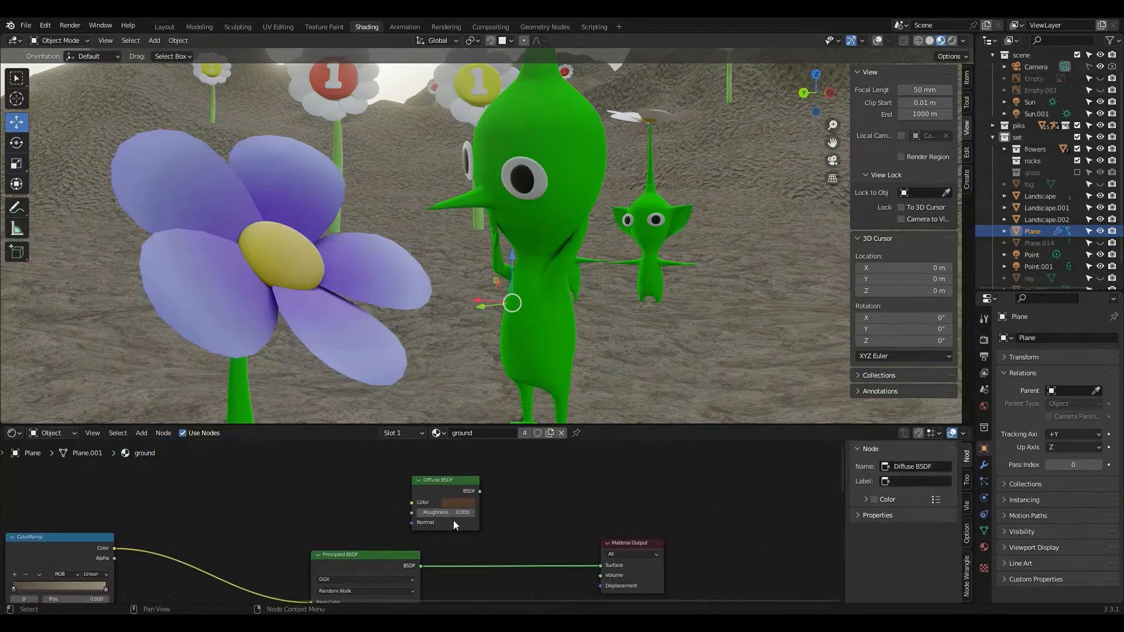
Step: Link the ground material's brown Diffuse BSDF to the output's Surface and view the whole landscape from farther out
left_click_drag(498, 484, 647, 578)
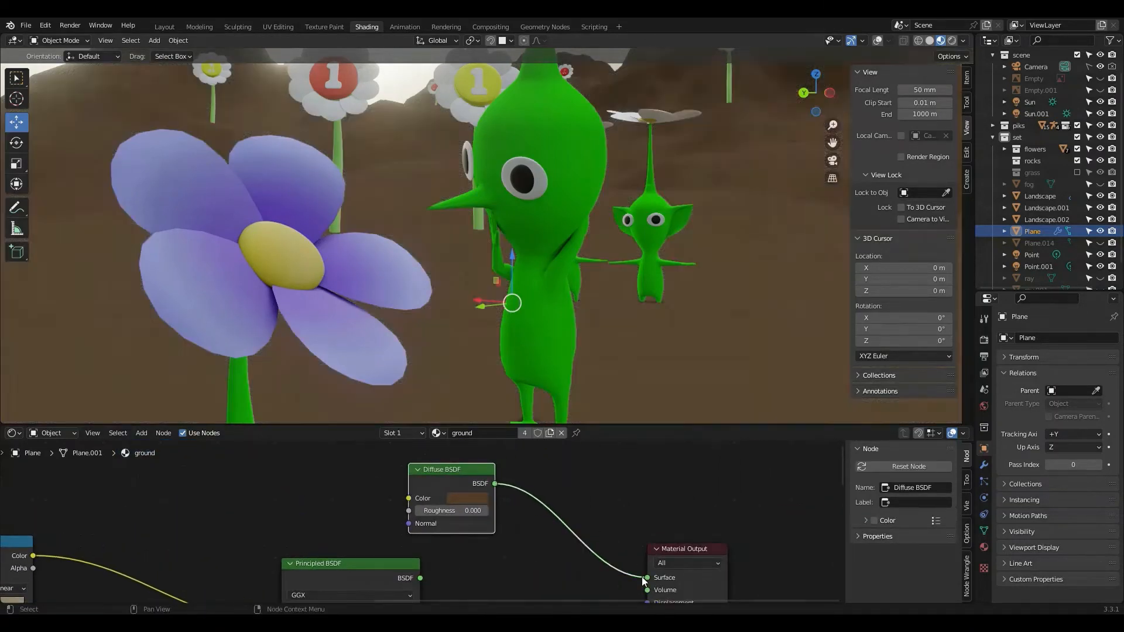
mouse_move(637, 262)
middle_mouse_down()
mouse_move(596, 255)
mouse_move(637, 261)
mouse_move(552, 306)
mouse_move(722, 278)
mouse_move(588, 254)
mouse_move(606, 282)
mouse_move(581, 263)
mouse_move(625, 258)
mouse_move(623, 243)
mouse_move(612, 312)
middle_mouse_up()
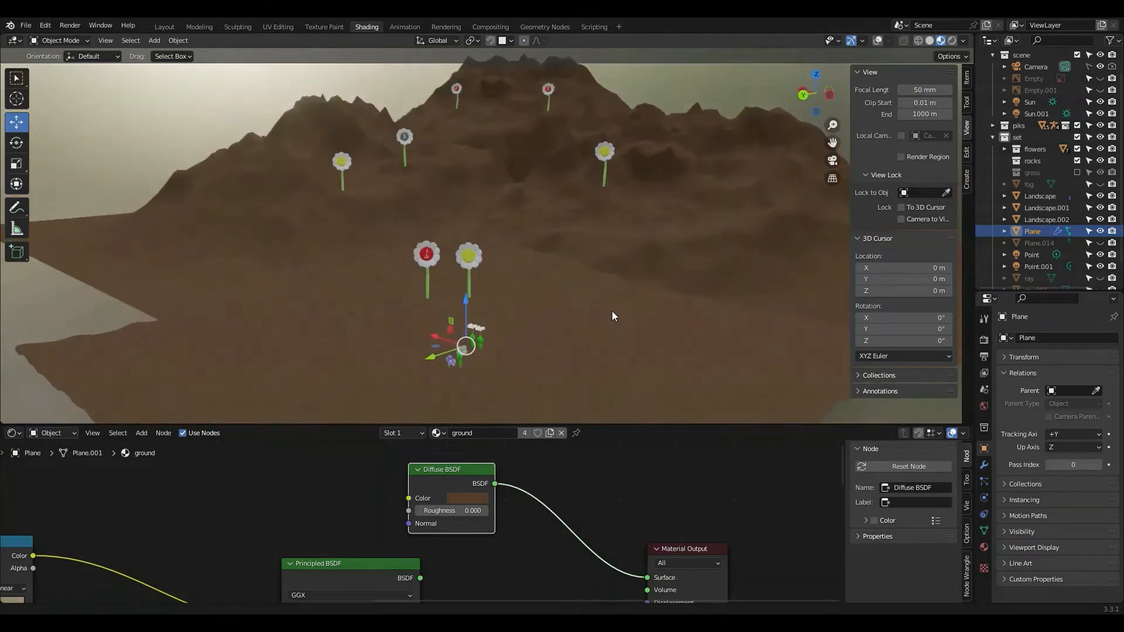
scroll(614, 309, "up", 2)
Step: Apply Shade Smooth to the Landscape.001 hills
left_click(702, 240)
right_click(702, 239)
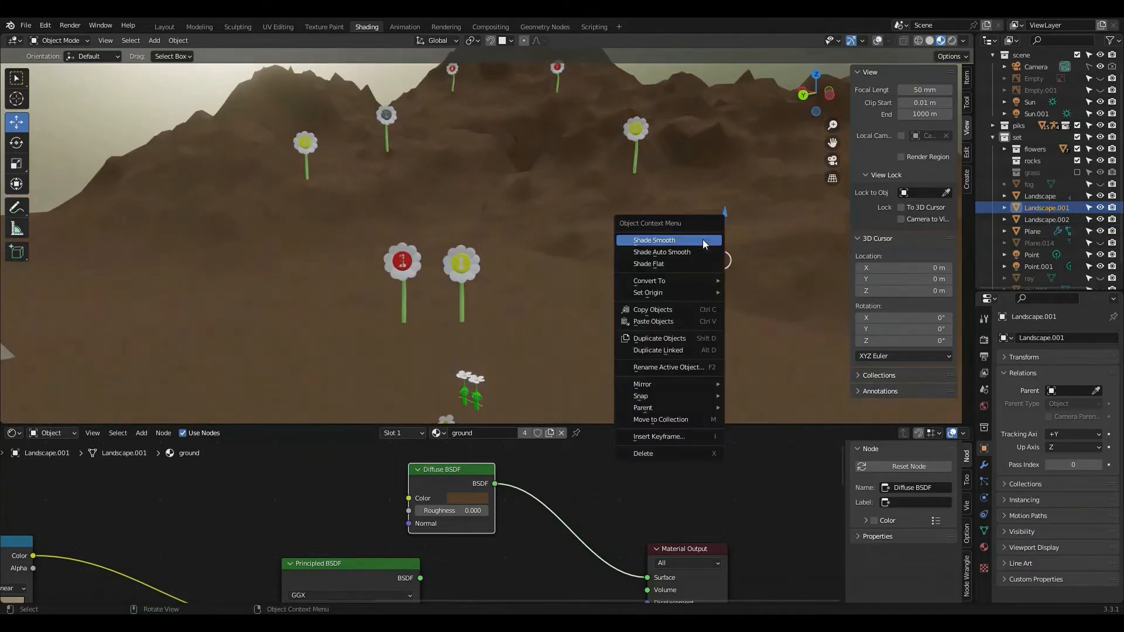
left_click(702, 239)
scroll(635, 234, "down", 5)
middle_click_drag(627, 242, 604, 251)
scroll(603, 250, "up", 2)
Step: Reconnect the ground material's Principled BSDF to the Material Output's Surface
middle_click_drag(488, 549, 495, 481)
mouse_move(427, 509)
left_mouse_down()
mouse_move(553, 499)
mouse_move(653, 509)
left_mouse_up()
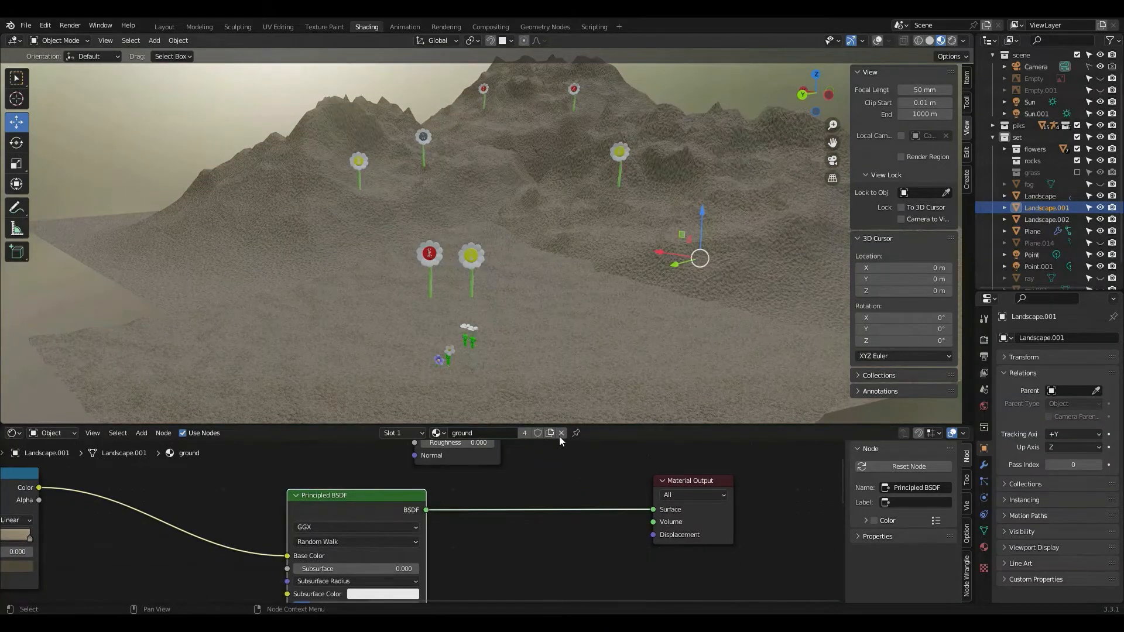
scroll(501, 375, "up", 2)
middle_click_drag(519, 384, 560, 216, "shift")
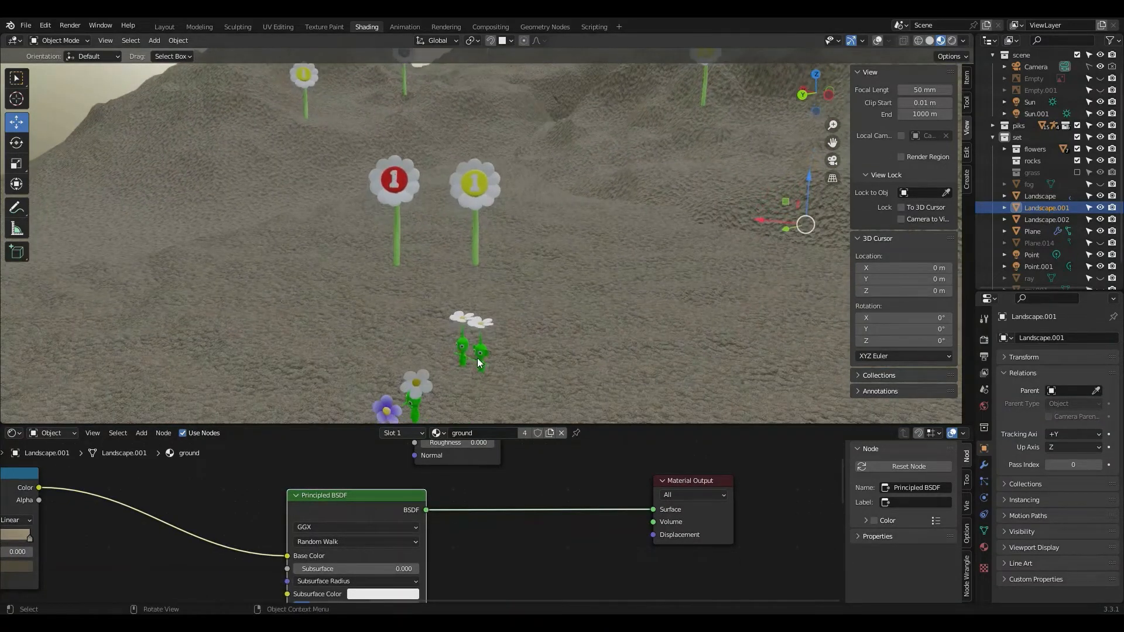
Step: Select the yellow character and reconnect the last Mix Shader of its bodies material to the output's Surface
left_click(487, 349)
middle_click_drag(564, 487, 264, 500)
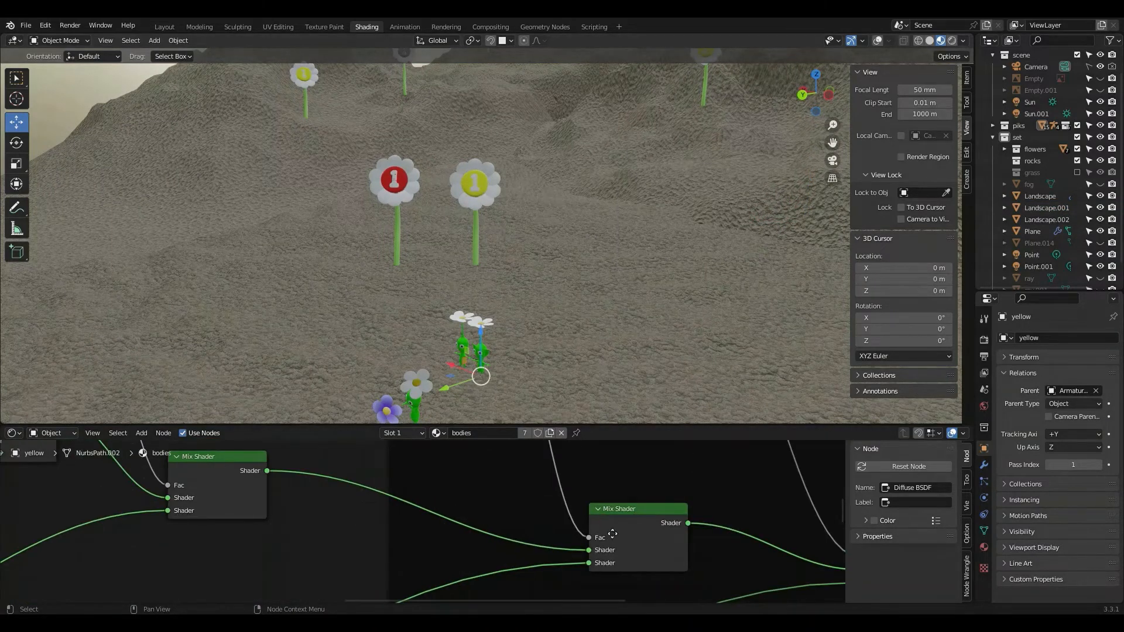
middle_click_drag(596, 515, 318, 508)
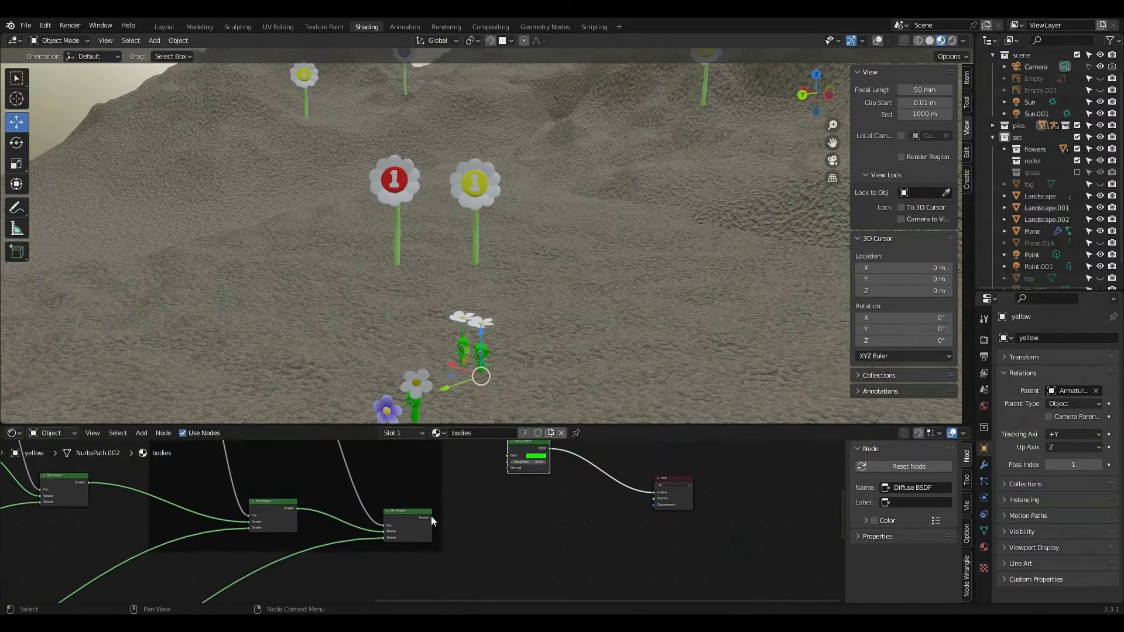
left_click_drag(431, 517, 653, 495)
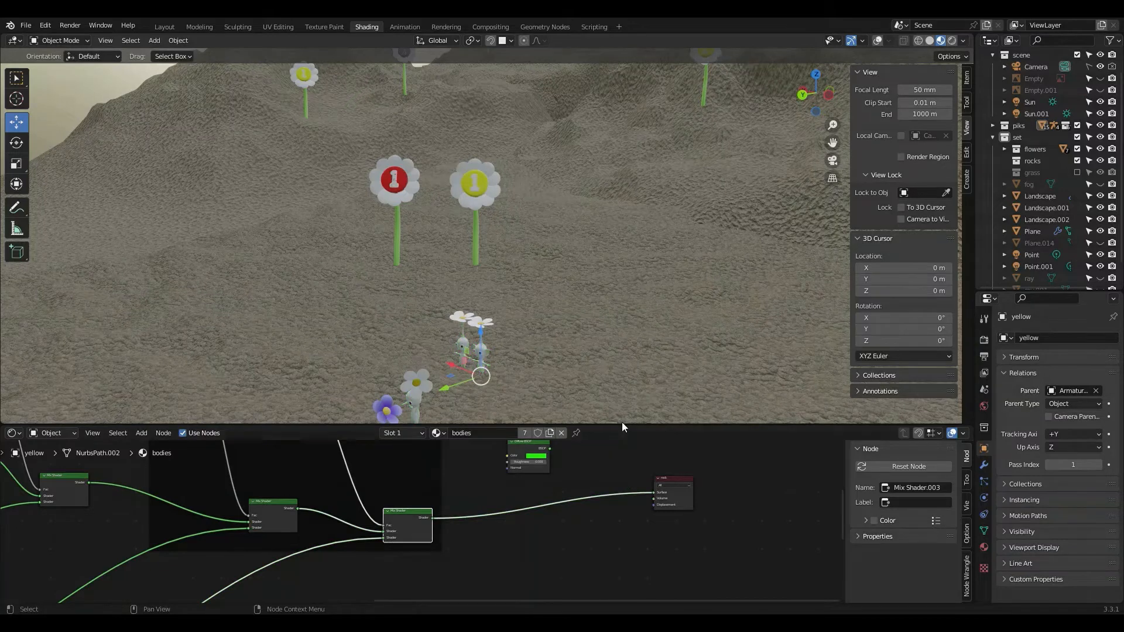
Step: Enlarge the 3D viewport by shrinking the node editor, and view the coloured characters from ground level
left_click_drag(621, 426, 601, 588)
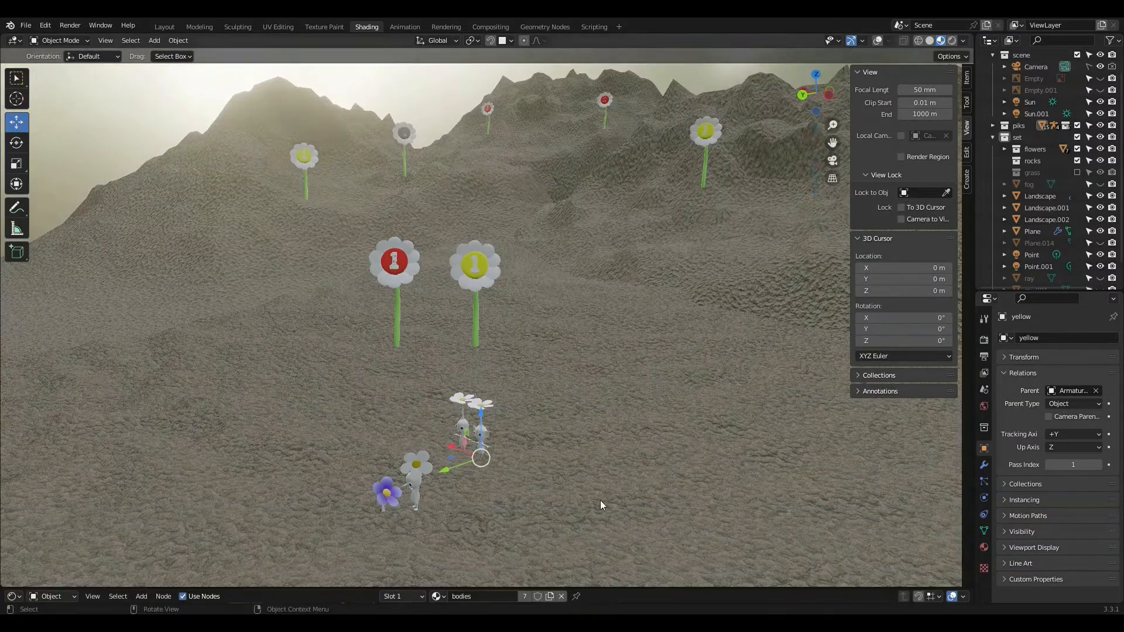
middle_click_drag(599, 499, 612, 479)
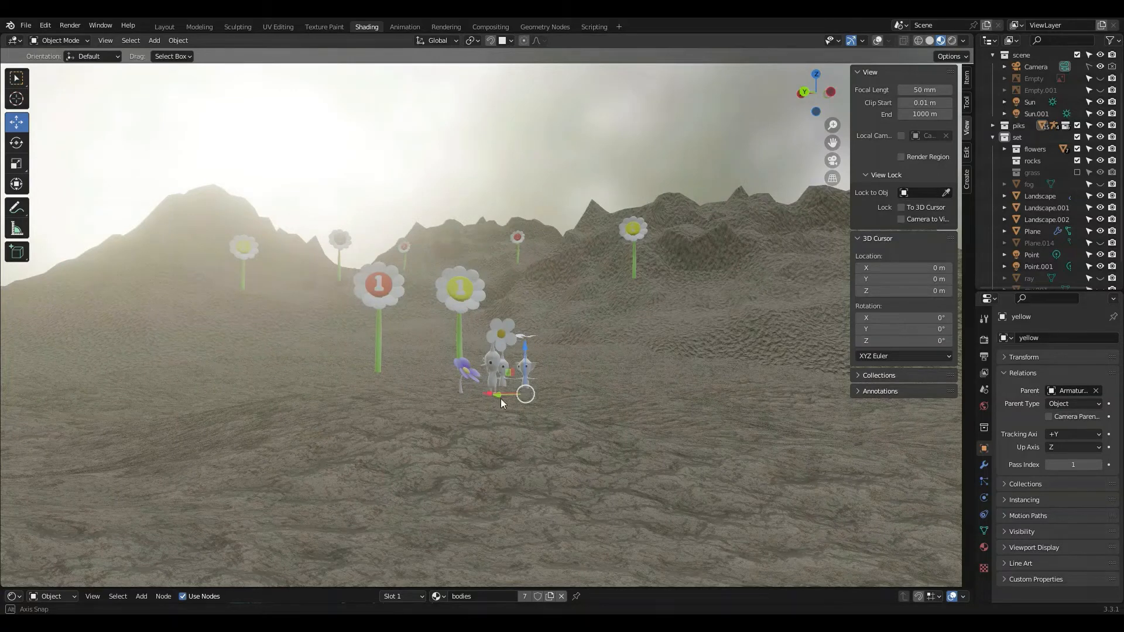
scroll(501, 399, "up", 6)
scroll(620, 445, "down", 3)
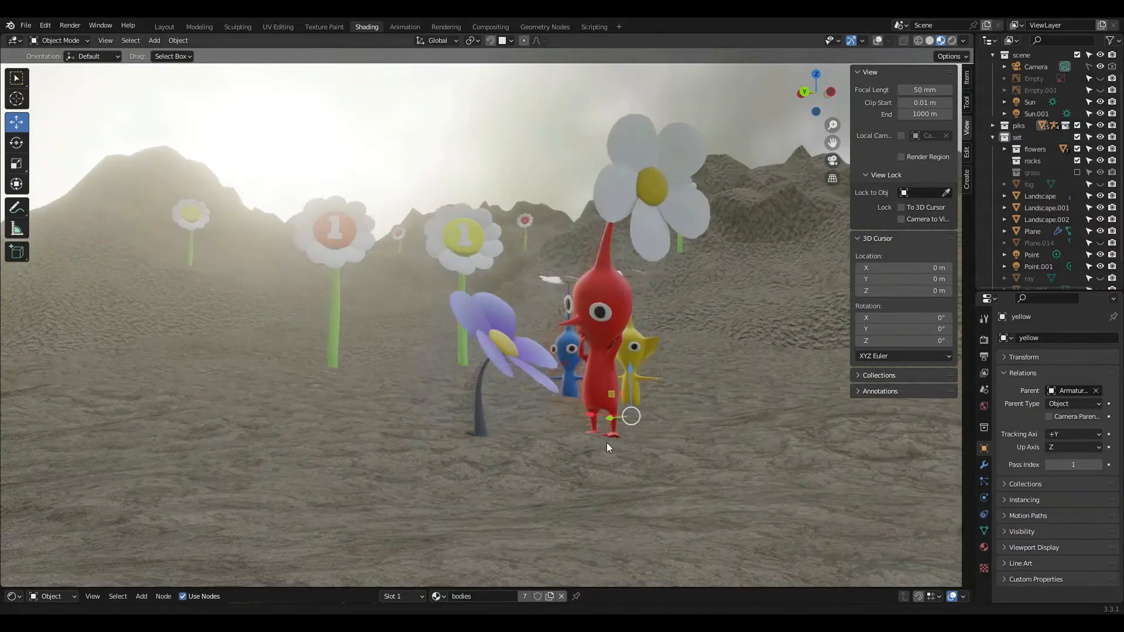
scroll(1018, 187, "up", 2)
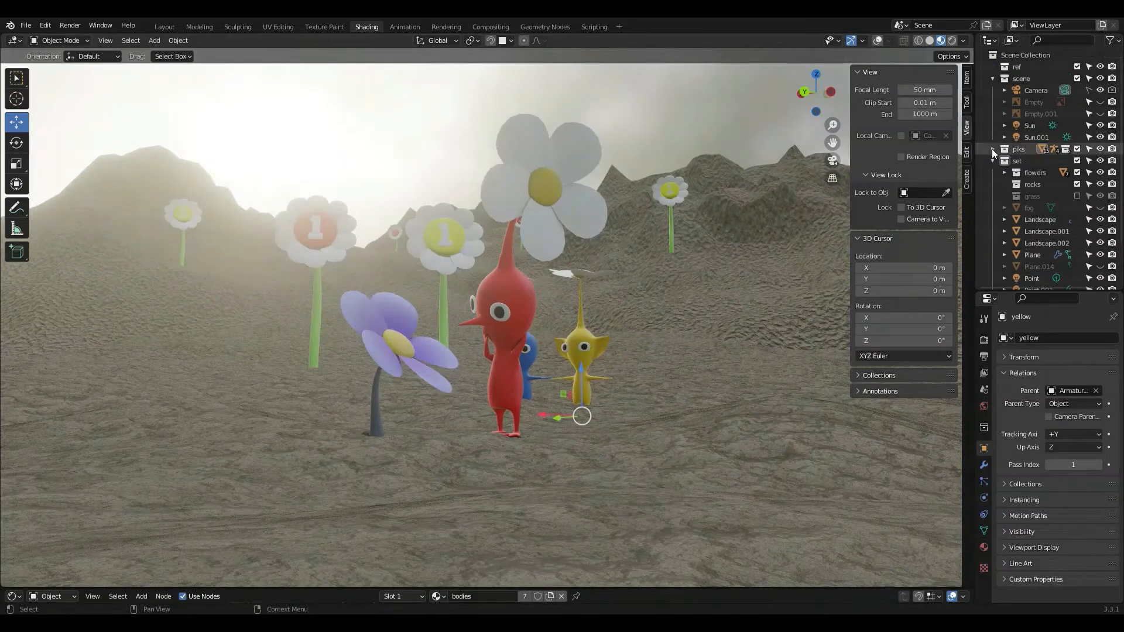
Step: Exclude the yellow and blue collections inside piks from the view layer, and collapse piks again
left_click(992, 149)
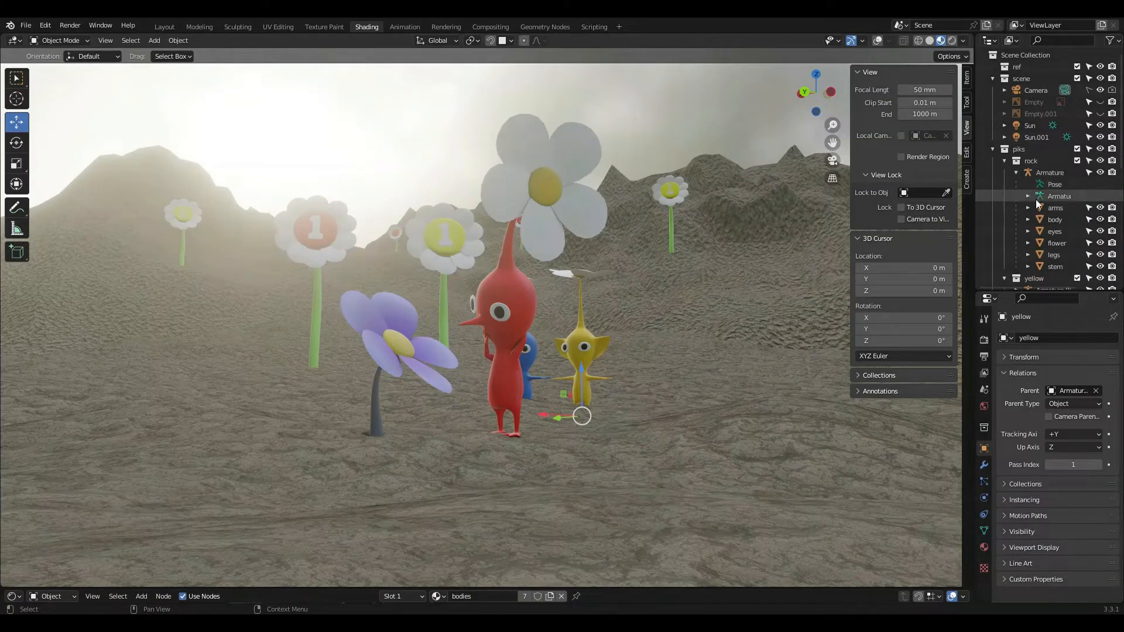
scroll(1075, 234, "down", 2)
left_click(1076, 231)
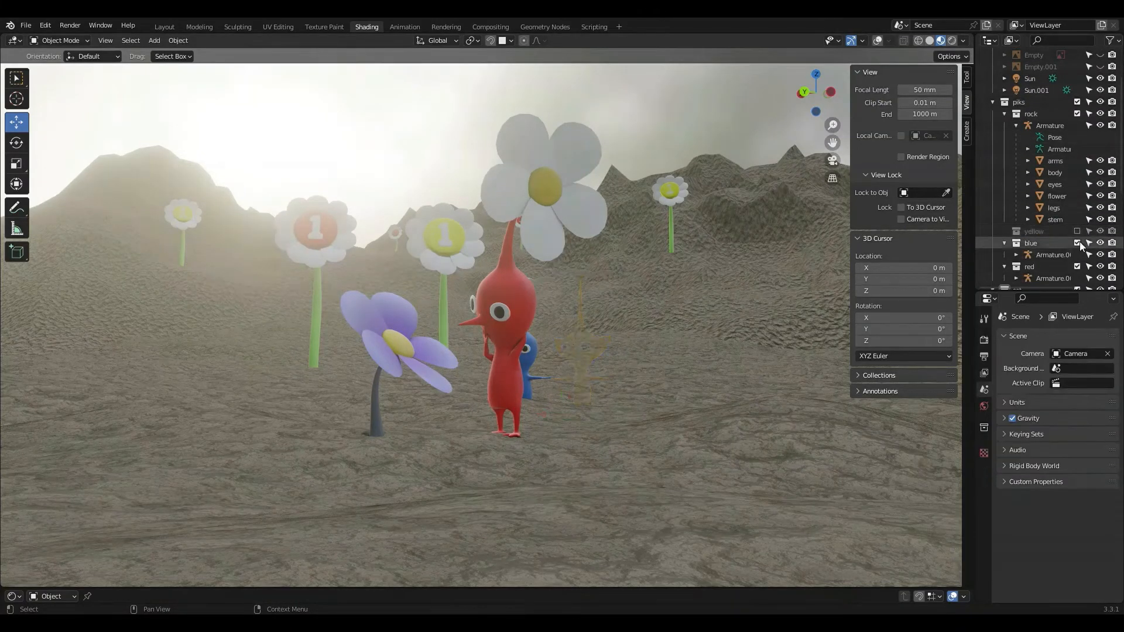
left_click(1077, 242)
scroll(1003, 210, "up", 2)
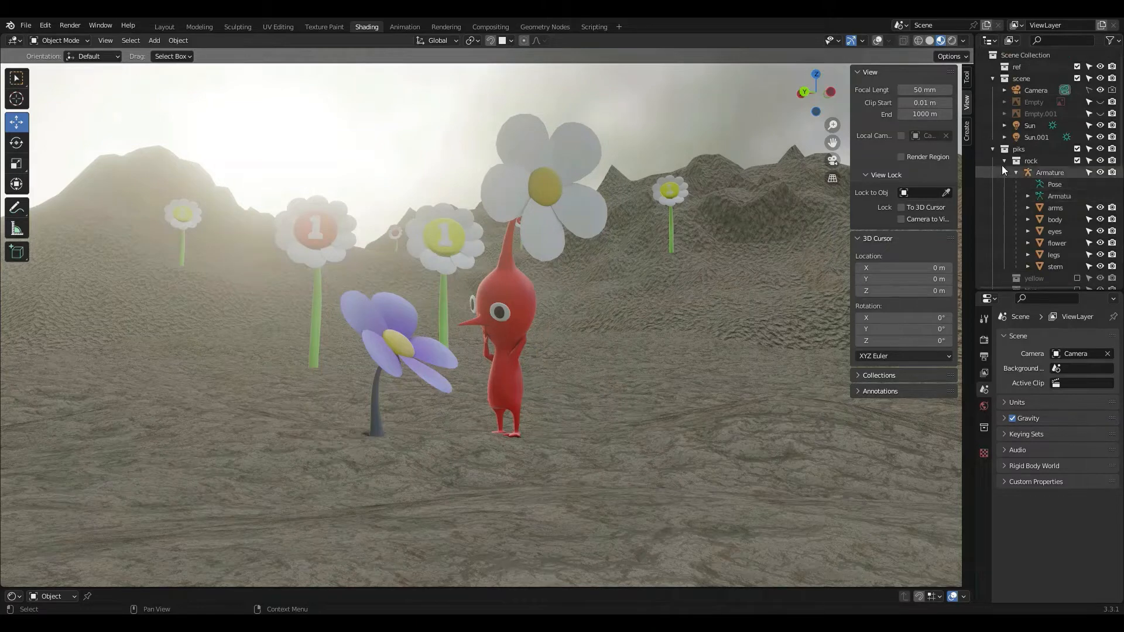
left_click(989, 140)
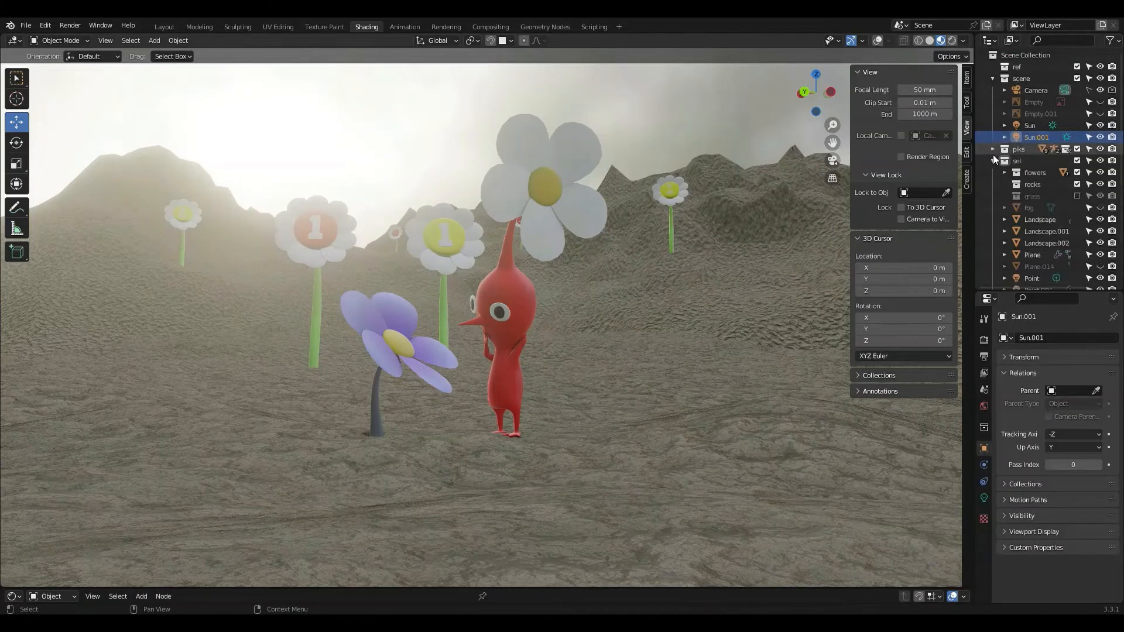
left_click(993, 152)
left_click(992, 162)
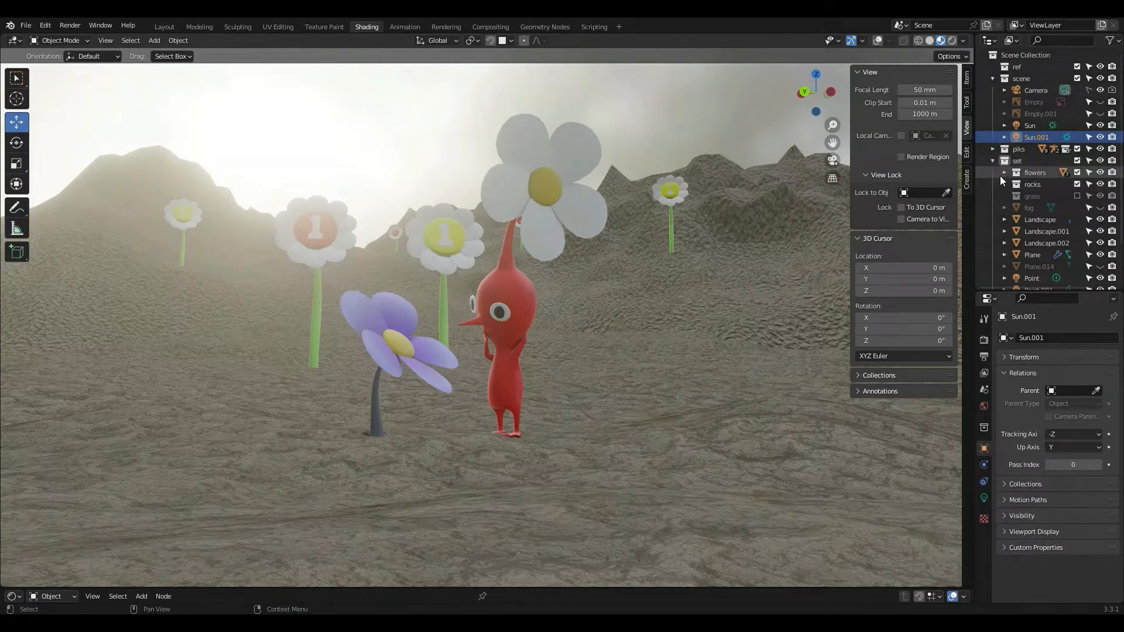
Step: Include the grass collection in the view layer and unhide Plane.014, fog, ray.001 and ray.002 in the set collection
left_click(1077, 196)
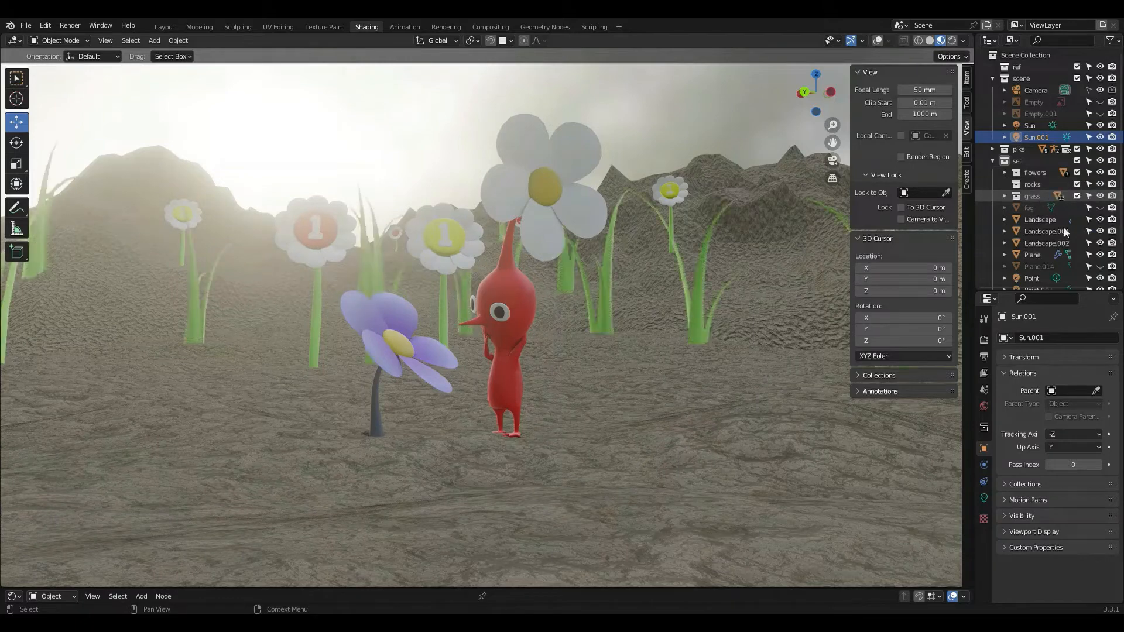
left_click(1100, 266)
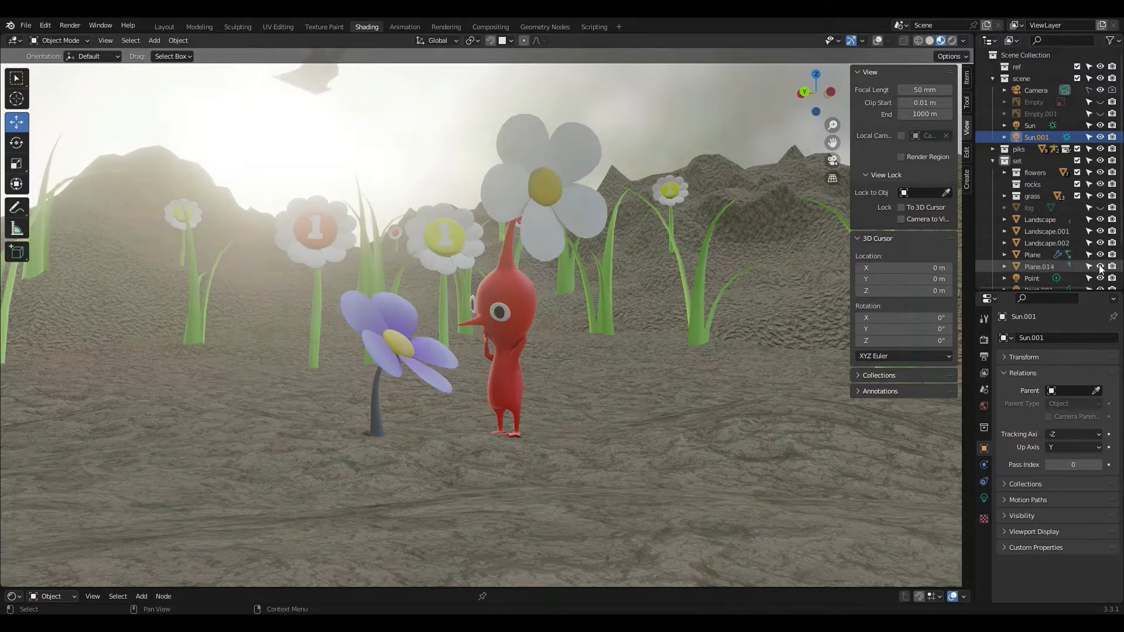
left_click(1100, 207)
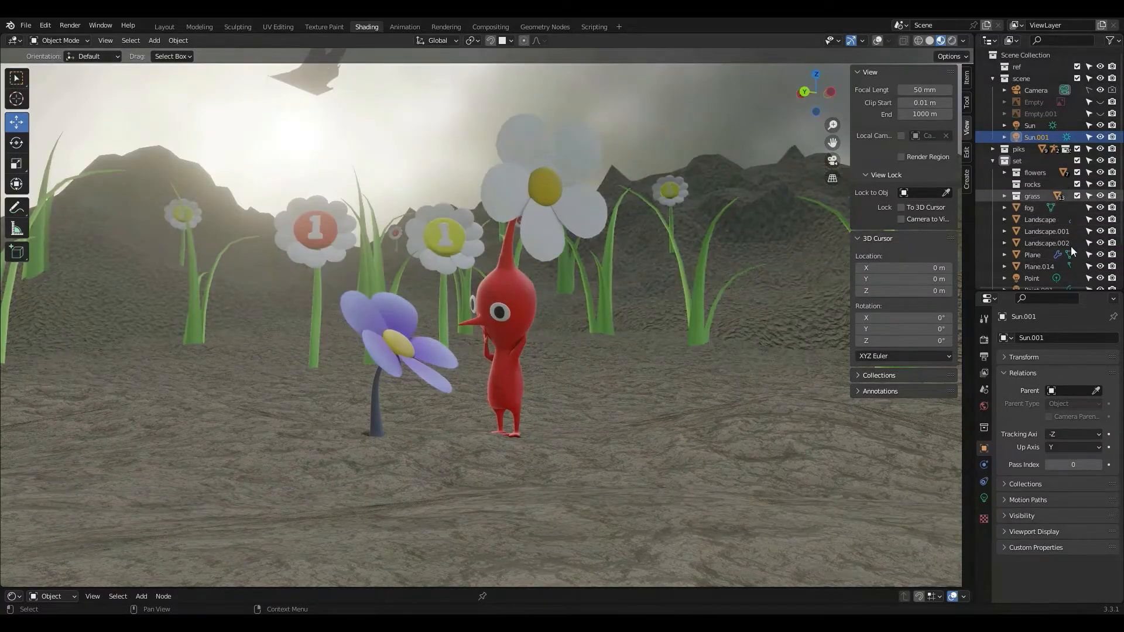
scroll(1073, 250, "down", 2)
left_click(1100, 267)
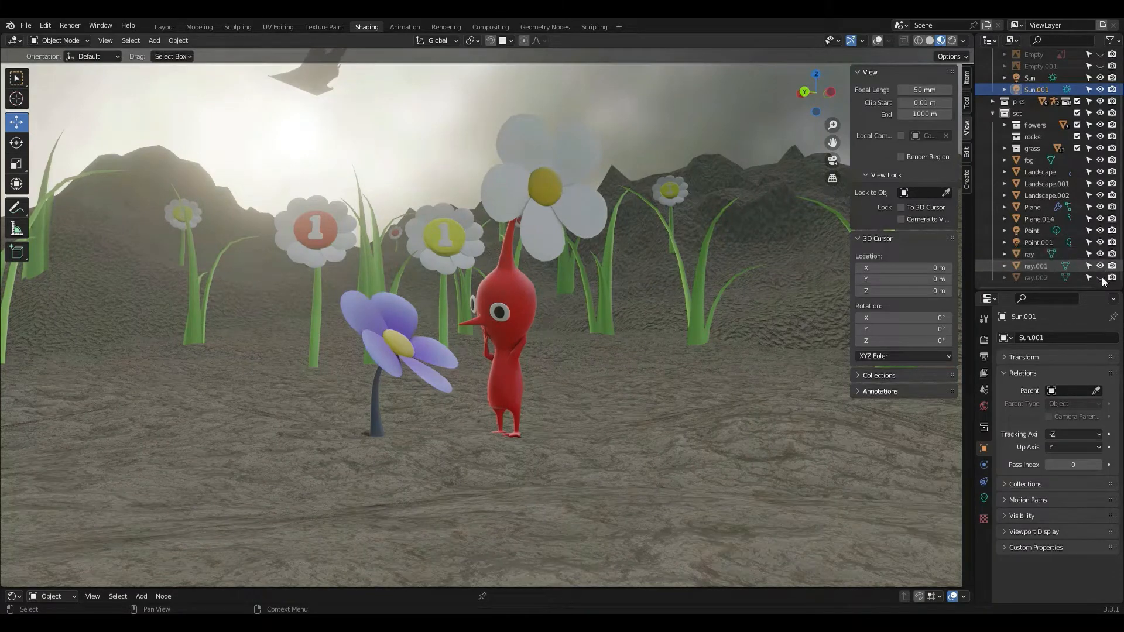
left_click(1100, 278)
Step: Switch the viewport to rendered shading and look at the scene through the camera, with the red character near the middle
left_click(951, 41)
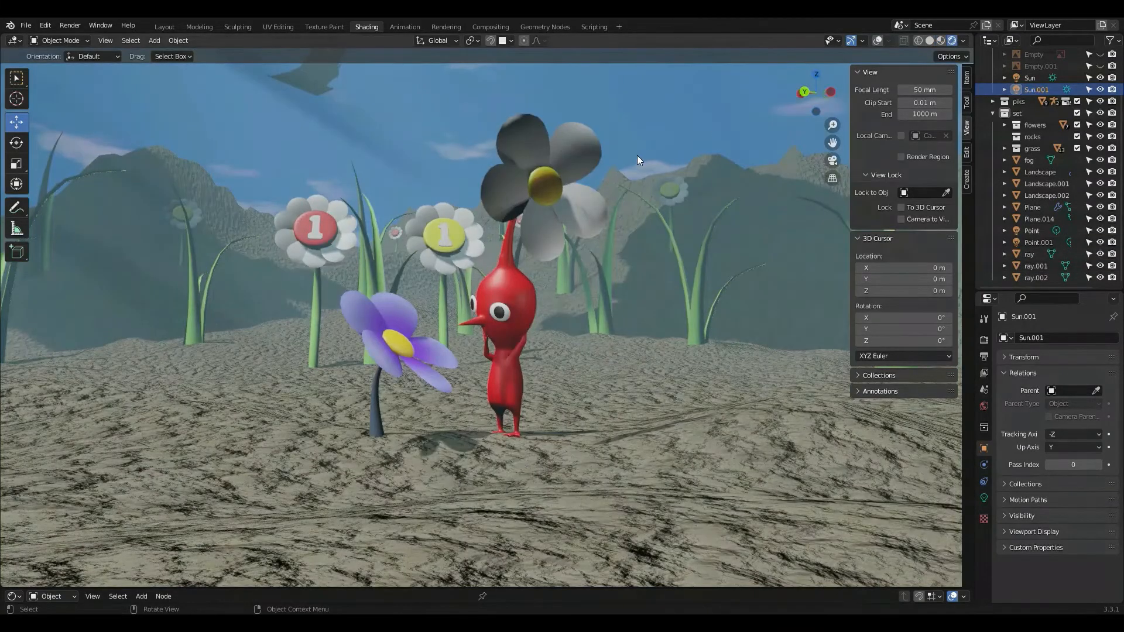
scroll(637, 156, "down", 3)
scroll(636, 155, "up", 5)
key("KP_0")
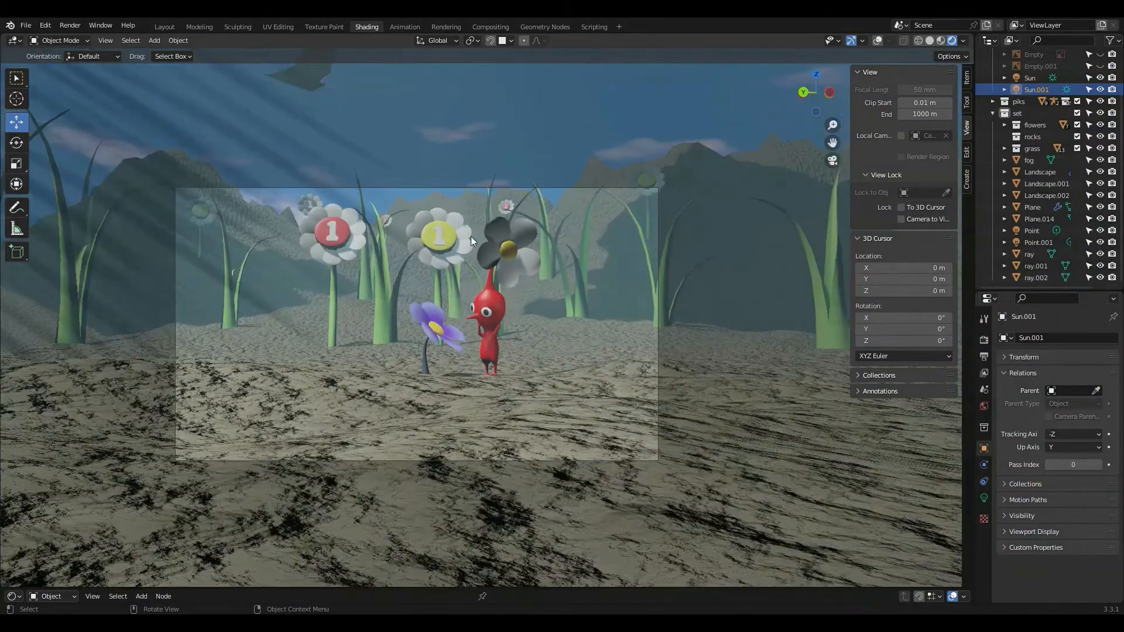
scroll(426, 254, "up", 1)
middle_click_drag(427, 254, 521, 256, "shift")
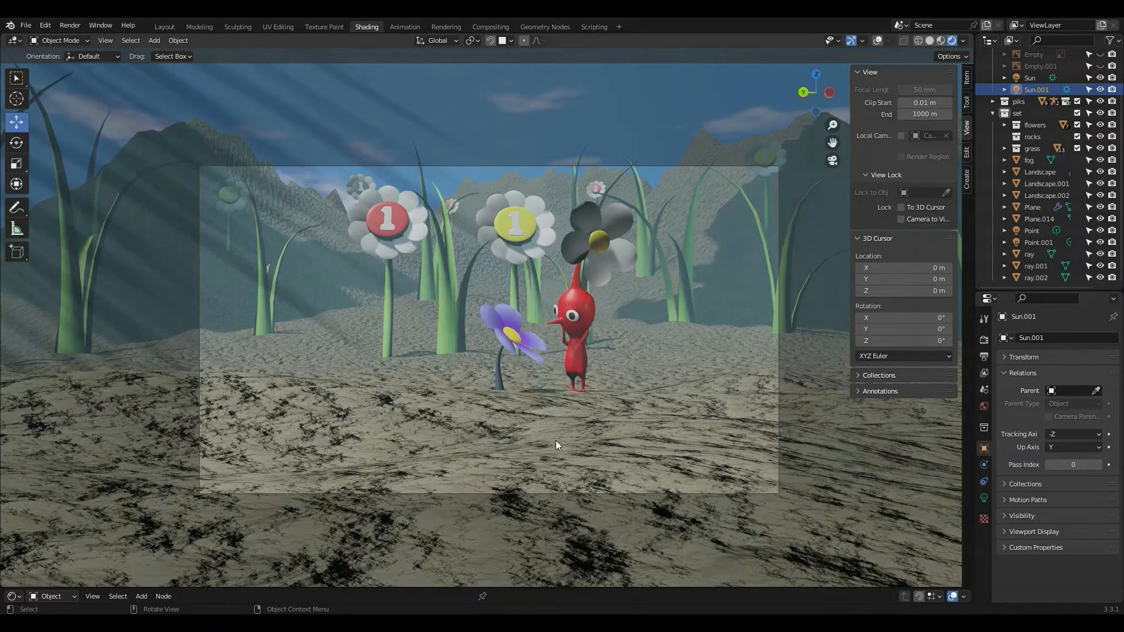
Step: Save the current file and open the recent file PIKMIN2.blend
key("ctrl")
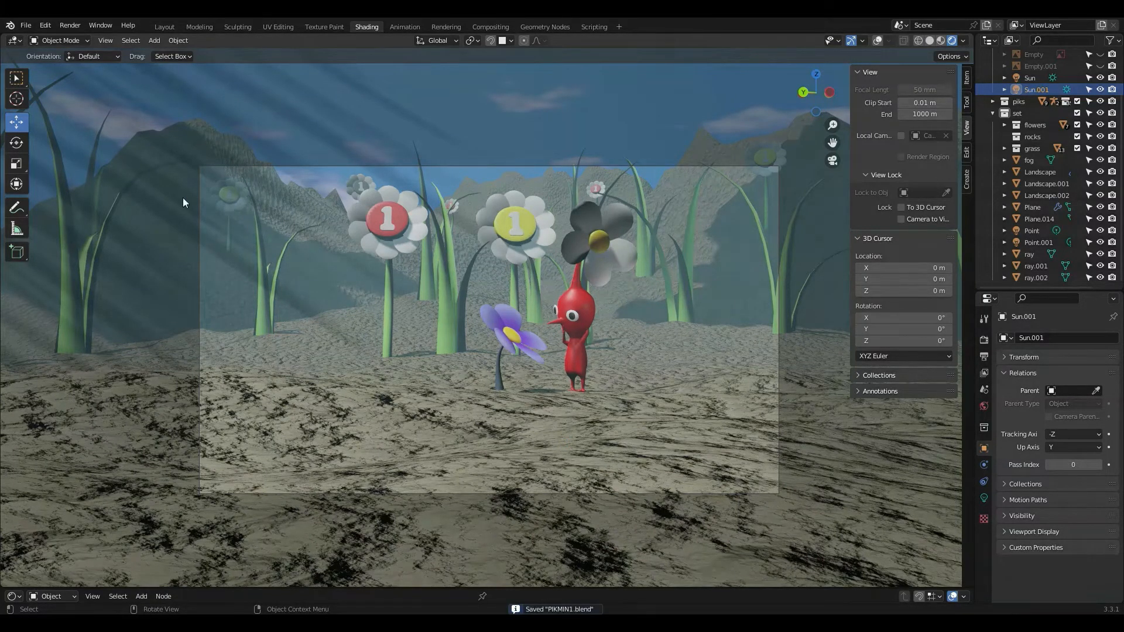
left_click(25, 25)
mouse_move(68, 63)
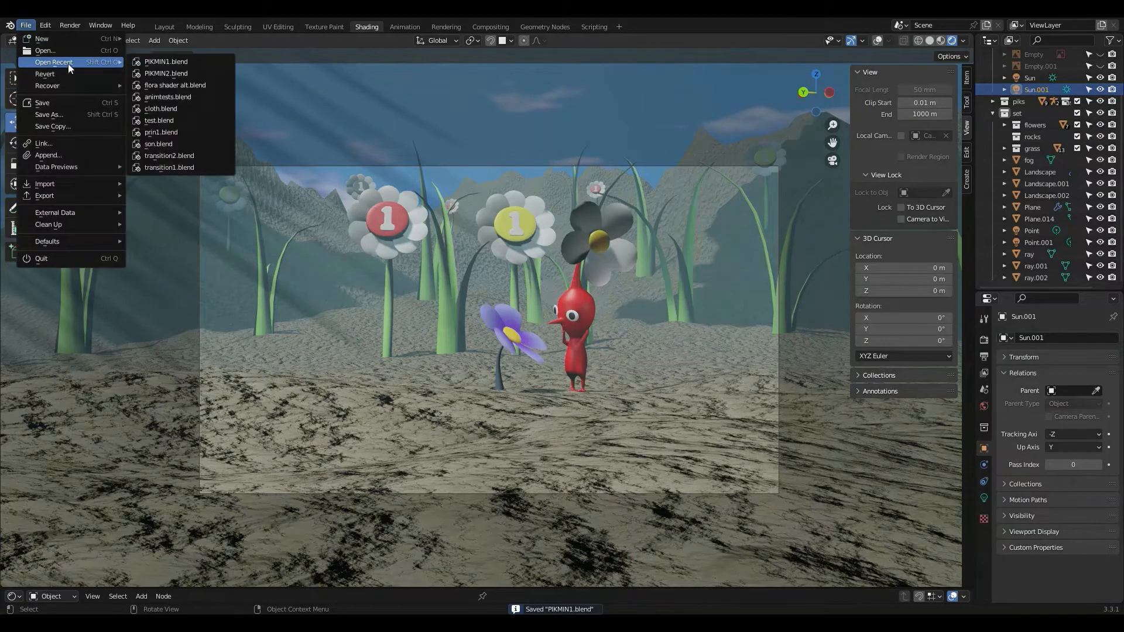
left_click(175, 73)
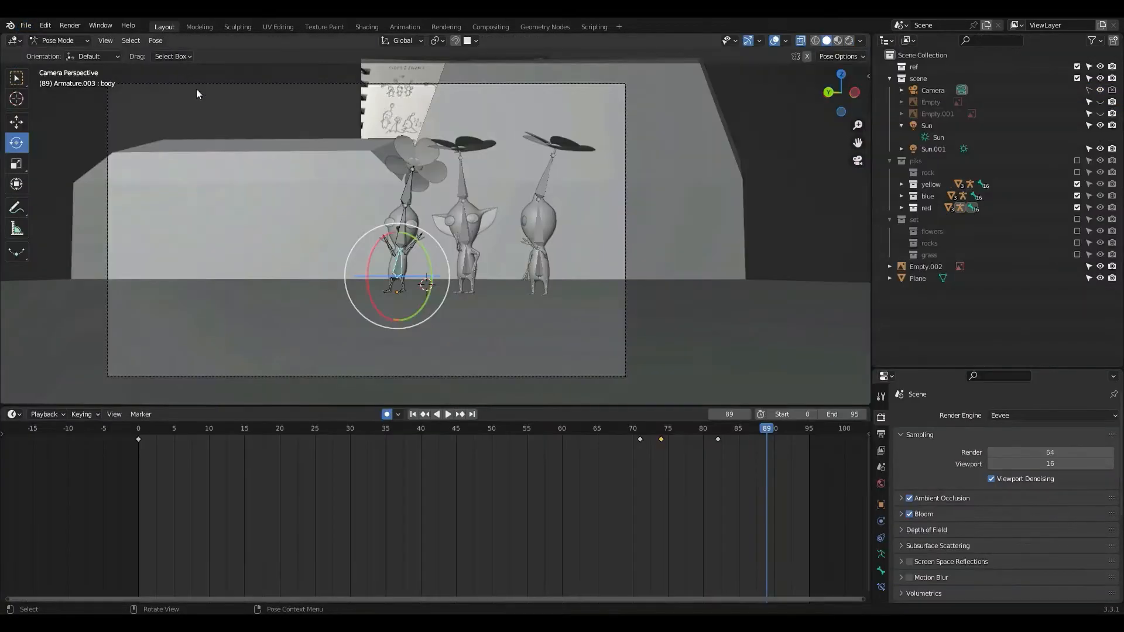
Step: Show the viewport in rendered shading and include the piks collection in the view layer, leaving its rock collection excluded
left_click(849, 40)
scroll(619, 238, "up", 5)
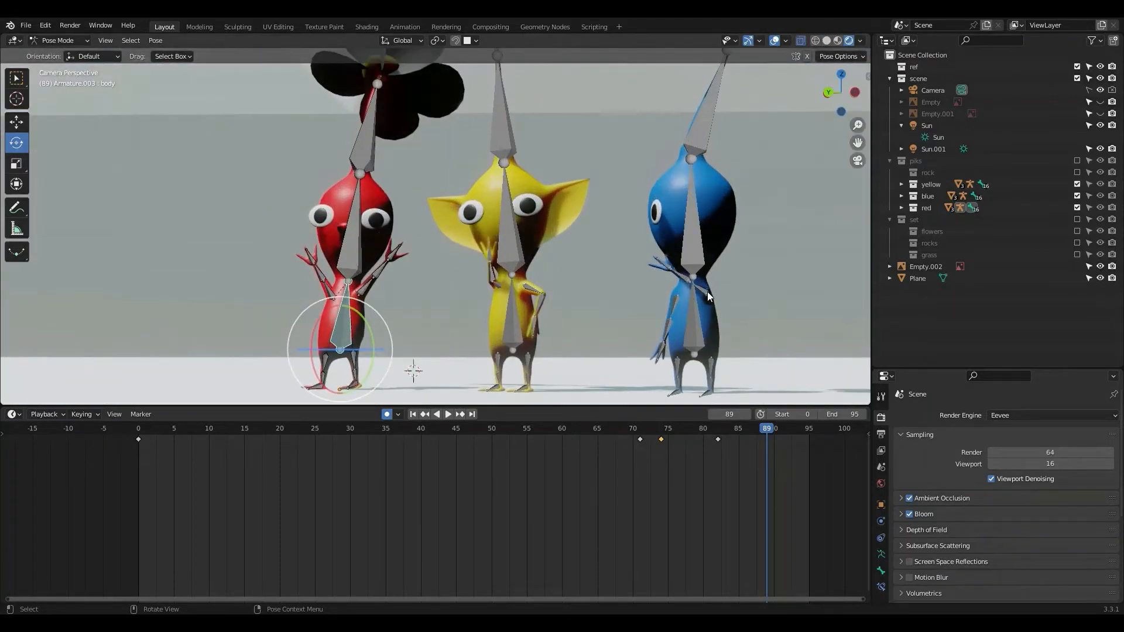
left_click(707, 291)
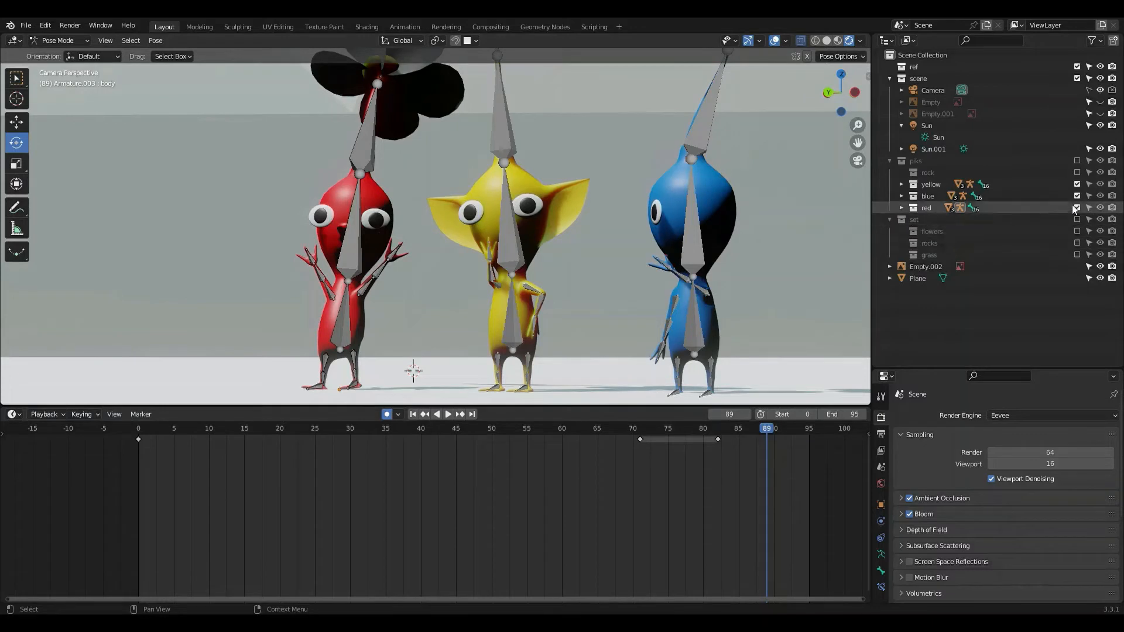
left_click(1076, 172)
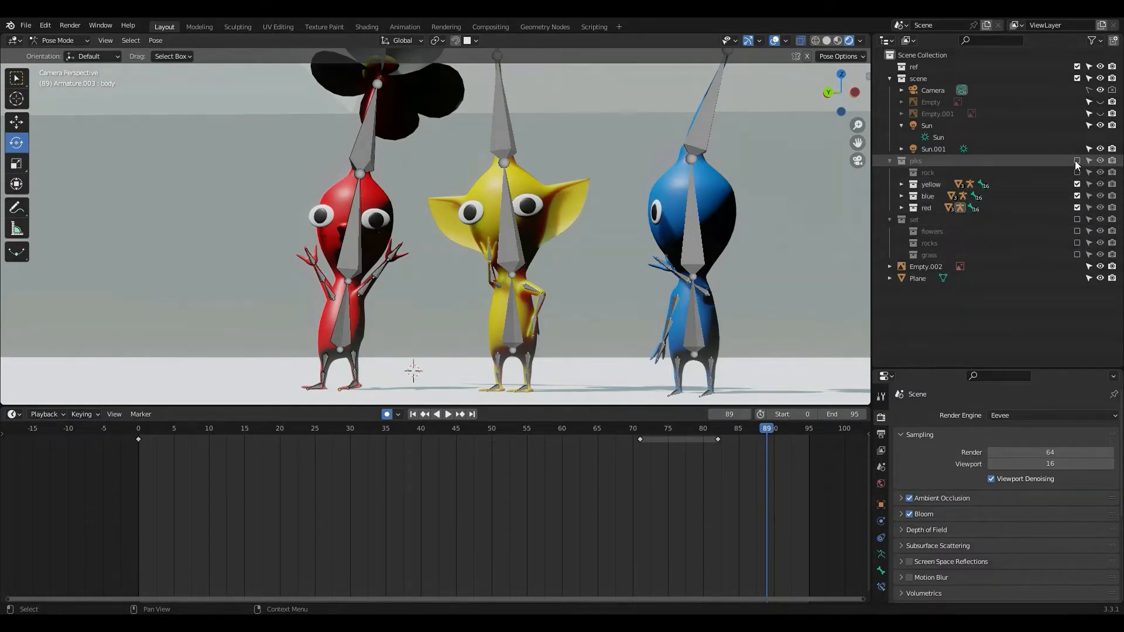
left_click(900, 172)
left_click(900, 172)
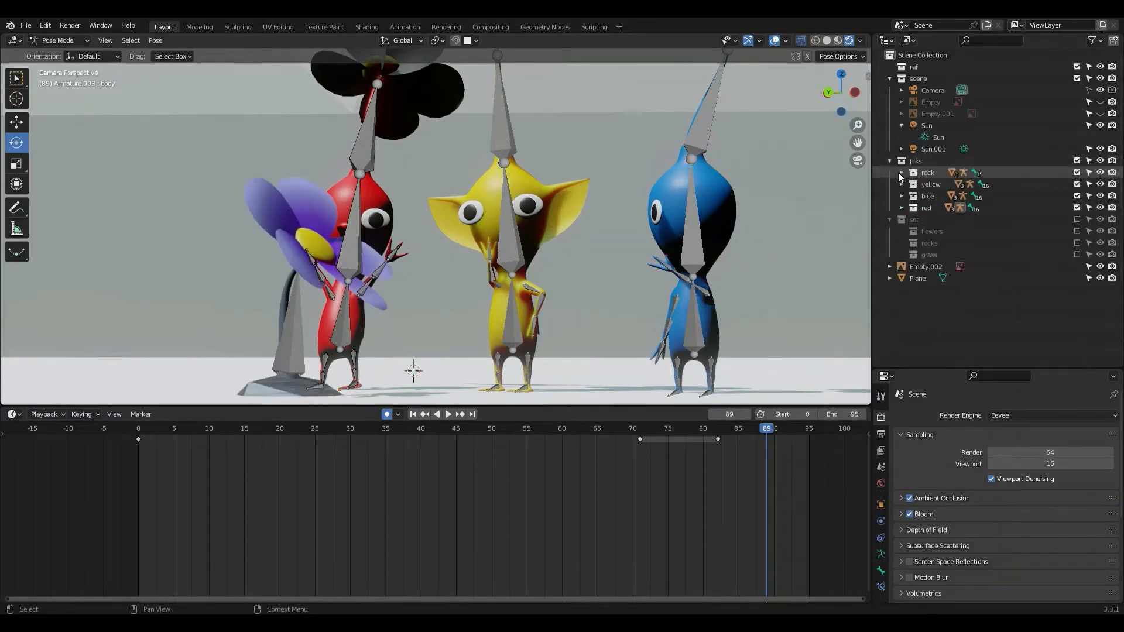
left_click(1076, 172)
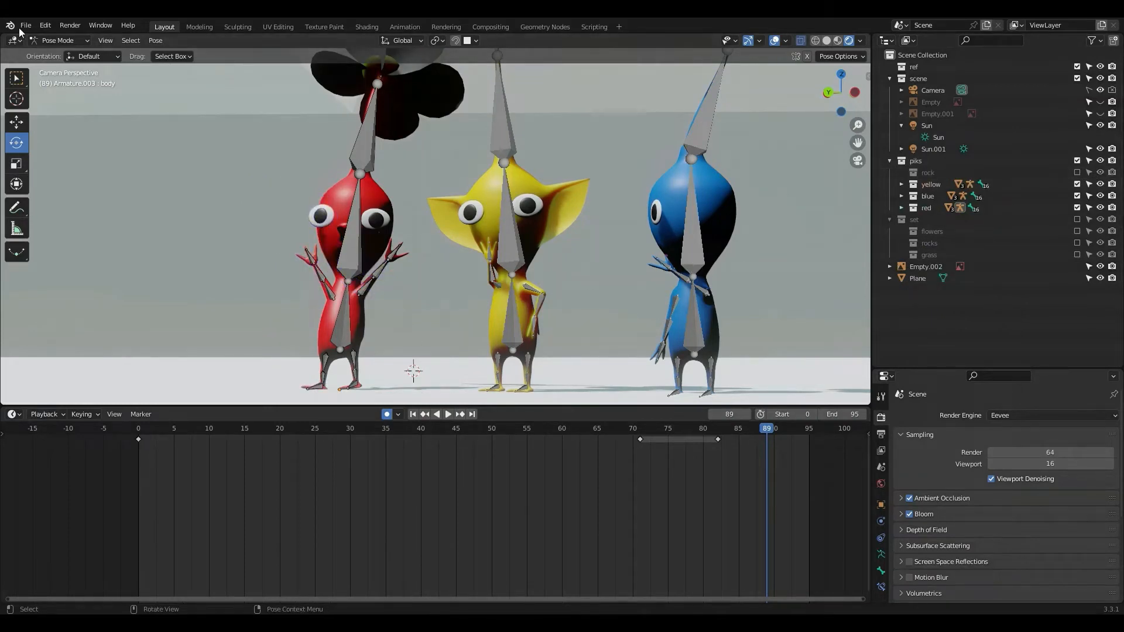
Step: Select the blue character's armature in Object Mode, switch it to Pose Mode and select its arm.l bone
left_click(50, 41)
left_click(51, 55)
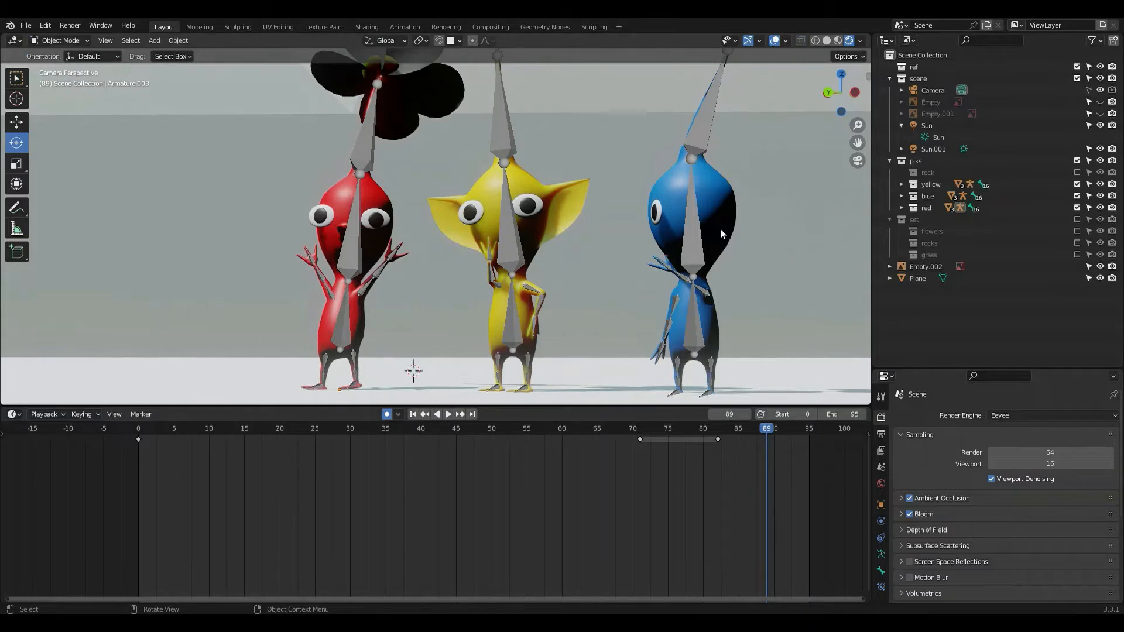
left_click(705, 293)
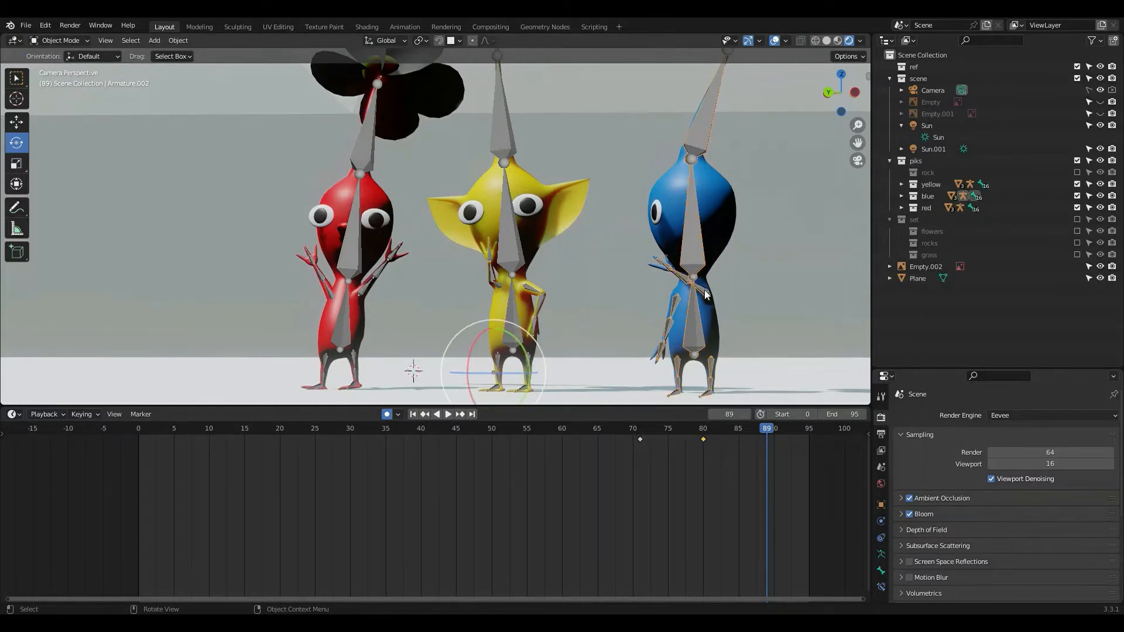
left_click(50, 39)
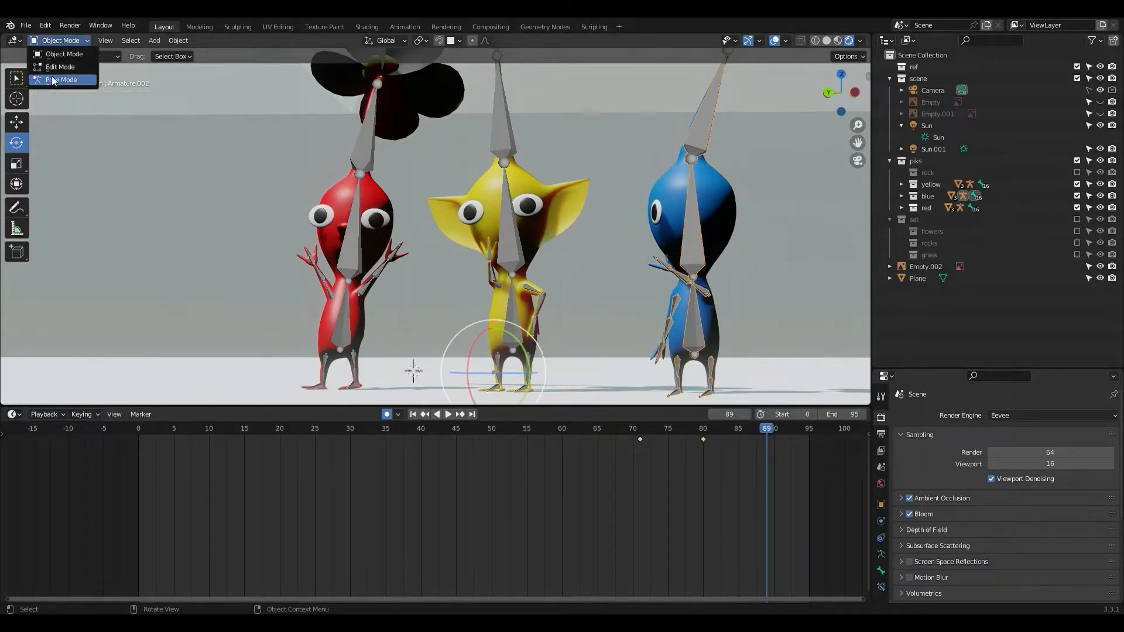
left_click(57, 82)
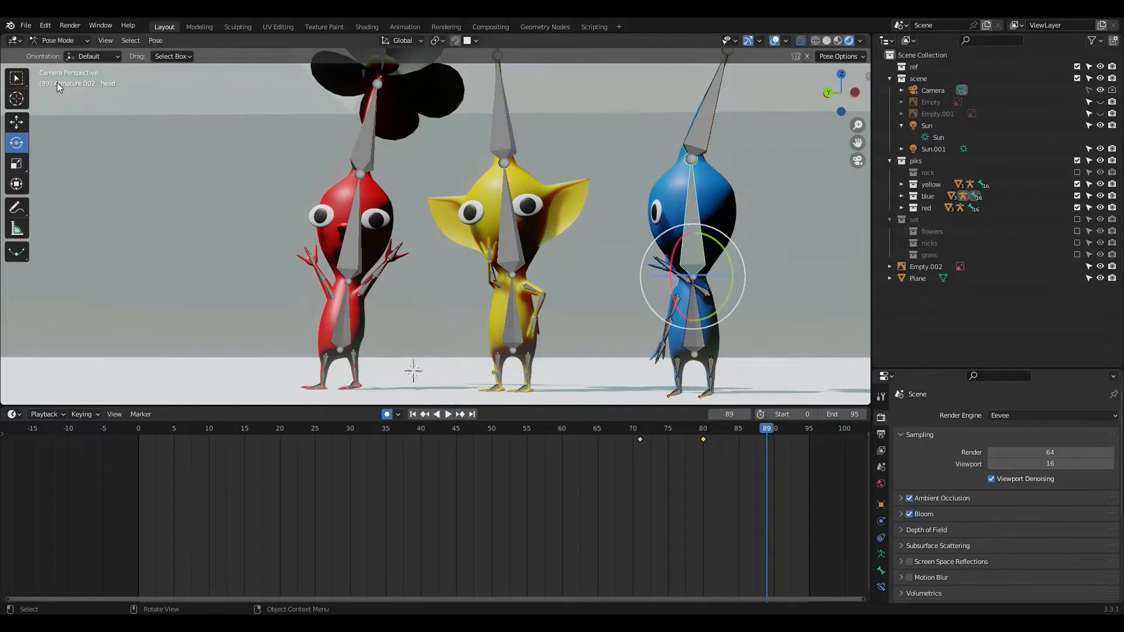
left_click(704, 289)
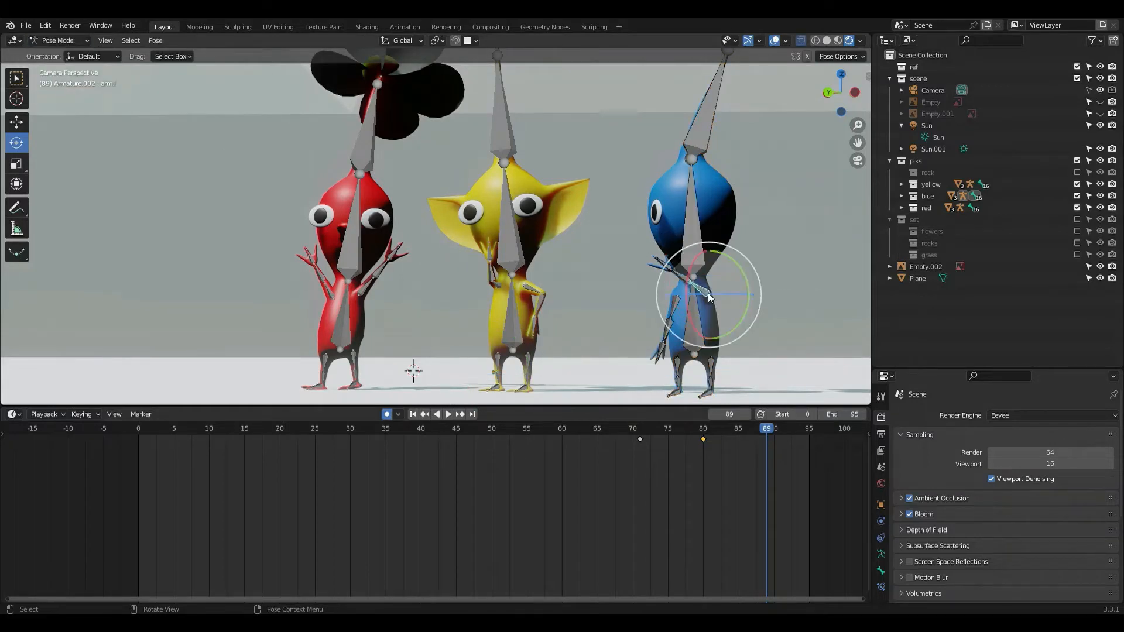
Step: Try a free trackball rotation of the blue character's arm.l bone at frame 80 and play the animation
left_click(703, 429)
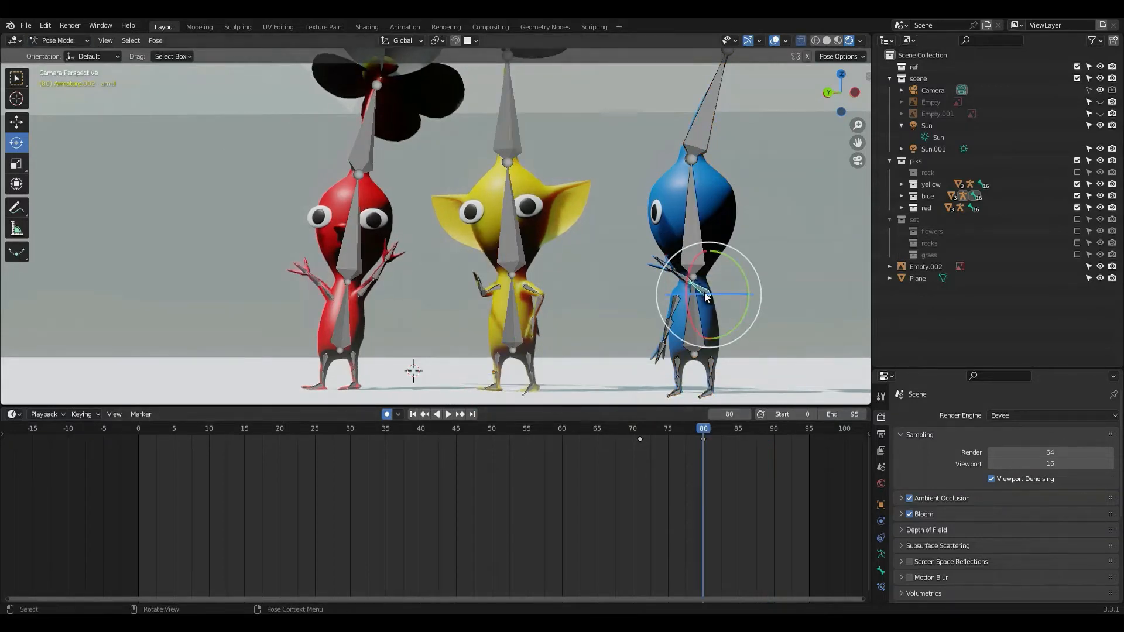
left_click_drag(704, 295, 718, 364)
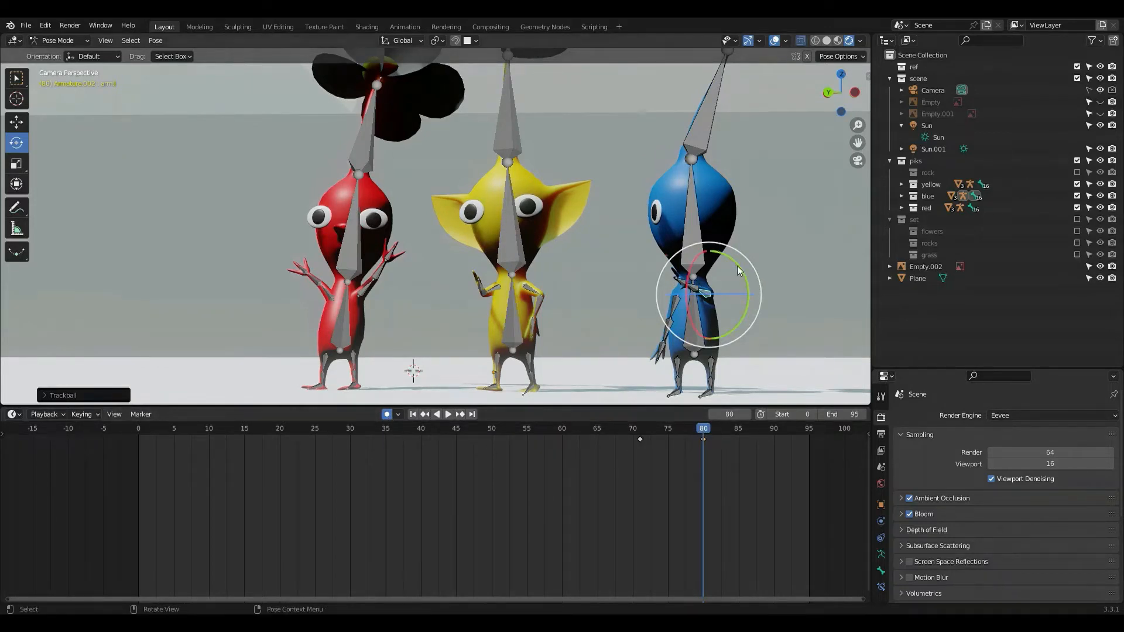
key("shift+ctrl+space")
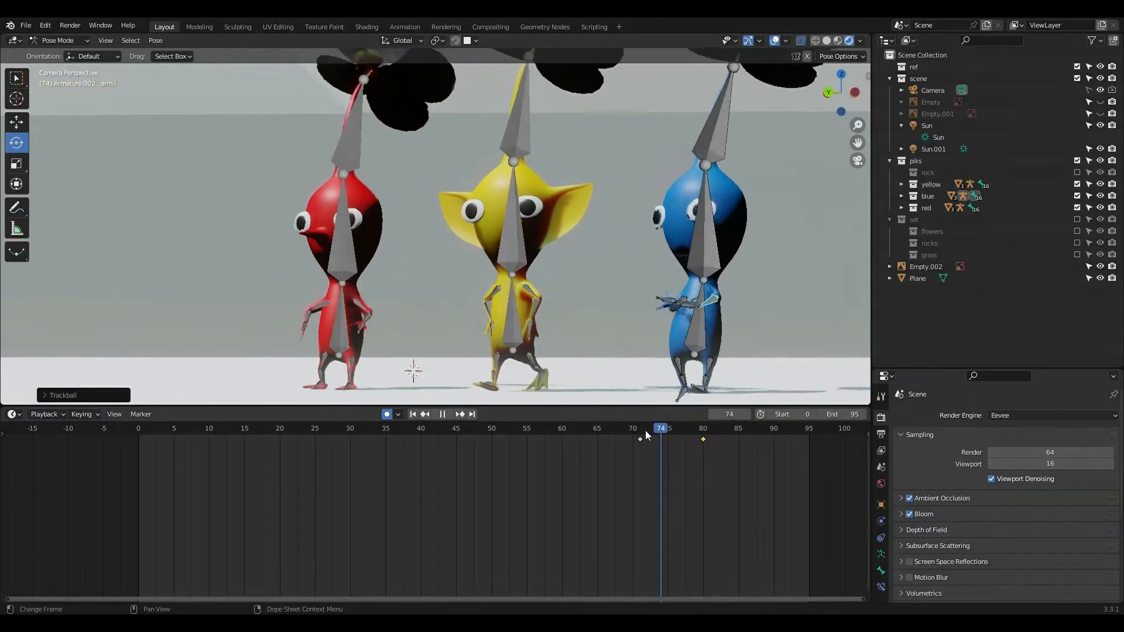
Step: Copy the blue character's arm.l keyframe at frame 71 and paste it at frame 80
left_click_drag(668, 426, 642, 434)
right_click(637, 446)
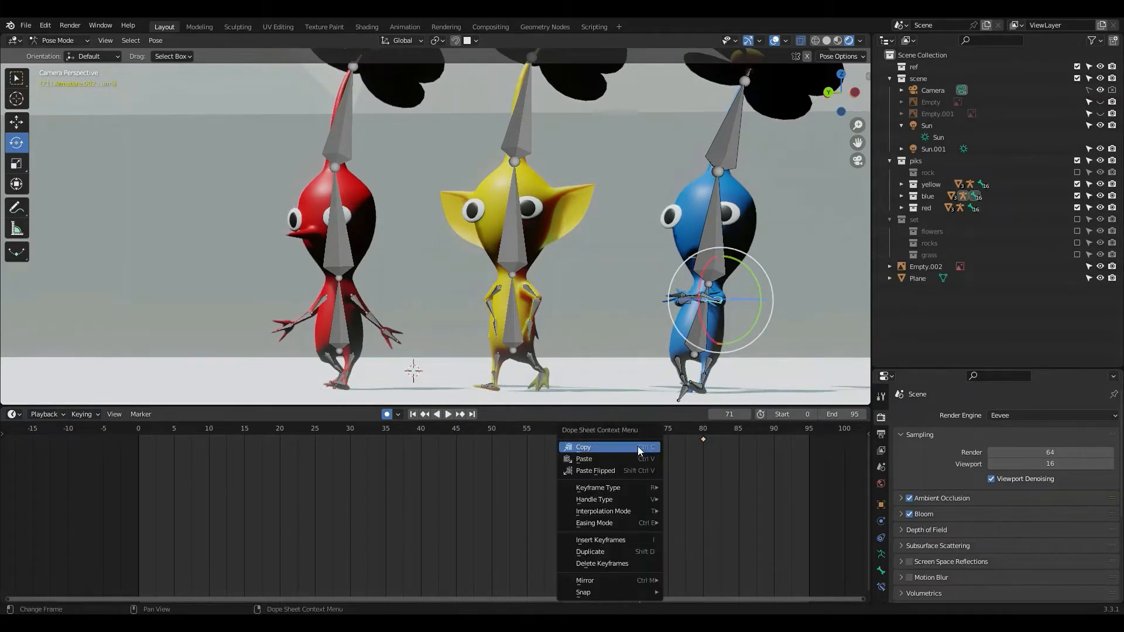
left_click(637, 446)
left_click(703, 428)
right_click(703, 436)
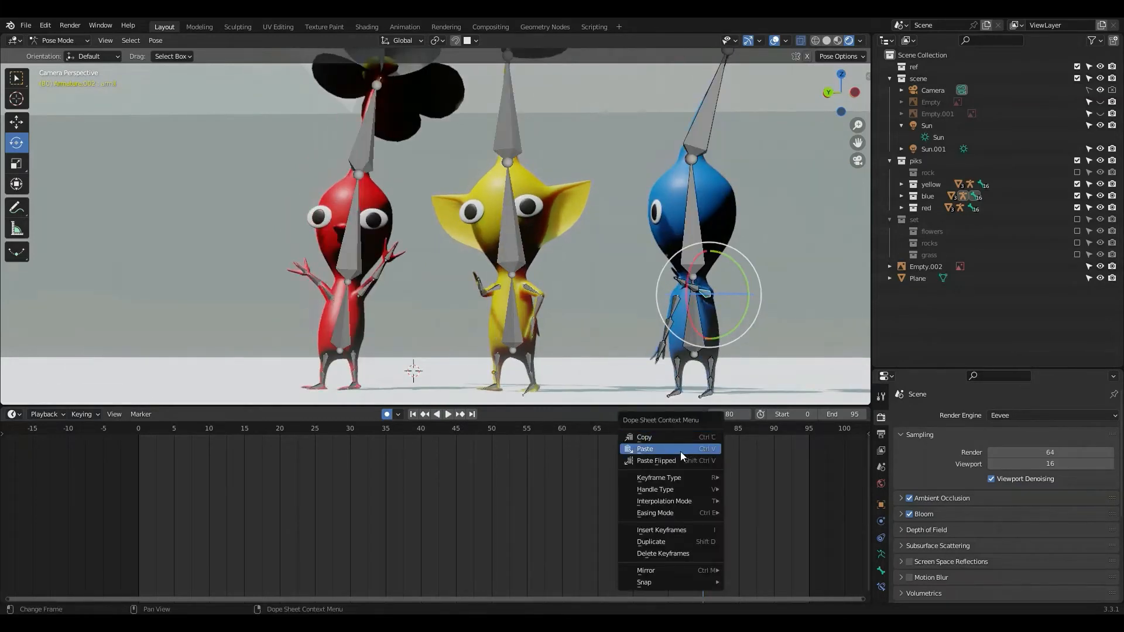
left_click(680, 448)
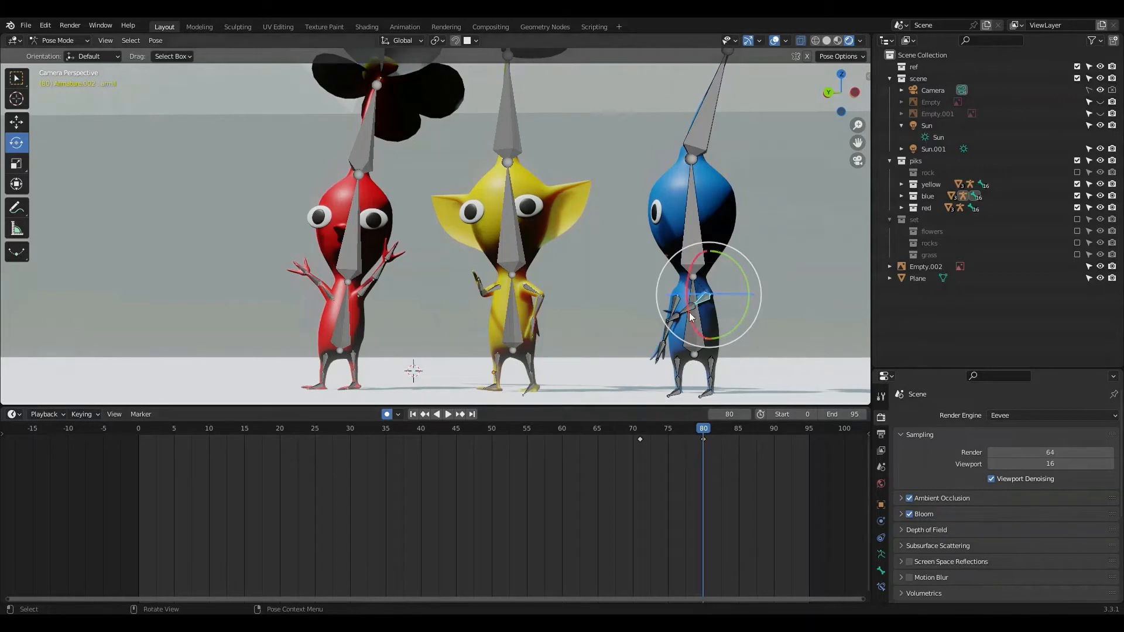
Step: Rotate the blue character's arm.l bone about the X axis at frame 80, play the animation and return to frame 0
left_click_drag(687, 292, 702, 399)
key("shift+ctrl+space")
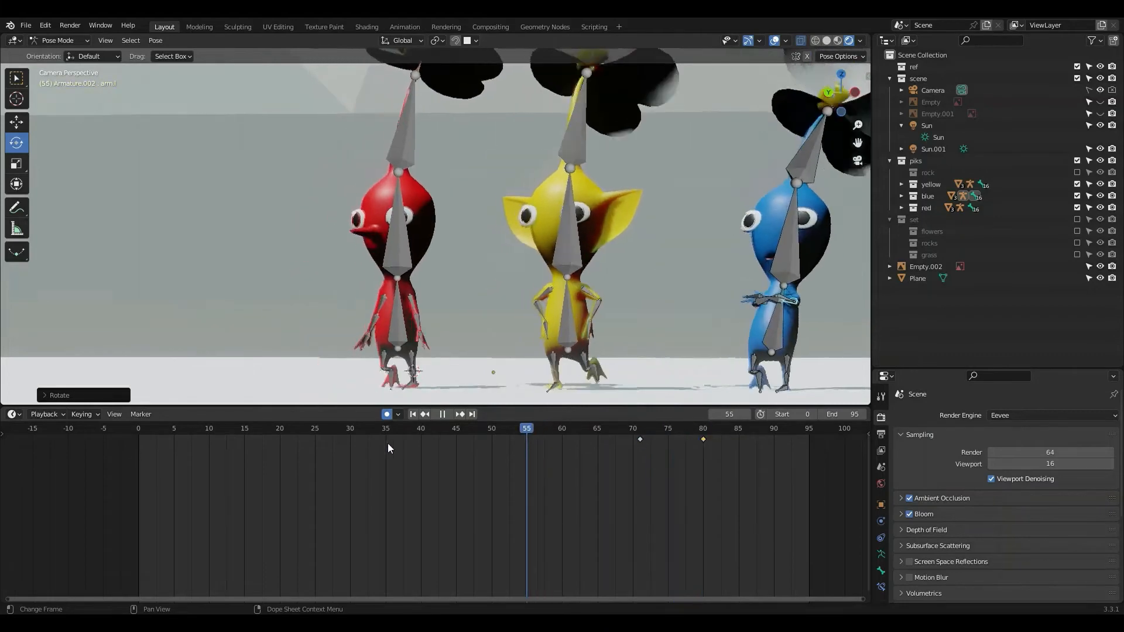
left_click_drag(213, 455, 94, 457)
Step: Hide the Plane backdrop in the viewport to uncover the storyboard reference image behind it
scroll(414, 182, "down", 5)
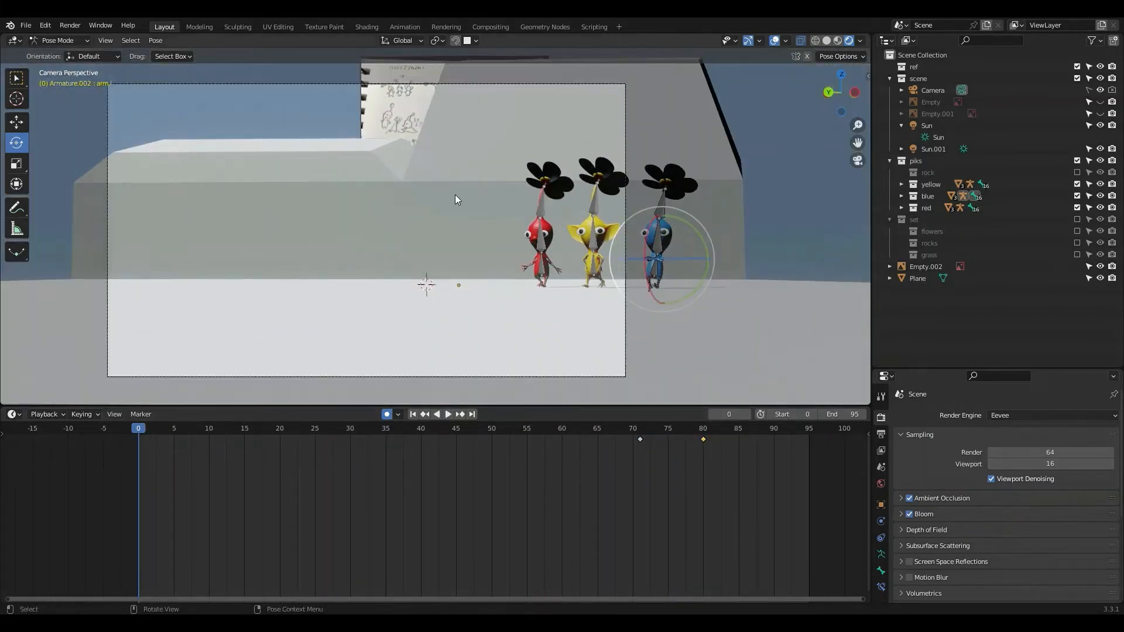
middle_click_drag(539, 198, 589, 166, "shift")
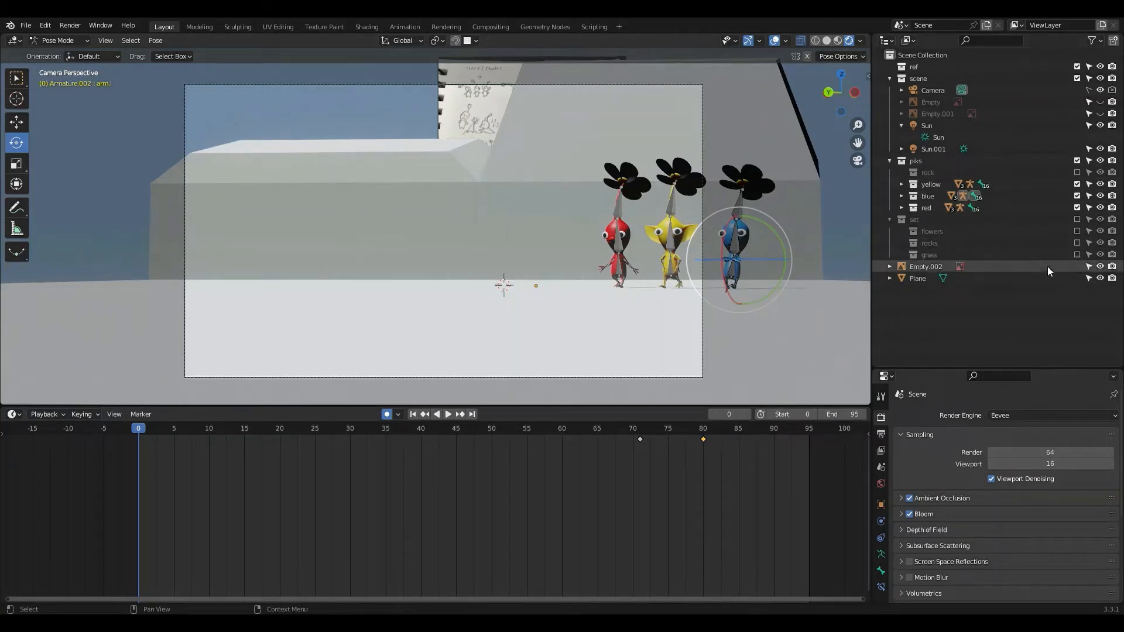
left_click(1100, 278)
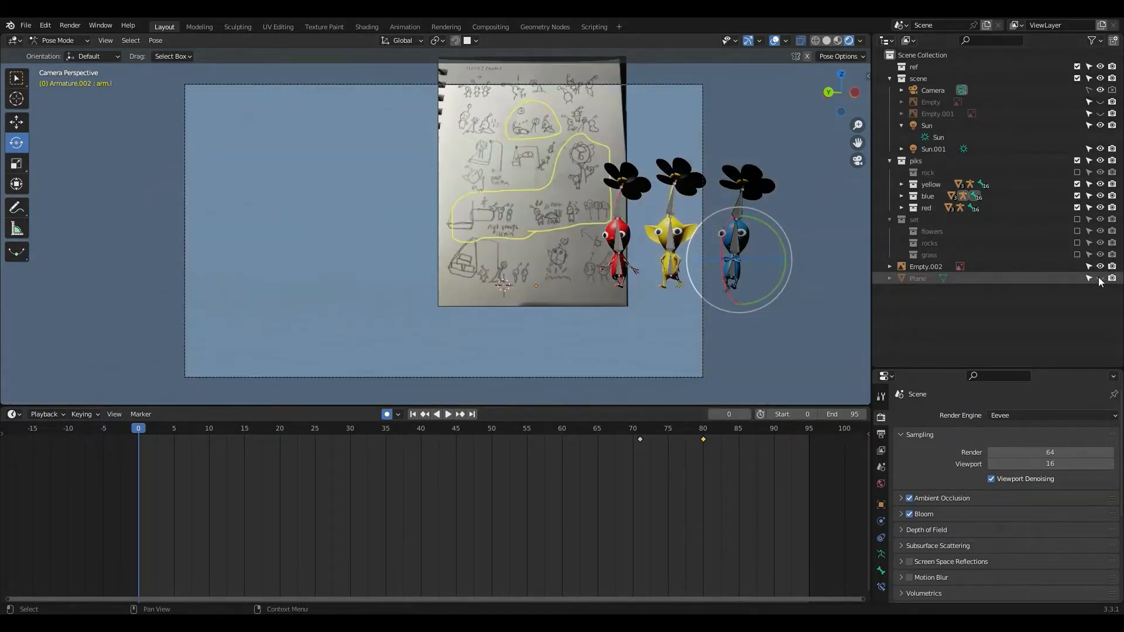
Step: Examine the upper rows of sketches on the storyboard reference image close up
mouse_move(662, 124)
middle_mouse_down("shift")
mouse_move(627, 174)
mouse_move(632, 216)
middle_mouse_up("shift")
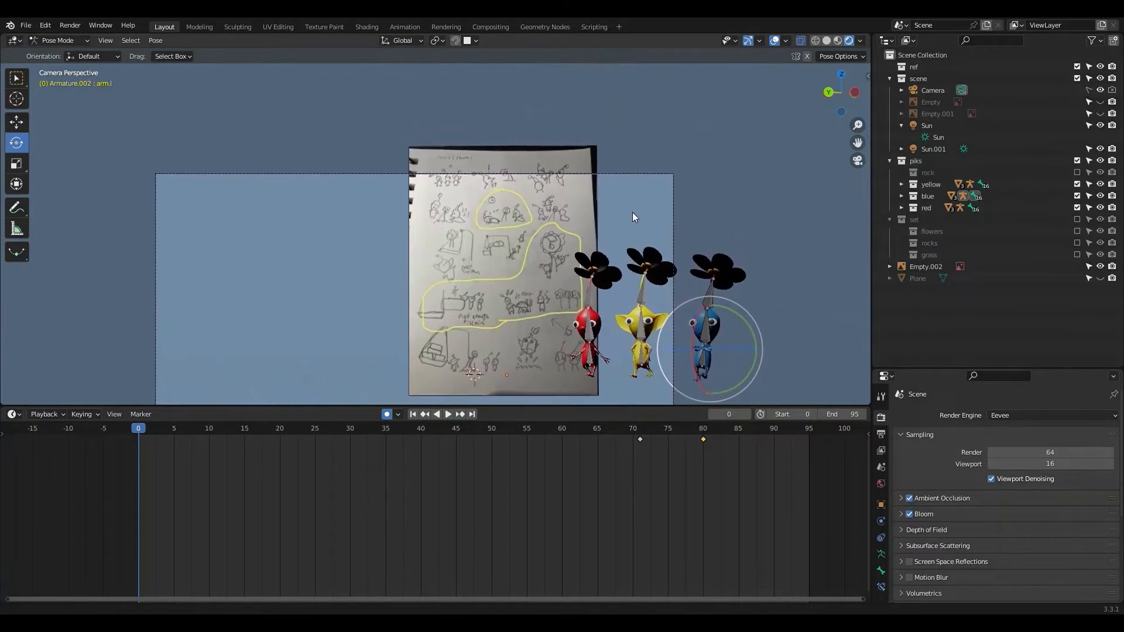
scroll(525, 192, "up", 4)
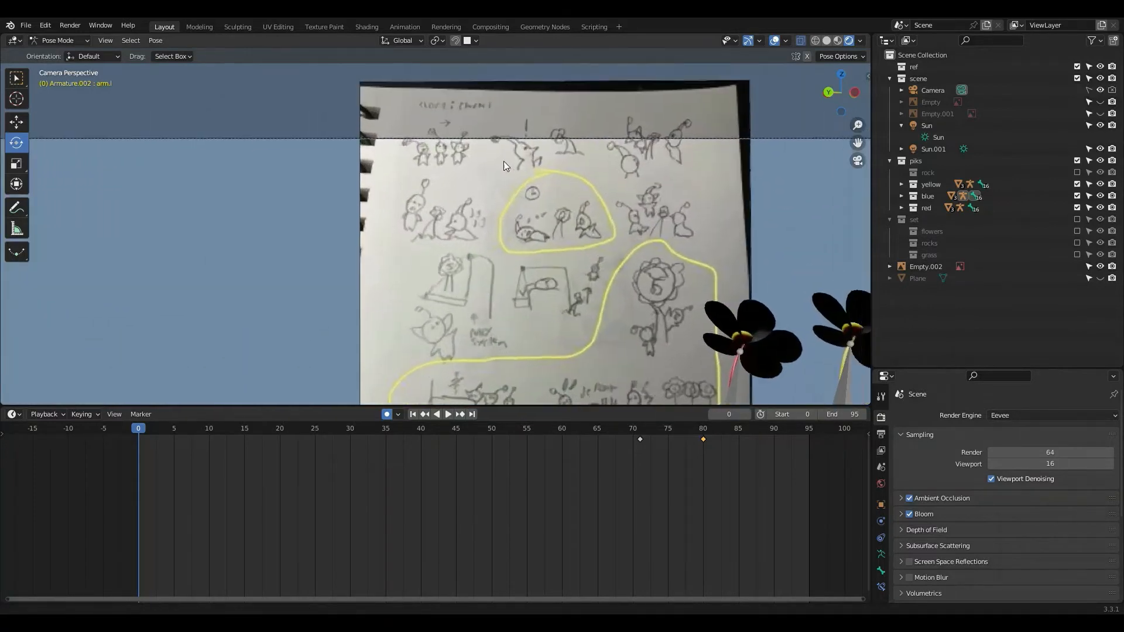
middle_click_drag(503, 161, 475, 258, "shift")
scroll(479, 262, "up", 3)
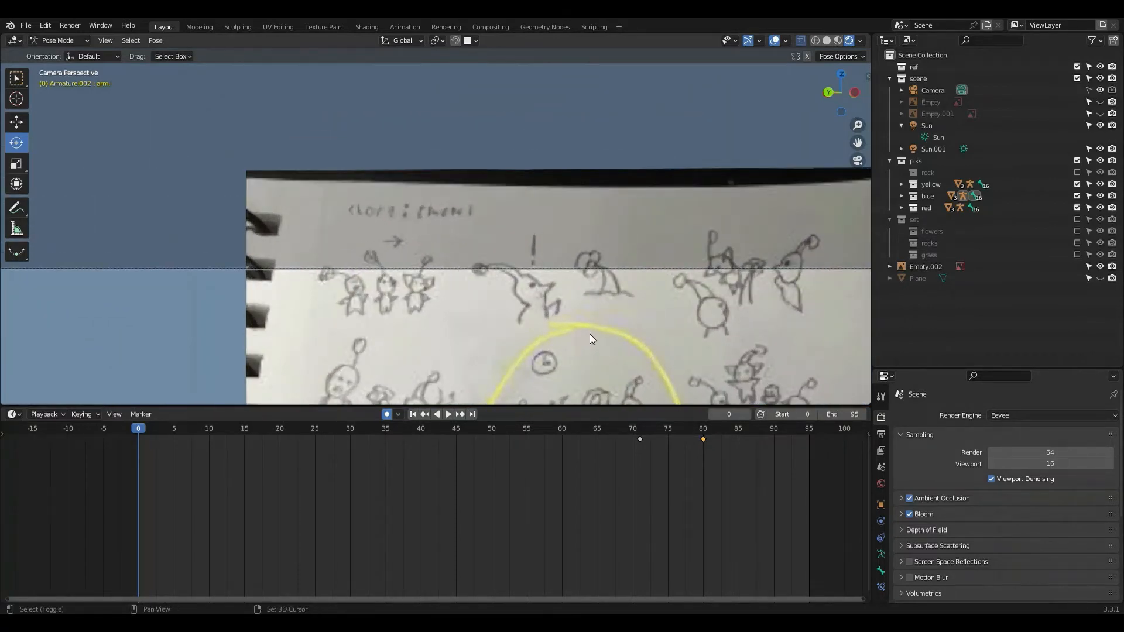
middle_click_drag(589, 333, 560, 251, "shift")
scroll(419, 223, "down", 1)
scroll(352, 208, "up", 1)
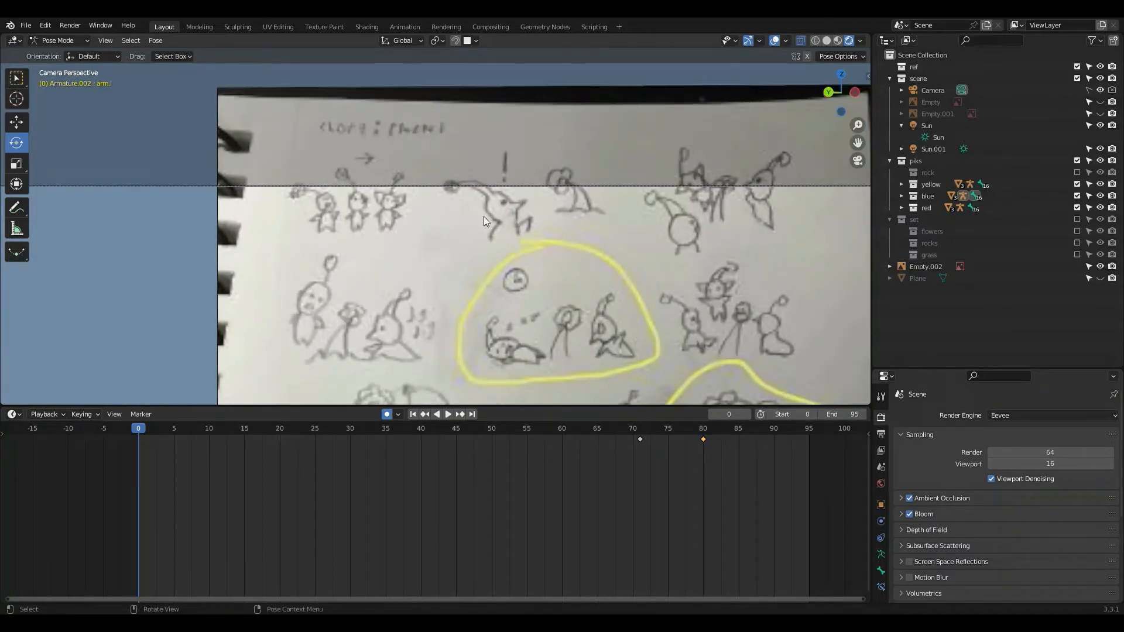
middle_click_drag(765, 237, 627, 227, "shift")
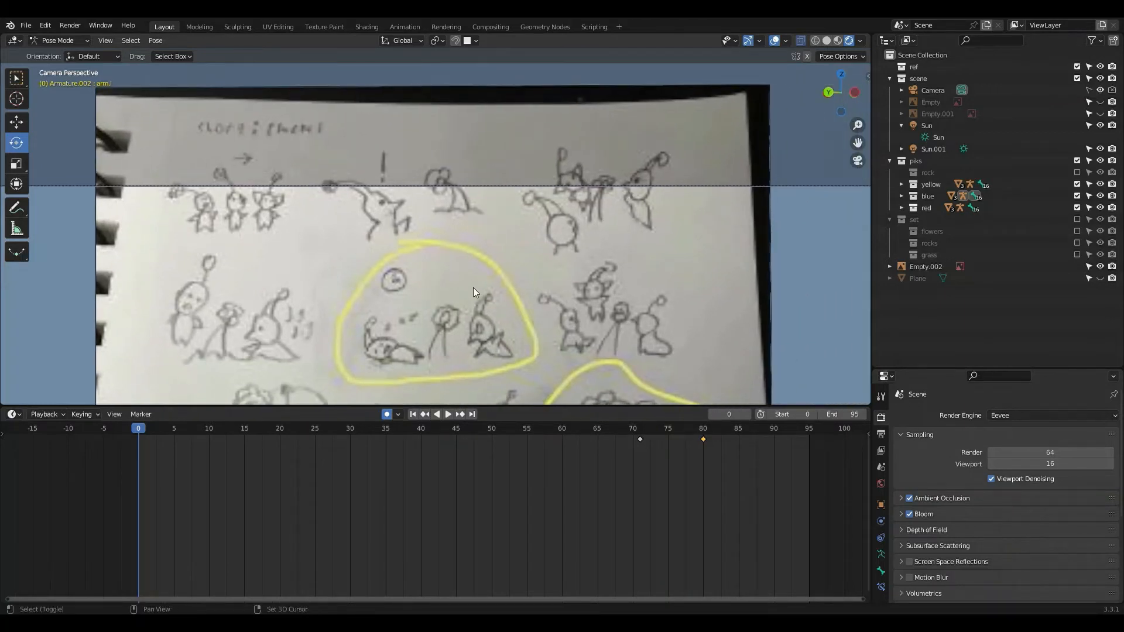
Step: Examine the second and third rows of sketches on the storyboard reference image close up
middle_click_drag(473, 287, 669, 227, "shift")
scroll(445, 327, "up", 4)
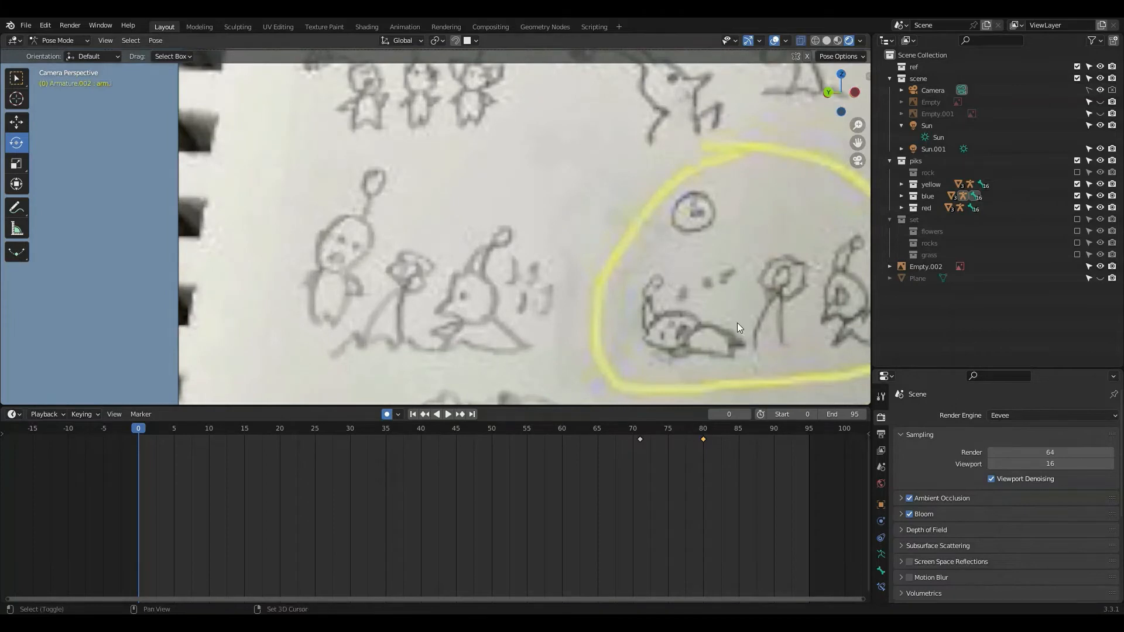
middle_click_drag(760, 323, 387, 280, "shift")
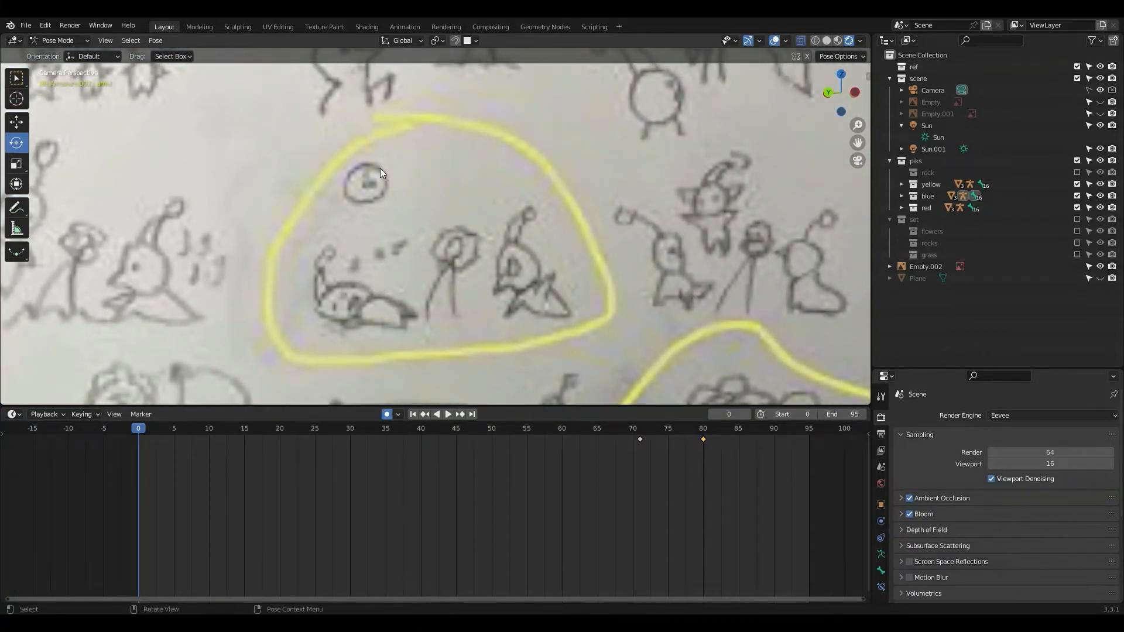
scroll(538, 213, "down", 2)
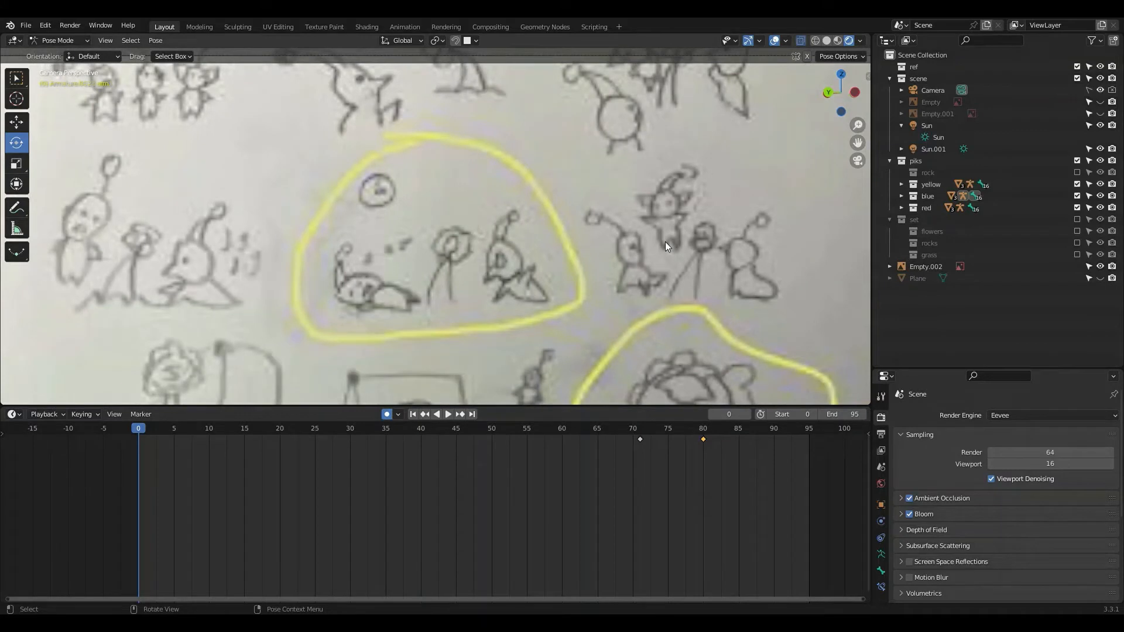
scroll(665, 242, "down", 3)
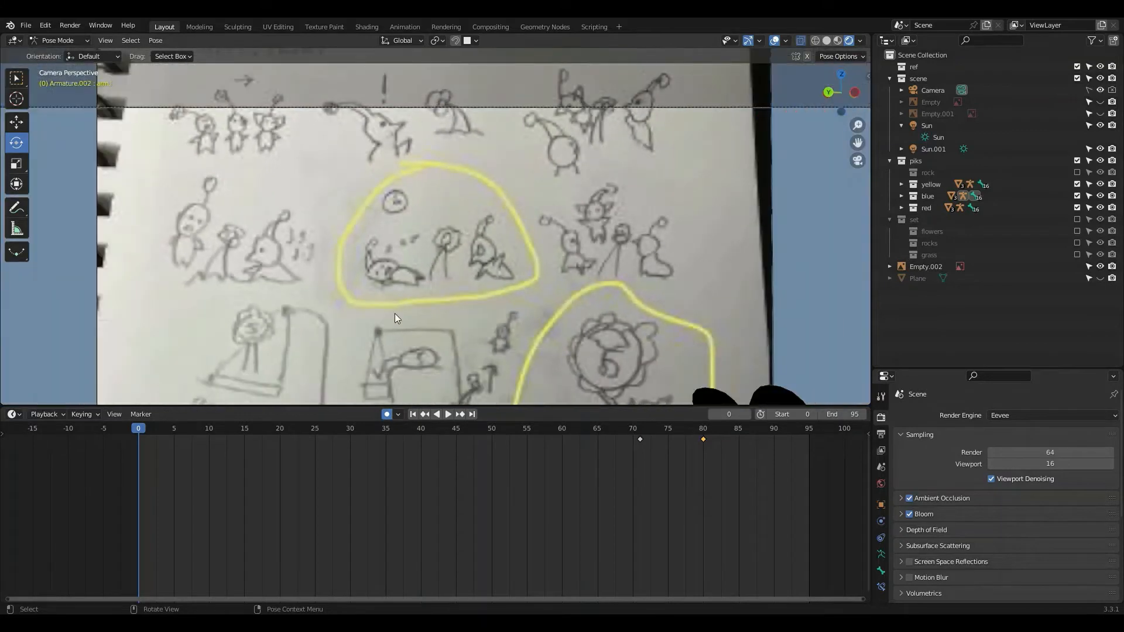
middle_click_drag(395, 320, 560, 206, "shift")
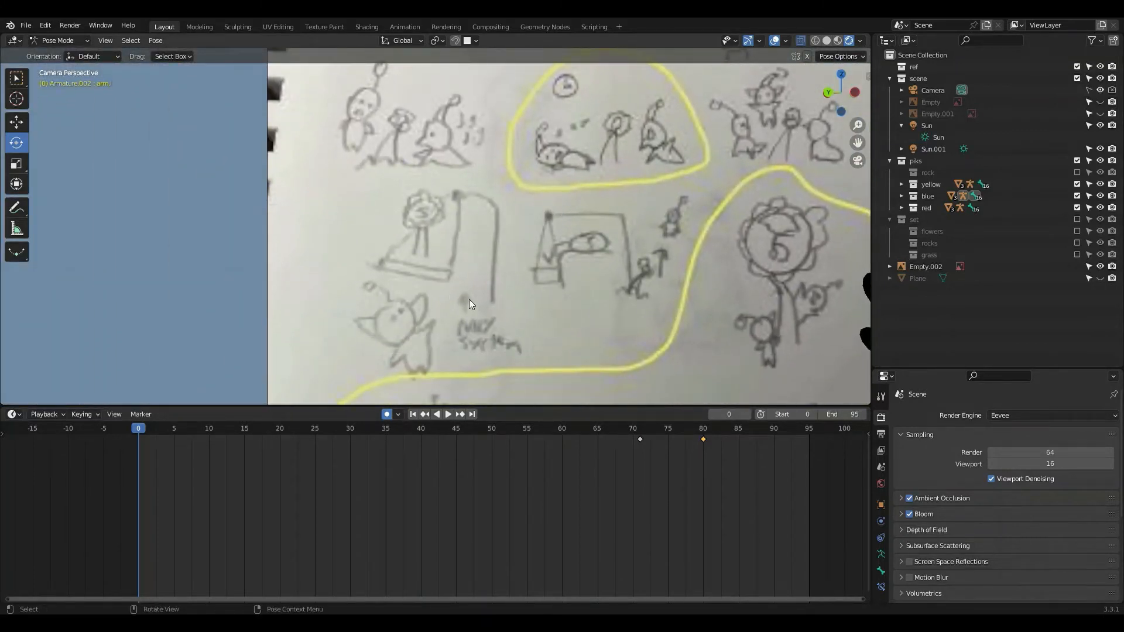
scroll(673, 302, "down", 2)
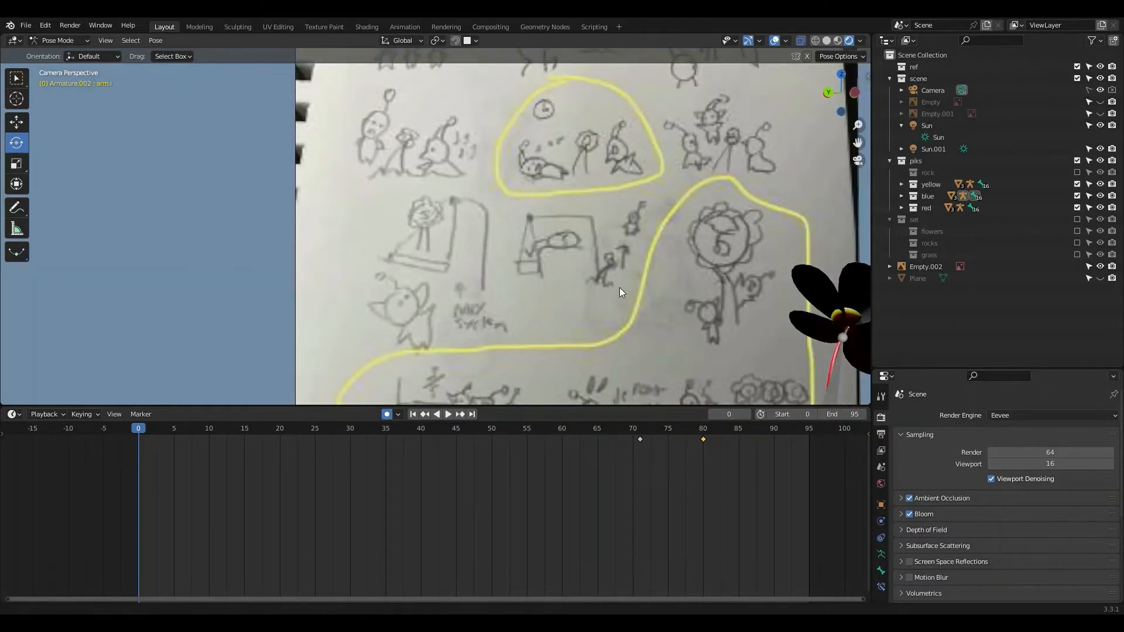
middle_click_drag(619, 287, 513, 205, "shift")
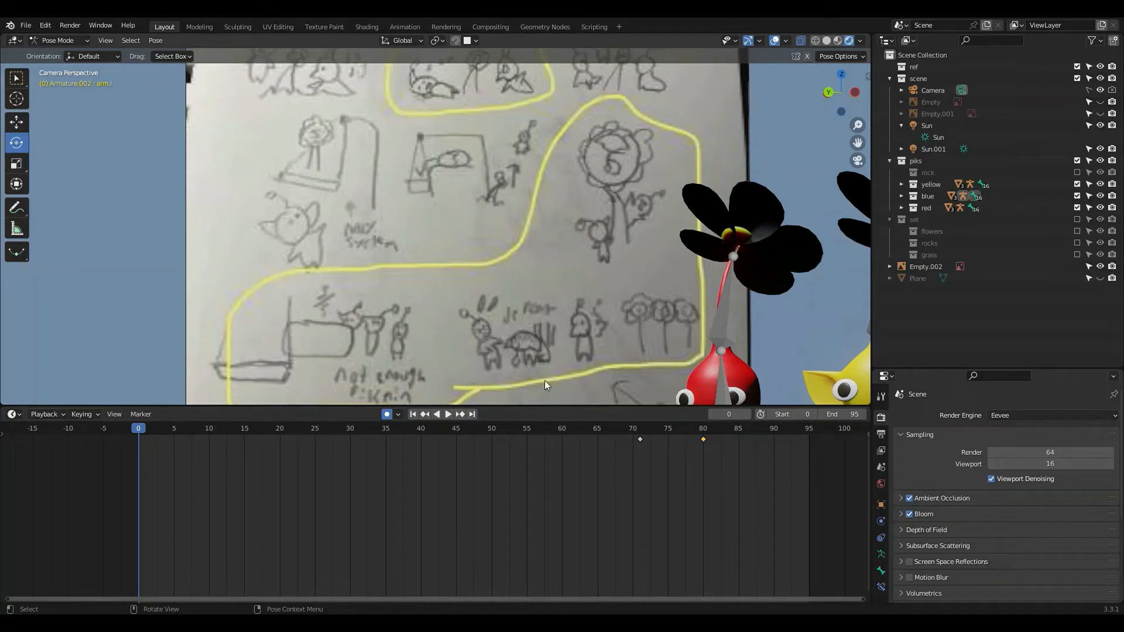
scroll(641, 185, "down", 1)
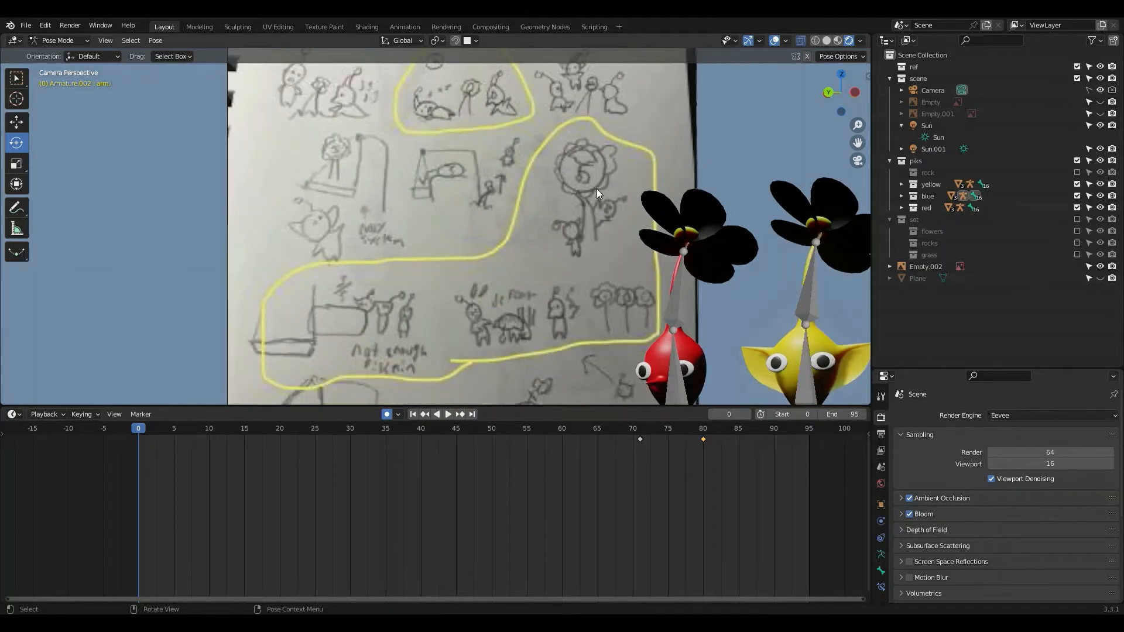
scroll(596, 188, "up", 2)
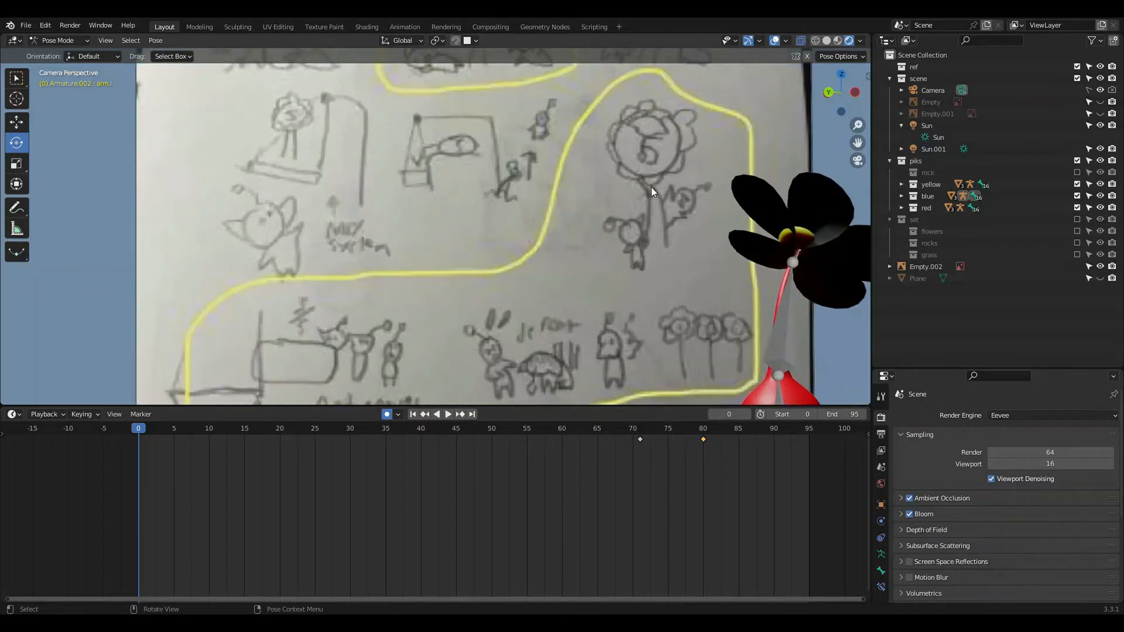
Step: Examine the large flower sketch and the yellow-outlined fourth row of the storyboard reference image through the camera view
mouse_move(651, 187)
middle_mouse_down()
mouse_move(635, 192)
mouse_move(635, 176)
middle_mouse_up()
key("KP_0")
scroll(639, 176, "up", 2)
mouse_move(726, 183)
middle_mouse_down("shift")
mouse_move(532, 282)
mouse_move(489, 240)
middle_mouse_up("shift")
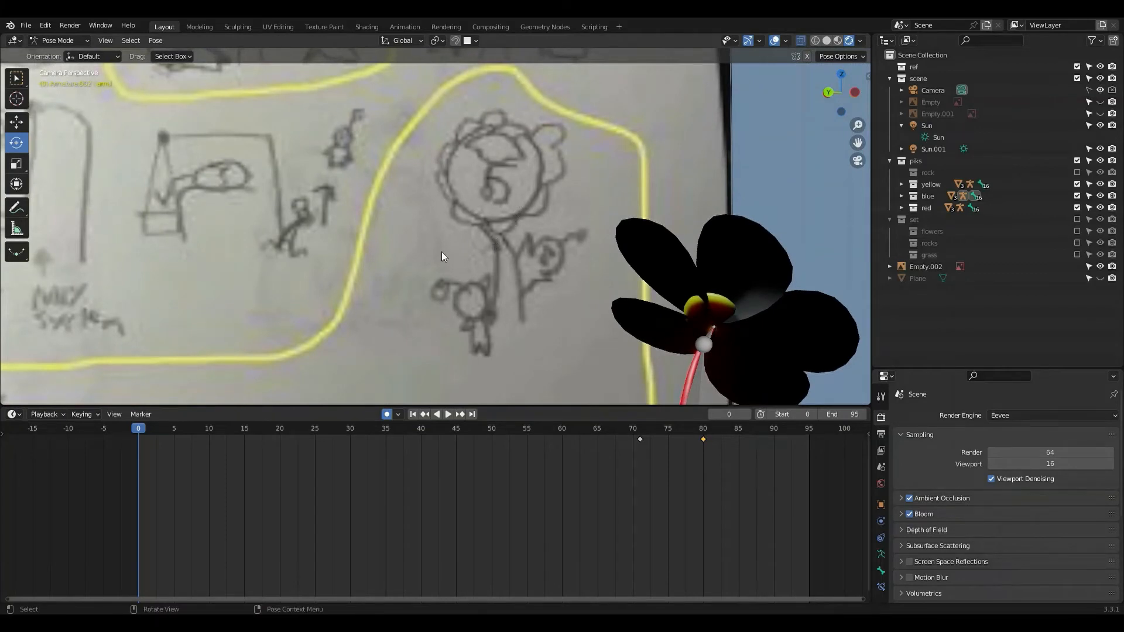
middle_click_drag(395, 306, 527, 206, "shift")
middle_click_drag(436, 253, 600, 183, "shift")
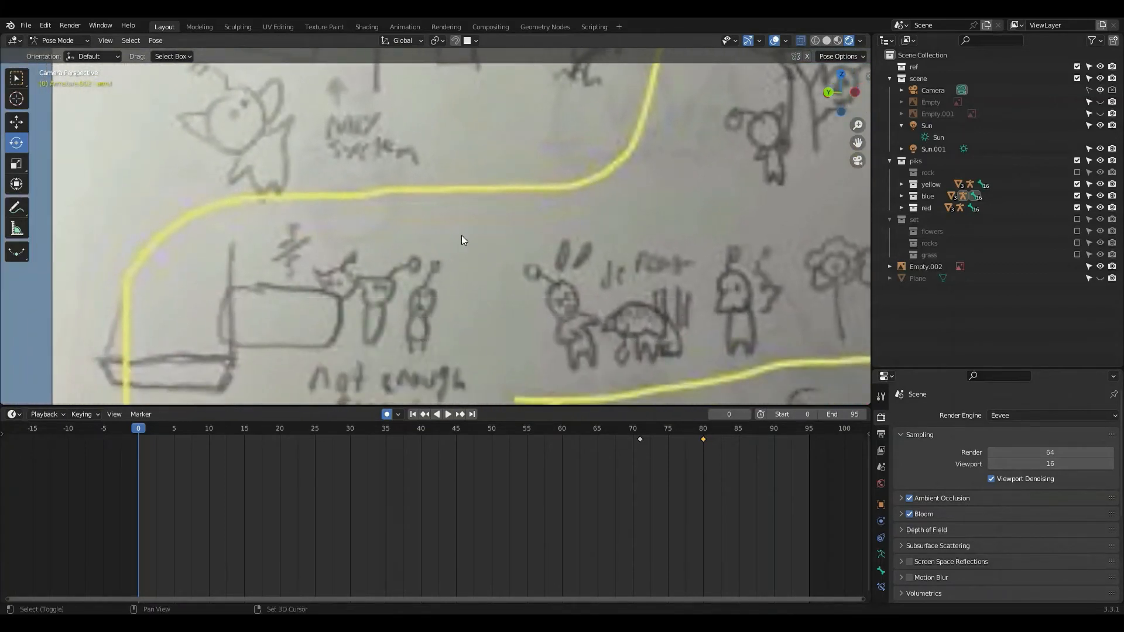
middle_click_drag(461, 235, 610, 181, "shift")
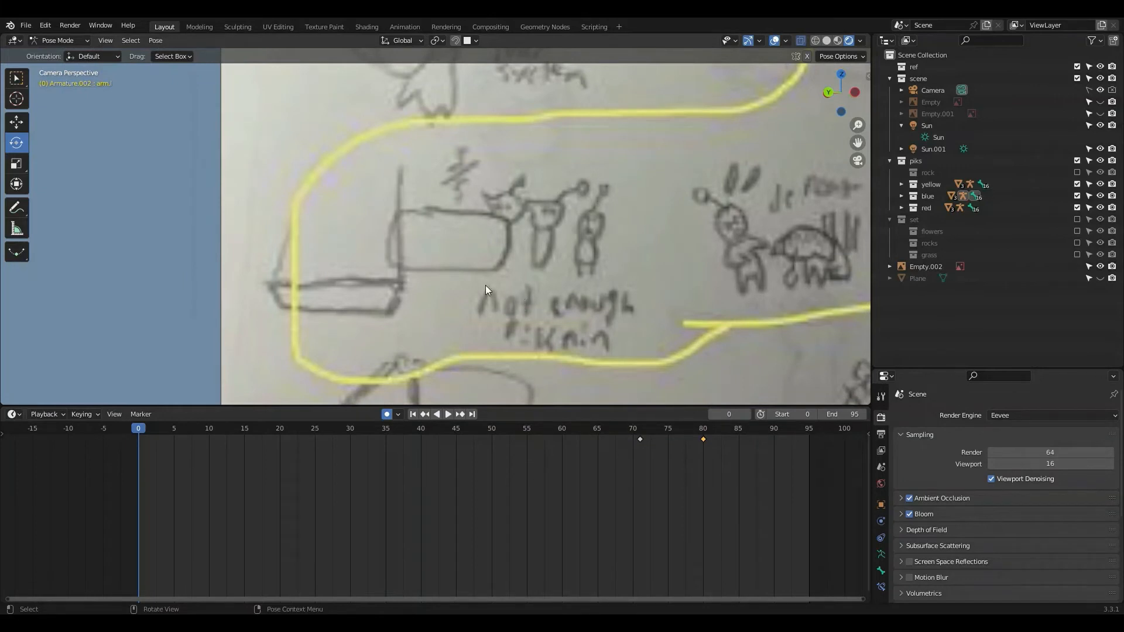
mouse_move(775, 258)
middle_mouse_down("shift")
mouse_move(378, 309)
mouse_move(408, 301)
middle_mouse_up("shift")
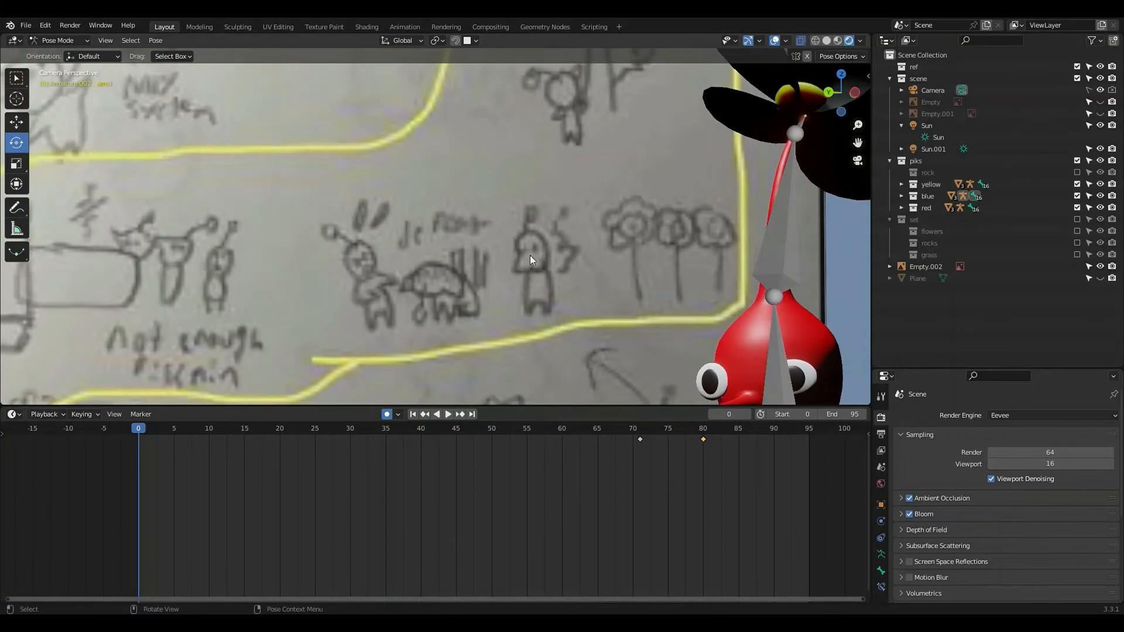
middle_click_drag(628, 256, 504, 256, "shift")
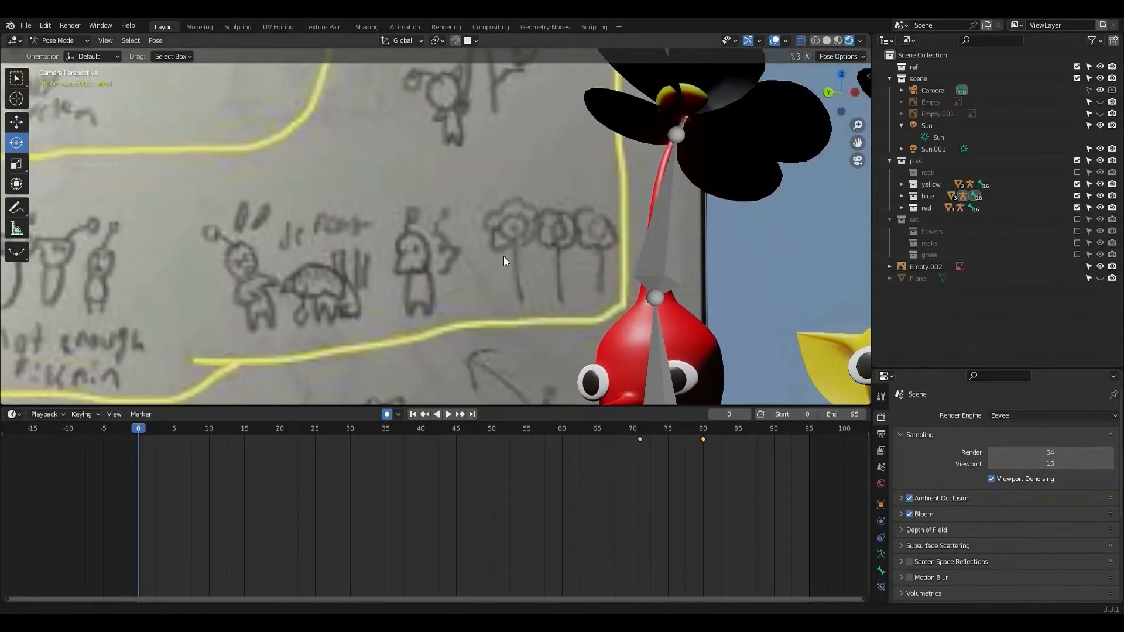
scroll(626, 259, "up", 4)
scroll(568, 264, "down", 5)
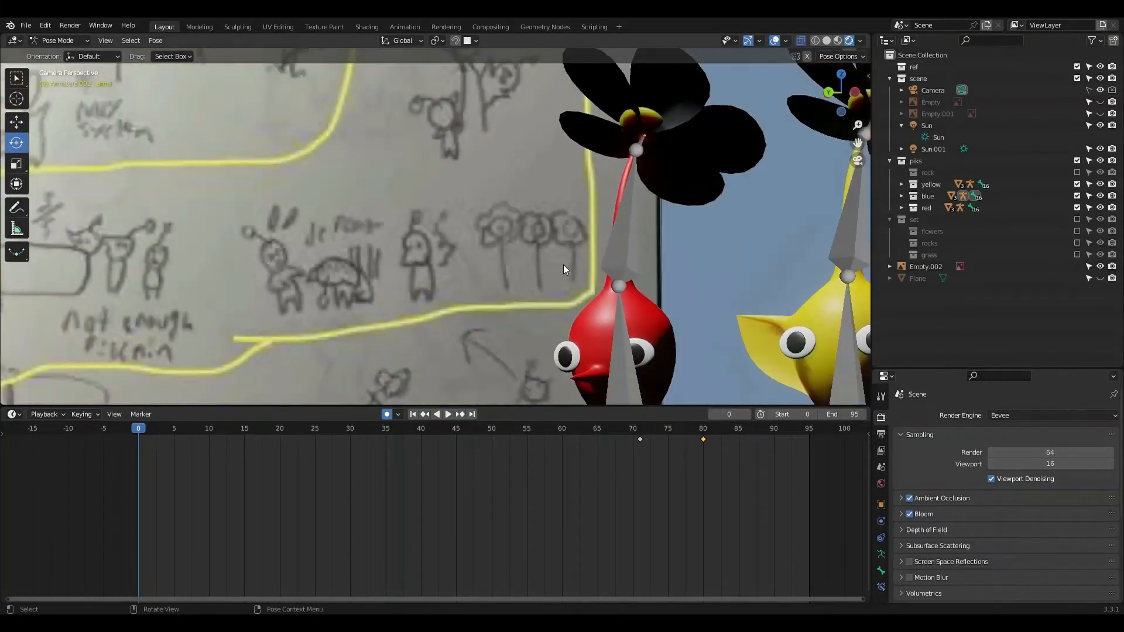
scroll(563, 265, "down", 3)
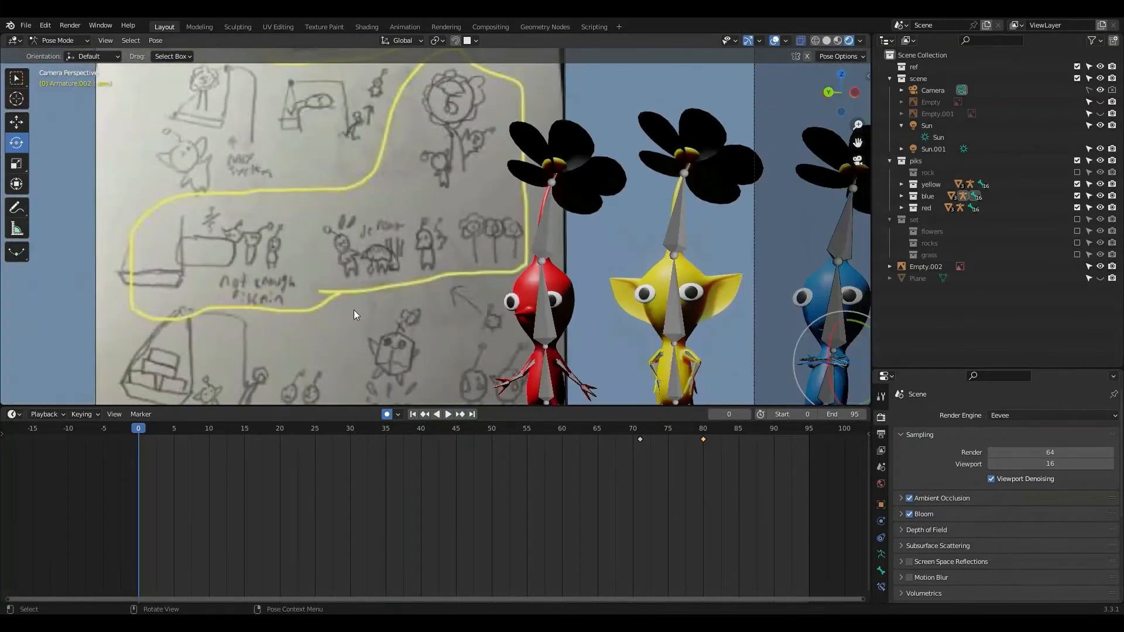
Step: Examine the bottom row of storyboard sketches, from the loaded boat to the two characters, and return to the whole page
middle_click_drag(353, 311, 531, 218, "shift")
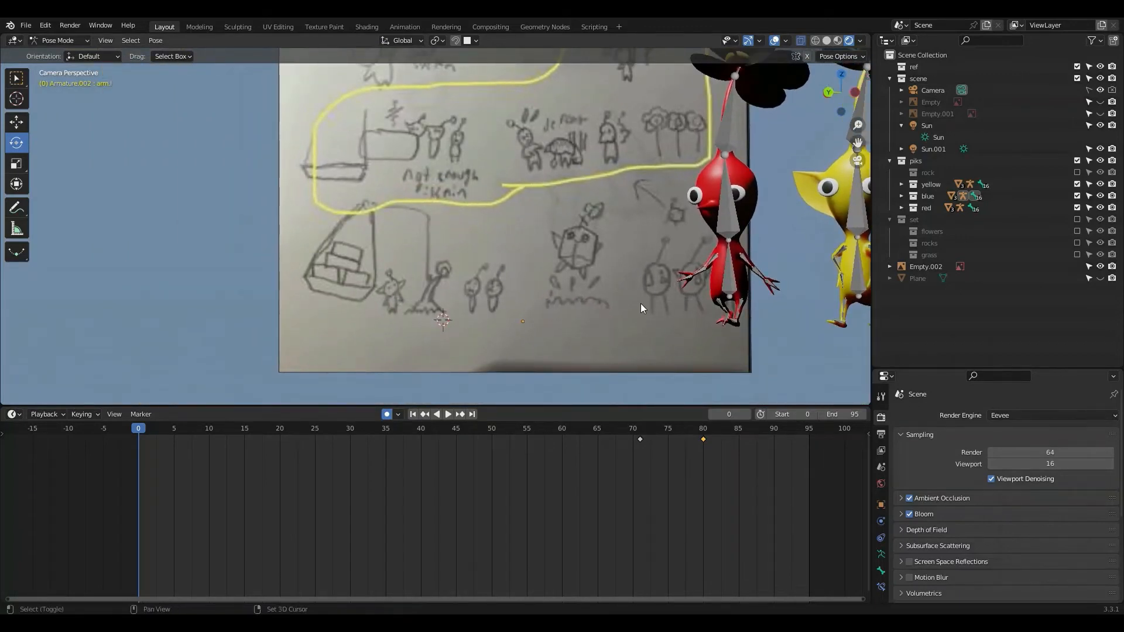
middle_click_drag(640, 303, 445, 325, "shift")
scroll(567, 279, "up", 4)
scroll(567, 279, "down", 3)
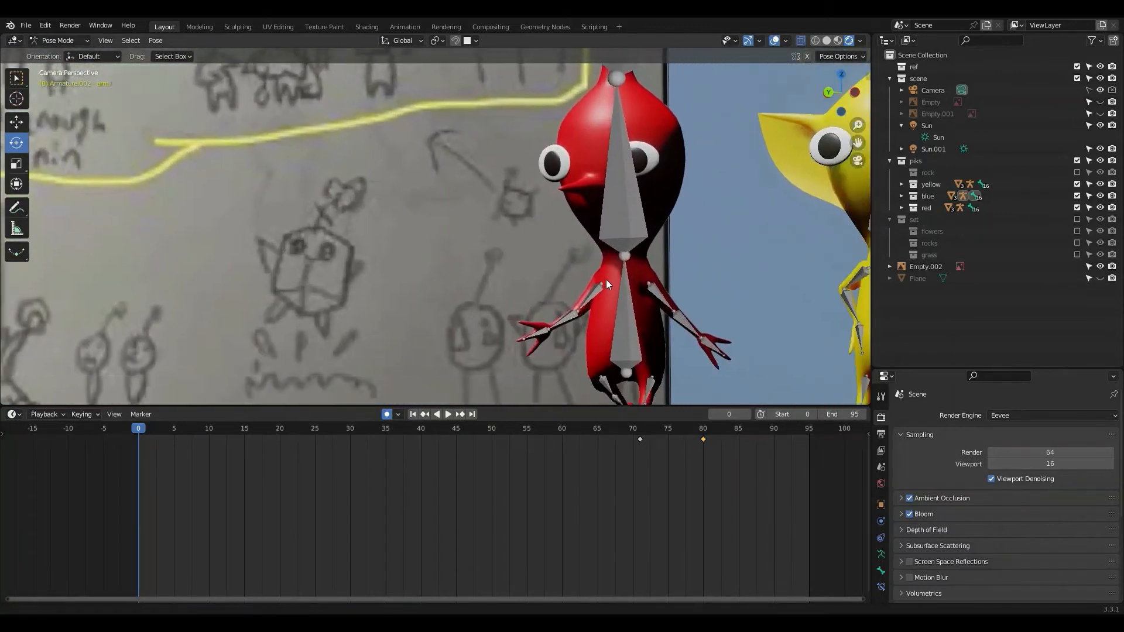
middle_click_drag(606, 279, 494, 264, "shift")
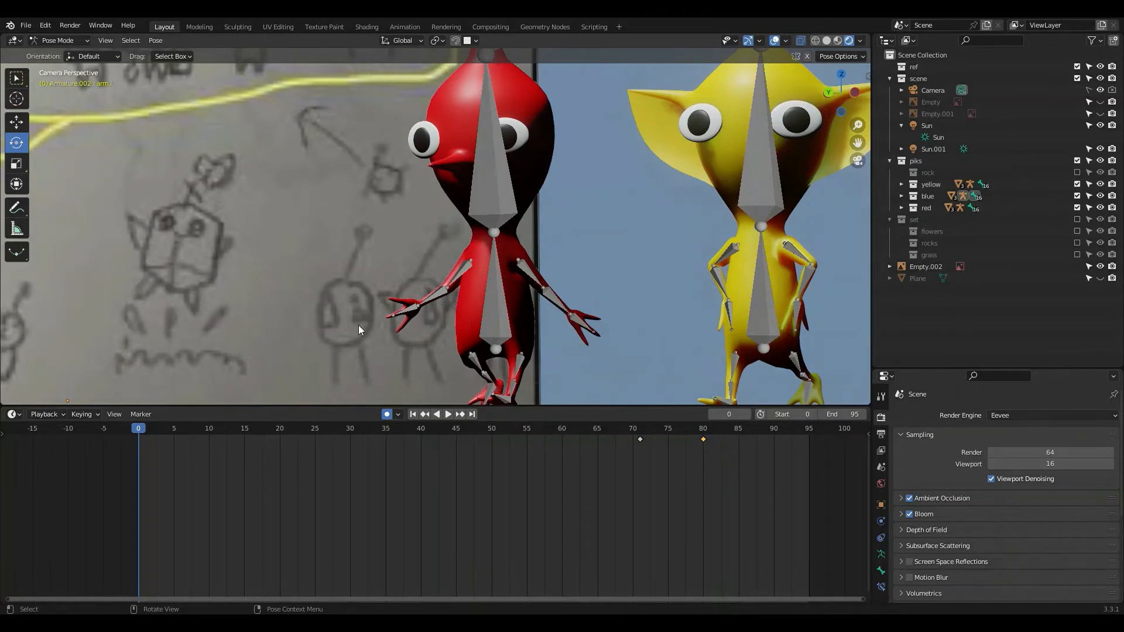
scroll(358, 324, "down", 6)
middle_click_drag(557, 204, 778, 277, "shift")
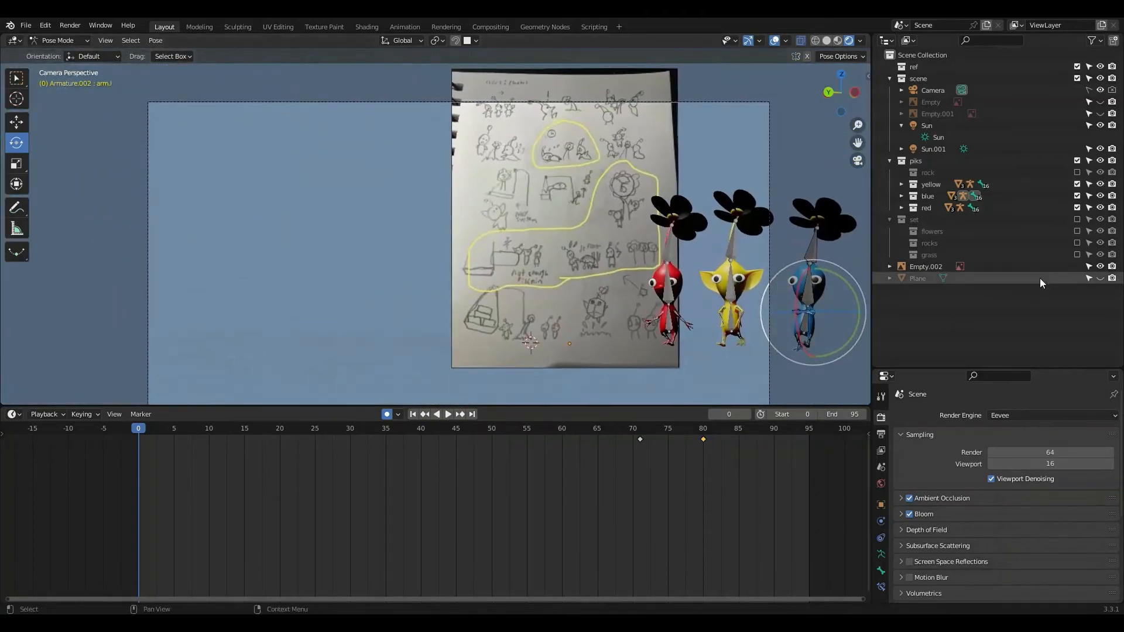
Step: Unhide the Plane backdrop and play the animation up to frame 79 with the viewport overlays temporarily turned off
left_click(1100, 278)
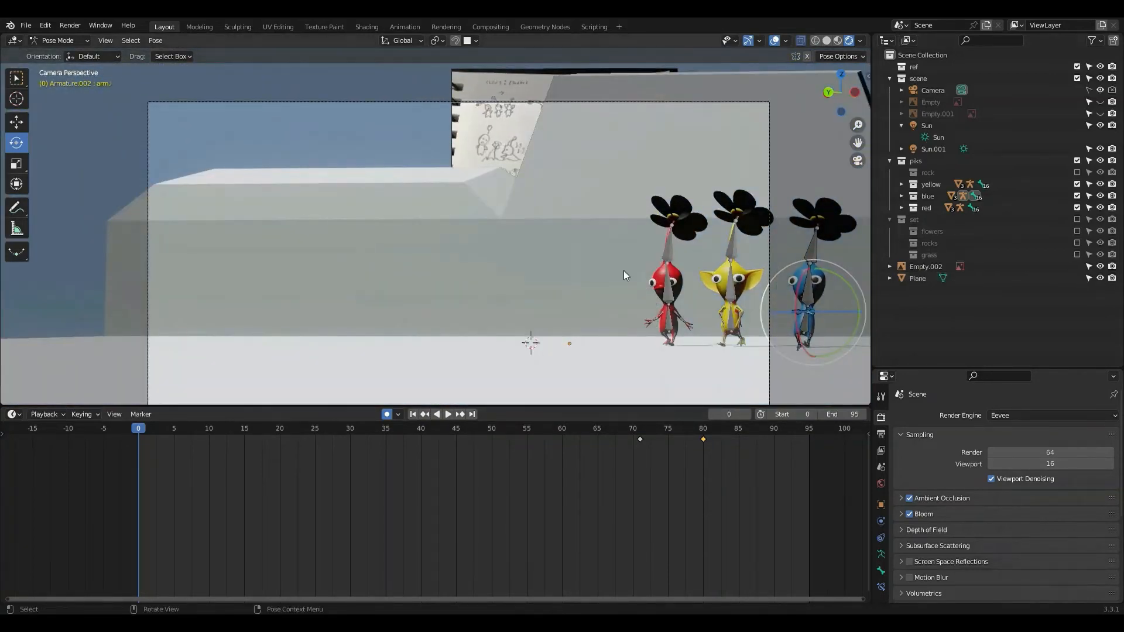
scroll(618, 271, "down", 3)
key("space")
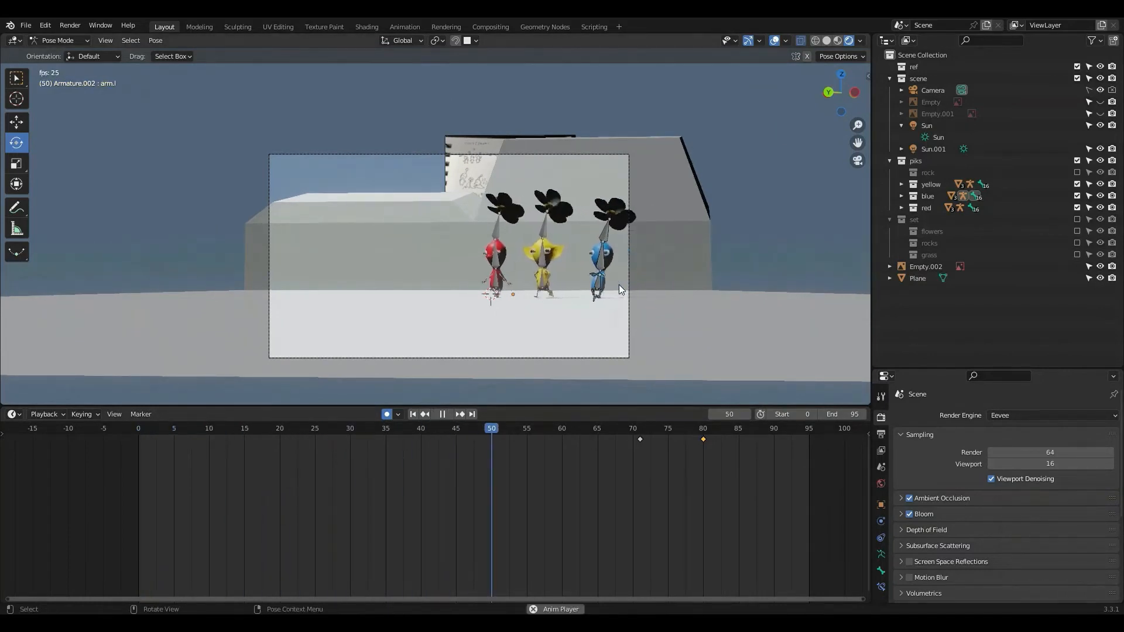
left_click(776, 39)
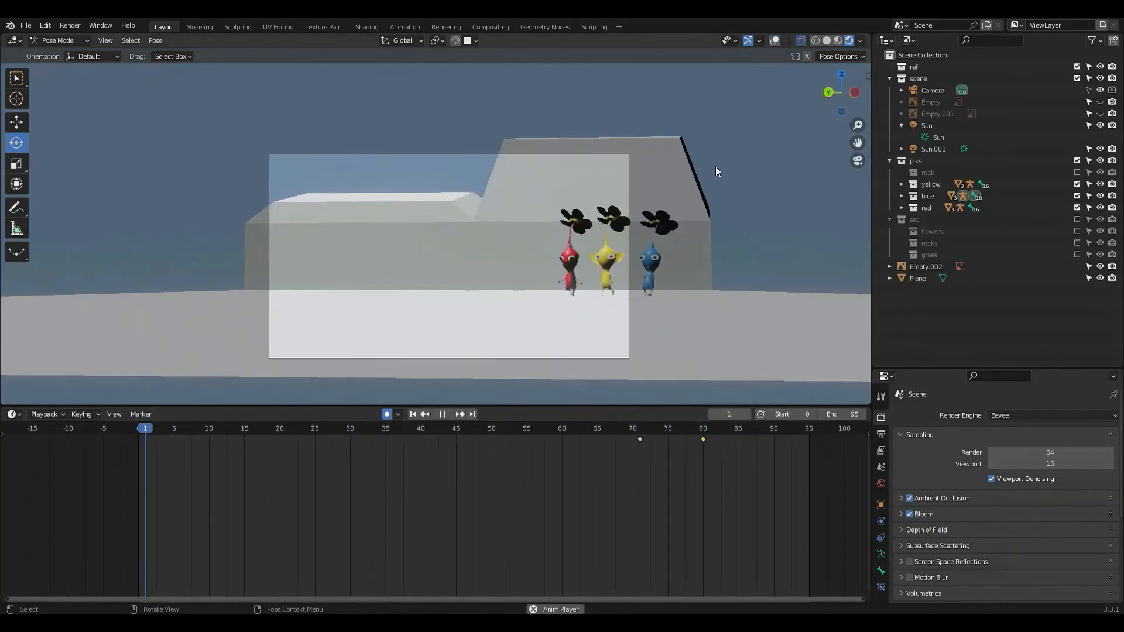
scroll(679, 295, "up", 2)
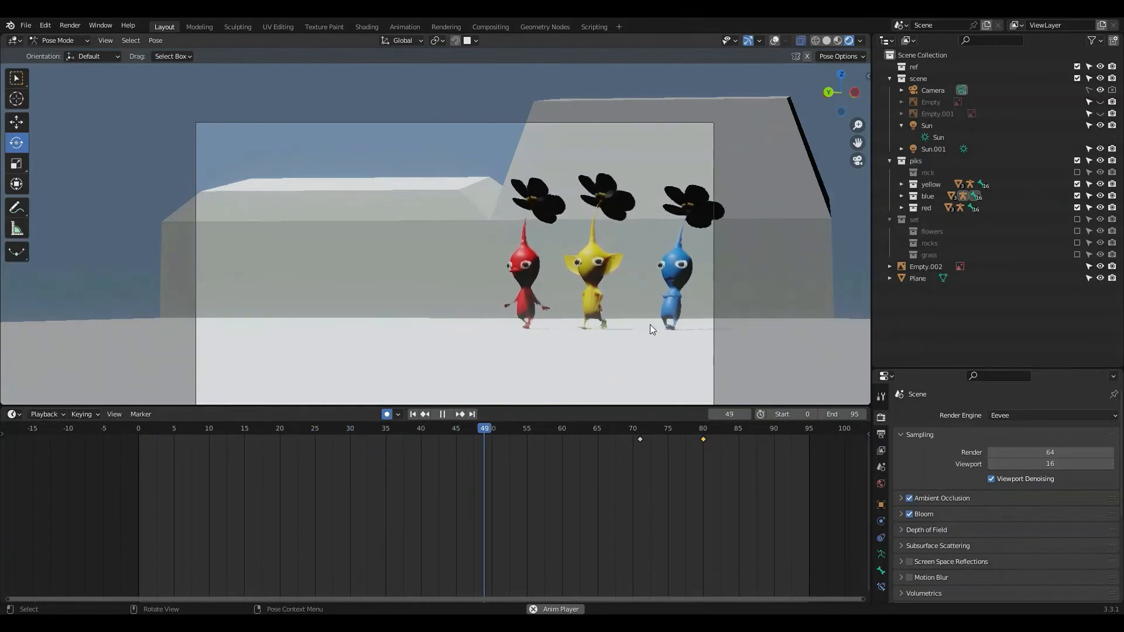
scroll(659, 323, "up", 2)
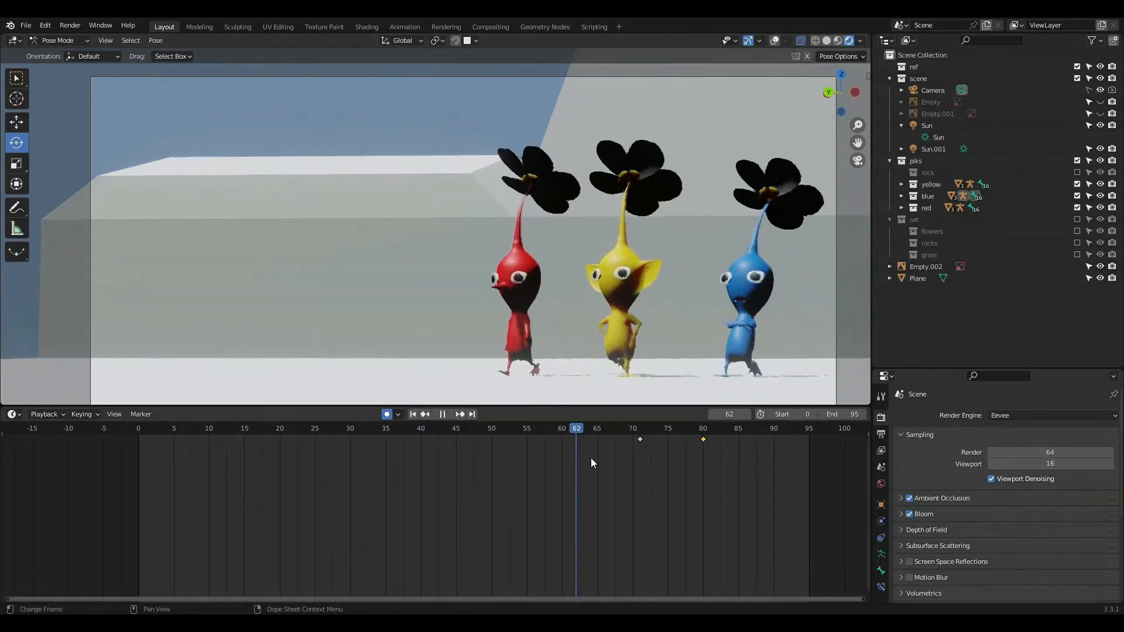
key("space")
left_click(774, 40)
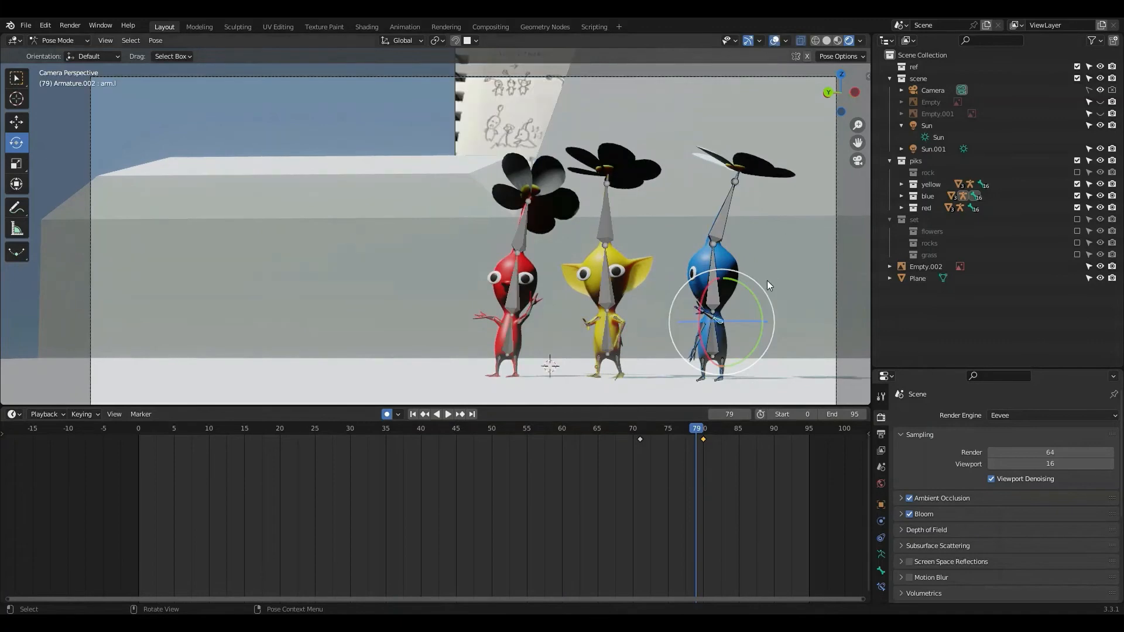
Step: Switch the timeline area to the Nonlinear Animation editor, select the Armature.001Action strip and scrub the animation to frame 64
left_click(13, 413)
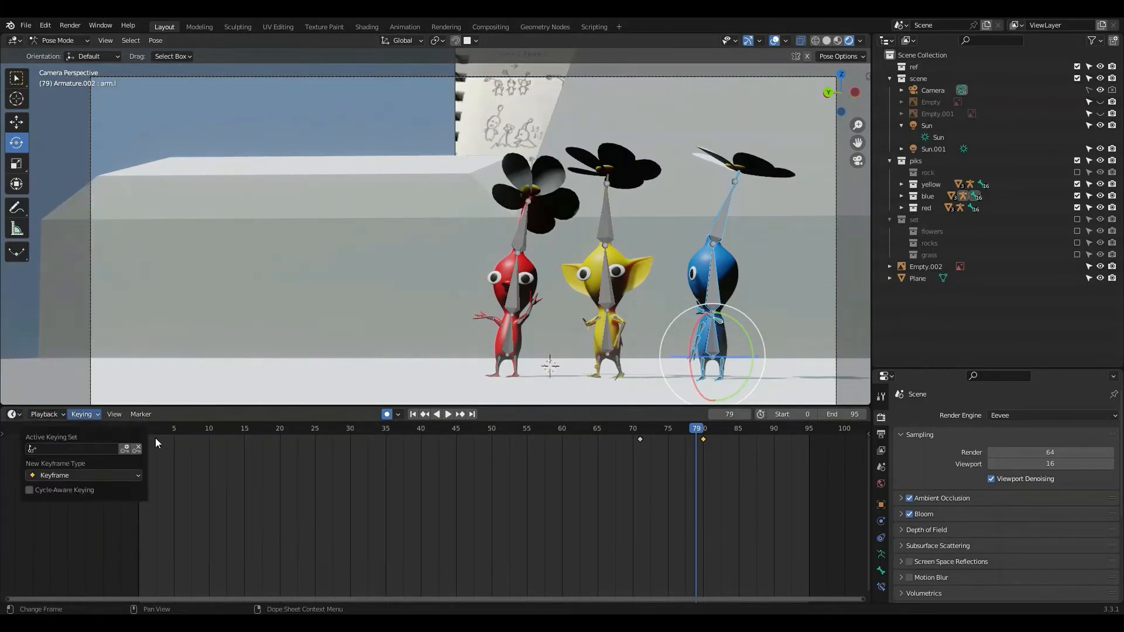
left_click(178, 499)
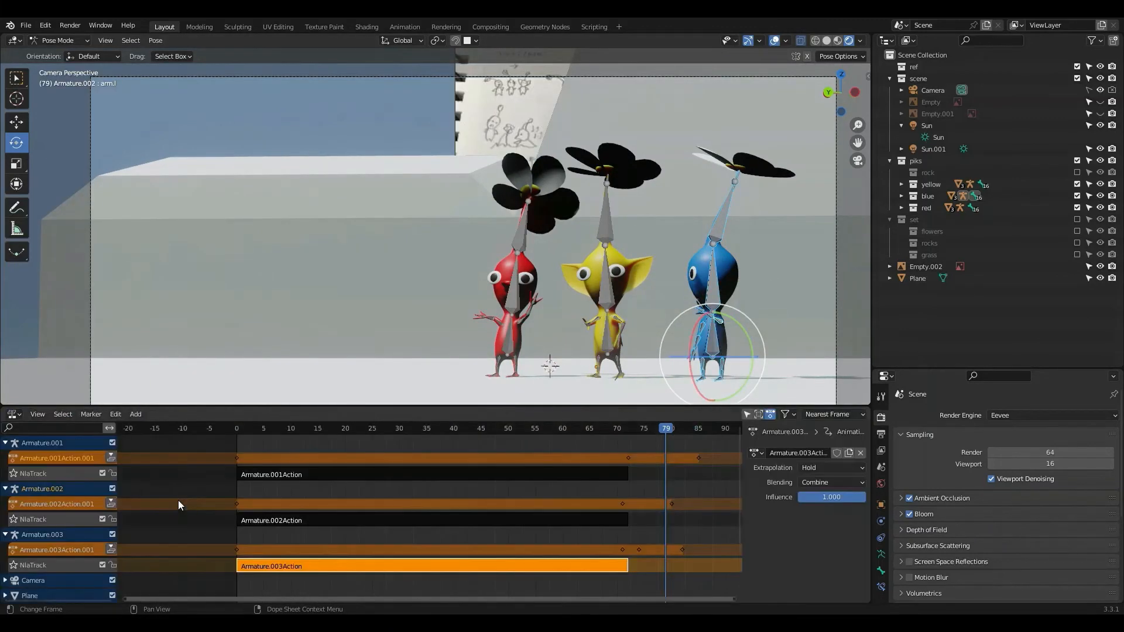
left_click_drag(668, 431, 252, 493)
left_click(279, 475)
left_click_drag(256, 434, 583, 428)
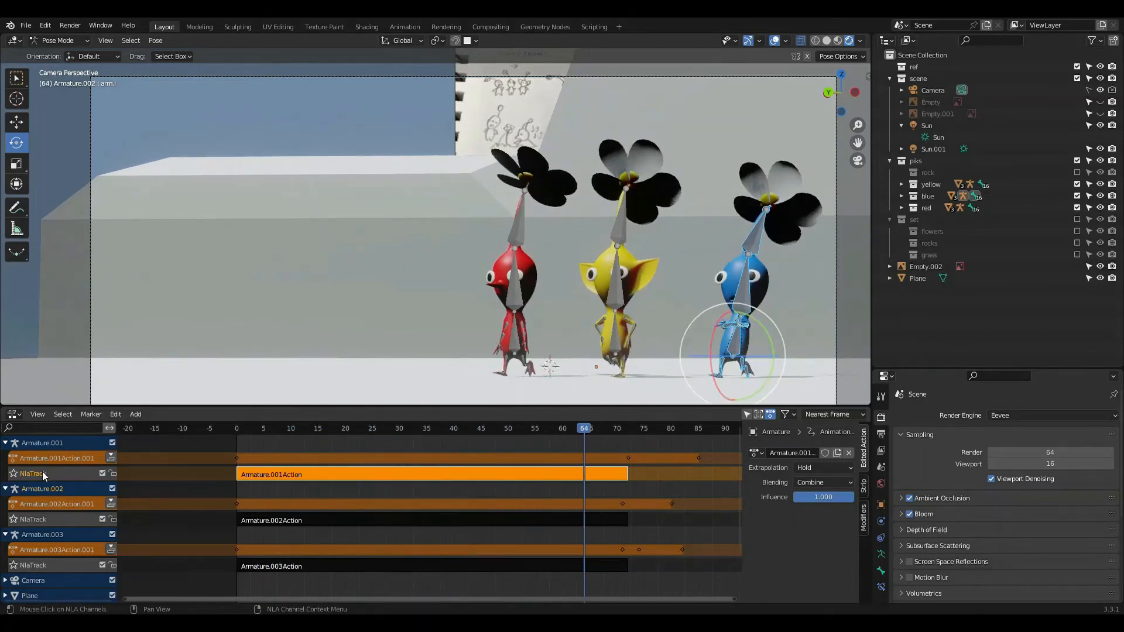
Step: Review the Blending options of the Armature.001 action without changing them, deselect its strip and return to frame 0
left_click(820, 482)
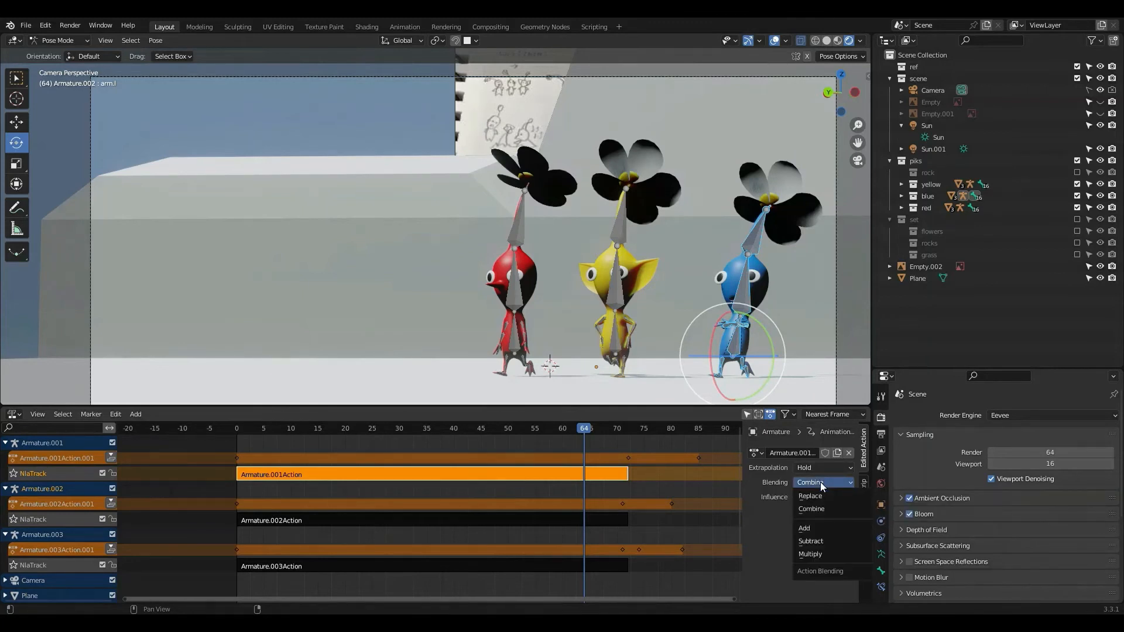
left_click(820, 482)
left_click(237, 458)
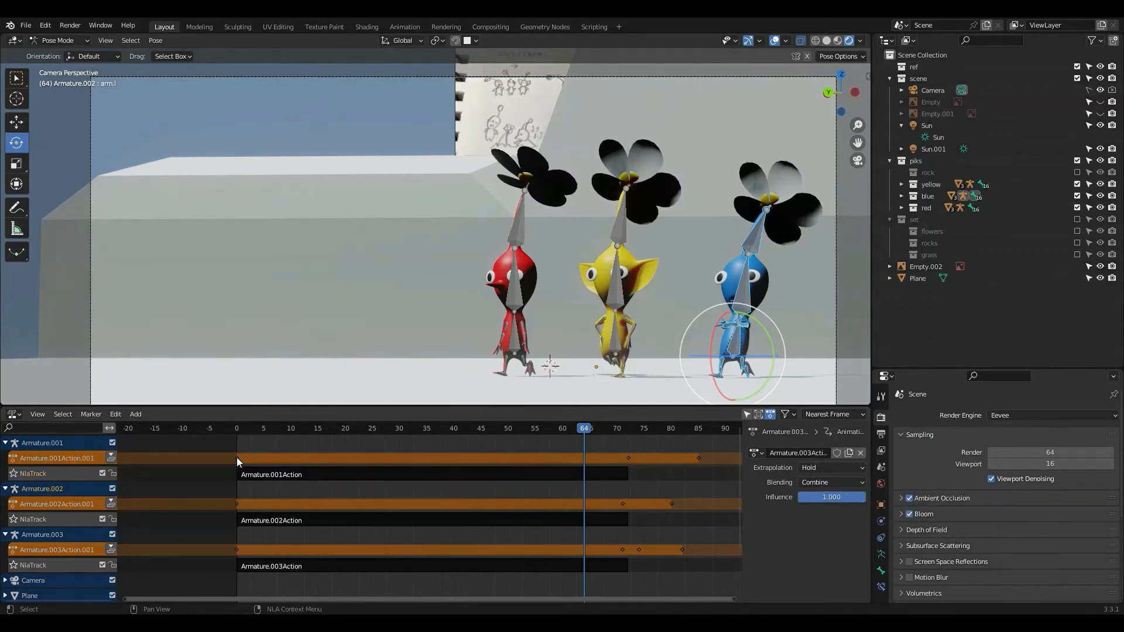
left_click_drag(606, 431, 213, 491)
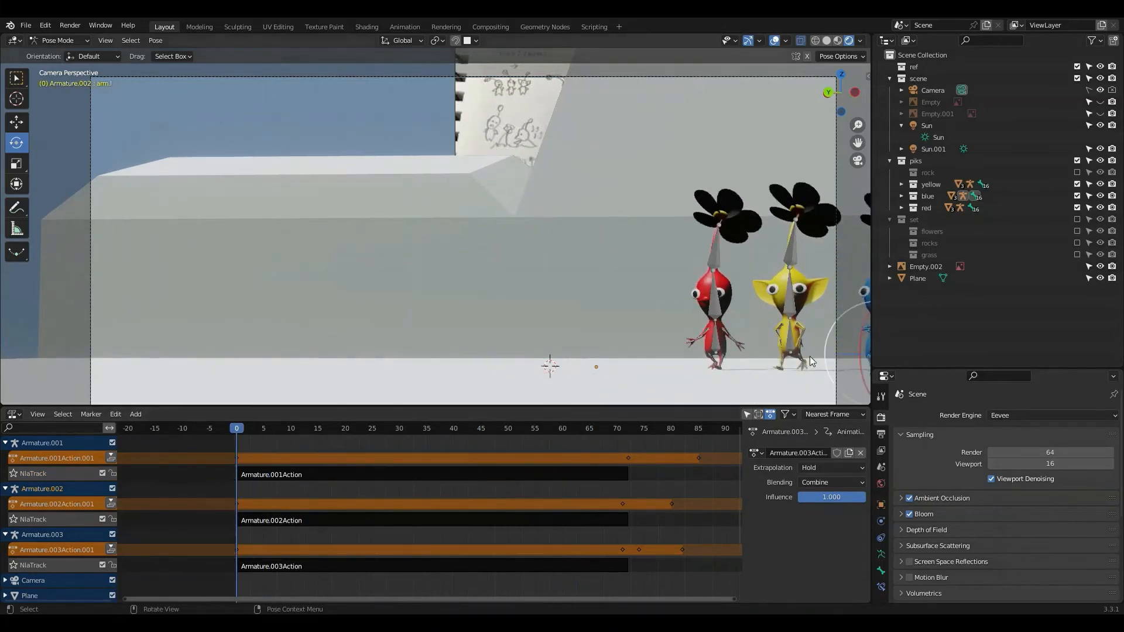
left_click_drag(263, 427, 237, 486)
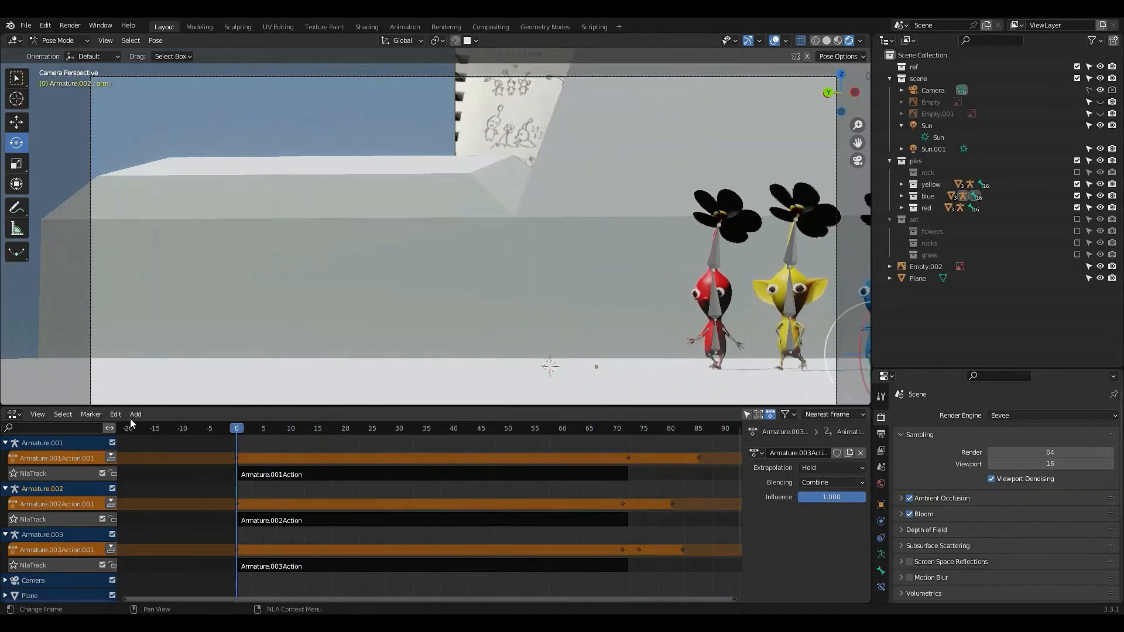
Step: Switch the Nonlinear Animation area back to the Timeline editor
left_click(14, 414)
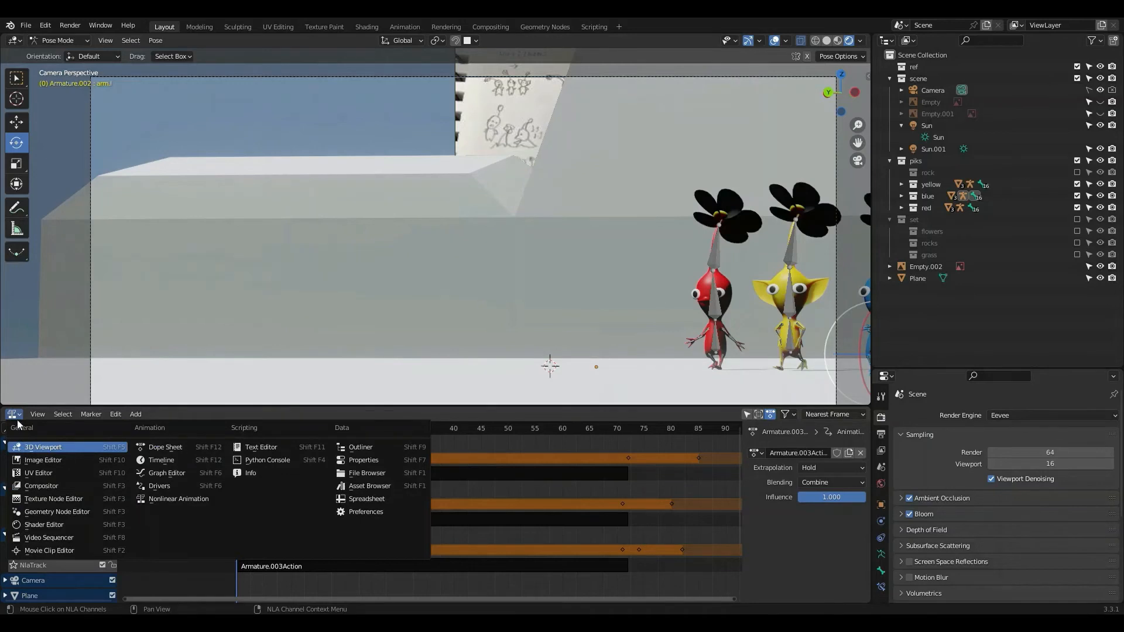
left_click(17, 449)
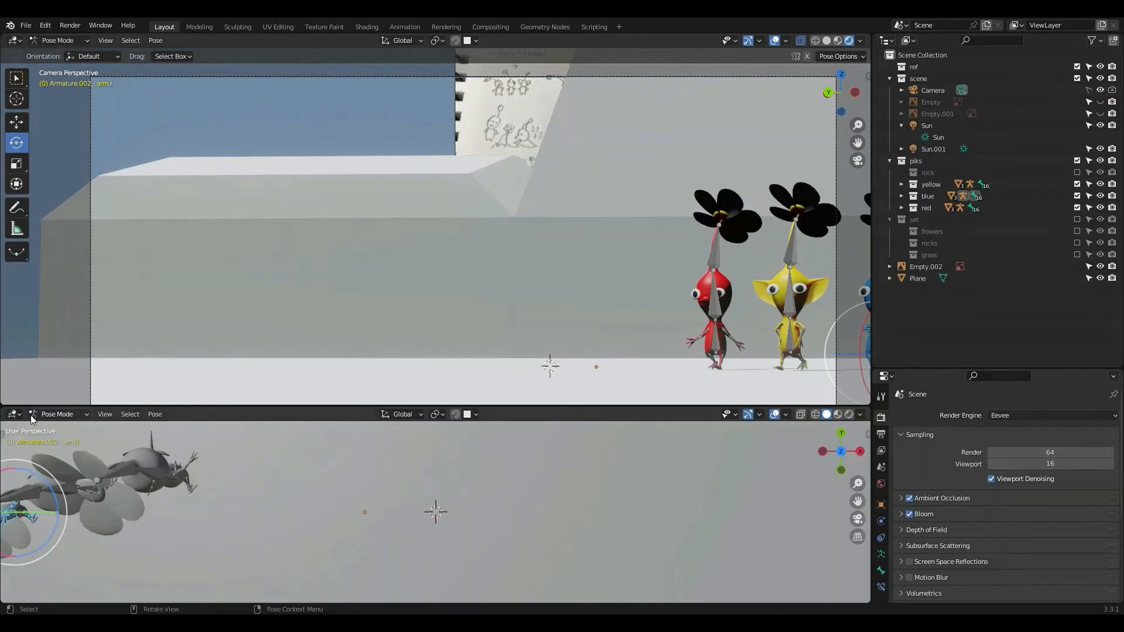
left_click(14, 413)
left_click(161, 462)
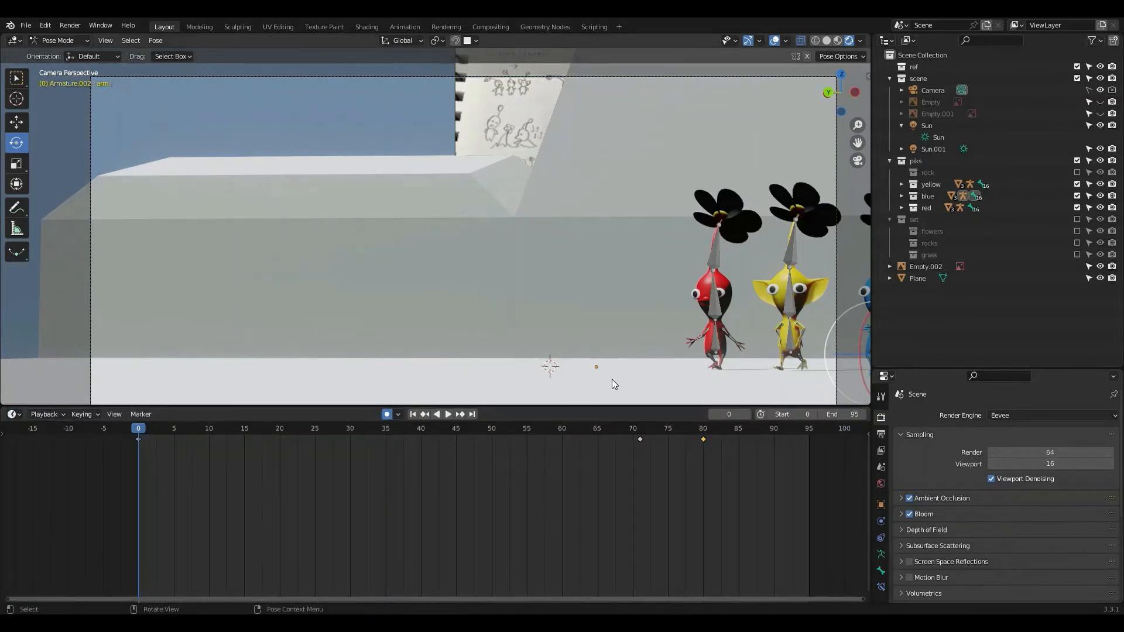
Step: Play the animation from frame 0, stop it at frame 90 and keep the camera view
left_click(448, 414)
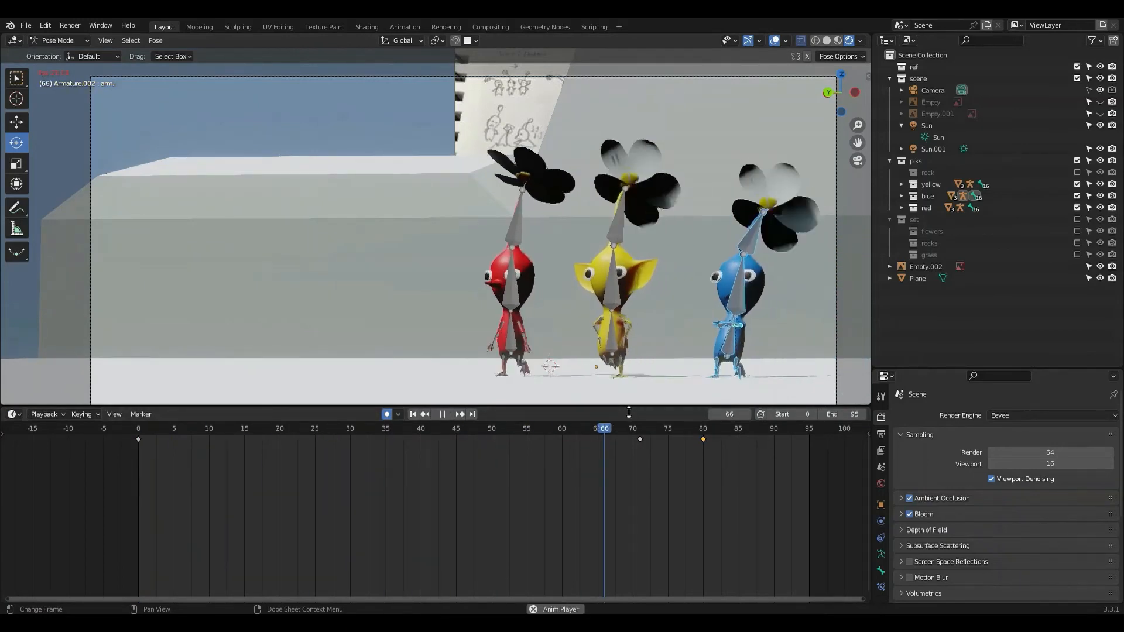
key("space")
key("KP_0")
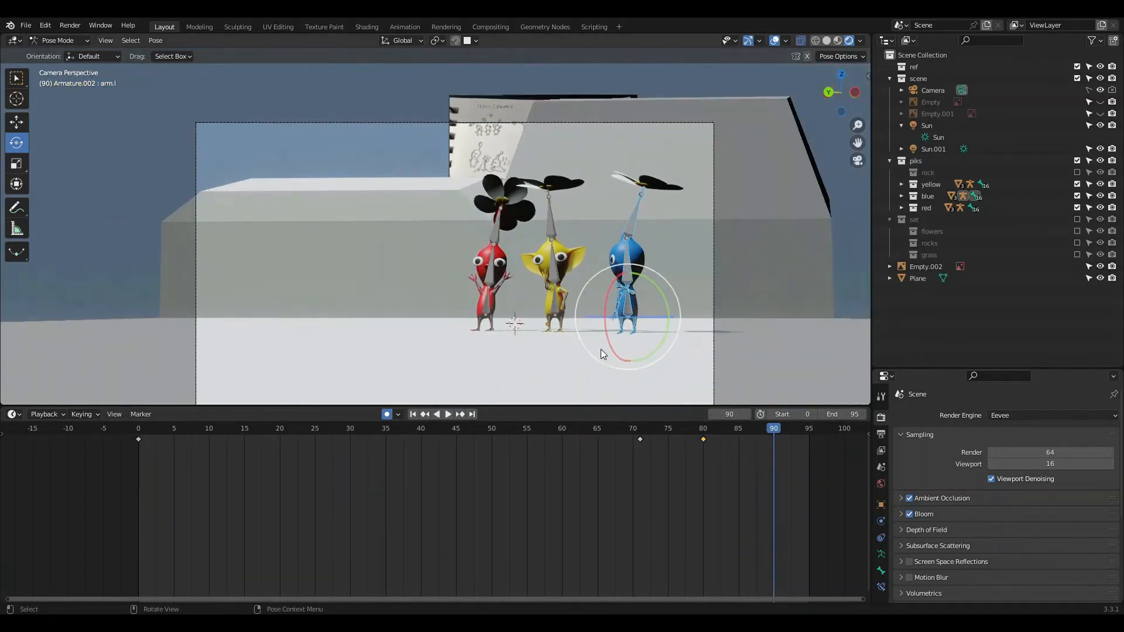
Step: Examine the end poses of the red, yellow and blue characters up close from outside the camera view
middle_click_drag(601, 353, 556, 356)
middle_click_drag(639, 283, 617, 323)
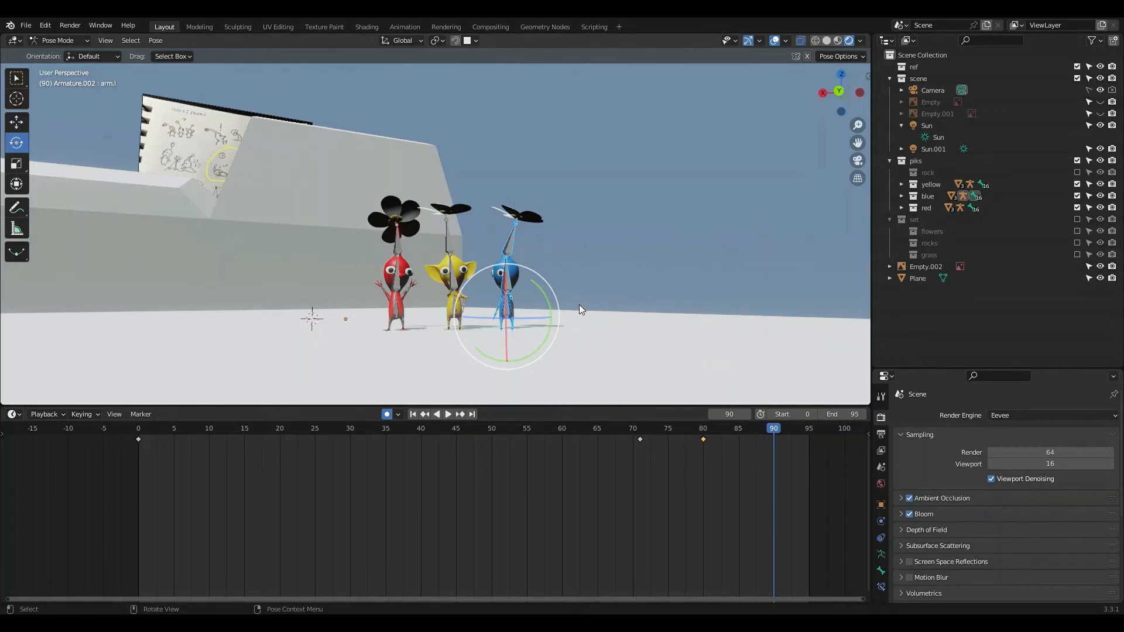
scroll(578, 304, "up", 4)
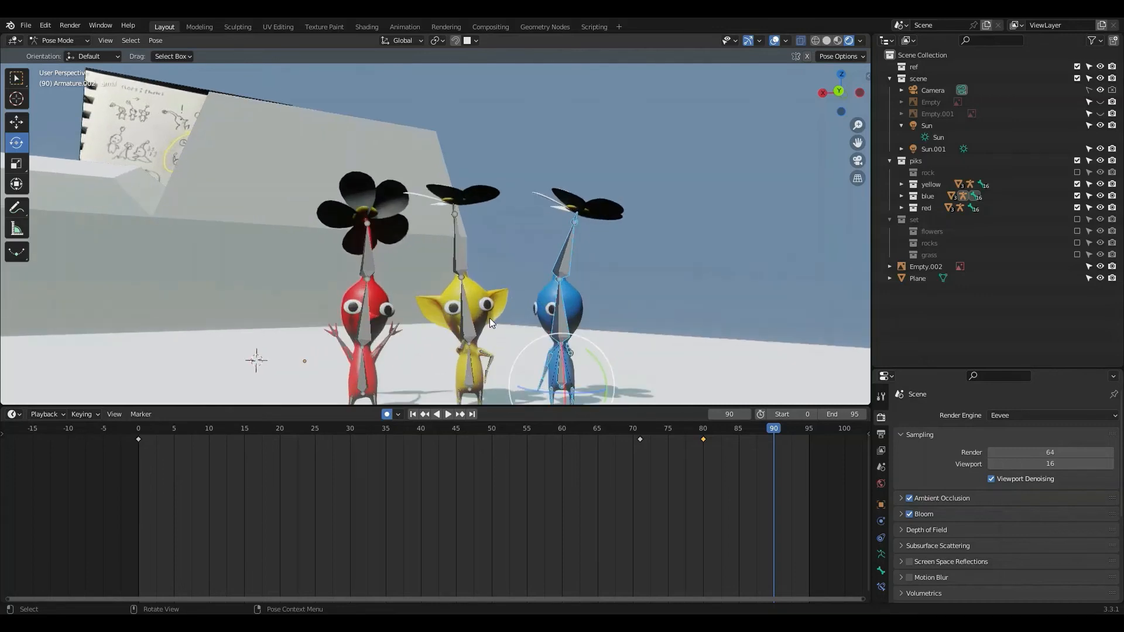
middle_click_drag(528, 306, 543, 237, "shift")
scroll(477, 309, "up", 5)
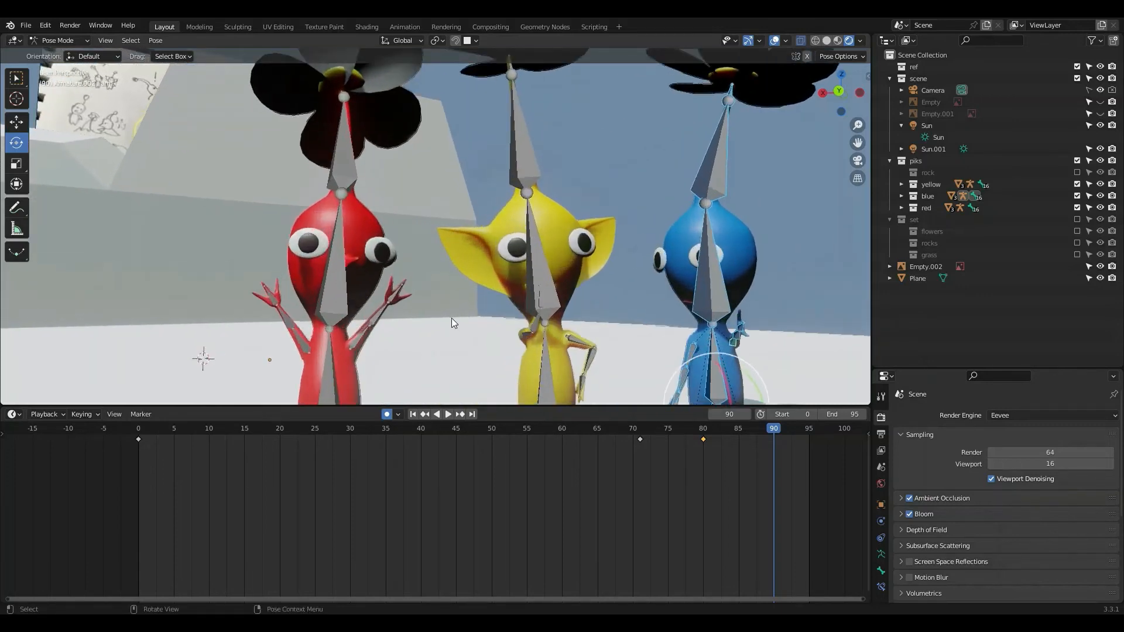
middle_click_drag(451, 317, 487, 342)
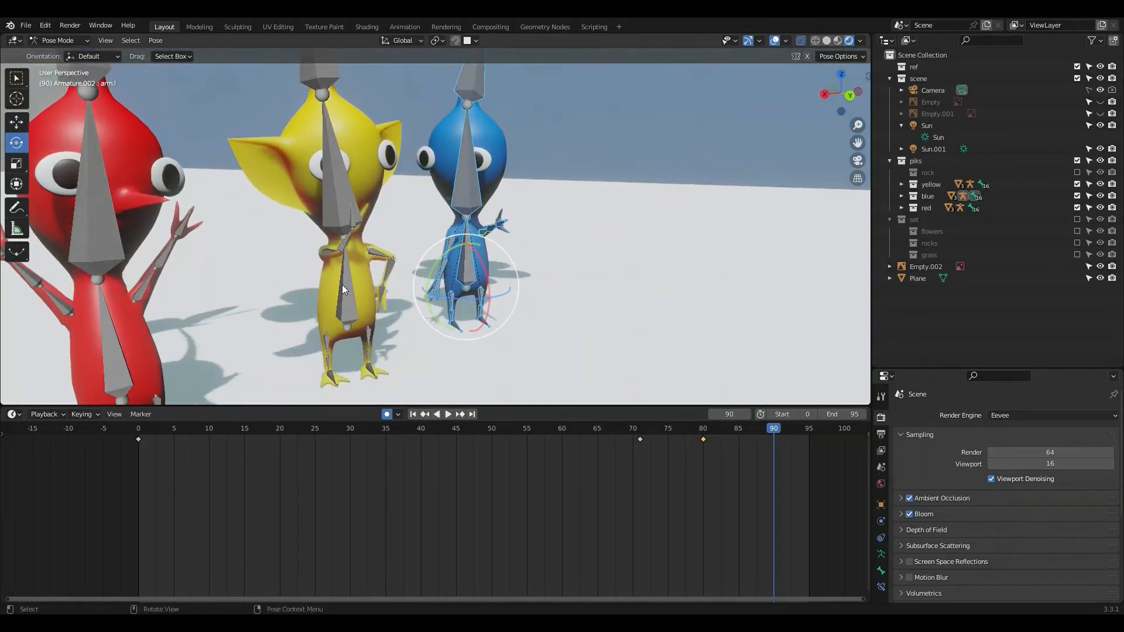
Step: Select the blue character's body bone and inspect the poses from the front and side, ending on an overview of all three characters
left_click(462, 257)
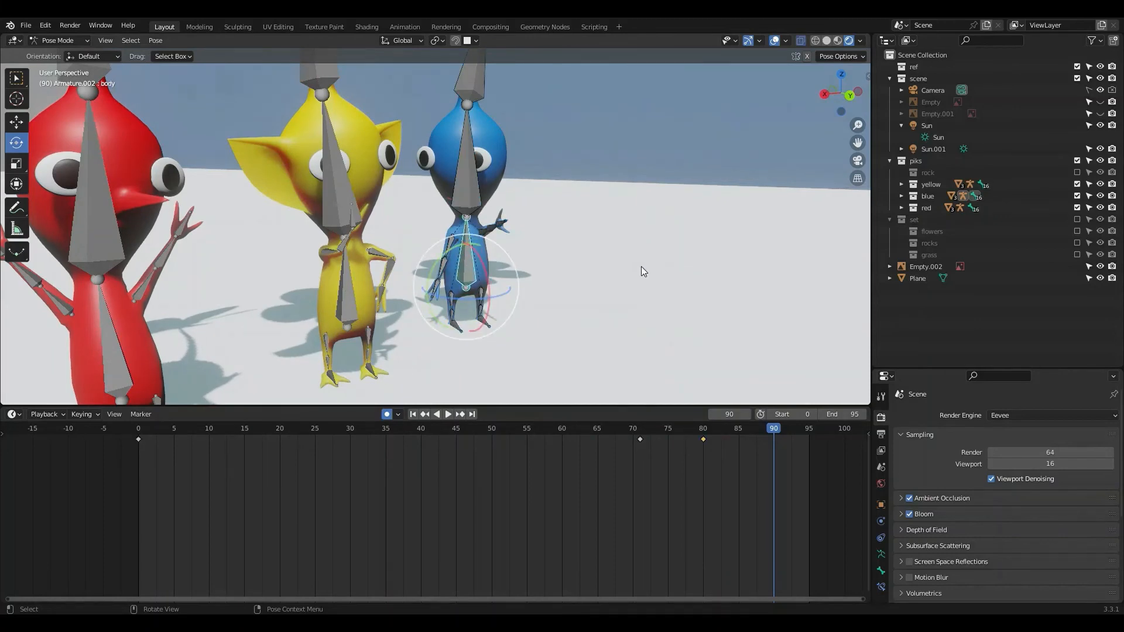
middle_click_drag(641, 266, 426, 307)
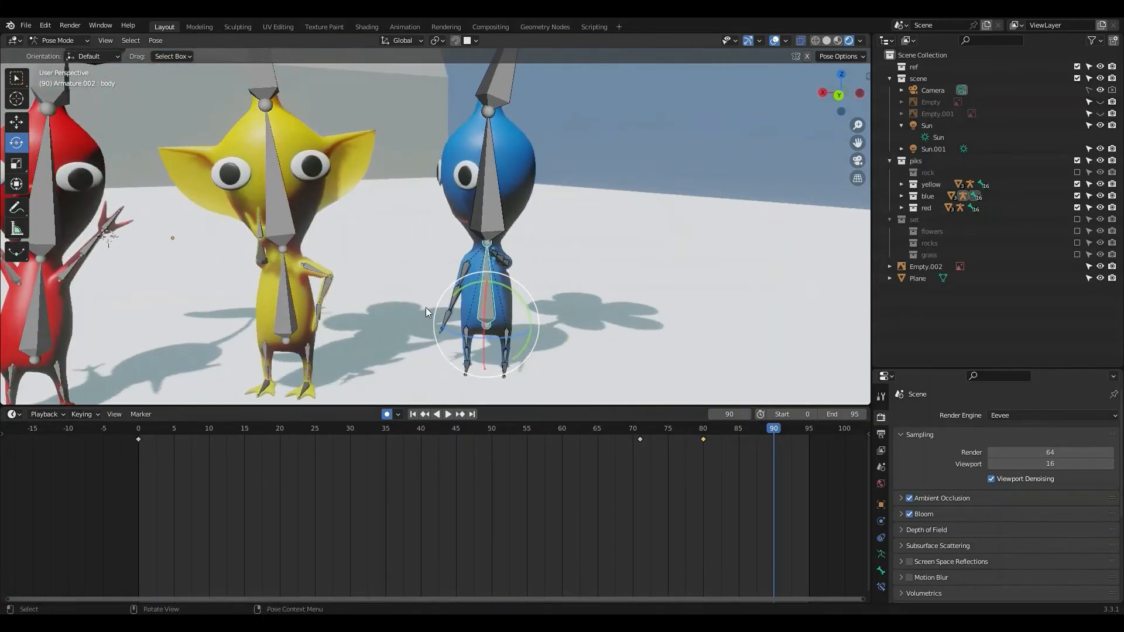
scroll(426, 307, "up", 3)
middle_click_drag(546, 314, 286, 217)
scroll(410, 293, "up", 2)
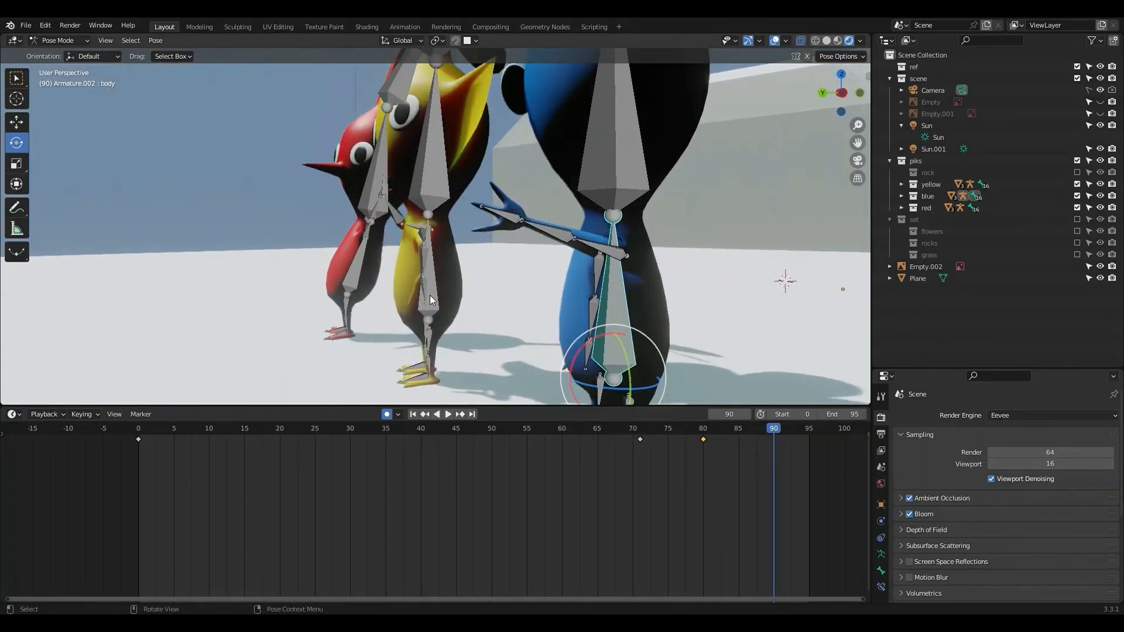
scroll(427, 294, "down", 8)
middle_click_drag(414, 293, 571, 362)
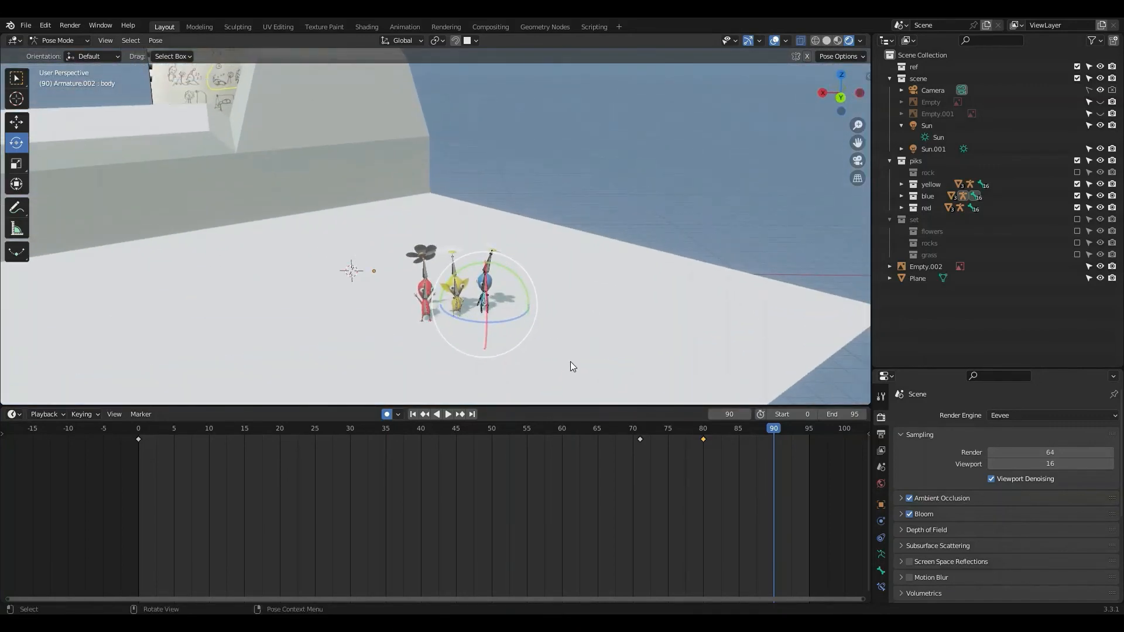
scroll(575, 357, "up", 1)
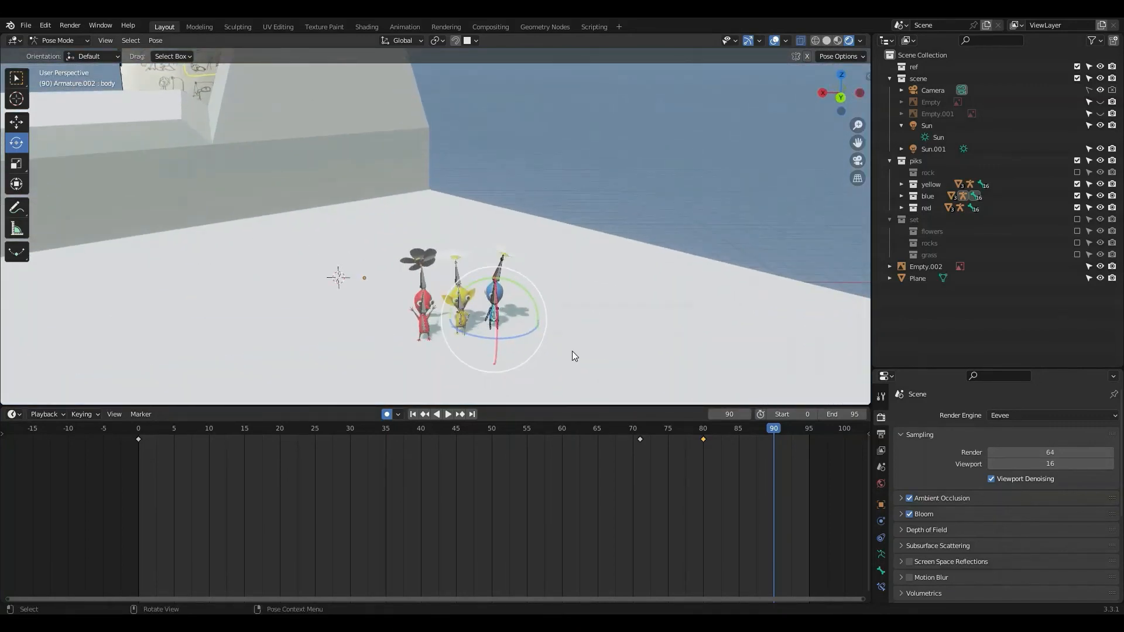